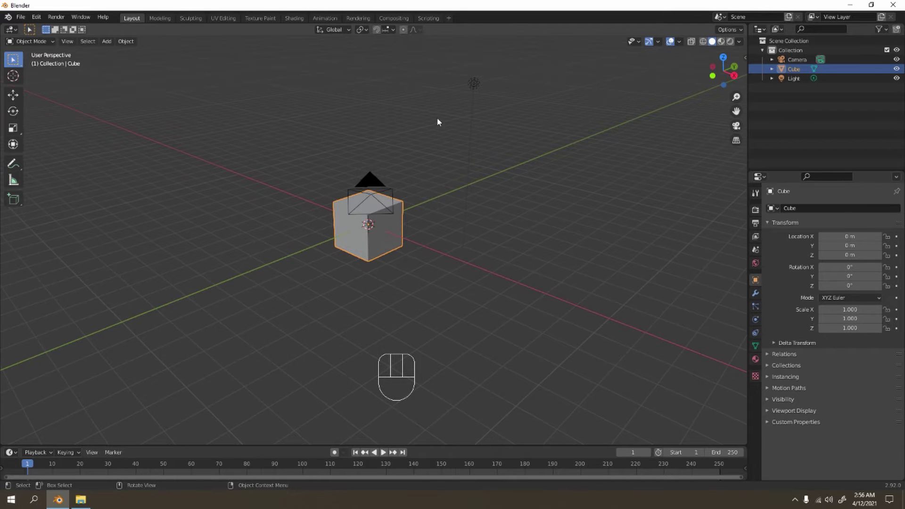
# Delete the default light and camera, leaving the cube selected.
pyautogui.click(473, 83)
pyautogui.keyDown('shift'); pyautogui.click(390, 200); pyautogui.keyUp('shift')
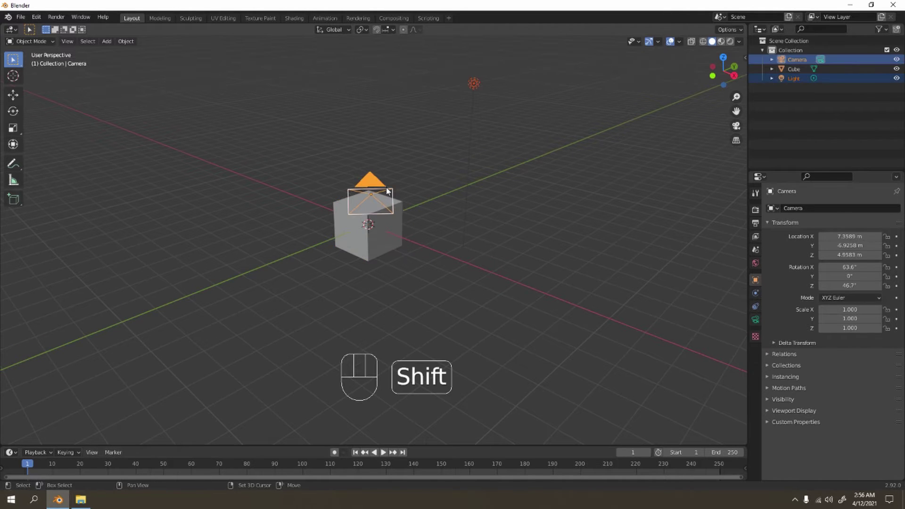
pyautogui.press('Delete')
pyautogui.click(361, 230)
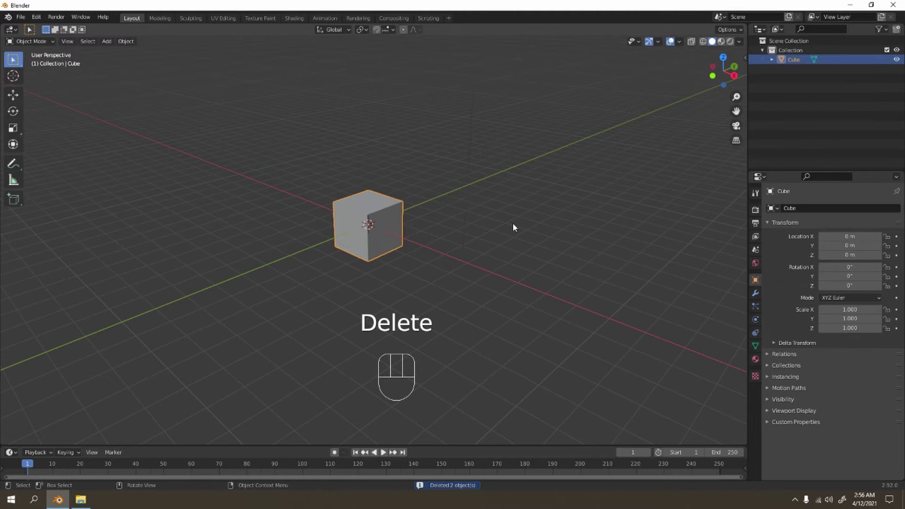
# Apply AutoMirror to the cube across the X axis and check the remaining half in Edit Mode.
pyautogui.press('n')
pyautogui.click(740, 118)
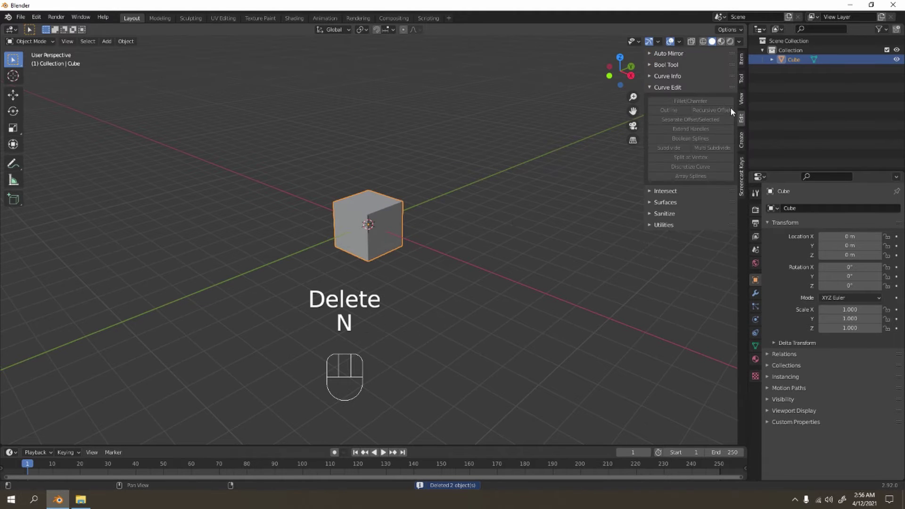
pyautogui.click(679, 52)
pyautogui.click(685, 72)
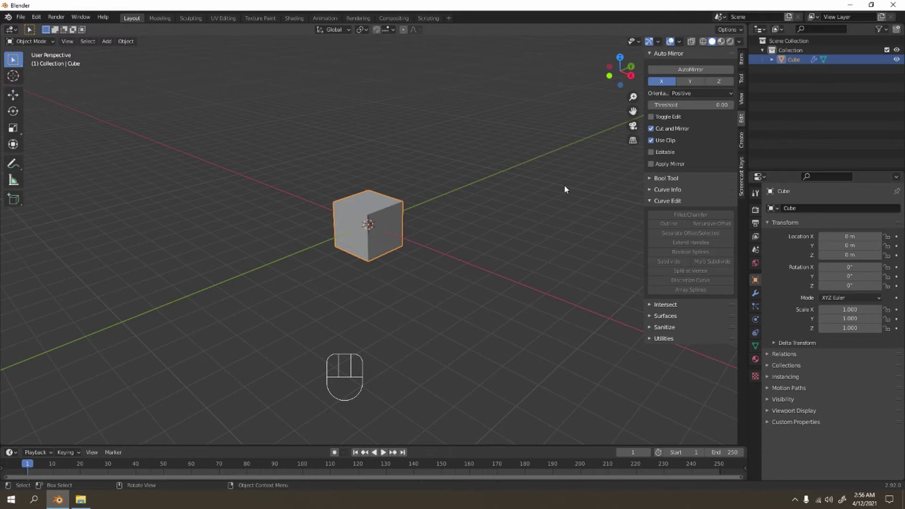
pyautogui.press('n')
pyautogui.press('Tab')
pyautogui.moveTo(445, 247); pyautogui.dragTo(678, 259, button='middle')
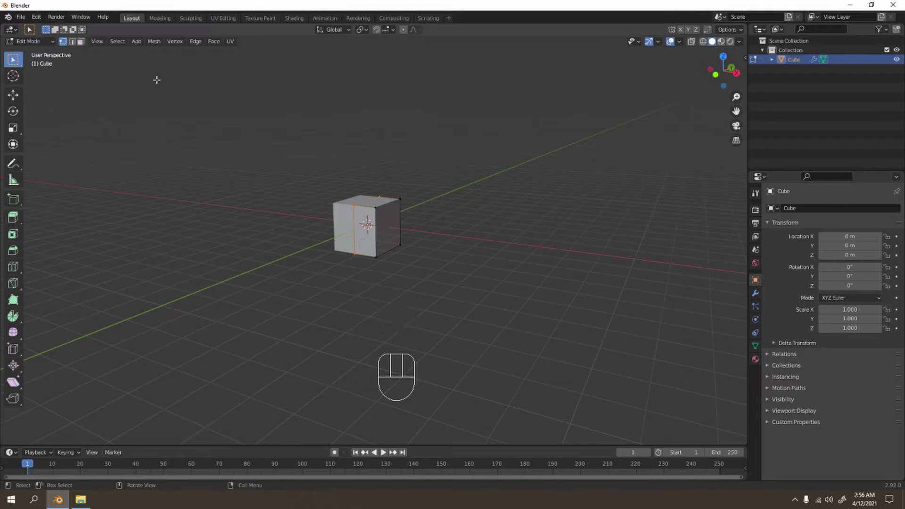
pyautogui.press('Tab')
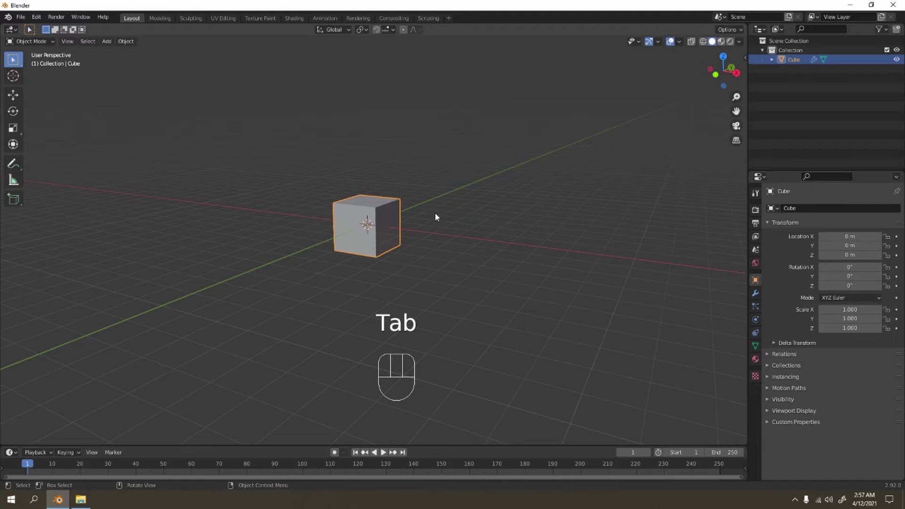
# Give the mirrored cube a level 1 Subdivision modifier and show its modifier settings.
pyautogui.hotkey('ctrl', '1')
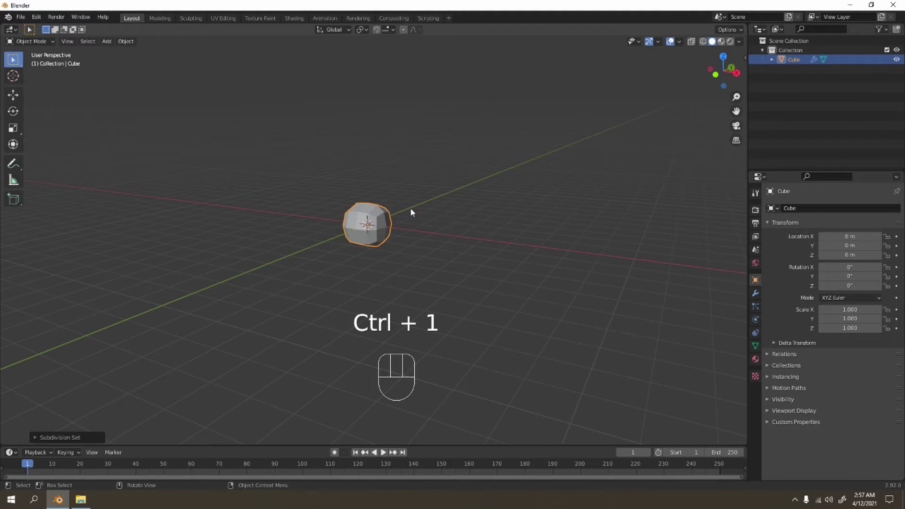
pyautogui.scroll(3, 410, 211)
pyautogui.moveTo(421, 211); pyautogui.dragTo(414, 233, button='middle')
pyautogui.click(755, 293)
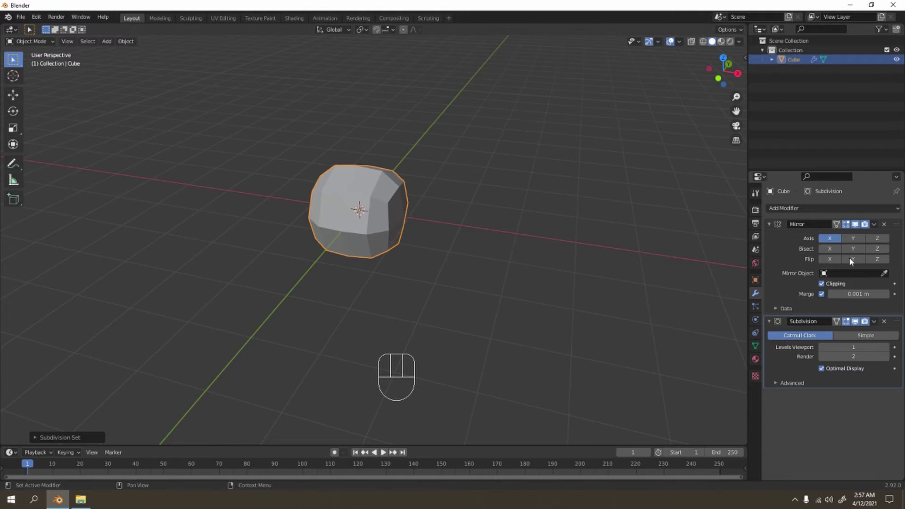
# Try the cube's Subdivision modifier at viewport level 2, inspect the shape, and return it to level 1.
pyautogui.click(884, 348)
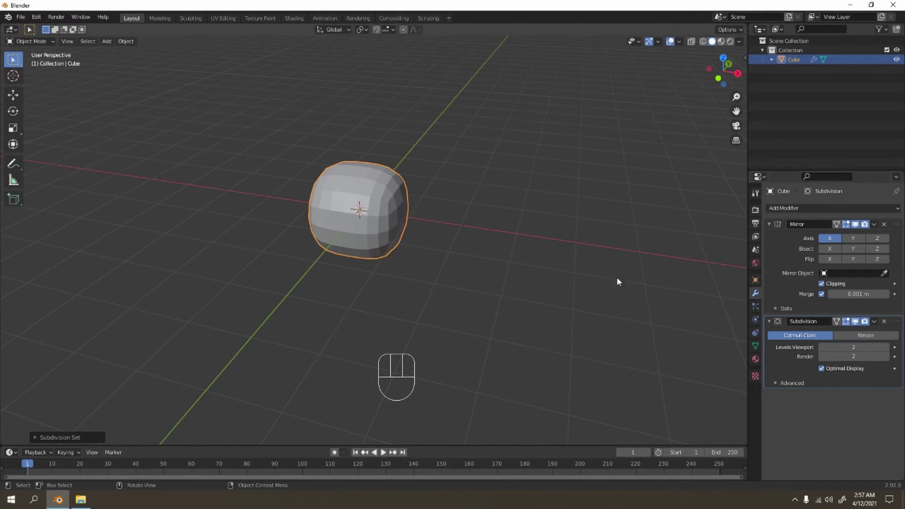
pyautogui.moveTo(616, 276); pyautogui.dragTo(521, 216, button='middle')
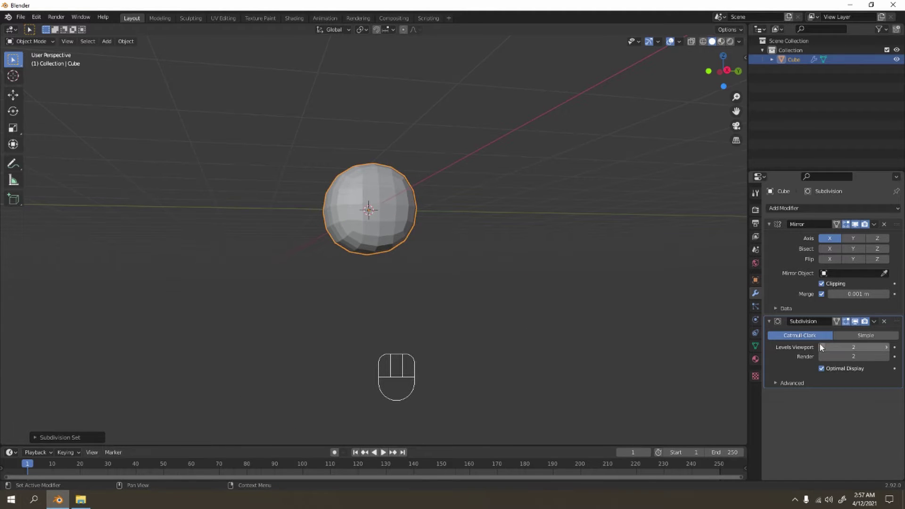
pyautogui.click(825, 347)
# Examine the subdivided cube's editing cage and its shape from the front and right orthographic views.
pyautogui.moveTo(511, 262); pyautogui.dragTo(492, 276, button='middle')
pyautogui.press('Tab')
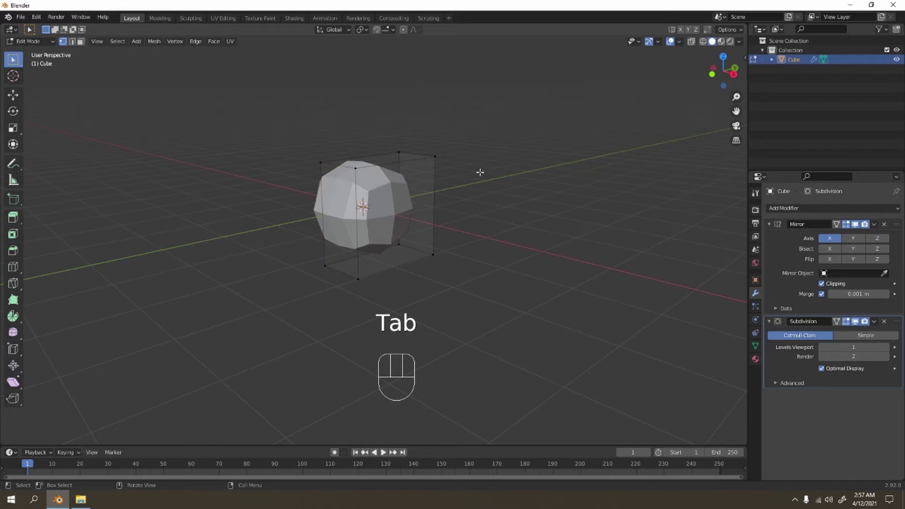
pyautogui.press('Tab')
pyautogui.moveTo(478, 172)
pyautogui.mouseDown(button='middle')
pyautogui.moveTo(521, 200)
pyautogui.moveTo(487, 169)
pyautogui.mouseUp(button='middle')
pyautogui.scroll(-3, 434, 182)
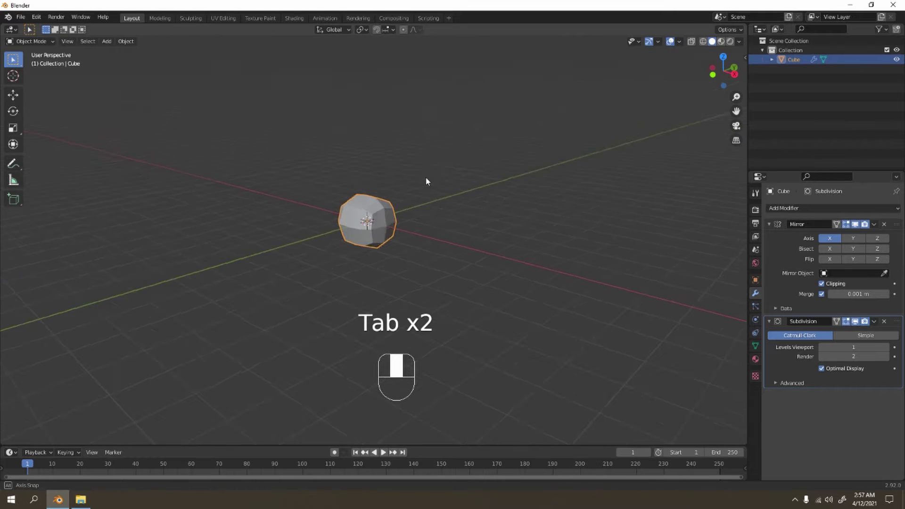
pyautogui.click(418, 184)
pyautogui.press('KP_1')
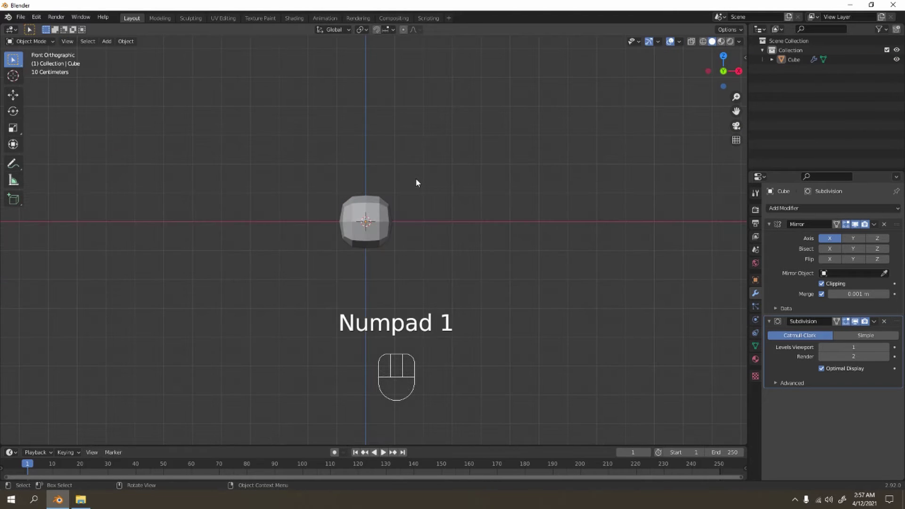
pyautogui.press('KP_3')
pyautogui.scroll(4, 389, 178)
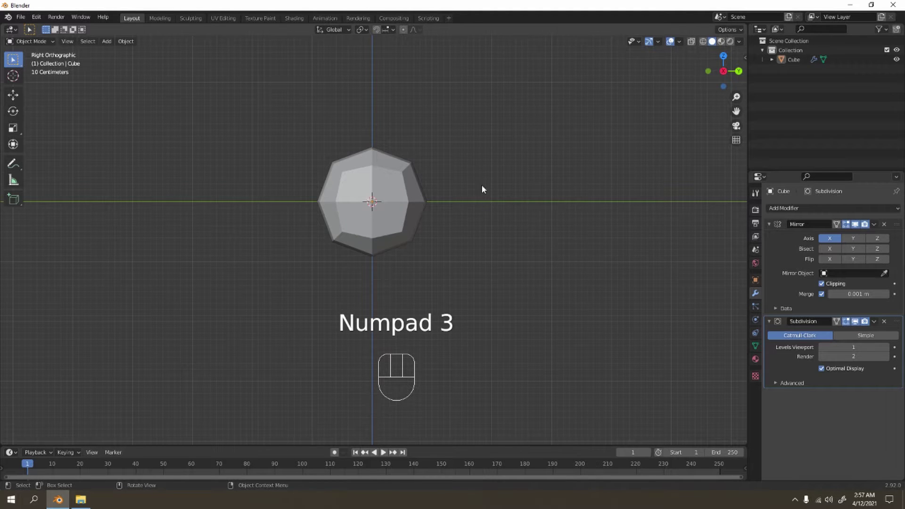
pyautogui.moveTo(411, 198)
pyautogui.mouseDown(button='middle')
pyautogui.moveTo(424, 222)
pyautogui.moveTo(414, 196)
pyautogui.mouseUp(button='middle')
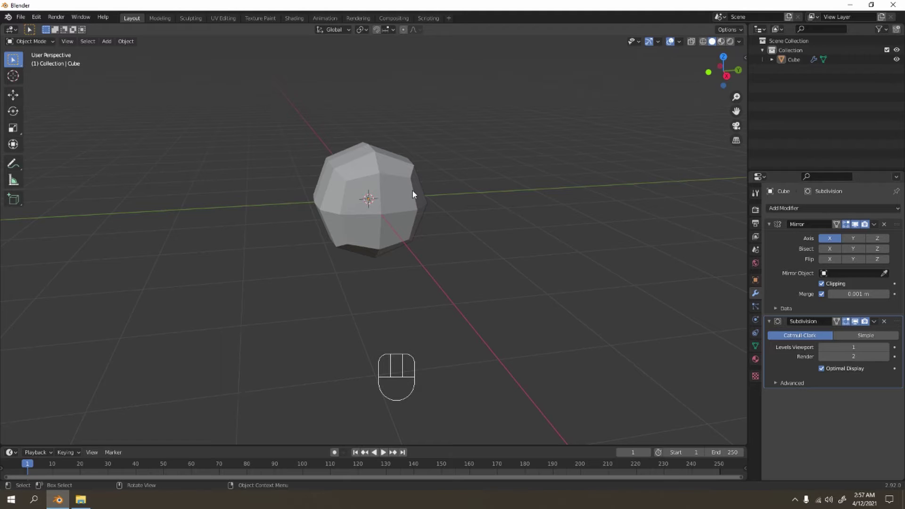
pyautogui.press('KP_1')
pyautogui.press('KP_3')
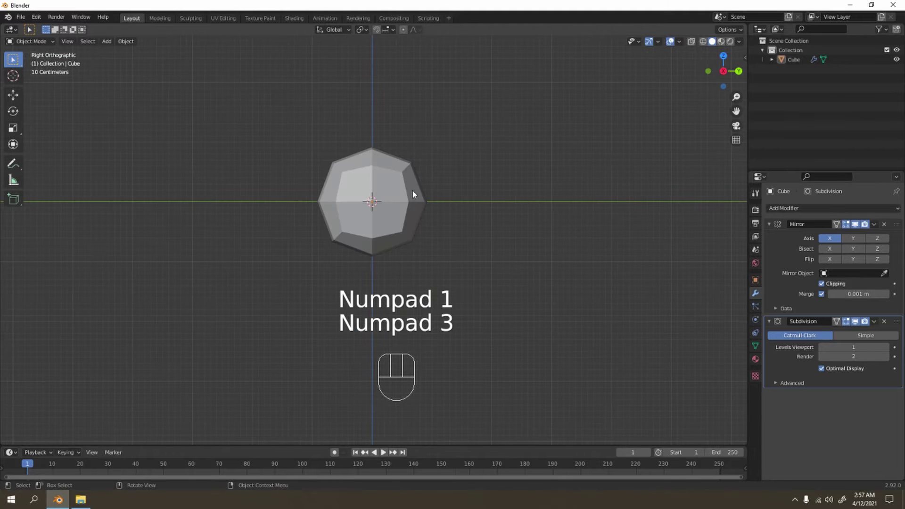
# Add a second cube mesh in the right view and move it beside the rounded body on the positive Y side.
pyautogui.click(347, 169)
pyautogui.click(545, 177)
pyautogui.click(398, 182)
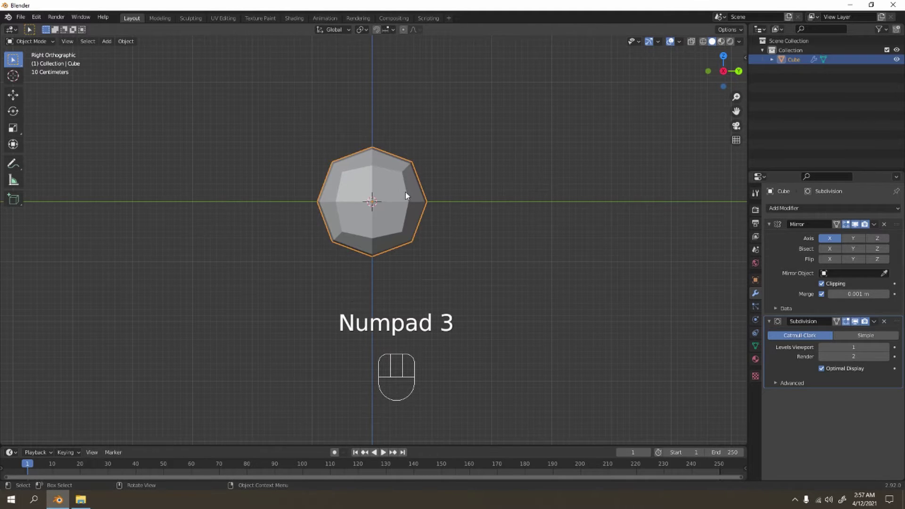
pyautogui.click(476, 161)
pyautogui.hotkey('shift', 'a')
pyautogui.moveTo(476, 161)
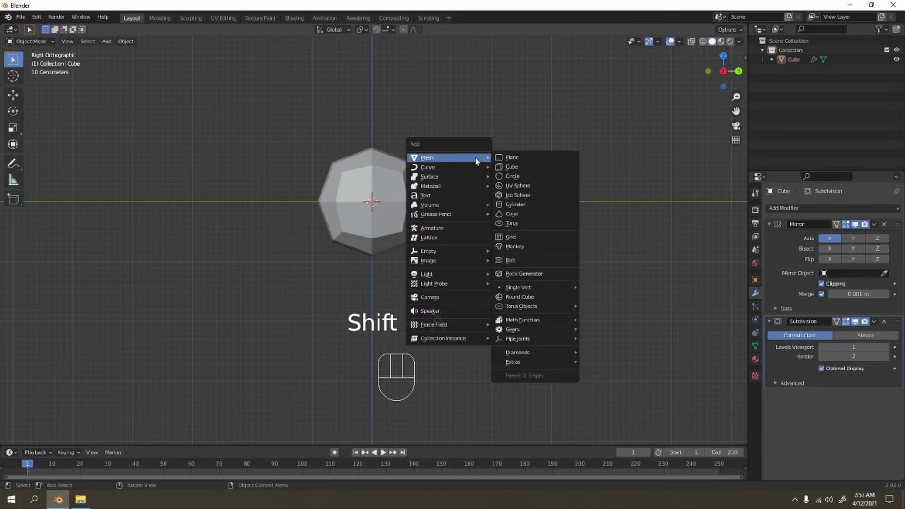
pyautogui.click(514, 167)
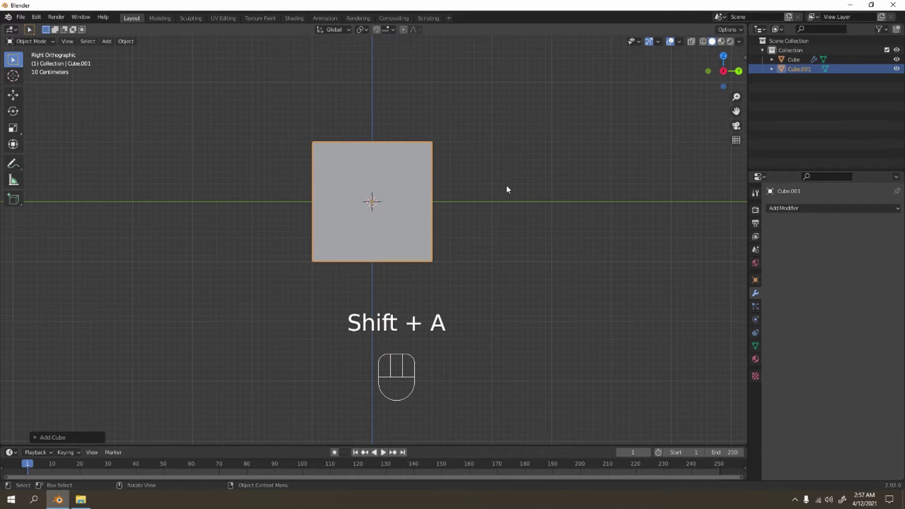
pyautogui.press('g')
pyautogui.click(624, 196)
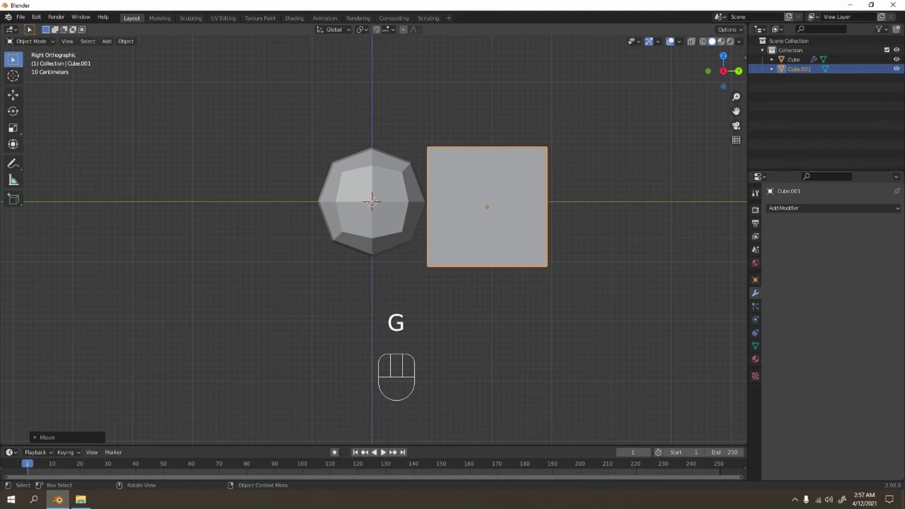
# Scale the new cube down to roughly a third of its size and give it a level 1 Subdivision modifier.
pyautogui.press('s')
pyautogui.click(558, 218)
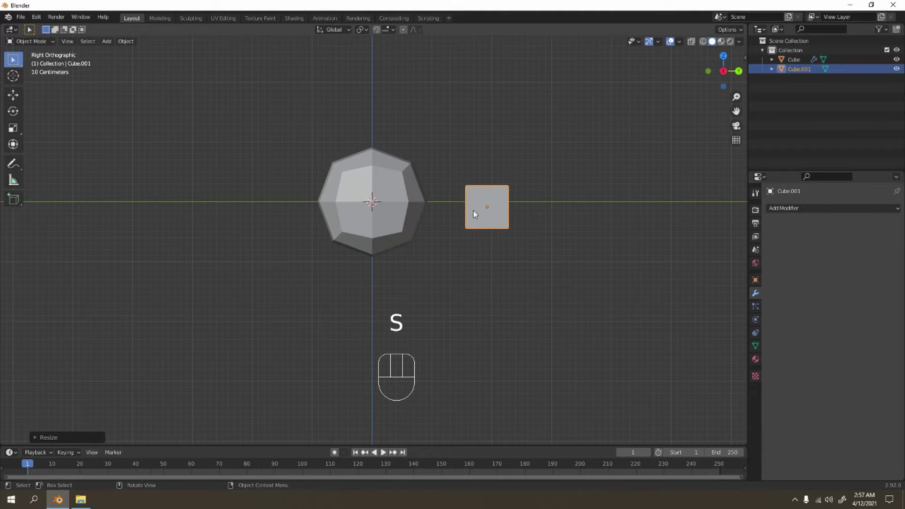
pyautogui.keyDown('shift'); pyautogui.moveTo(608, 202); pyautogui.dragTo(568, 231, button='middle'); pyautogui.keyUp('shift')
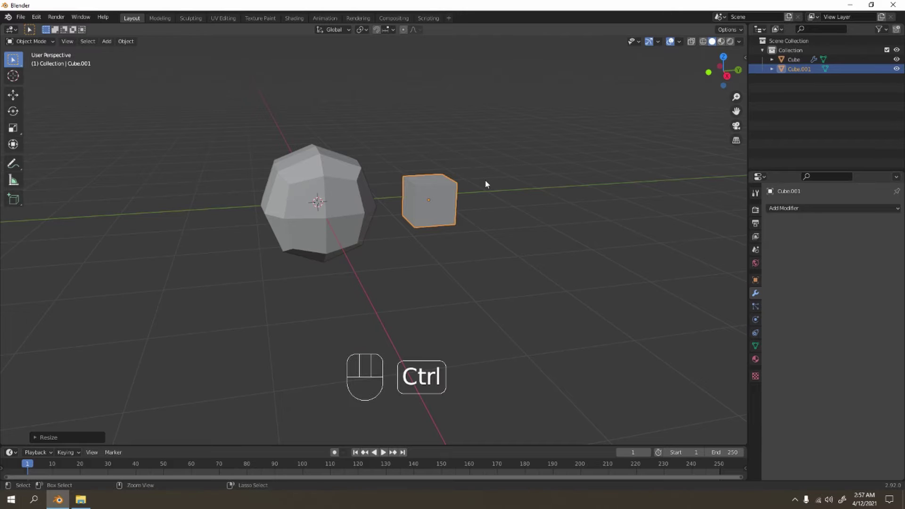
pyautogui.hotkey('ctrl', '1')
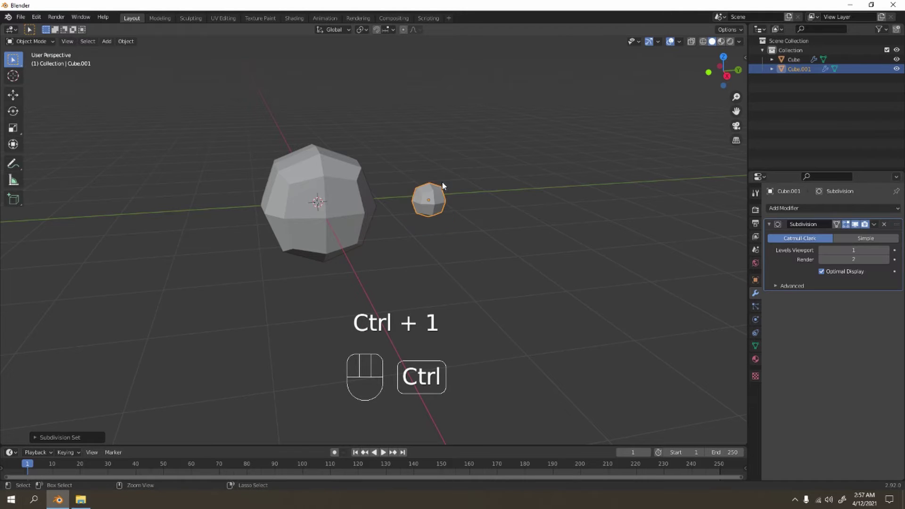
# Stretch the small subdivided cube along the Y axis until its near tip reaches the body.
pyautogui.moveTo(554, 186); pyautogui.dragTo(393, 221, button='middle')
pyautogui.click(438, 199)
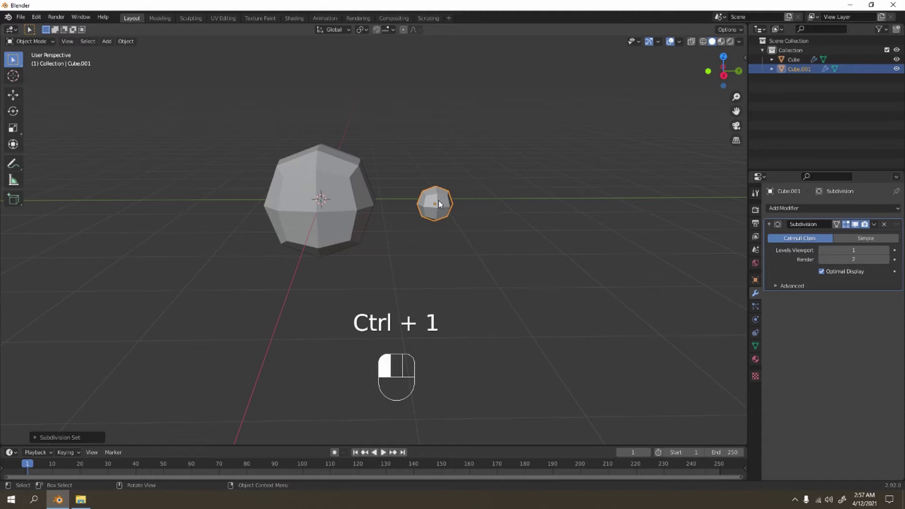
pyautogui.press('s')
pyautogui.press('x')
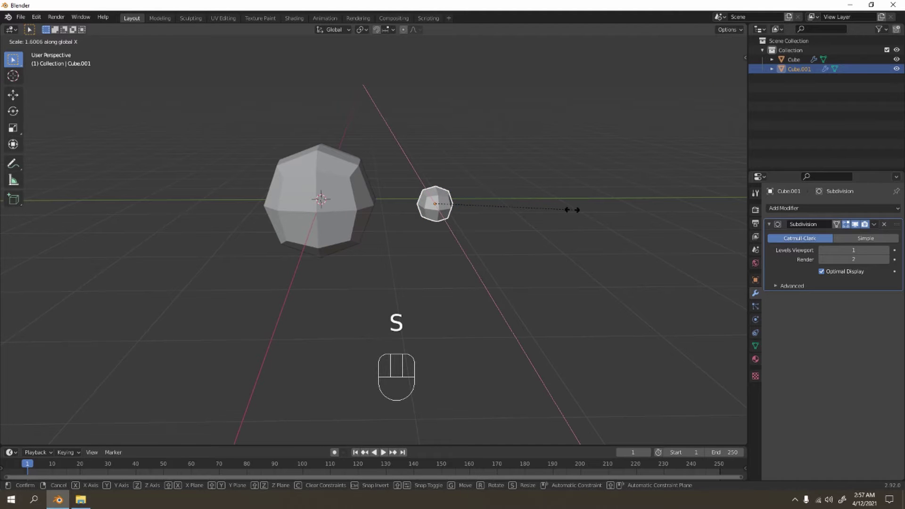
pyautogui.press('y')
pyautogui.click(740, 221)
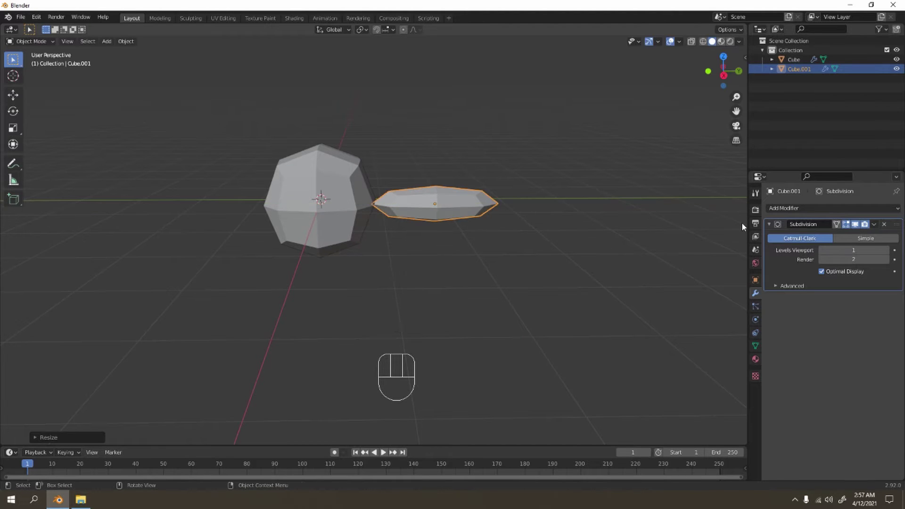
# Move the elongated piece in the right view so its tip overlaps the body, level with the body's centre.
pyautogui.press('KP_1')
pyautogui.press('KP_3')
pyautogui.scroll(3, 580, 241)
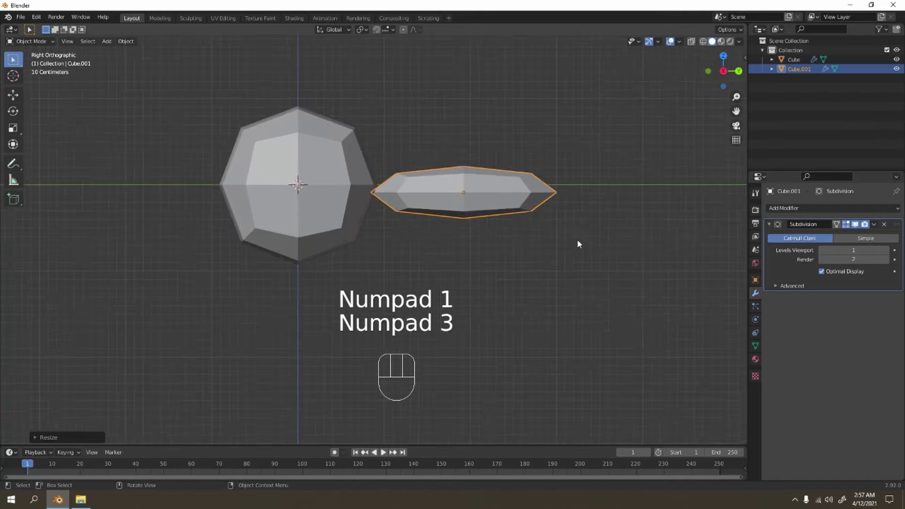
pyautogui.press('g')
pyautogui.click(592, 214)
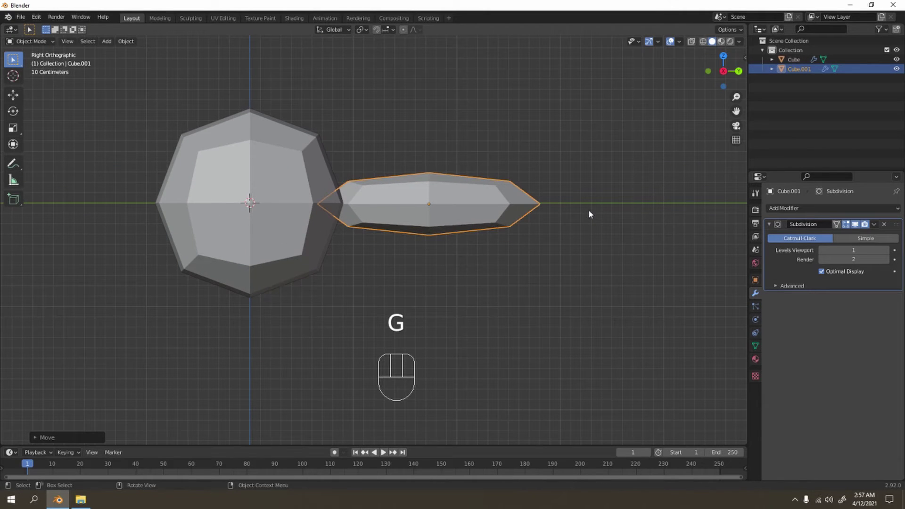
# Scale the elongated piece down to under half its size and move it back until its tip meets the body.
pyautogui.press('s')
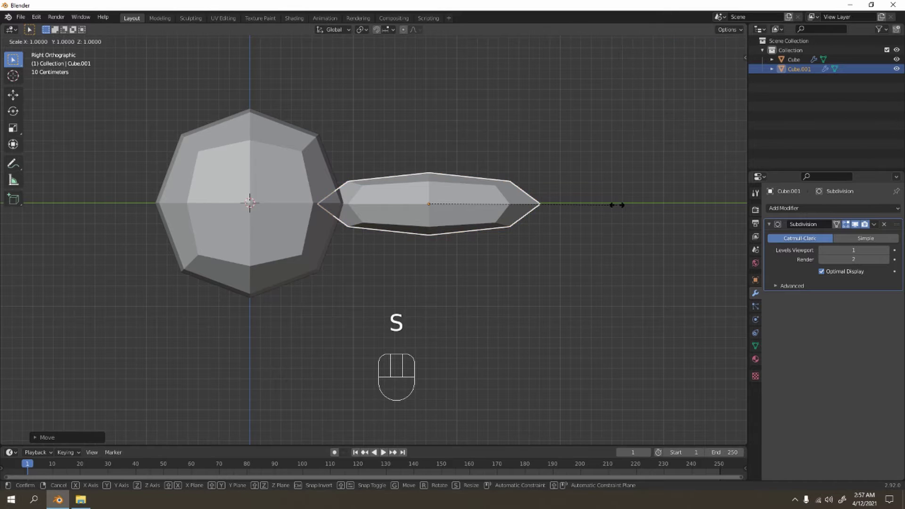
pyautogui.hotkey('shift', 'z')
pyautogui.rightClick(641, 220)
pyautogui.press('s')
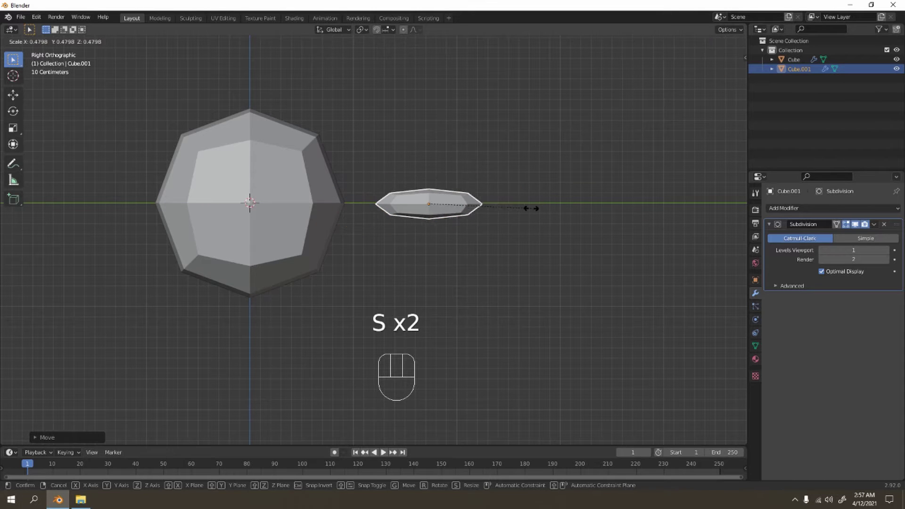
pyautogui.click(519, 208)
pyautogui.scroll(2, 519, 209)
pyautogui.keyDown('shift'); pyautogui.moveTo(512, 211); pyautogui.dragTo(501, 231, button='middle'); pyautogui.keyUp('shift')
pyautogui.press('g')
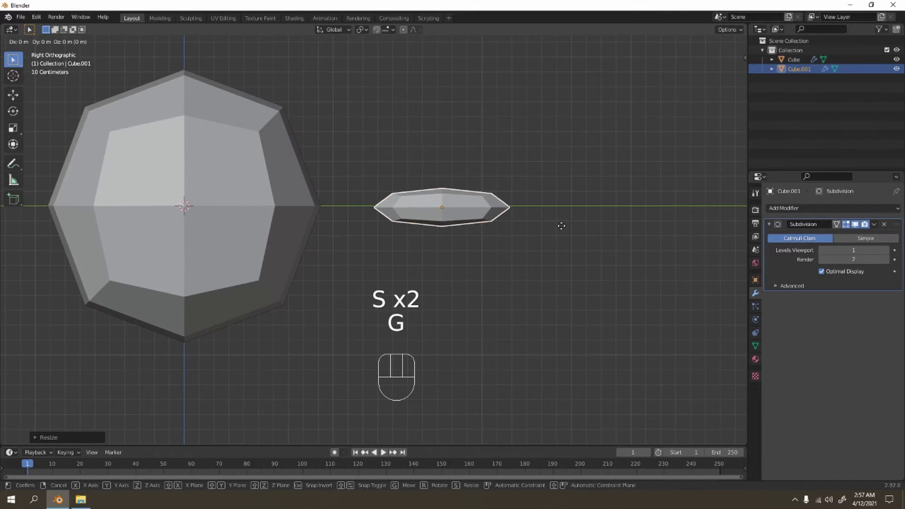
pyautogui.click(491, 224)
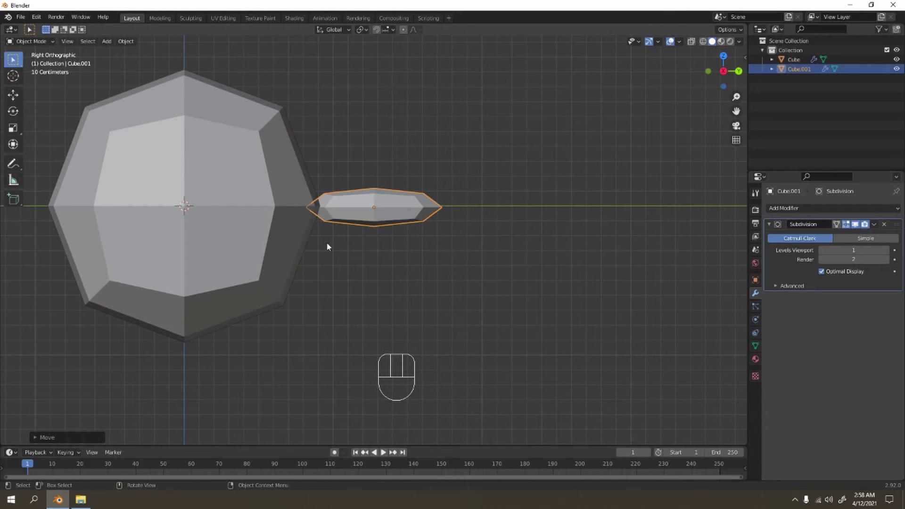
# Add a crosswise loop cut to the elongated piece in Edit Mode and slide it toward one end.
pyautogui.press('Tab')
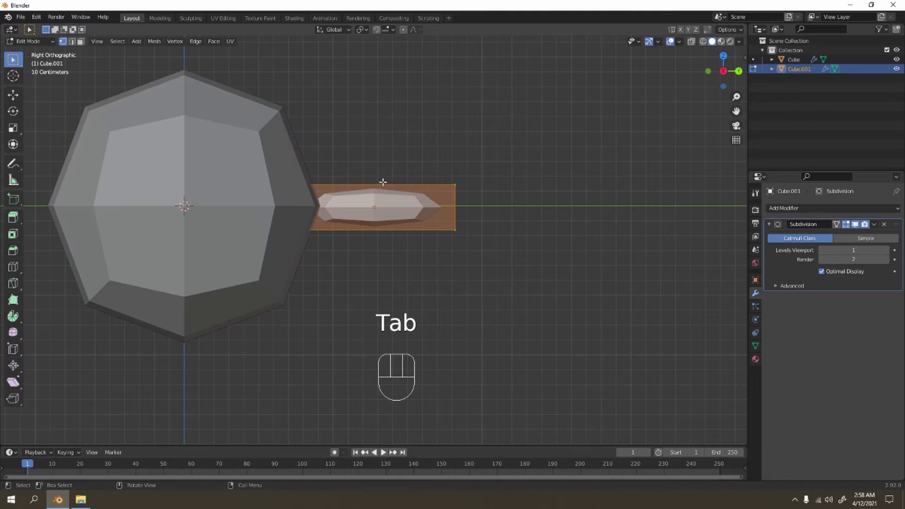
pyautogui.hotkey('ctrl', 'r')
pyautogui.click(372, 188)
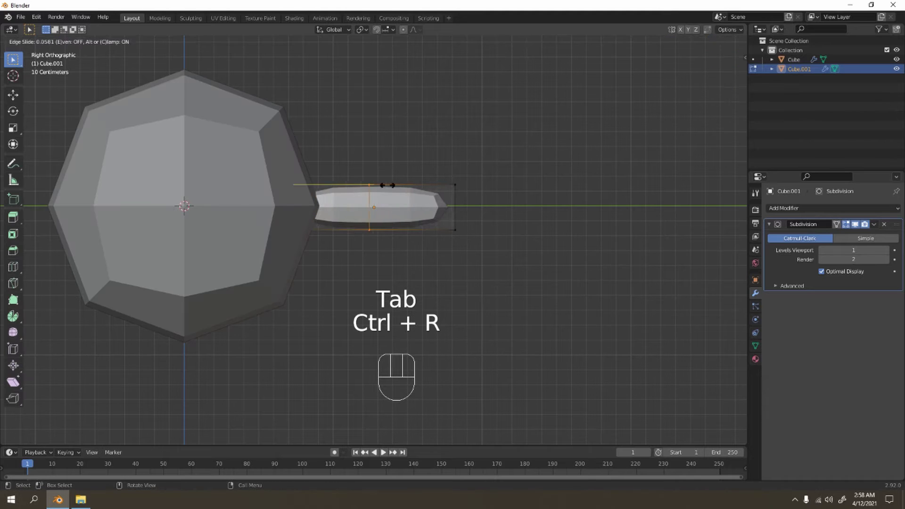
pyautogui.click(337, 185)
# Select the elongated piece's outer end face in face select mode and scale it down to taper the piece.
pyautogui.moveTo(513, 192); pyautogui.dragTo(461, 213, button='middle')
pyautogui.press('3')
pyautogui.click(464, 214)
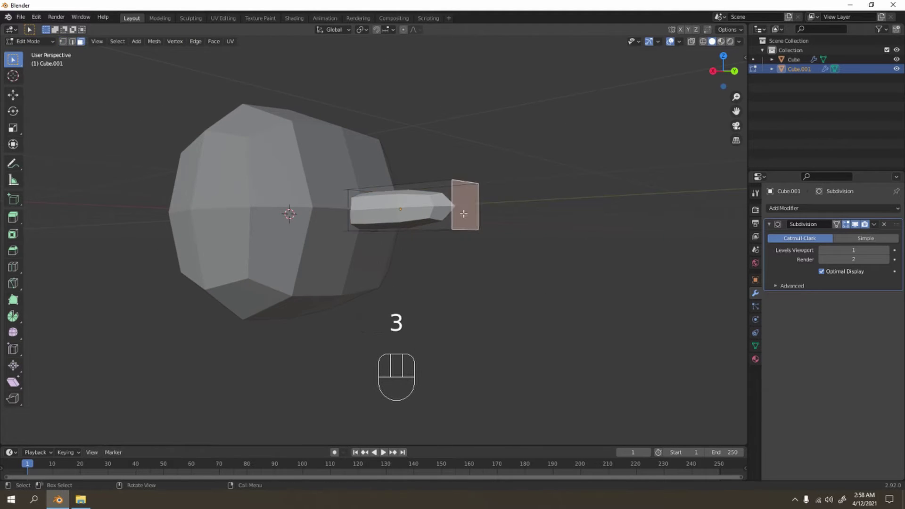
pyautogui.press('KP_1')
pyautogui.press('KP_3')
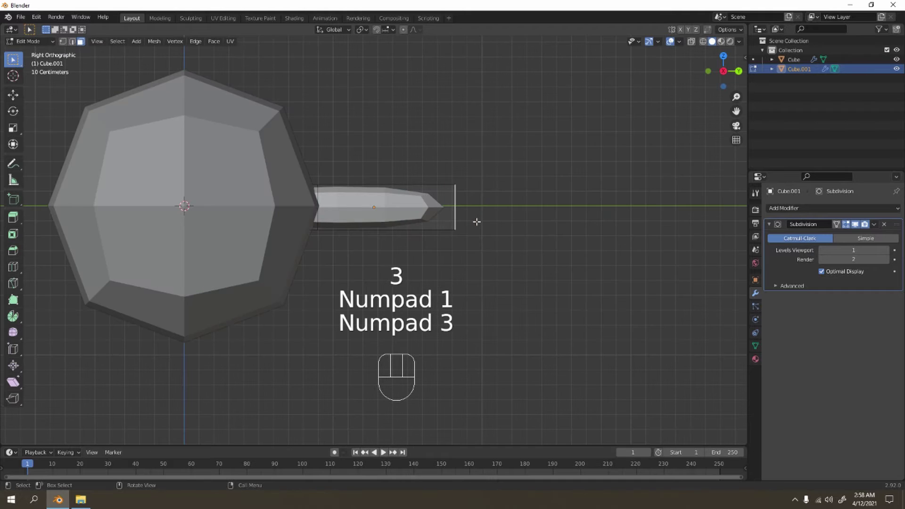
pyautogui.keyDown('shift'); pyautogui.moveTo(519, 219); pyautogui.dragTo(431, 241, button='middle'); pyautogui.keyUp('shift')
pyautogui.press('s')
pyautogui.click(458, 205)
# Inset the elongated piece's outer end face by about 0.13 m to sharpen its tip, and return to Object Mode.
pyautogui.press('a')
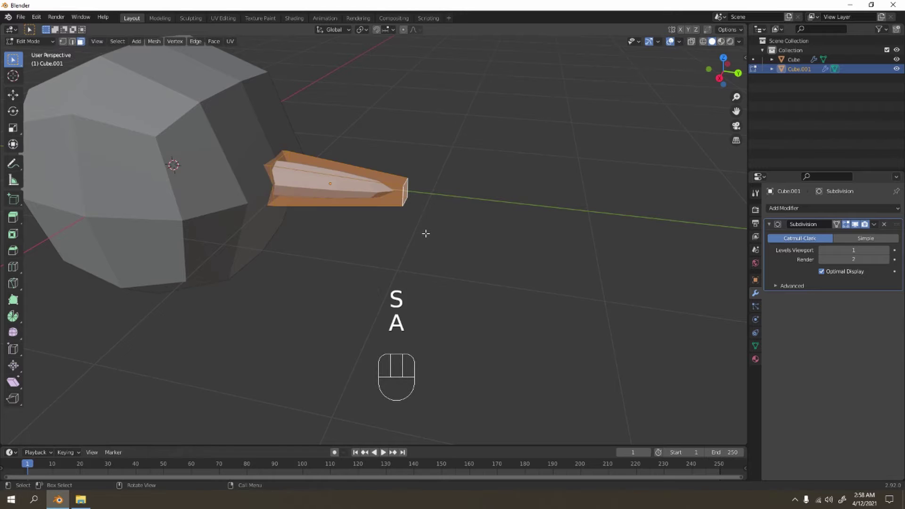
pyautogui.press('a')
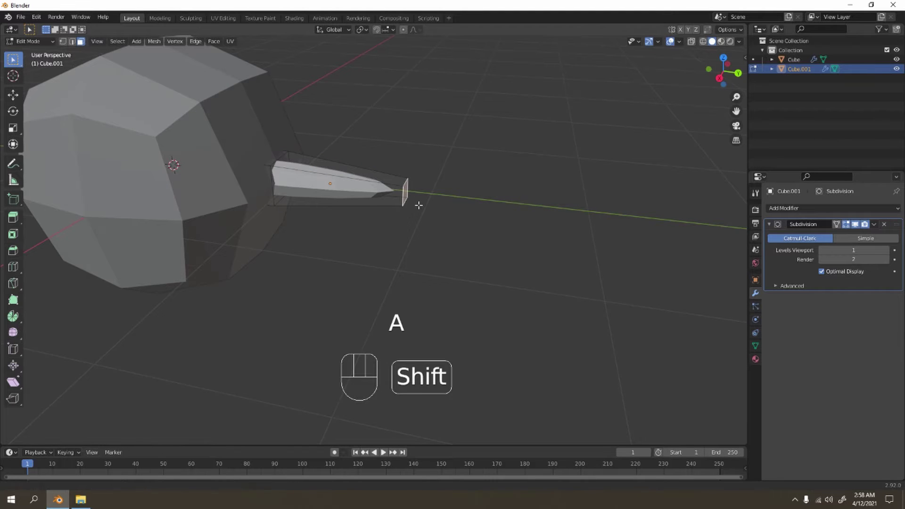
pyautogui.keyDown('shift'); pyautogui.click(418, 201); pyautogui.keyUp('shift')
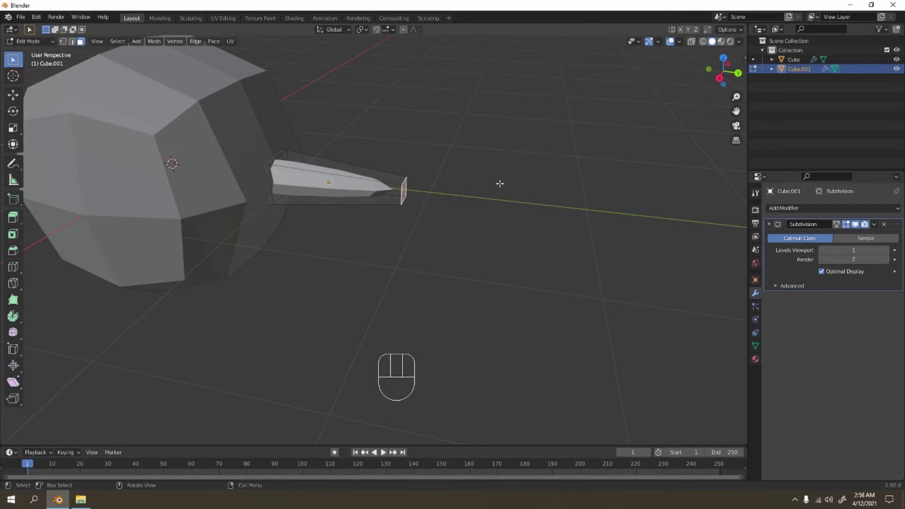
pyautogui.press('i')
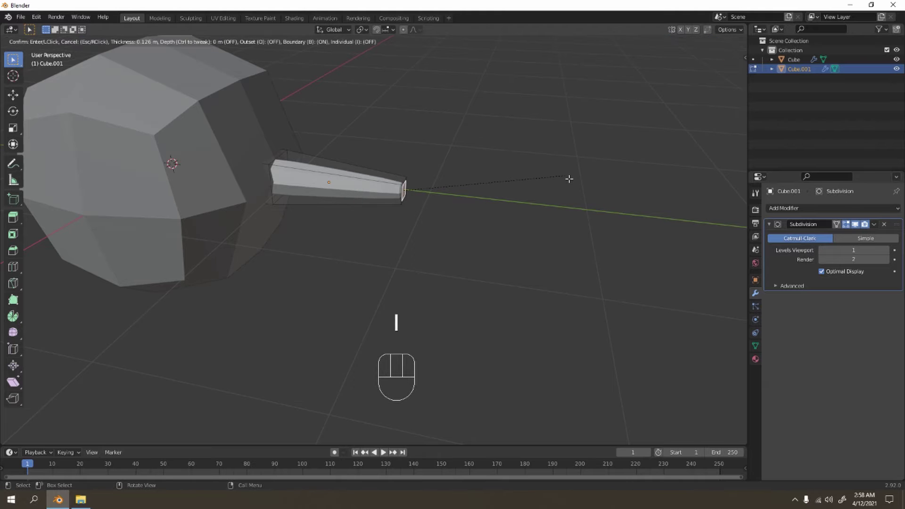
pyautogui.click(569, 179)
pyautogui.moveTo(566, 178); pyautogui.dragTo(493, 173, button='middle')
pyautogui.scroll(3, 467, 177)
pyautogui.moveTo(416, 184); pyautogui.dragTo(435, 198, button='middle')
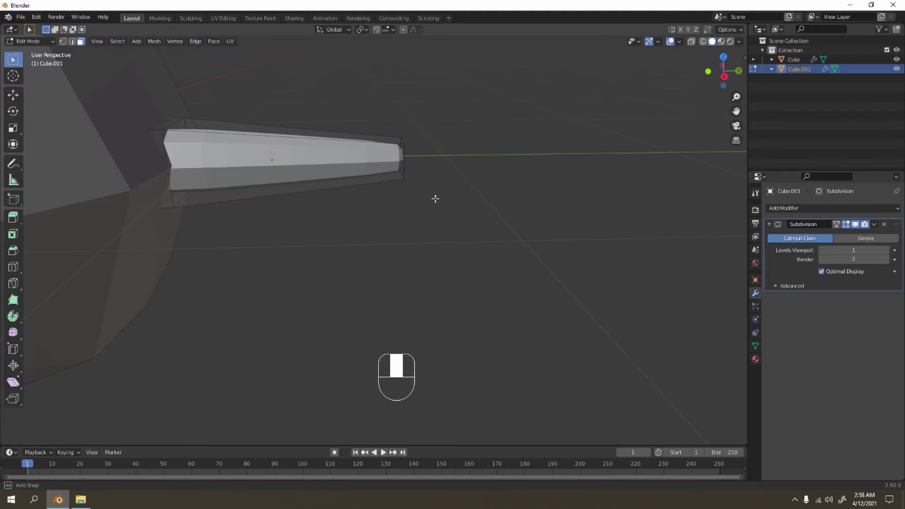
pyautogui.moveTo(437, 146)
pyautogui.mouseDown(button='middle')
pyautogui.moveTo(363, 160)
pyautogui.moveTo(372, 160)
pyautogui.moveTo(365, 149)
pyautogui.moveTo(384, 184)
pyautogui.moveTo(450, 142)
pyautogui.mouseUp(button='middle')
pyautogui.press('Tab')
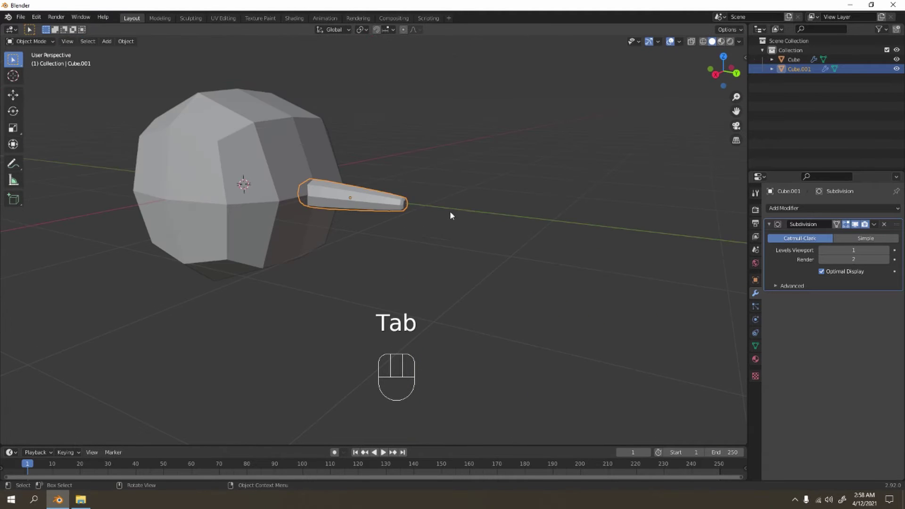
# Deselect the elongated piece and add a torus mesh in the right view.
pyautogui.press('KP_1')
pyautogui.press('KP_3')
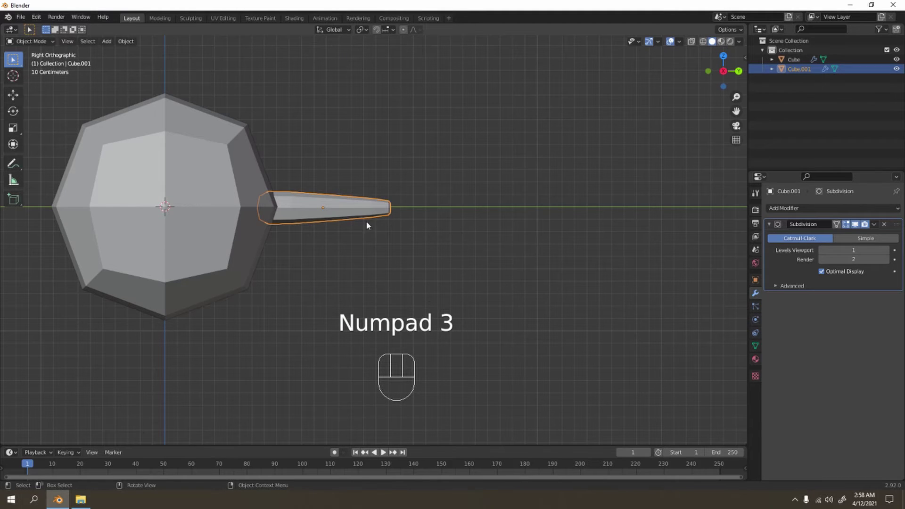
pyautogui.click(461, 135)
pyautogui.hotkey('shift', 'a')
pyautogui.moveTo(460, 134)
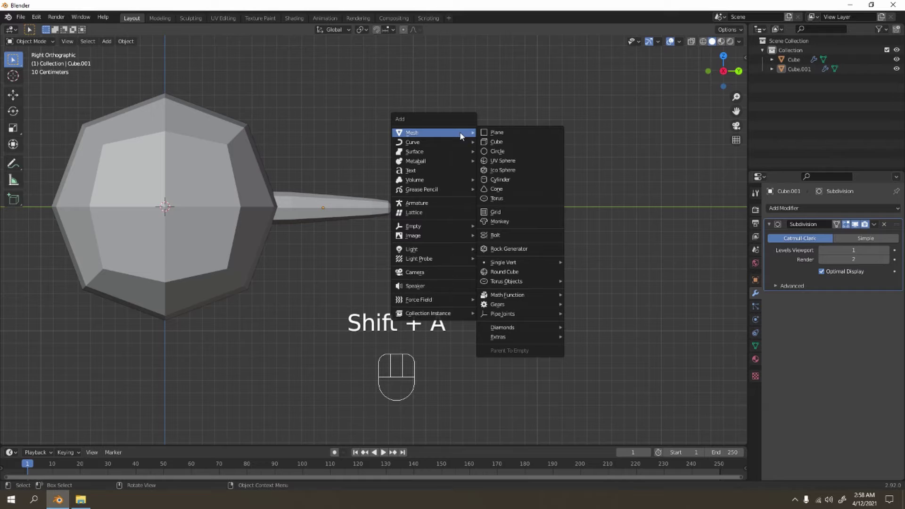
pyautogui.click(512, 197)
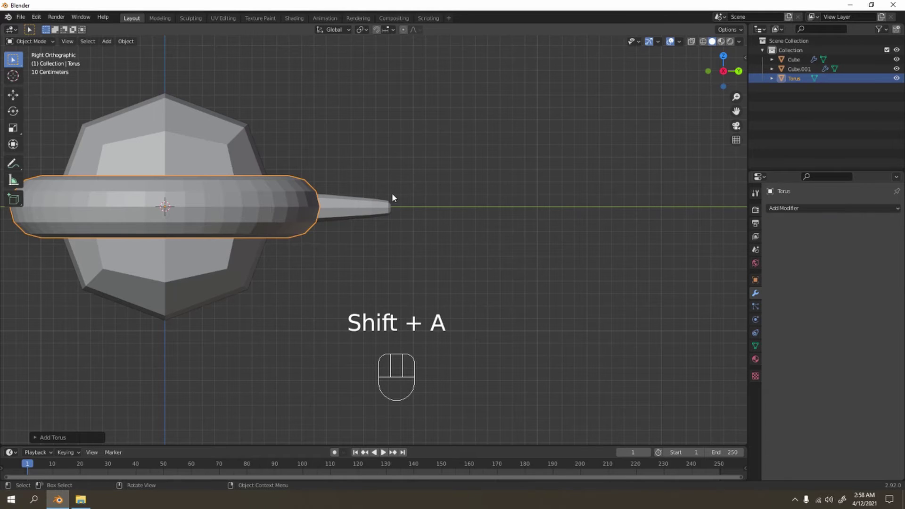
# Set the torus to 6 major segments and 7 minor segments.
pyautogui.click(38, 438)
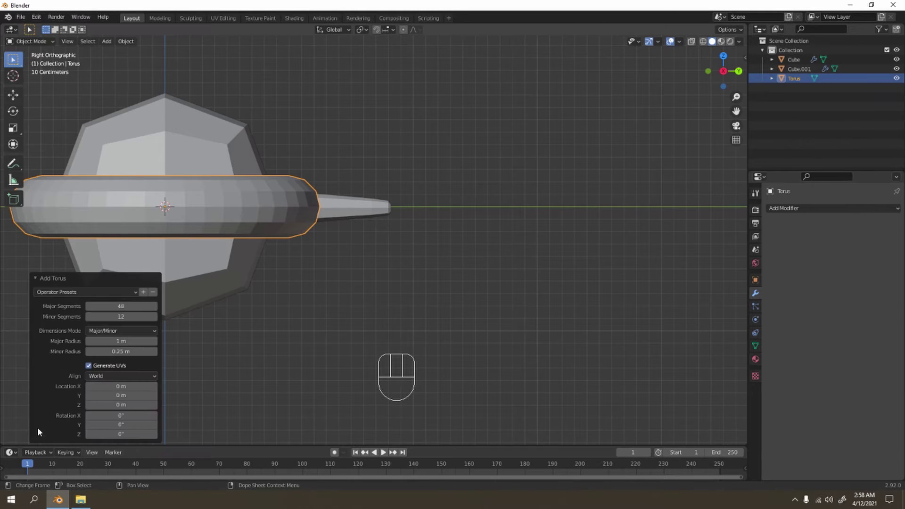
pyautogui.click(118, 306)
pyautogui.press('Return')
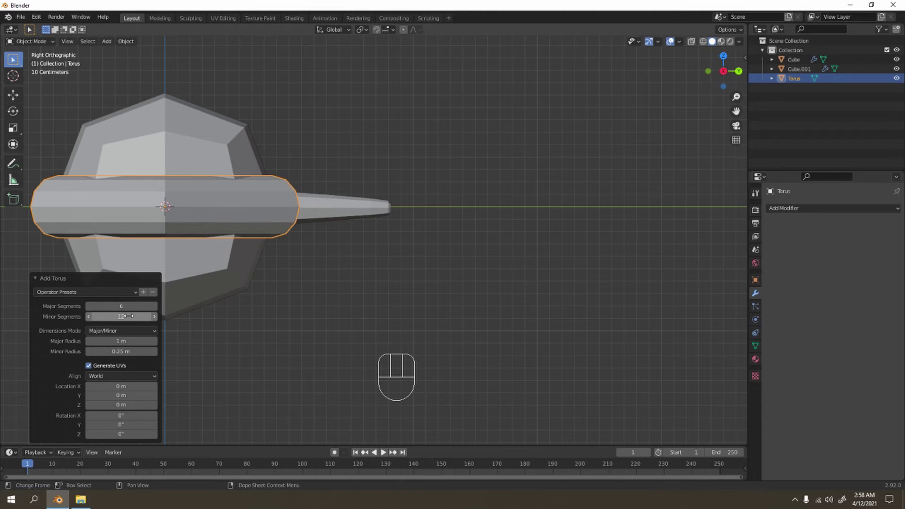
pyautogui.click(126, 317)
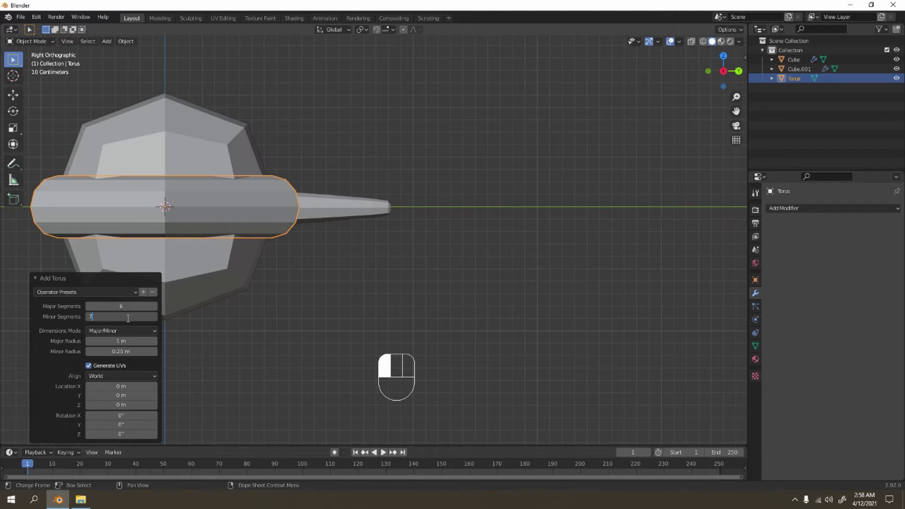
pyautogui.write('7')
pyautogui.click(378, 266)
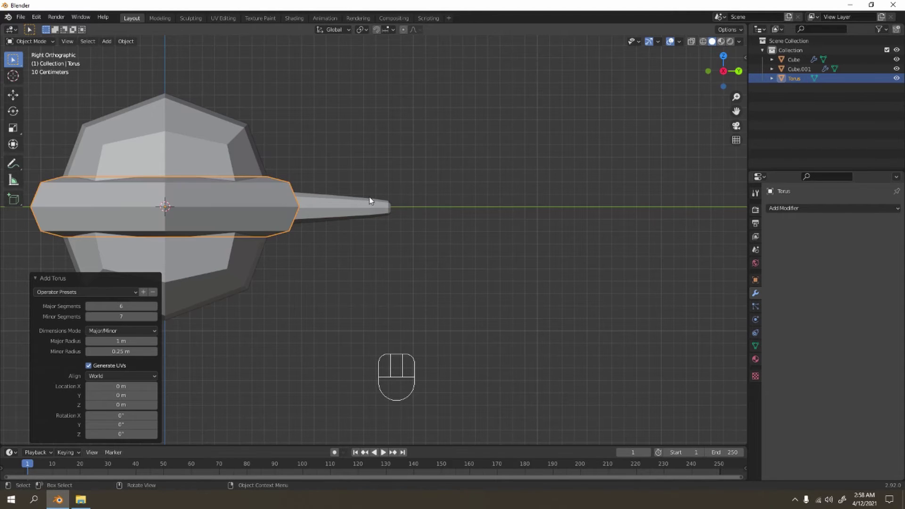
# Move the torus about 2.58 m along Y past the elongated piece and rotate it 90° around the Y axis.
pyautogui.press('g')
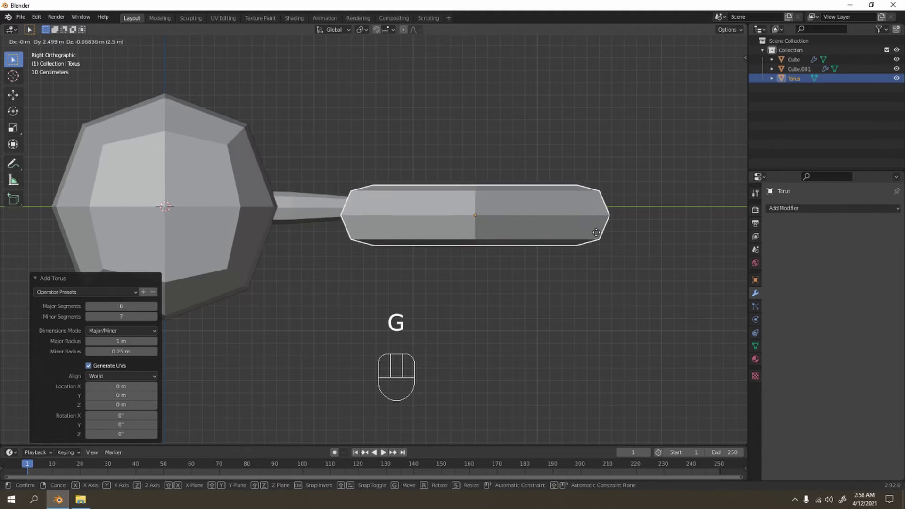
pyautogui.click(163, 345)
pyautogui.press('r')
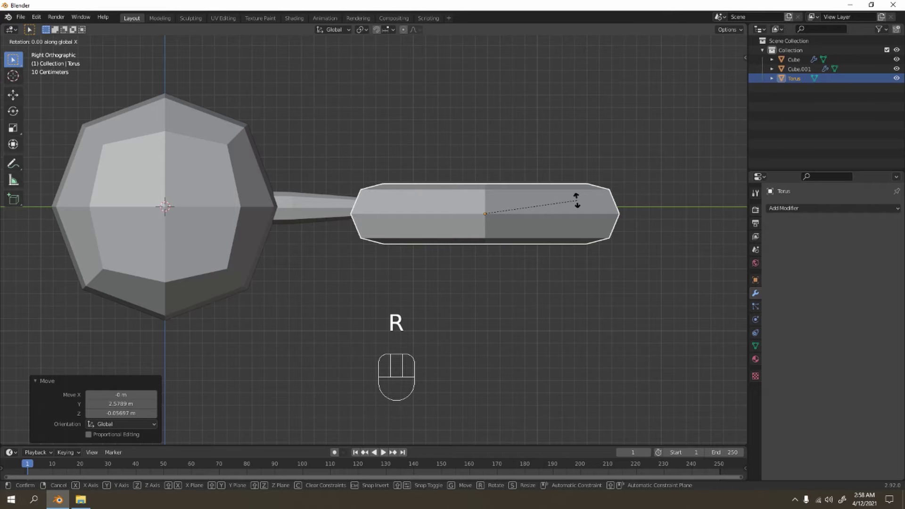
pyautogui.write('y90')
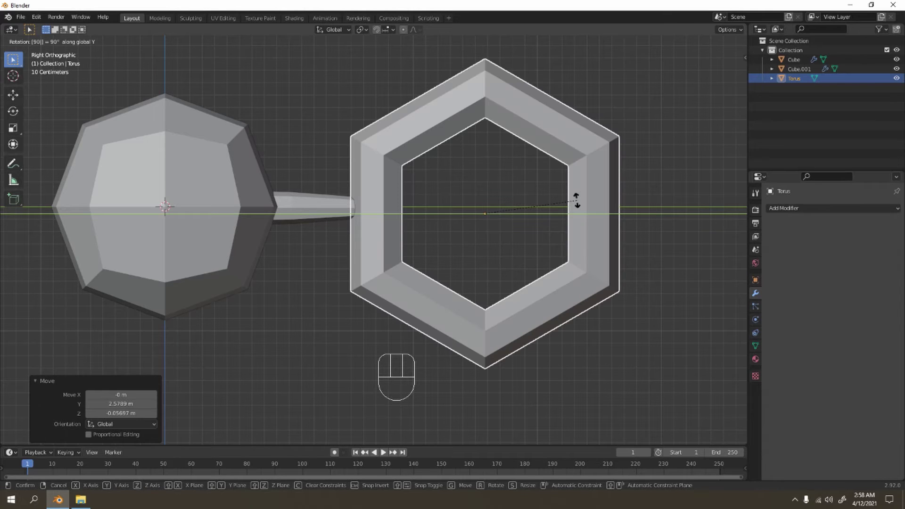
pyautogui.click(576, 201)
# Scale the hexagonal ring to about 0.225 and move it against the elongated piece's outer tip.
pyautogui.press('s')
pyautogui.click(528, 246)
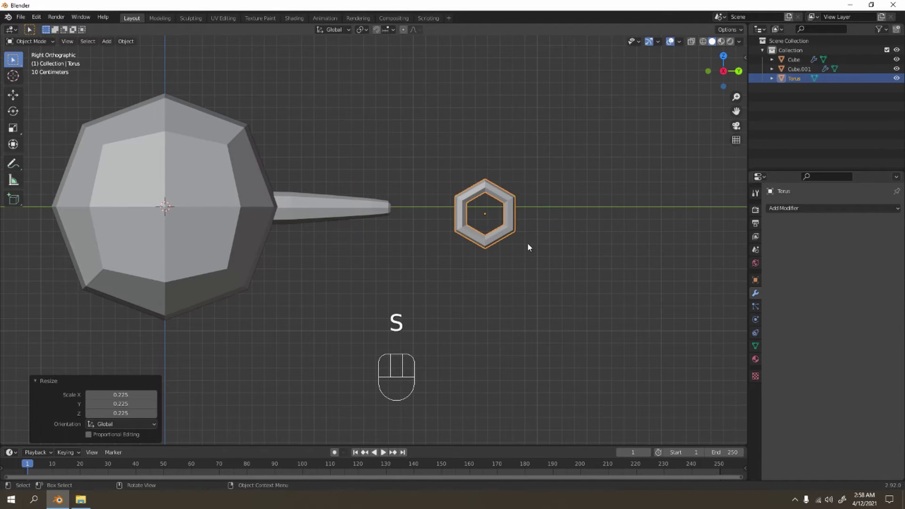
pyautogui.scroll(2, 527, 243)
pyautogui.keyDown('shift'); pyautogui.moveTo(527, 243); pyautogui.dragTo(438, 224, button='middle'); pyautogui.keyUp('shift')
pyautogui.press('g')
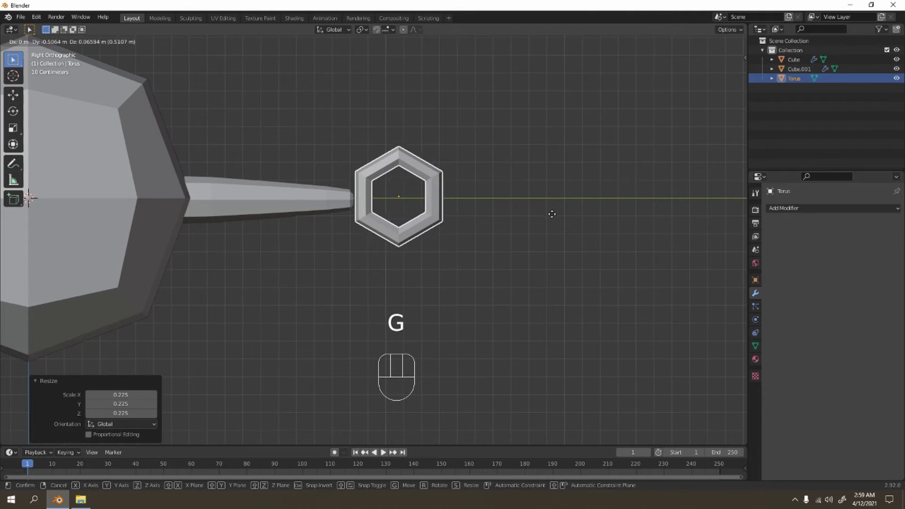
pyautogui.click(543, 217)
pyautogui.scroll(-4, 436, 162)
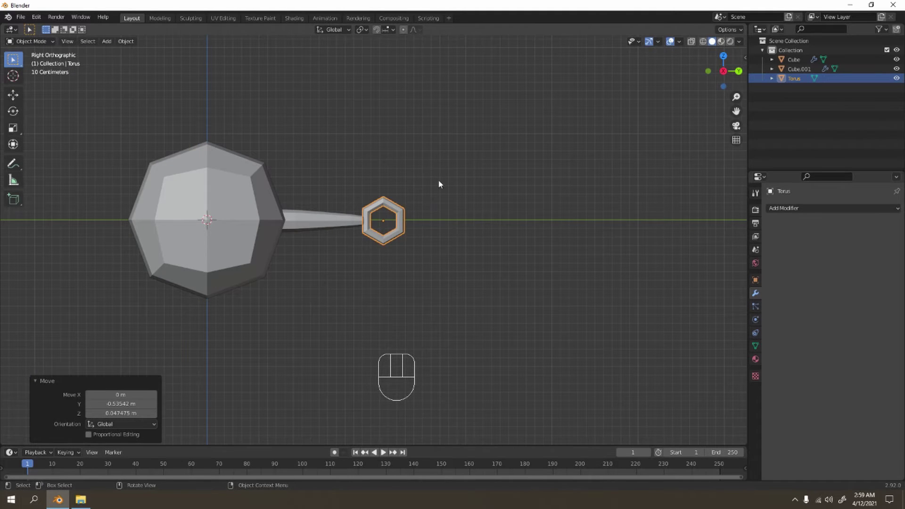
# Nudge the hexagonal ring slightly up and outward at the elongated piece's tip, and deselect it.
pyautogui.click(442, 183)
pyautogui.scroll(4, 403, 240)
pyautogui.click(423, 209)
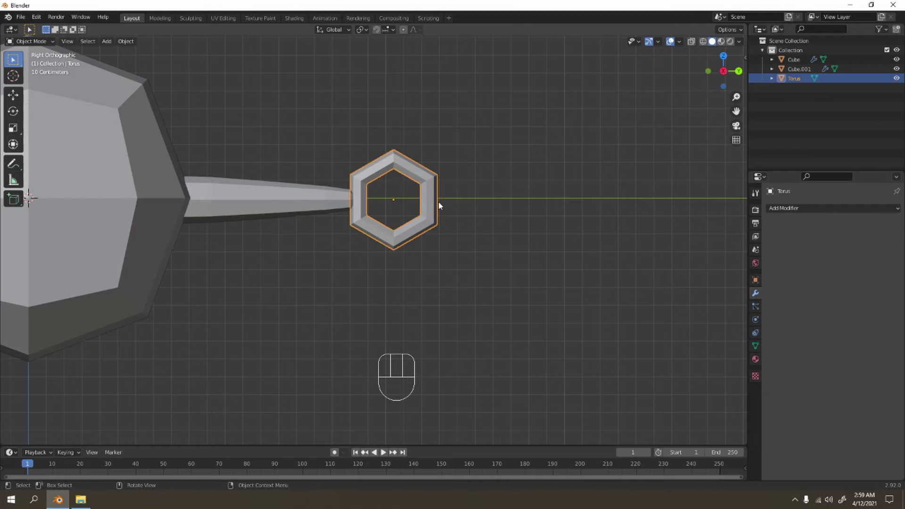
pyautogui.press('g')
pyautogui.click(465, 173)
pyautogui.click(465, 173)
pyautogui.scroll(-2, 486, 160)
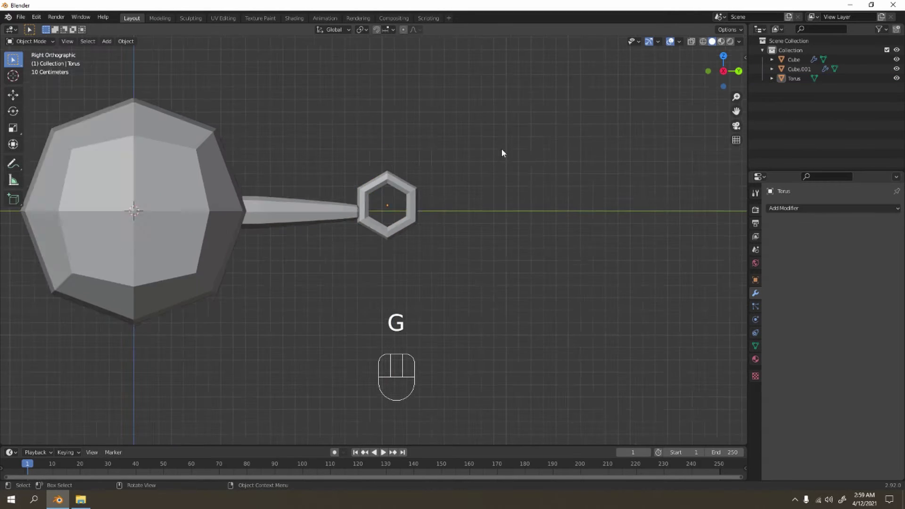
# Widen the hexagonal ring along the X axis to about twice its thickness.
pyautogui.moveTo(502, 148); pyautogui.dragTo(419, 229, button='middle')
pyautogui.moveTo(380, 199); pyautogui.dragTo(389, 220, button='middle')
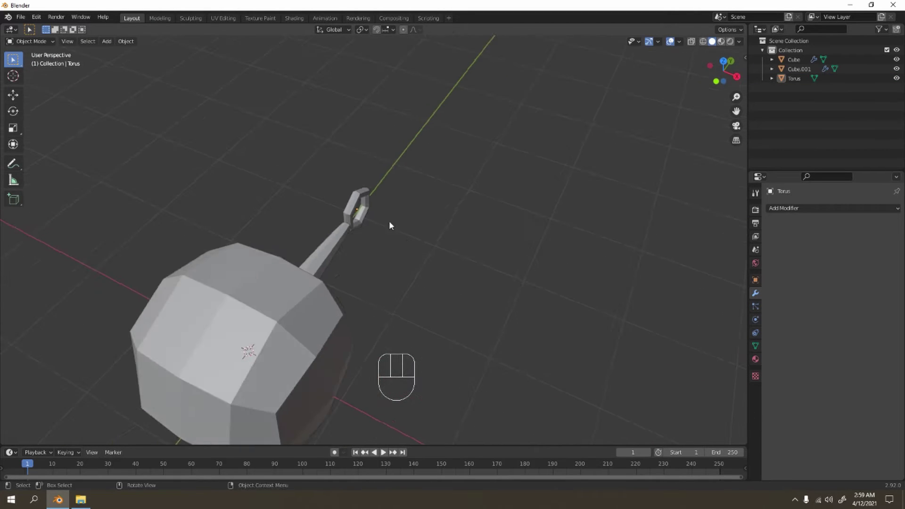
pyautogui.scroll(4, 387, 217)
pyautogui.keyDown('shift'); pyautogui.moveTo(352, 173); pyautogui.dragTo(362, 213, button='middle'); pyautogui.keyUp('shift')
pyautogui.click(365, 210)
pyautogui.press('s')
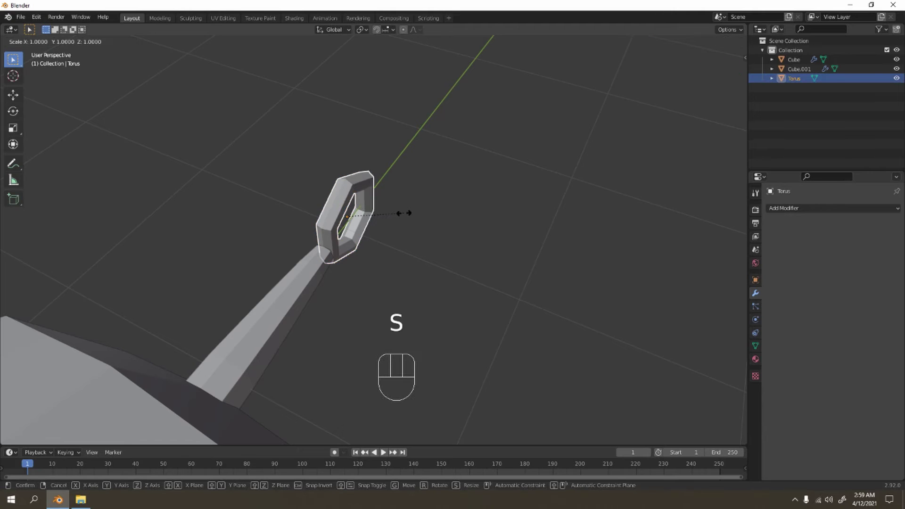
pyautogui.press('x')
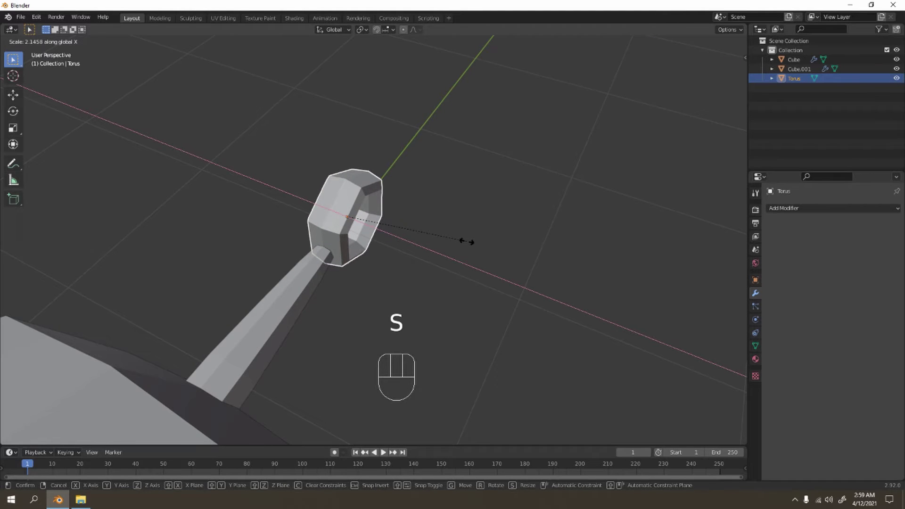
pyautogui.click(471, 244)
pyautogui.moveTo(471, 244); pyautogui.dragTo(340, 230, button='middle')
pyautogui.scroll(2, 434, 207)
pyautogui.press('Tab')
pyautogui.click(504, 163)
pyautogui.scroll(-5, 436, 191)
pyautogui.press('Tab')
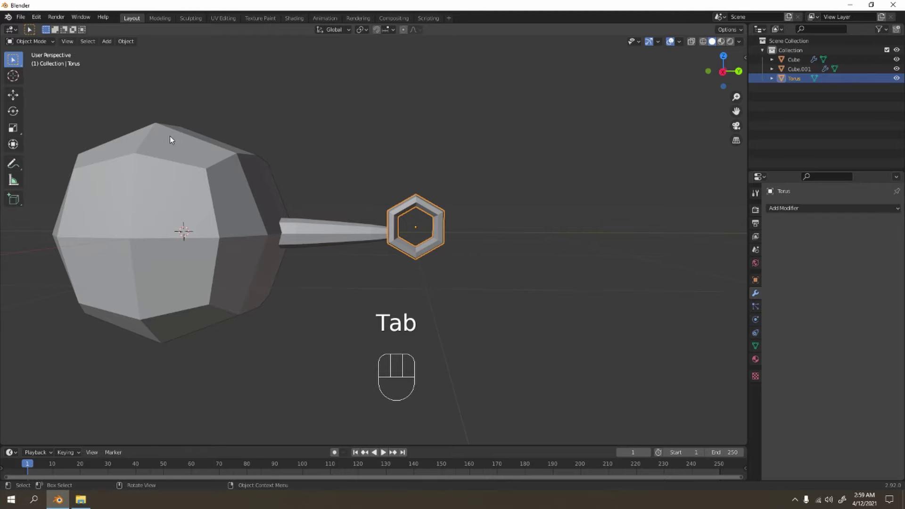
# Duplicate the elongated piece in the right view and place the copy over the body's upper edge.
pyautogui.press('KP_1')
pyautogui.press('KP_3')
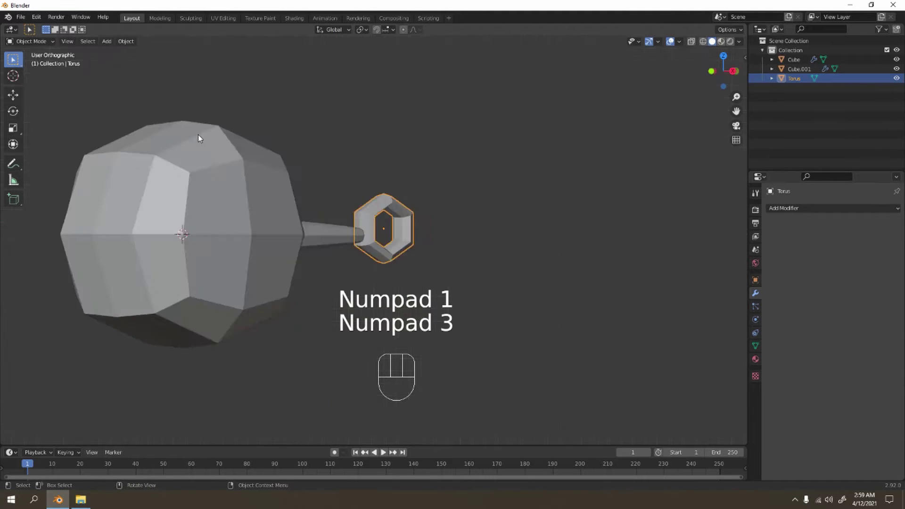
pyautogui.click(302, 230)
pyautogui.keyDown('shift'); pyautogui.moveTo(335, 250); pyautogui.dragTo(375, 238, button='middle'); pyautogui.keyUp('shift')
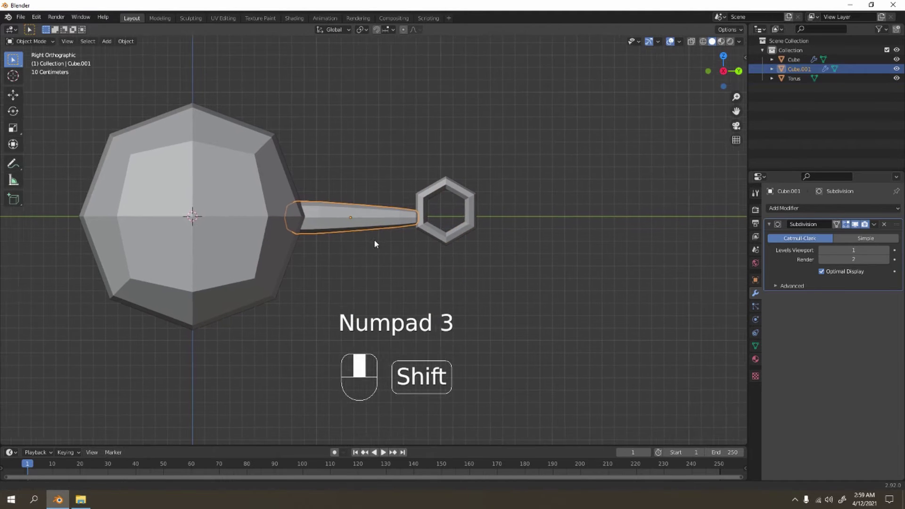
pyautogui.hotkey('shift', 'd')
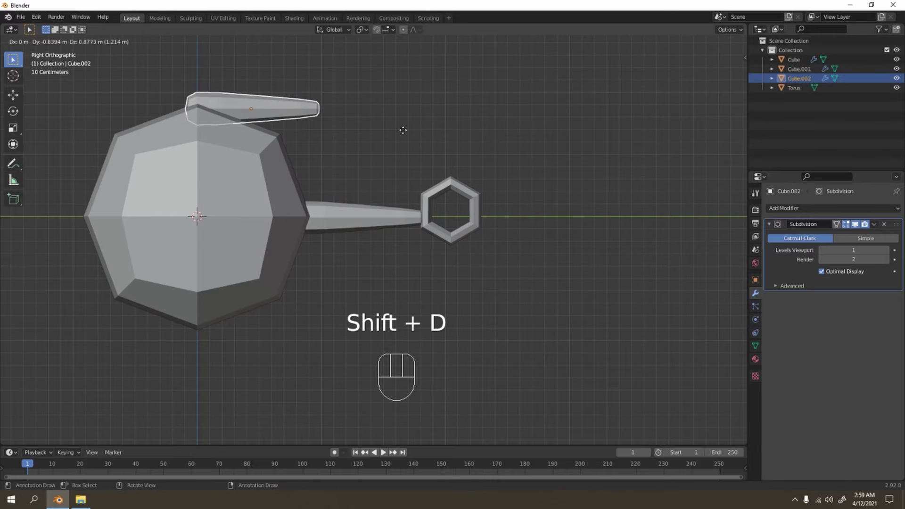
pyautogui.click(395, 134)
# Rotate the duplicated piece 90° around the X axis and move it upright above the body's centre.
pyautogui.press('r')
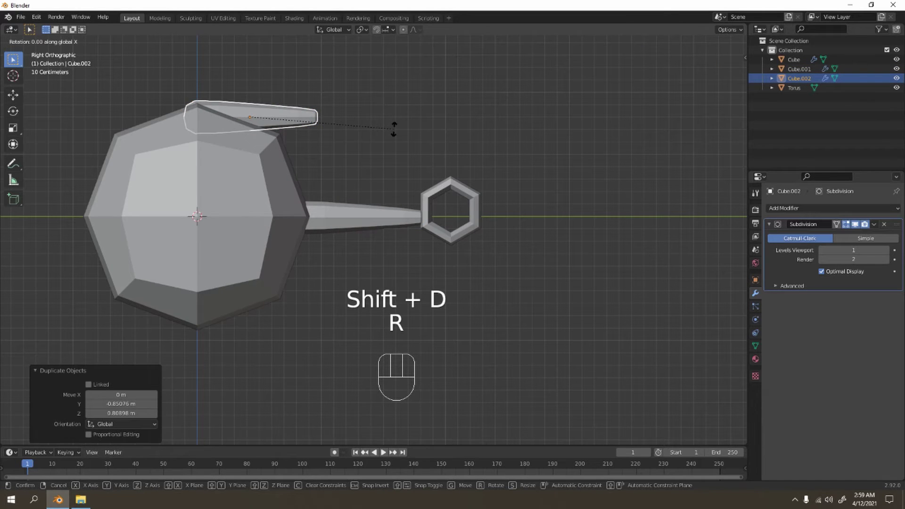
pyautogui.press('x')
pyautogui.press('9')
pyautogui.press('0')
pyautogui.click(394, 130)
pyautogui.press('g')
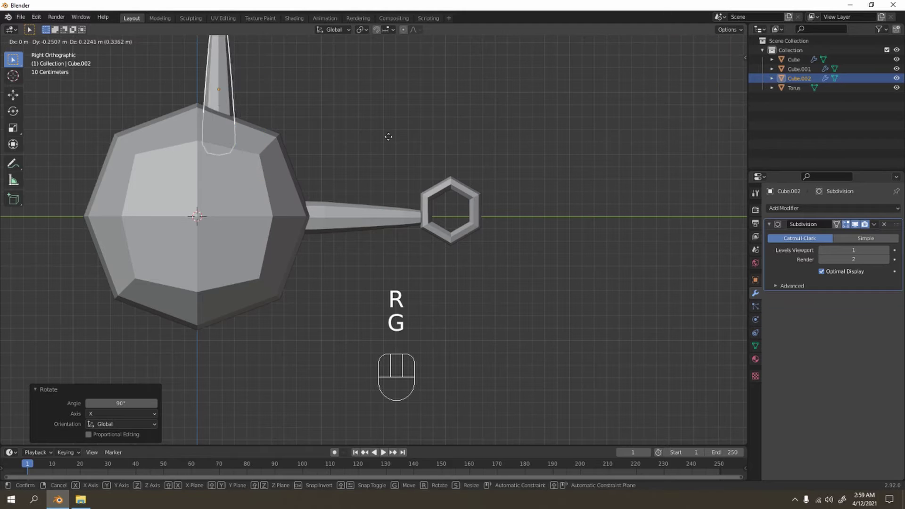
pyautogui.click(379, 107)
pyautogui.hotkey('shift', 'c')
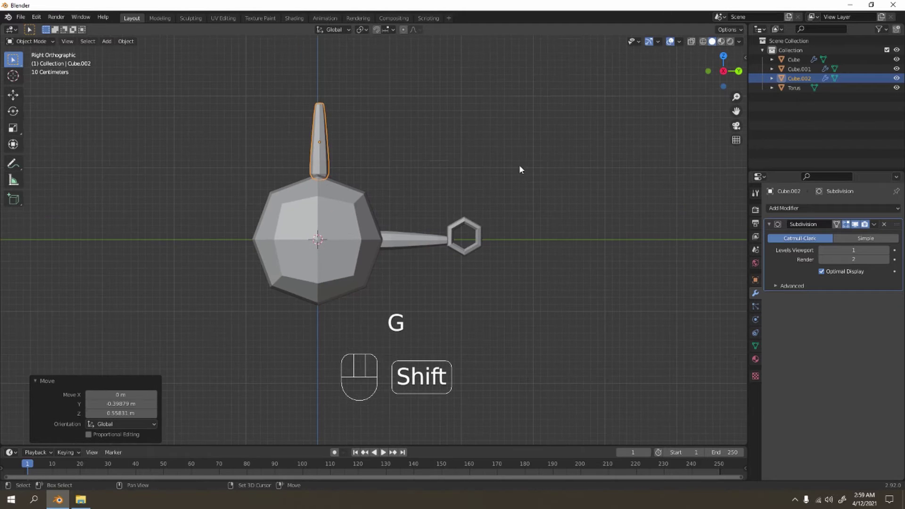
# Scale the upright piece to about 0.357 and move it down until its base meets the body's top.
pyautogui.press('s')
pyautogui.click(416, 154)
pyautogui.press('g')
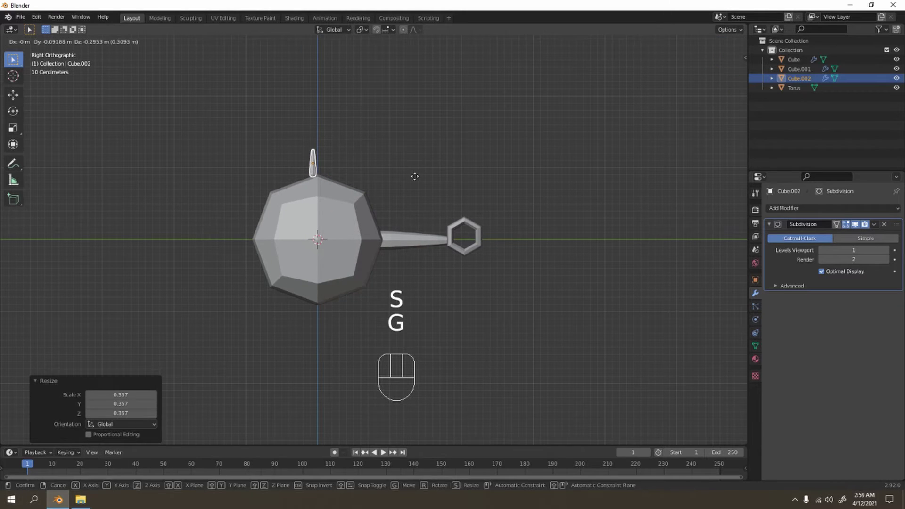
pyautogui.click(415, 174)
# Scale the upright piece on top of the body by 1.676 in X and Y, keeping its Z height.
pyautogui.moveTo(345, 151); pyautogui.dragTo(426, 206, button='middle')
pyautogui.press('s')
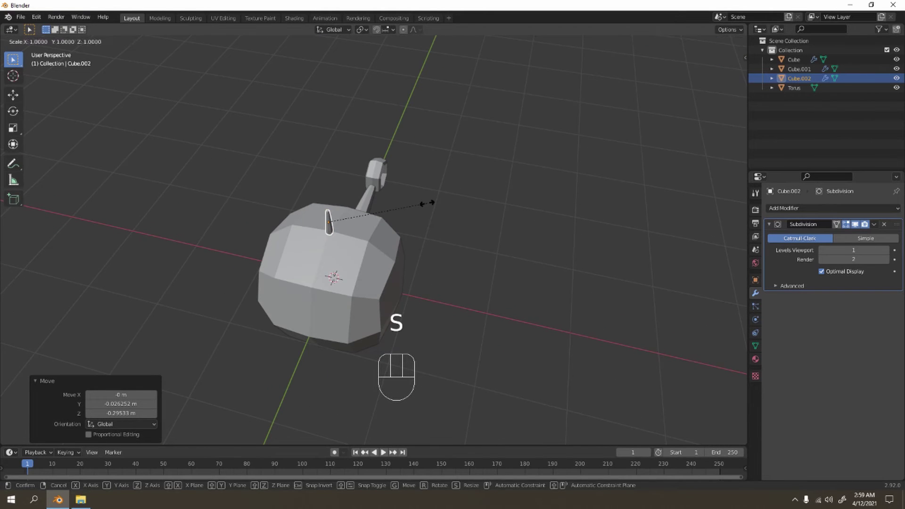
pyautogui.hotkey('shift', 'z')
pyautogui.click(501, 214)
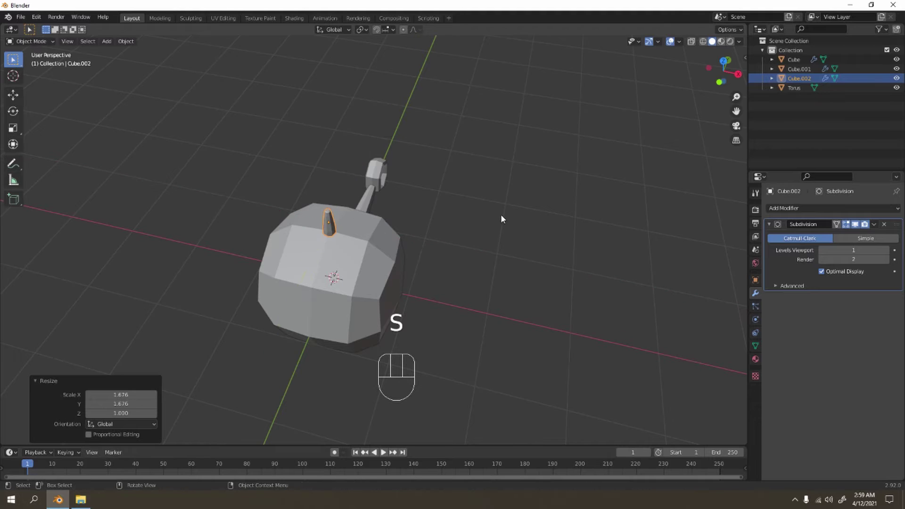
pyautogui.click(502, 214)
# Thicken the upright piece again by about 1.4 in X and Y, excluding the Z axis.
pyautogui.moveTo(503, 215); pyautogui.dragTo(351, 229, button='middle')
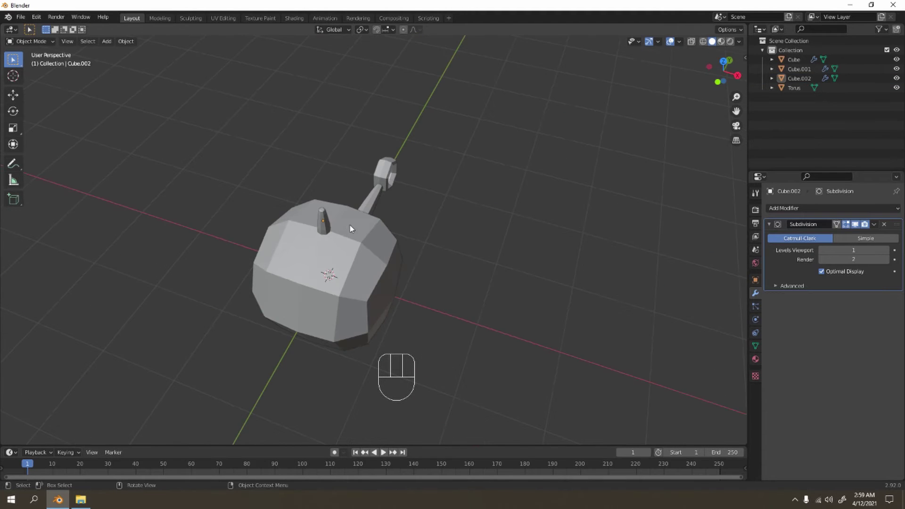
pyautogui.click(324, 220)
pyautogui.press('s')
pyautogui.hotkey('shift', 'z')
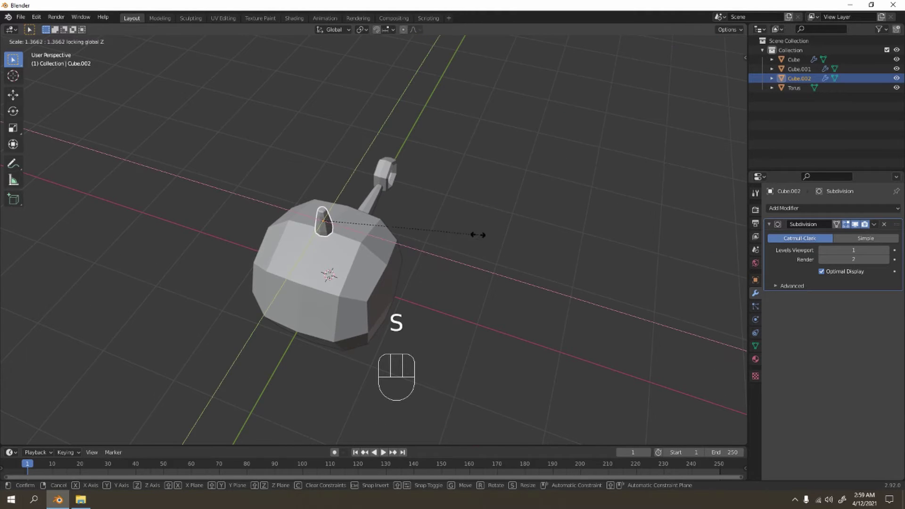
pyautogui.click(486, 232)
pyautogui.click(524, 227)
# Extrude the upright piece's top face upward along Z by about 0.203 m.
pyautogui.moveTo(500, 212); pyautogui.dragTo(372, 177, button='middle')
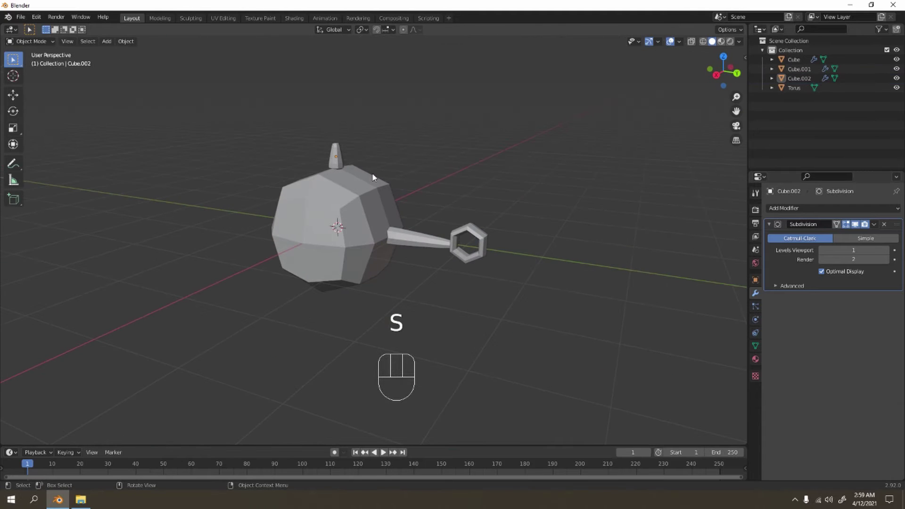
pyautogui.press('KP_1')
pyautogui.press('KP_3')
pyautogui.scroll(2, 282, 148)
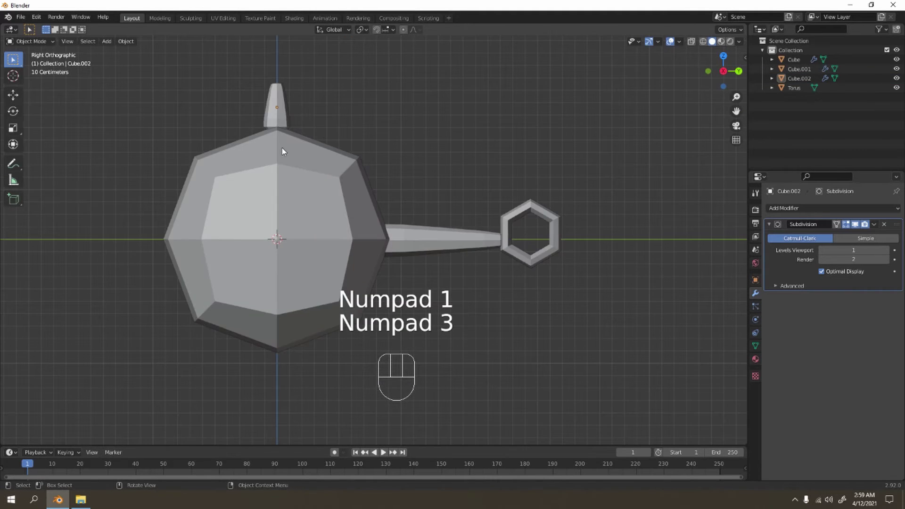
pyautogui.moveTo(282, 148); pyautogui.dragTo(375, 238, button='middle')
pyautogui.press('Tab')
pyautogui.moveTo(348, 186); pyautogui.dragTo(487, 218, button='middle')
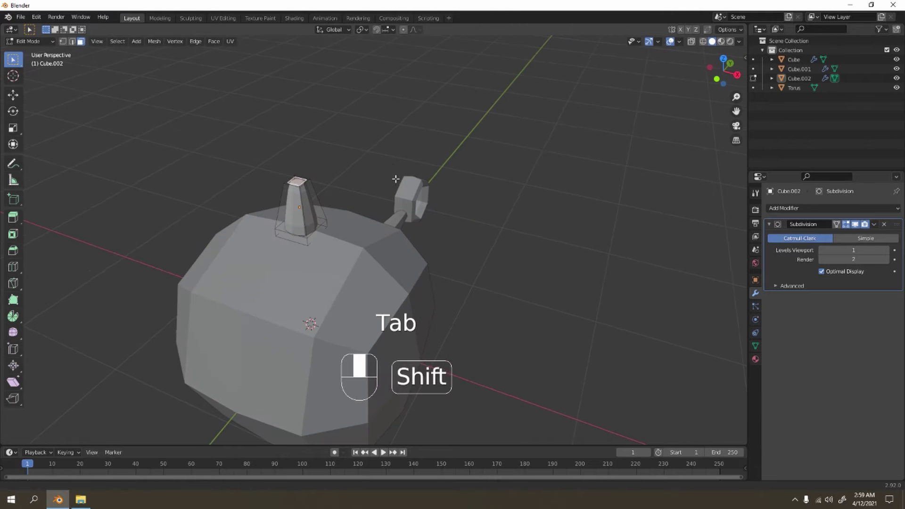
pyautogui.press('e')
pyautogui.press('z')
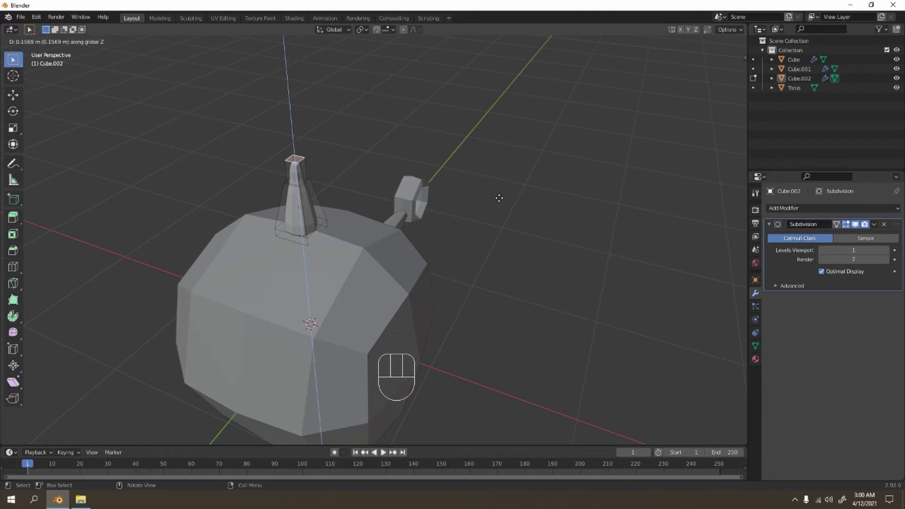
pyautogui.click(497, 191)
# Extrude the top face in place and scale it to 1.962 to form a wider flange.
pyautogui.scroll(3, 412, 152)
pyautogui.keyDown('shift'); pyautogui.moveTo(397, 118); pyautogui.dragTo(418, 197, button='middle'); pyautogui.keyUp('shift')
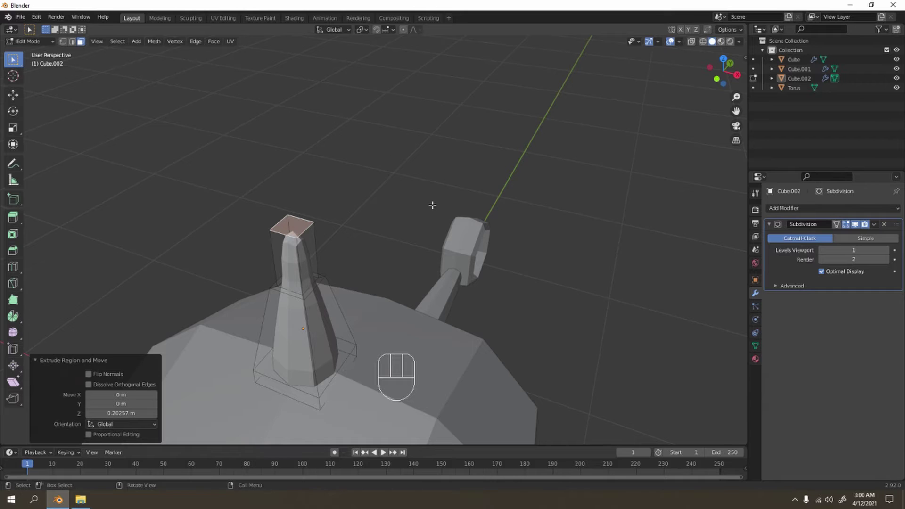
pyautogui.press('e')
pyautogui.press('s')
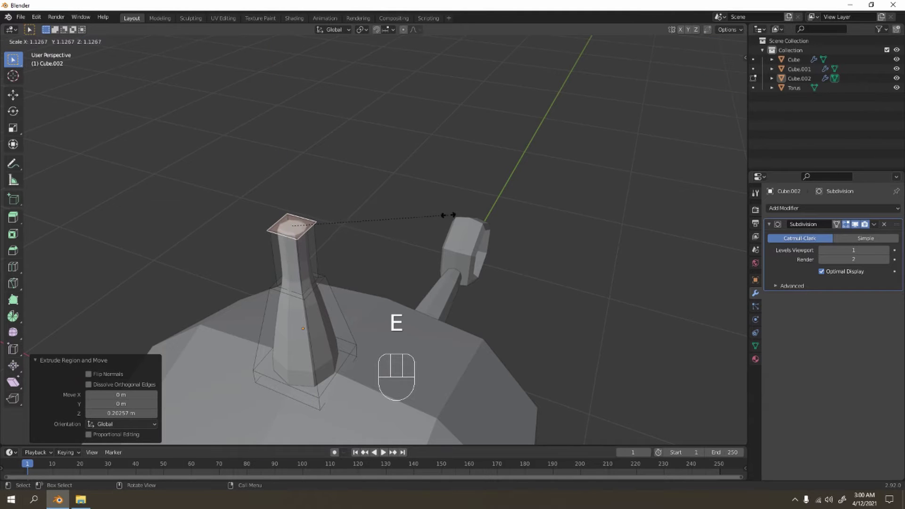
pyautogui.click(565, 250)
# Extrude the widened top face about 0.055 m along Z, inset it, and return to Object Mode.
pyautogui.press('e')
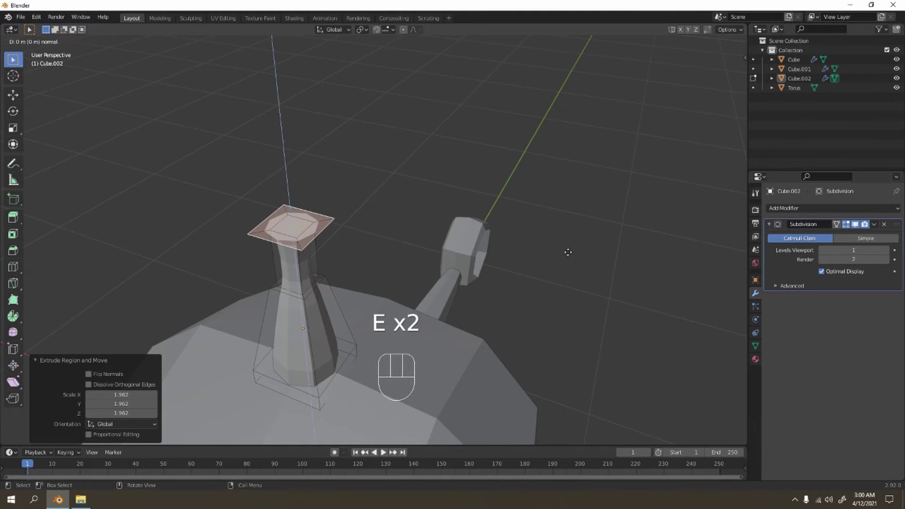
pyautogui.press('z')
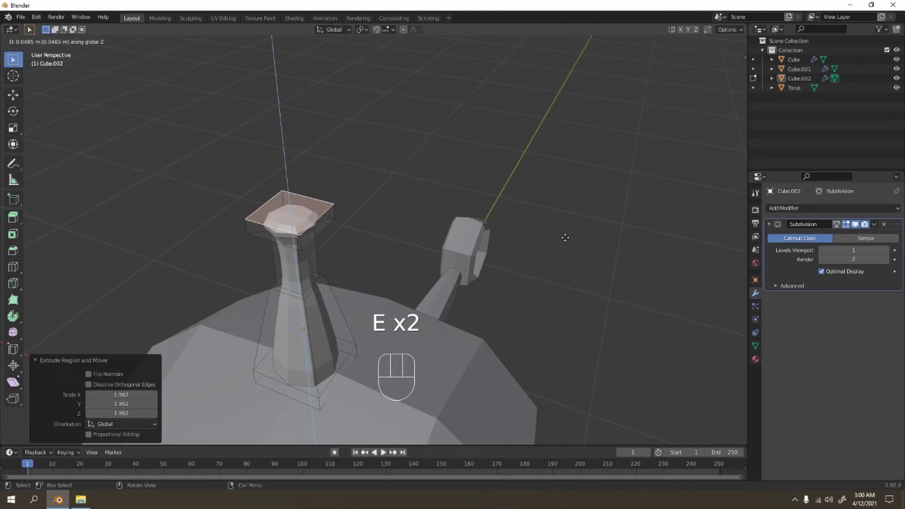
pyautogui.click(562, 235)
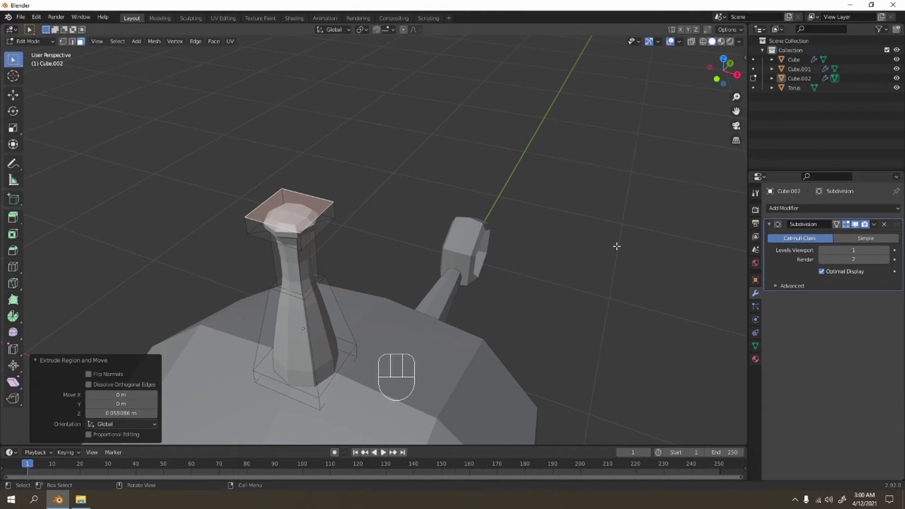
pyautogui.press('i')
pyautogui.click(642, 248)
pyautogui.press('Tab')
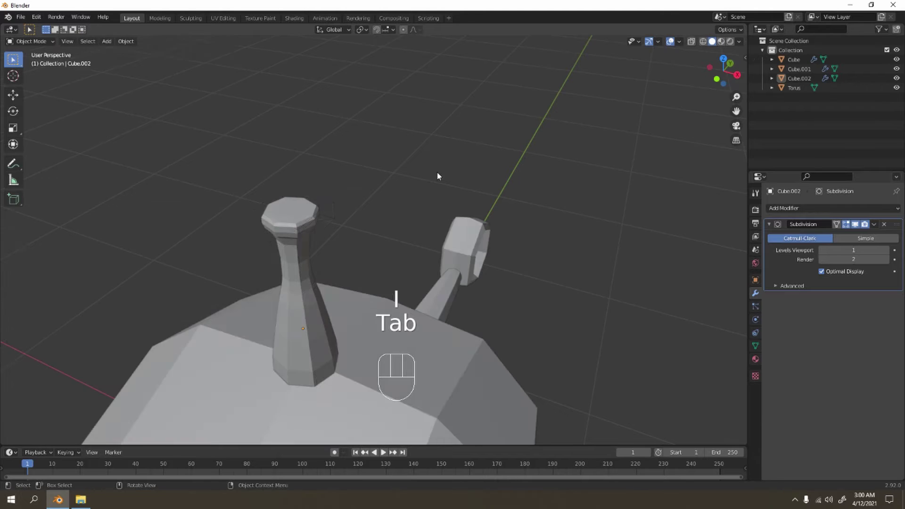
# Undo the extrusions and inset on the upright piece's top, then leave Edit Mode.
pyautogui.moveTo(437, 176); pyautogui.dragTo(323, 197, button='middle')
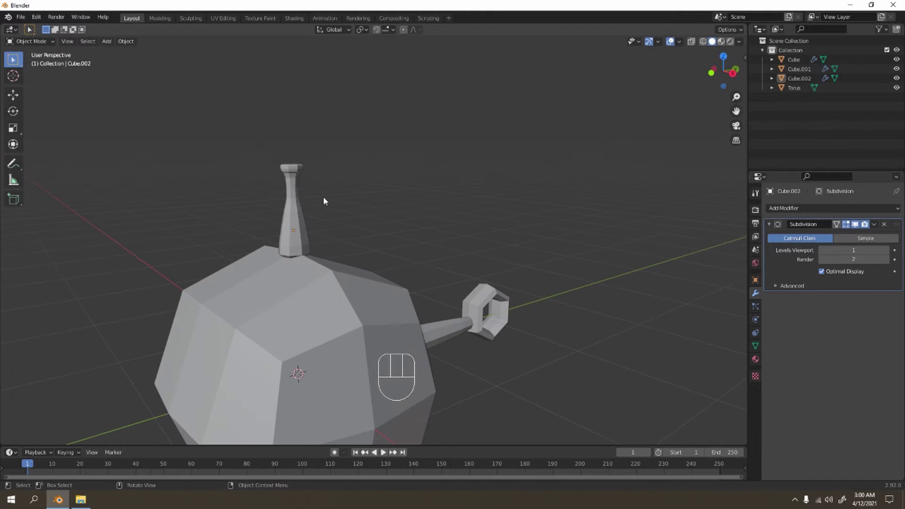
pyautogui.hotkey('ctrl', 'z')
pyautogui.hotkey('ctrl', 'z')
pyautogui.hotkey('ctrl', 'z')
pyautogui.hotkey('ctrl', 'z')
pyautogui.hotkey('ctrl', 'z')
pyautogui.hotkey('ctrl', 'z')
pyautogui.hotkey('ctrl', 'z')
pyautogui.hotkey('ctrl', 'z')
pyautogui.hotkey('ctrl', 'z')
pyautogui.hotkey('ctrl', 'z')
pyautogui.hotkey('ctrl', 'z')
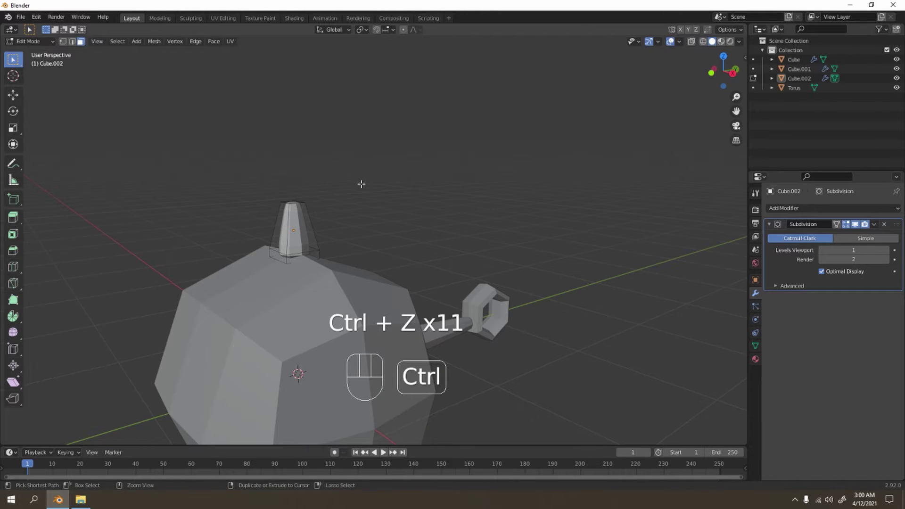
pyautogui.press('Tab')
# Add a 2 m plane at the origin in the right view and rotate it 90° around the Y axis.
pyautogui.moveTo(384, 197); pyautogui.dragTo(361, 194, button='middle')
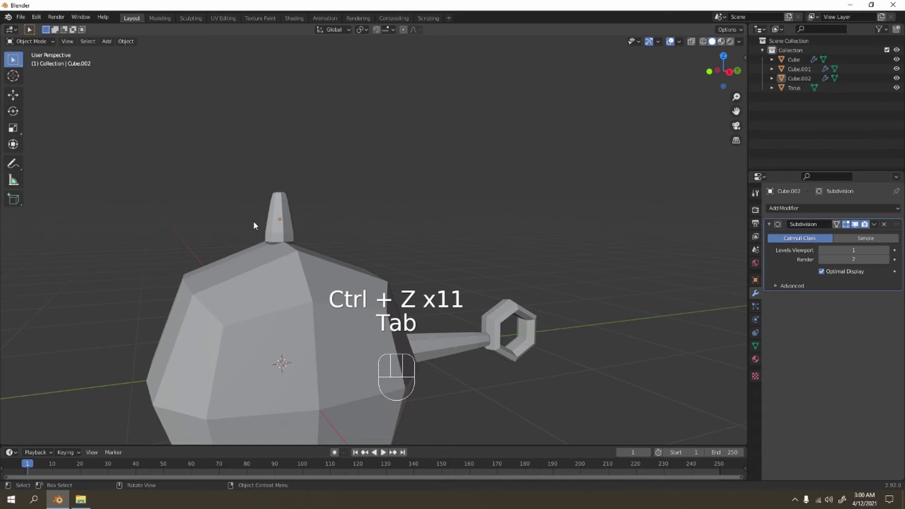
pyautogui.moveTo(253, 220); pyautogui.dragTo(435, 235, button='middle')
pyautogui.scroll(-5, 394, 225)
pyautogui.press('KP_1')
pyautogui.press('KP_3')
pyautogui.scroll(4, 401, 169)
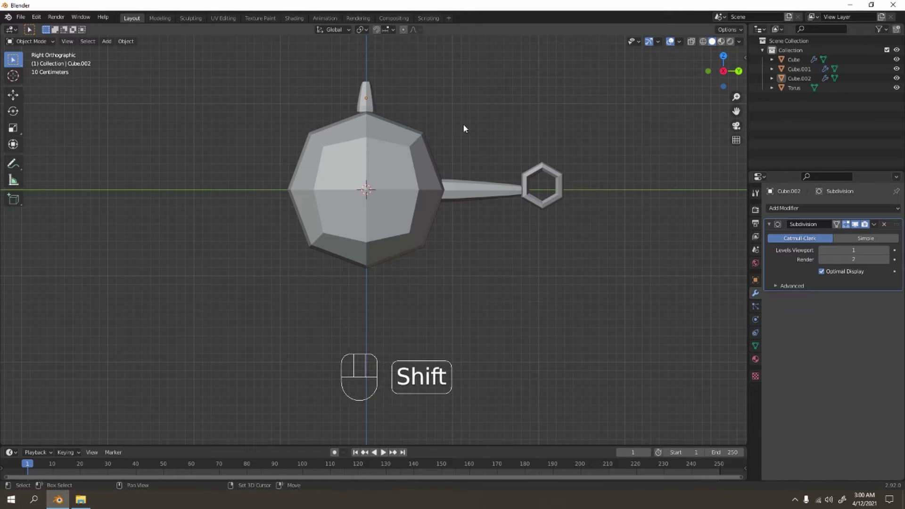
pyautogui.hotkey('shift', 'a')
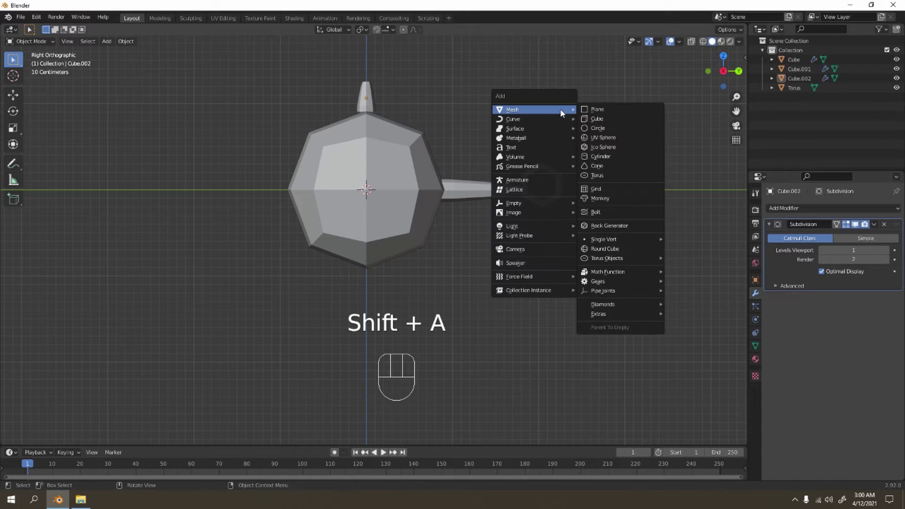
pyautogui.click(597, 110)
pyautogui.press('r')
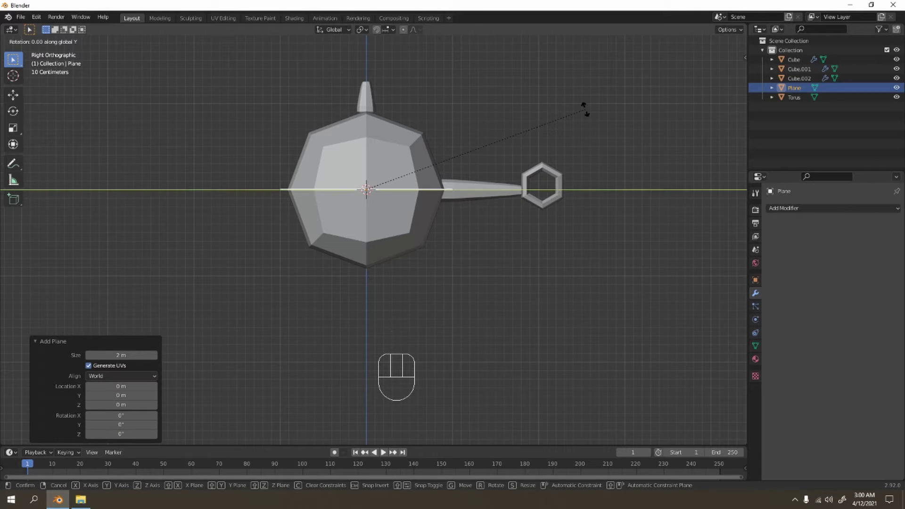
pyautogui.write('90')
pyautogui.press('Return')
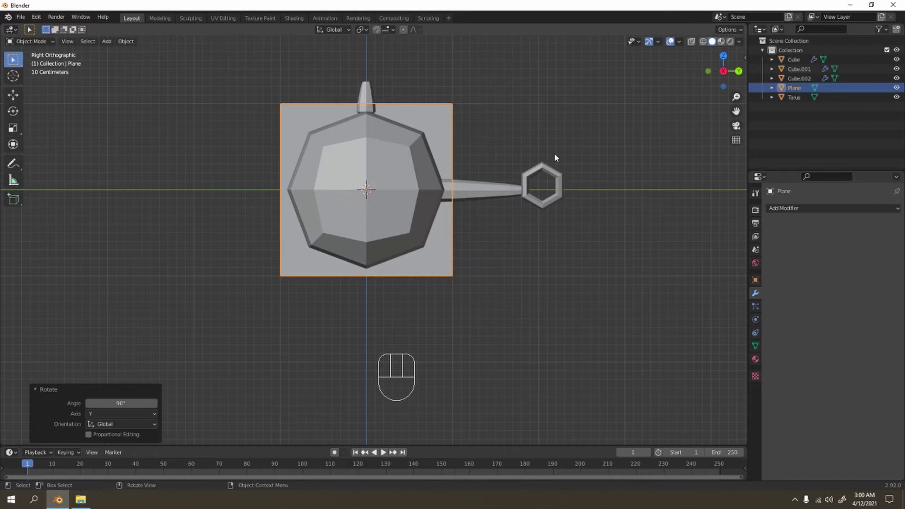
# Move the plane up about 1.79 m along Z and scale it to 0.150 above the upright piece.
pyautogui.press('g')
pyautogui.press('z')
pyautogui.click(497, 49)
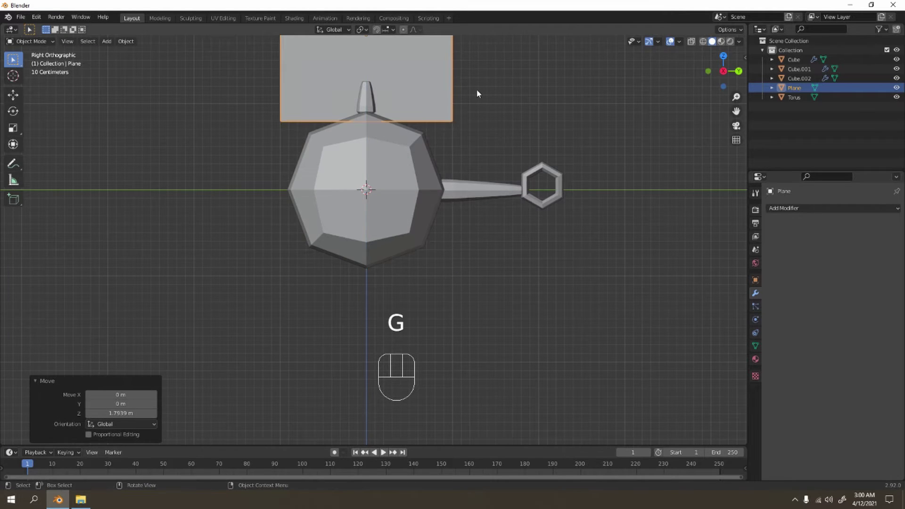
pyautogui.keyDown('shift'); pyautogui.scroll(6, 507, 210); pyautogui.keyUp('shift')
pyautogui.press('s')
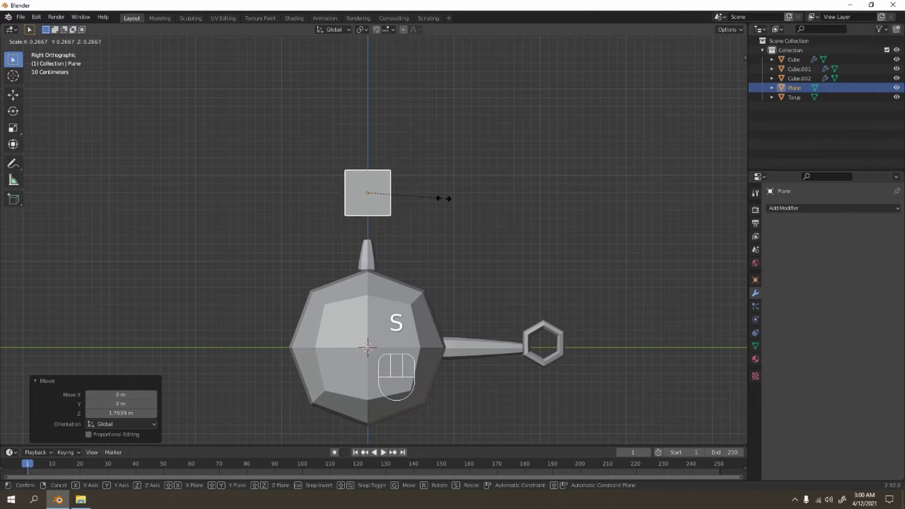
pyautogui.click(410, 193)
# Stretch the plane along the Z axis to about 2.4 times its width.
pyautogui.scroll(3, 410, 193)
pyautogui.keyDown('shift'); pyautogui.scroll(2, 396, 185); pyautogui.keyUp('shift')
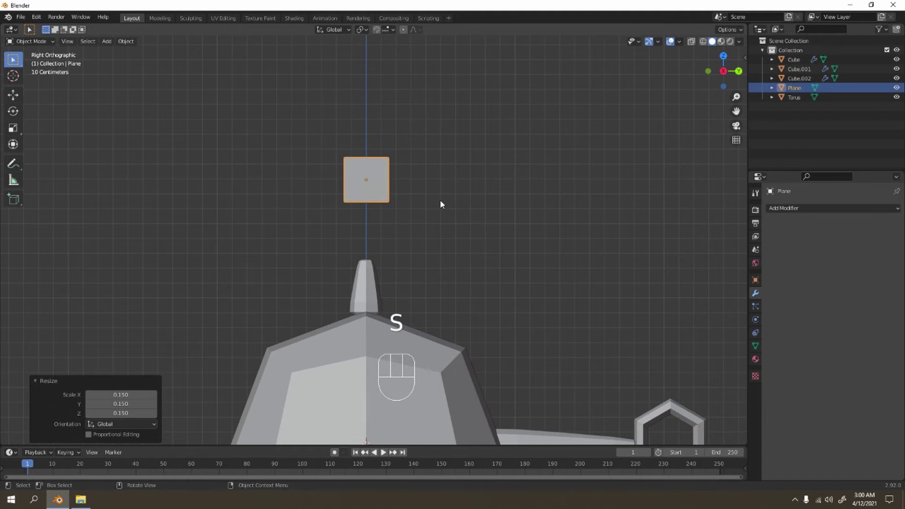
pyautogui.scroll(2, 501, 141)
pyautogui.keyDown('shift'); pyautogui.scroll(3, 517, 204); pyautogui.keyUp('shift')
pyautogui.press('s')
pyautogui.press('z')
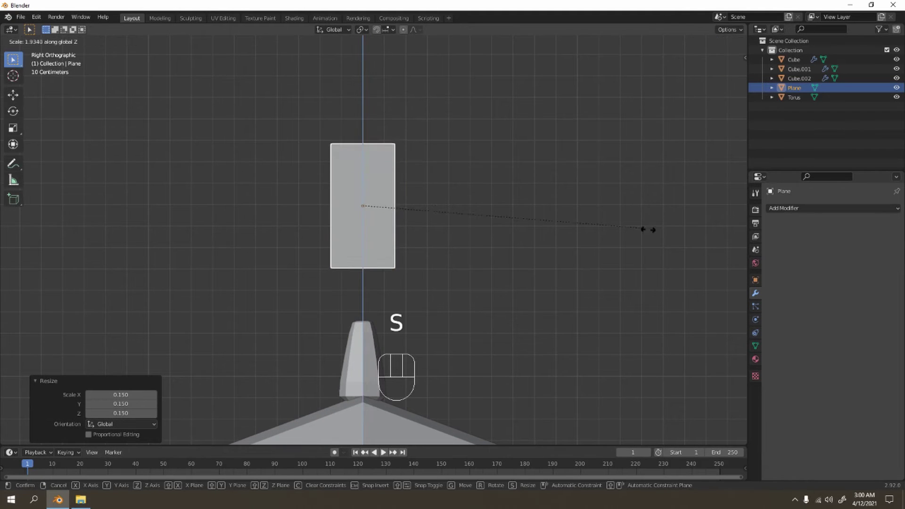
pyautogui.click(701, 247)
# Add one centred horizontal loop cut across the plane in Edit Mode.
pyautogui.press('Tab')
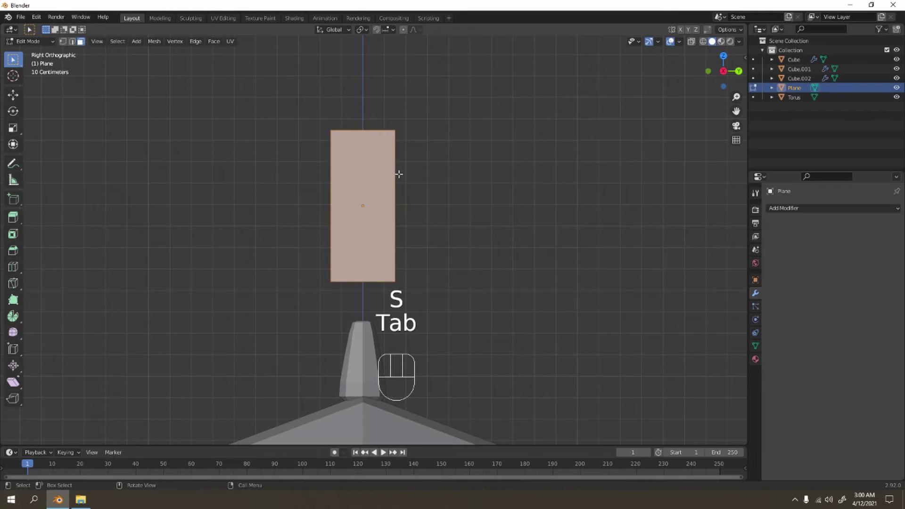
pyautogui.hotkey('ctrl', 'r')
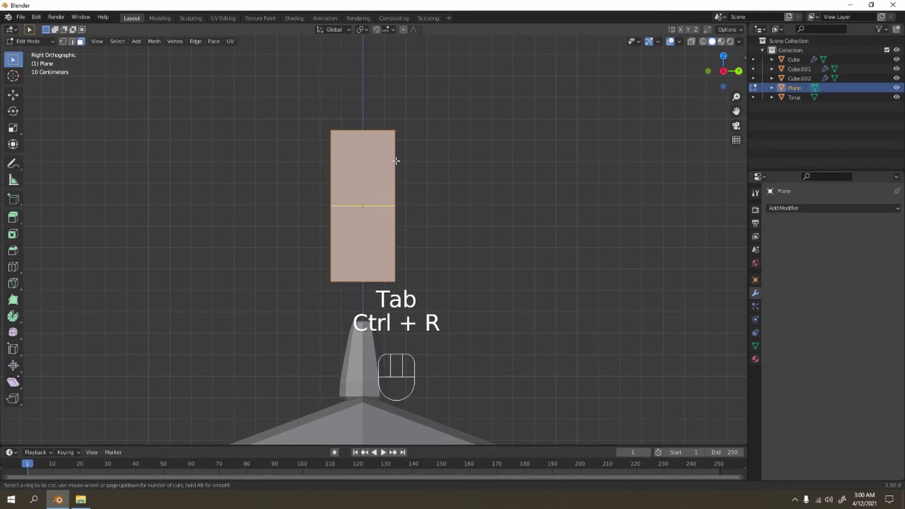
pyautogui.click(408, 200)
pyautogui.rightClick(407, 203)
# Scale the plane's upper and lower edges together to 0.301 along the Y axis, tapering both ends.
pyautogui.click(364, 142)
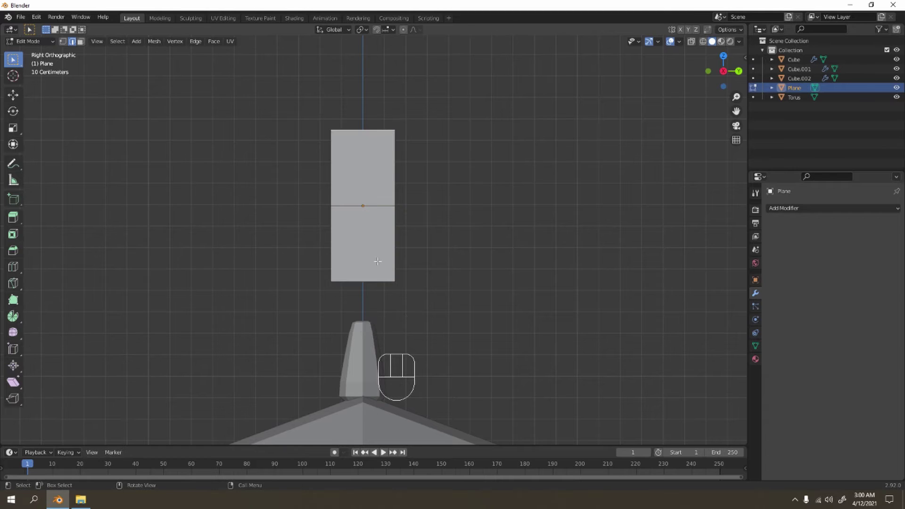
pyautogui.keyDown('shift'); pyautogui.click(378, 275); pyautogui.keyUp('shift')
pyautogui.press('s')
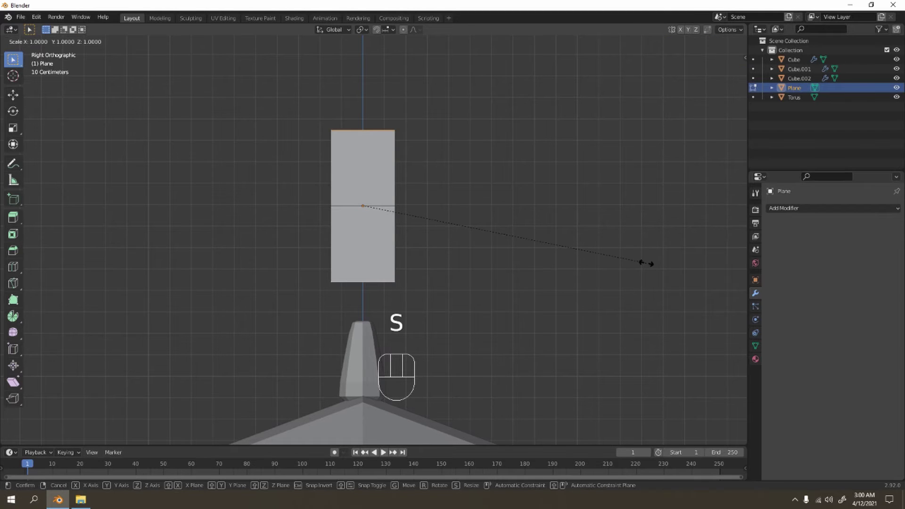
pyautogui.press('y')
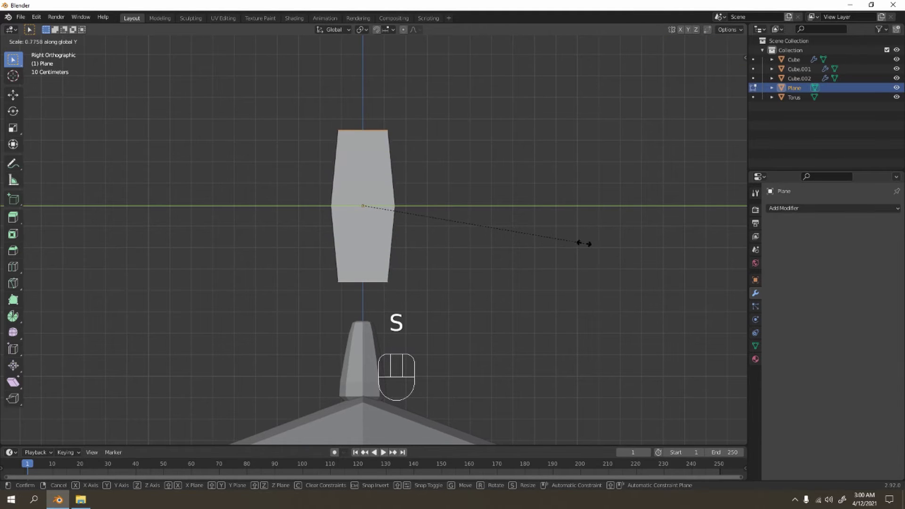
pyautogui.click(437, 253)
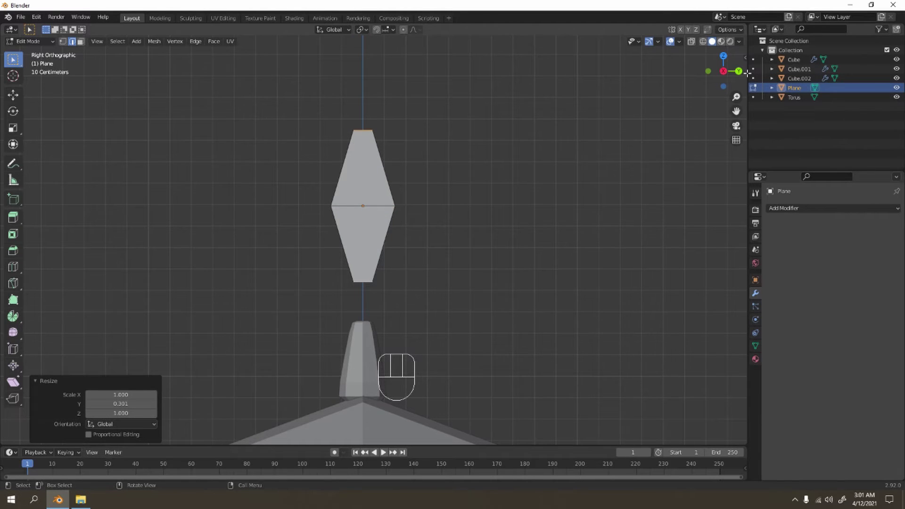
# Rotate the tapered plane's upper edge around the Z axis to twist that end.
pyautogui.scroll(-5, 531, 344)
pyautogui.keyDown('shift'); pyautogui.moveTo(531, 343); pyautogui.dragTo(537, 278, button='middle'); pyautogui.keyUp('shift')
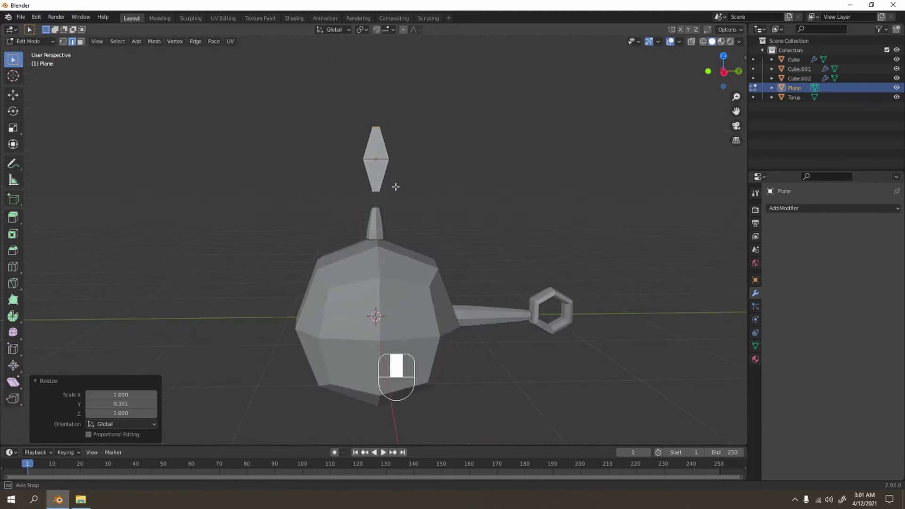
pyautogui.moveTo(394, 186); pyautogui.dragTo(526, 192, button='middle')
pyautogui.click(401, 148)
pyautogui.press('r')
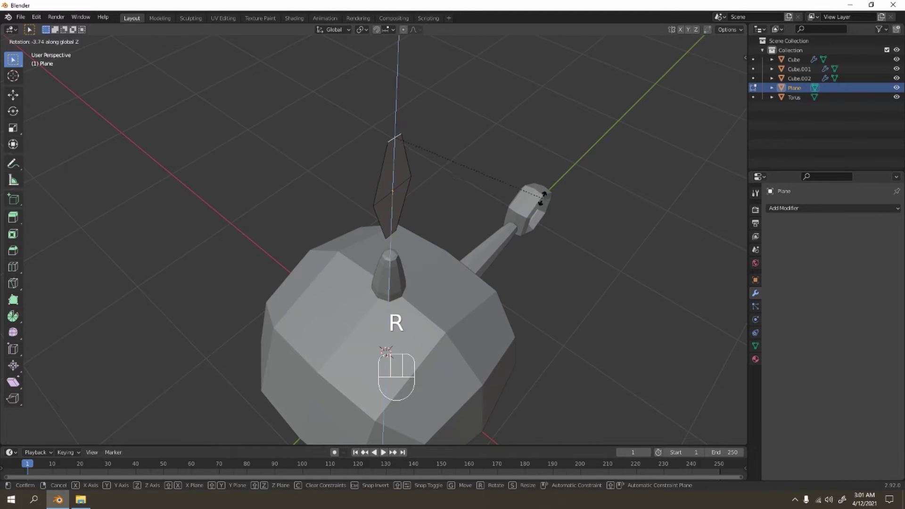
pyautogui.click(445, 267)
# Rotate the tapered plane's lower edge around the Z axis to twist that end too.
pyautogui.moveTo(405, 229); pyautogui.dragTo(468, 240, button='middle')
pyautogui.click(335, 200)
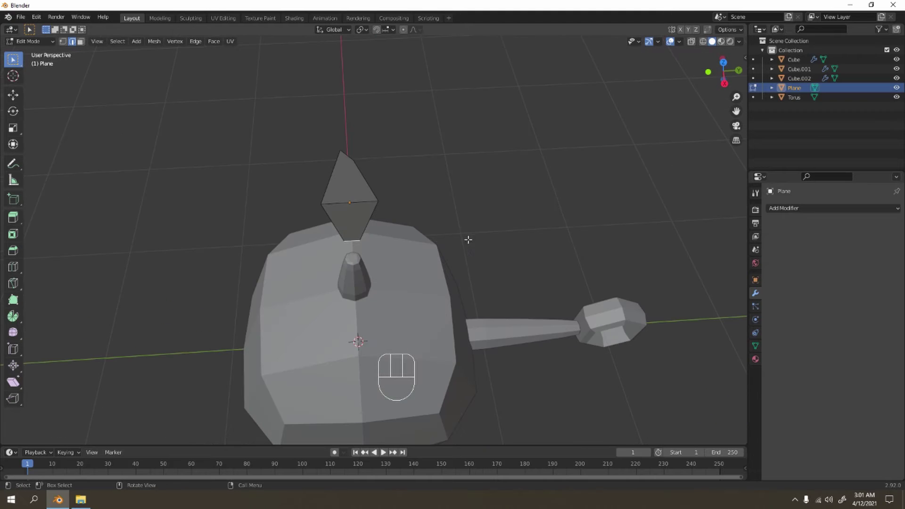
pyautogui.press('r')
pyautogui.press('z')
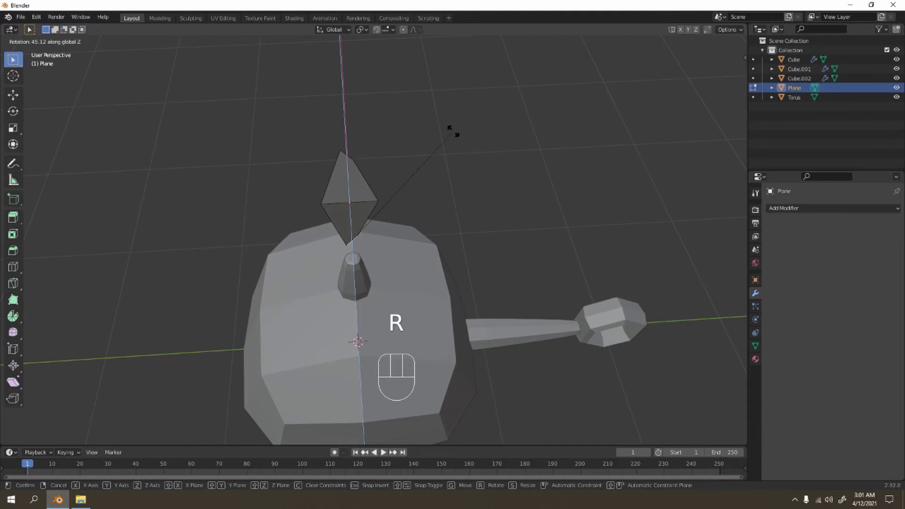
pyautogui.click(443, 122)
pyautogui.moveTo(443, 122); pyautogui.dragTo(448, 86, button='middle')
pyautogui.click(383, 171)
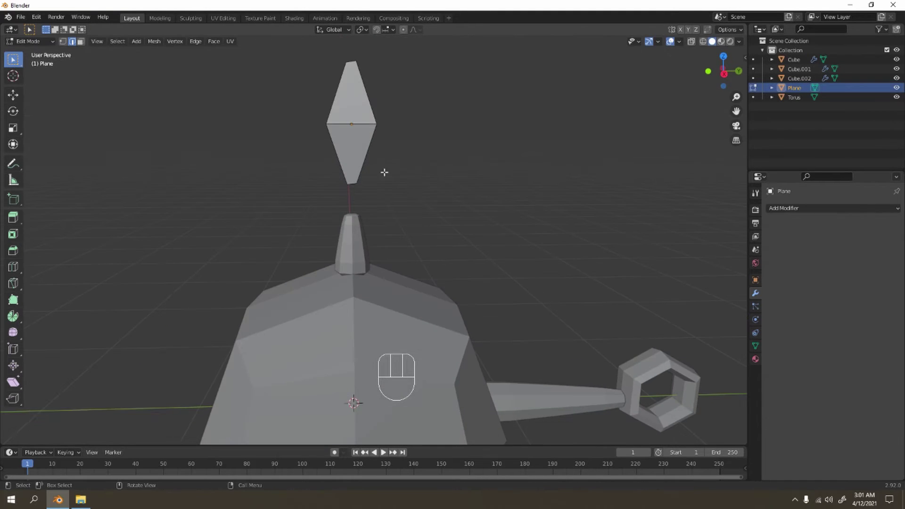
# Try adding a centred loop cut across the blade's upper half and rotating it around the Z axis.
pyautogui.moveTo(384, 172); pyautogui.dragTo(422, 186, button='middle')
pyautogui.hotkey('ctrl', 'r')
pyautogui.click(434, 182)
pyautogui.rightClick(433, 182)
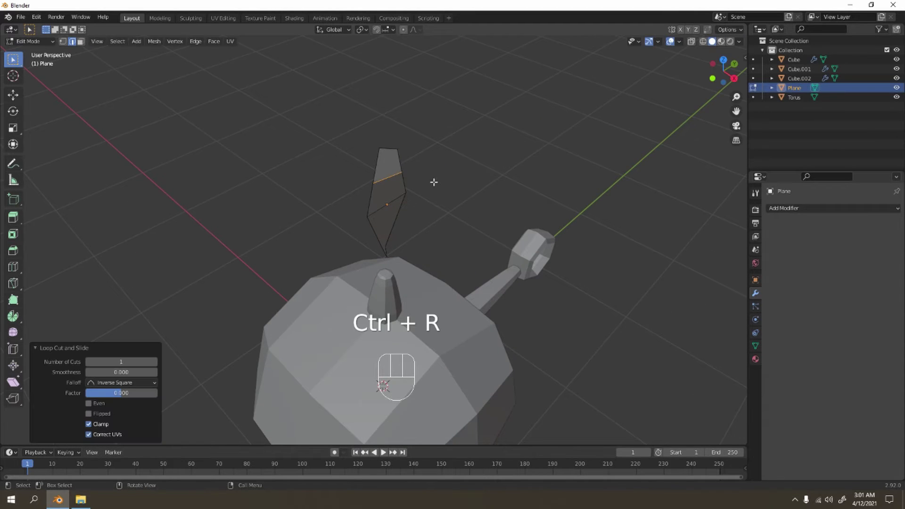
pyautogui.press('r')
pyautogui.press('z')
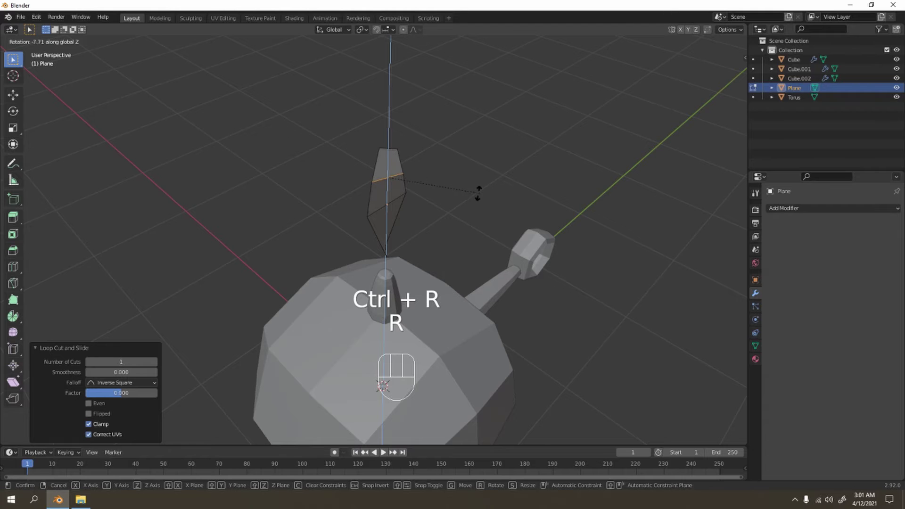
pyautogui.click(469, 191)
# Try a further Z-axis rotation, and undo the upper-half loop cut together with its rotation.
pyautogui.moveTo(473, 196); pyautogui.dragTo(556, 263, button='middle')
pyautogui.press('r')
pyautogui.press('z')
pyautogui.rightClick(505, 146)
pyautogui.hotkey('ctrl', 'z')
pyautogui.hotkey('ctrl', 'z')
pyautogui.hotkey('ctrl', 'z')
pyautogui.hotkey('ctrl', 'z')
# Add a centred loop cut across the blade's lower half and rotate it about 9° around the Z axis.
pyautogui.scroll(4, 367, 180)
pyautogui.hotkey('ctrl', 'r')
pyautogui.click(388, 227)
pyautogui.rightClick(388, 227)
pyautogui.press('r')
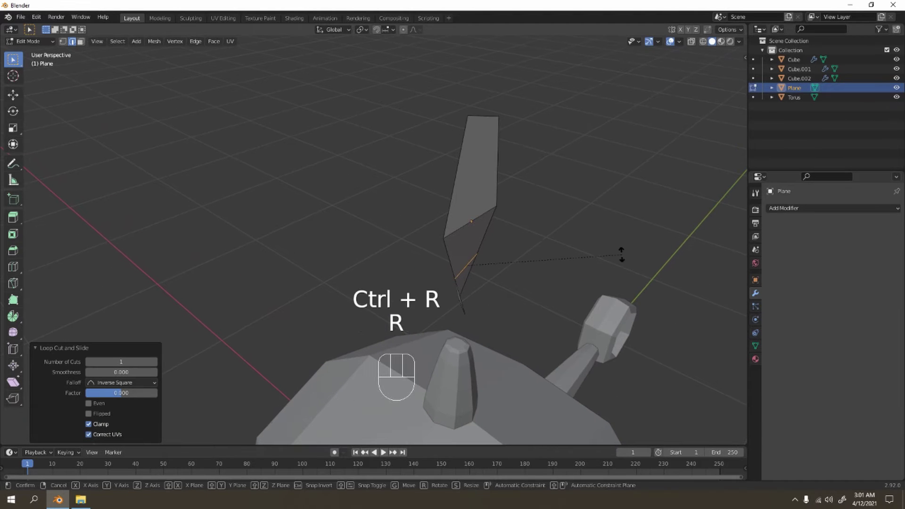
pyautogui.press('z')
pyautogui.click(603, 237)
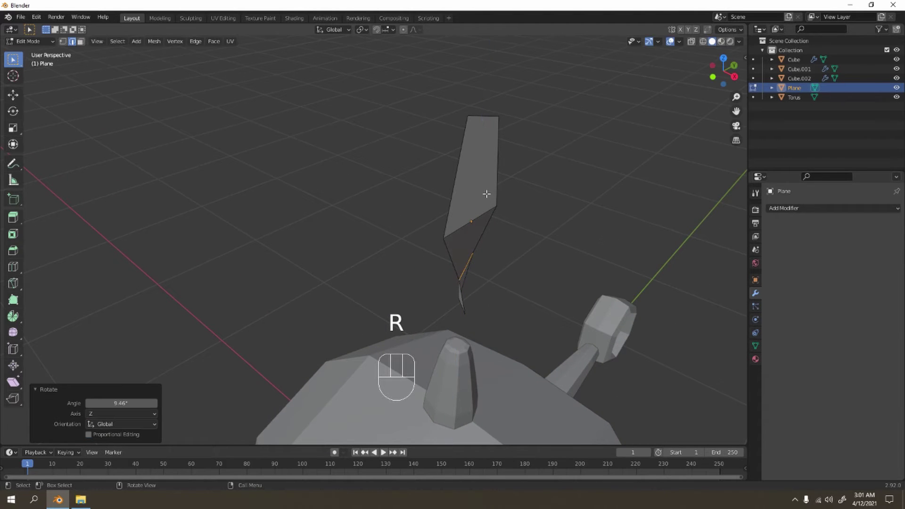
# Add a centred loop cut across the blade's upper half, rotate it slightly around the Z axis, and return to Object Mode.
pyautogui.hotkey('ctrl', 'r')
pyautogui.click(491, 165)
pyautogui.rightClick(491, 165)
pyautogui.press('r')
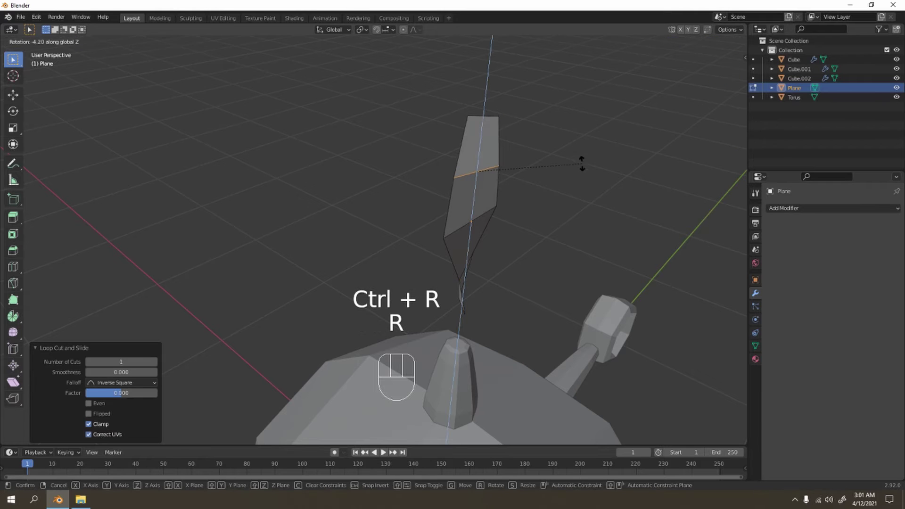
pyautogui.click(579, 174)
pyautogui.moveTo(580, 176); pyautogui.dragTo(437, 184, button='middle')
pyautogui.press('Tab')
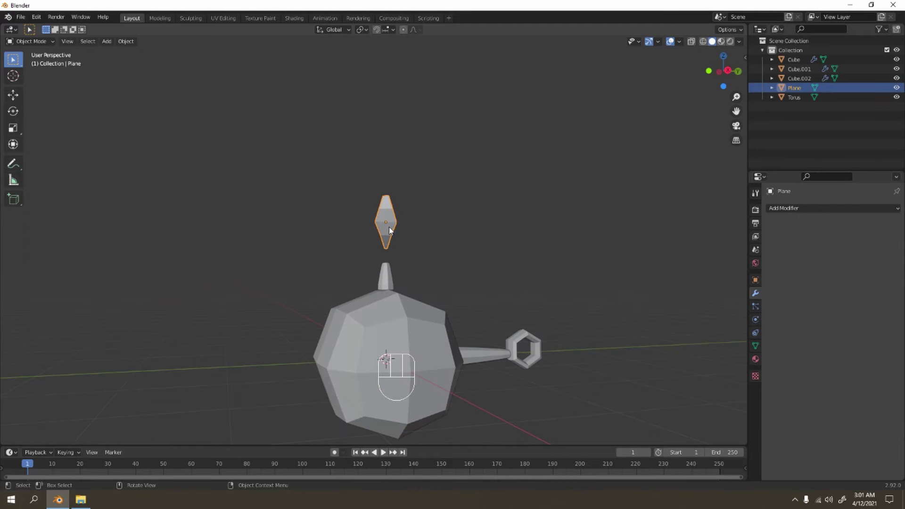
# In the right side view, move the blade over the tail's hexagonal ring, about 2.09 m along Y and -1.77 m along Z.
pyautogui.press('KP_3')
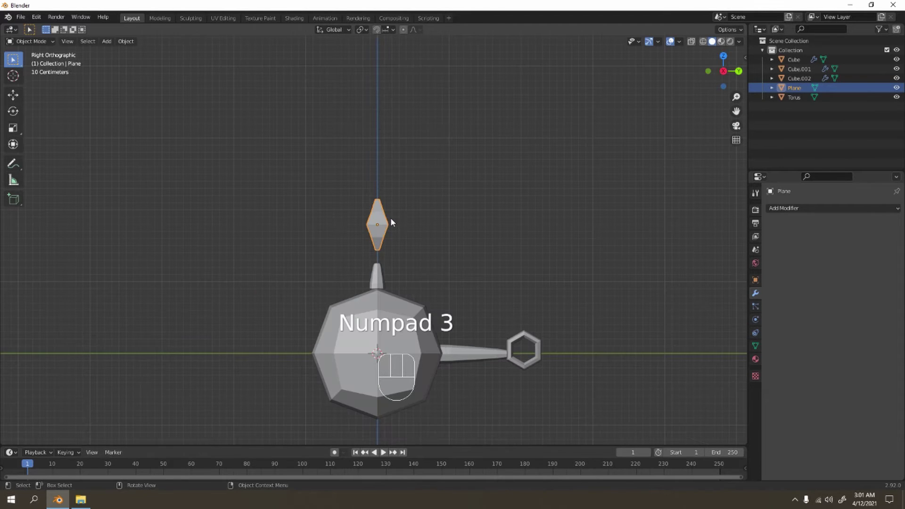
pyautogui.press('g')
pyautogui.click(544, 350)
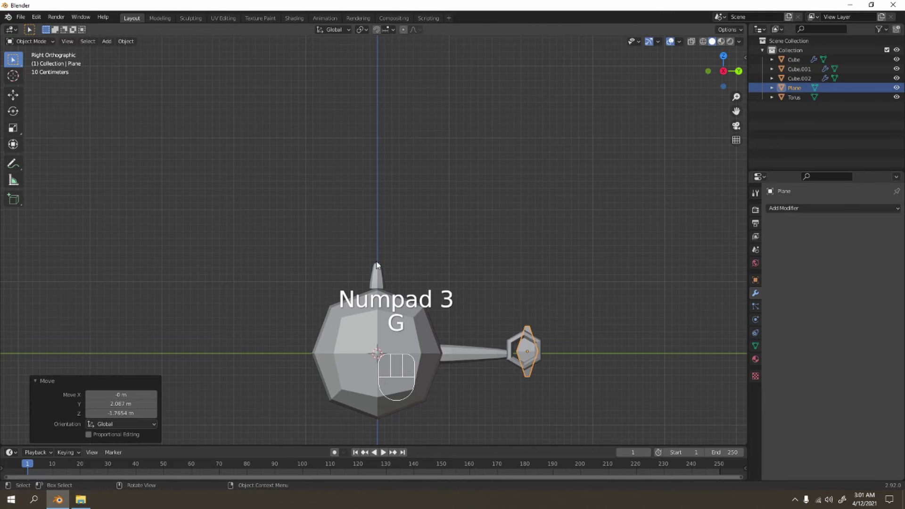
# Scale the blade uniformly to 0.306 so it fits within the hexagonal ring's opening.
pyautogui.scroll(3, 704, 373)
pyautogui.keyDown('shift'); pyautogui.moveTo(704, 373); pyautogui.dragTo(325, 180, button='middle'); pyautogui.keyUp('shift')
pyautogui.scroll(4, 392, 260)
pyautogui.keyDown('shift'); pyautogui.moveTo(391, 261); pyautogui.dragTo(529, 209, button='middle'); pyautogui.keyUp('shift')
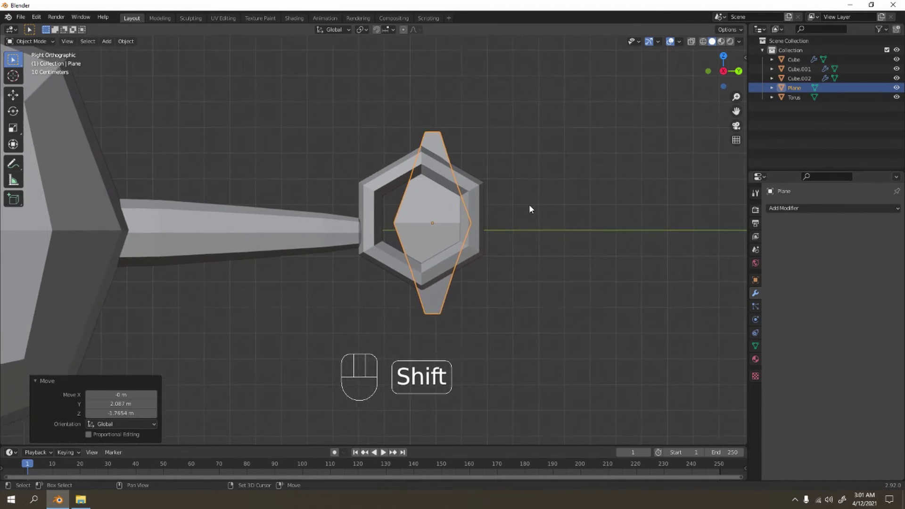
pyautogui.scroll(3, 530, 207)
pyautogui.press('s')
pyautogui.click(490, 241)
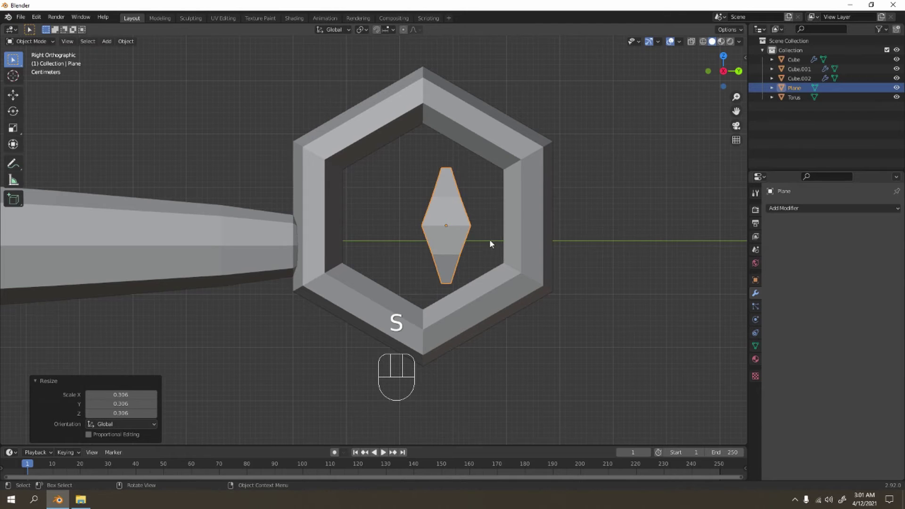
# Move the blade about -0.034 m along Y toward the ring's centre and scale it uniformly to 0.882.
pyautogui.keyDown('shift'); pyautogui.moveTo(490, 243); pyautogui.dragTo(463, 251, button='middle'); pyautogui.keyUp('shift')
pyautogui.press('g')
pyautogui.click(534, 240)
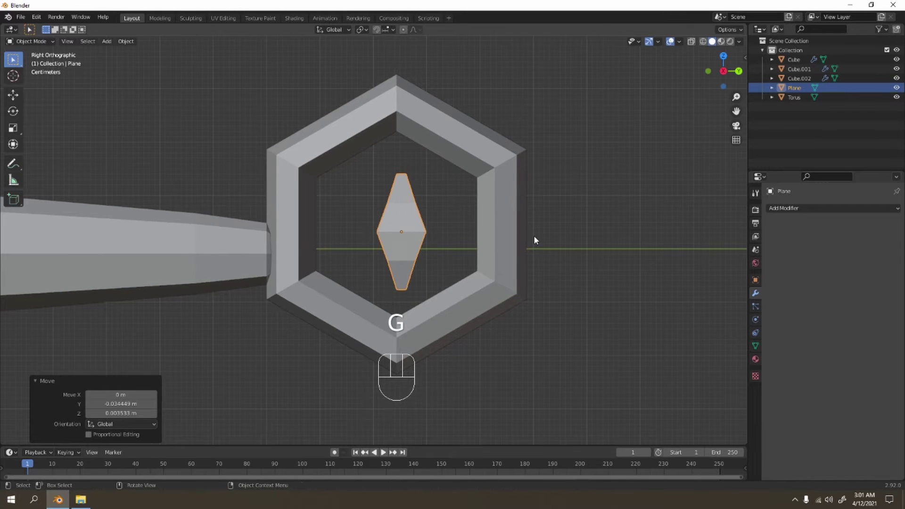
pyautogui.press('s')
pyautogui.click(541, 222)
# Raise the blade inside the ring by about 0.006 m along the Z axis.
pyautogui.keyDown('shift'); pyautogui.moveTo(541, 222); pyautogui.dragTo(459, 196, button='middle'); pyautogui.keyUp('shift')
pyautogui.scroll(2, 553, 245)
pyautogui.press('g')
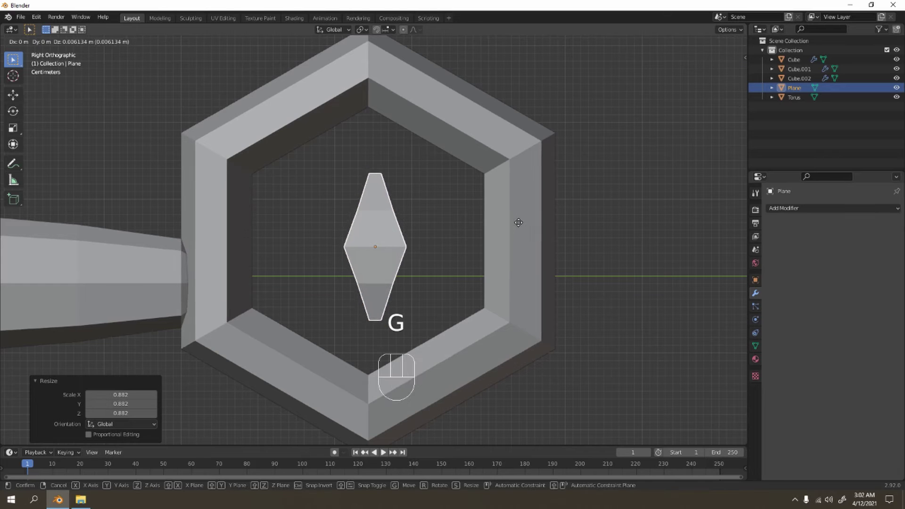
pyautogui.click(511, 223)
# Duplicate the tapered tail boom and place the copy across the hexagonal ring, about 1.04 m along Y.
pyautogui.scroll(-5, 460, 222)
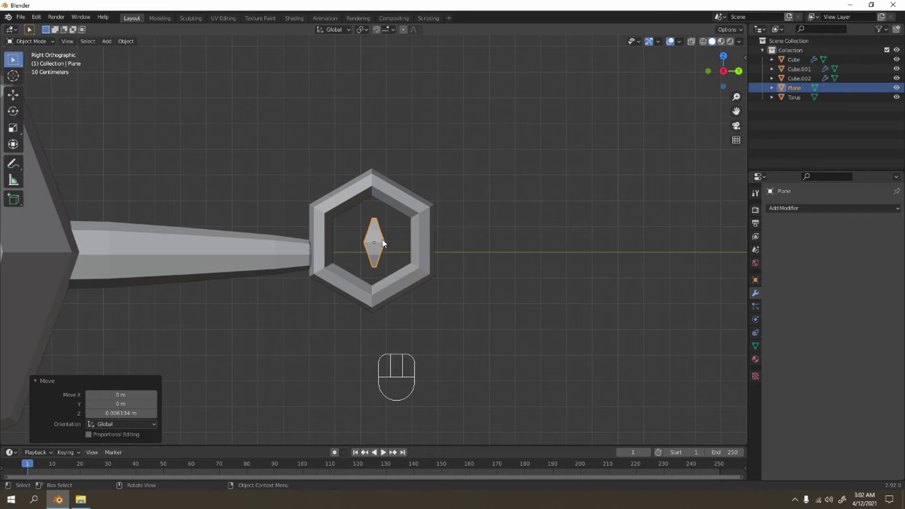
pyautogui.click(272, 255)
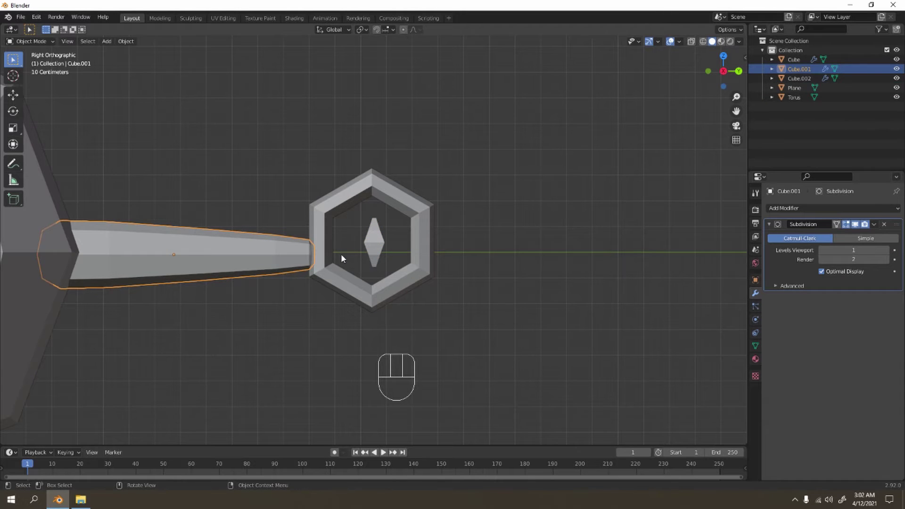
pyautogui.hotkey('shift', 'd')
pyautogui.click(603, 252)
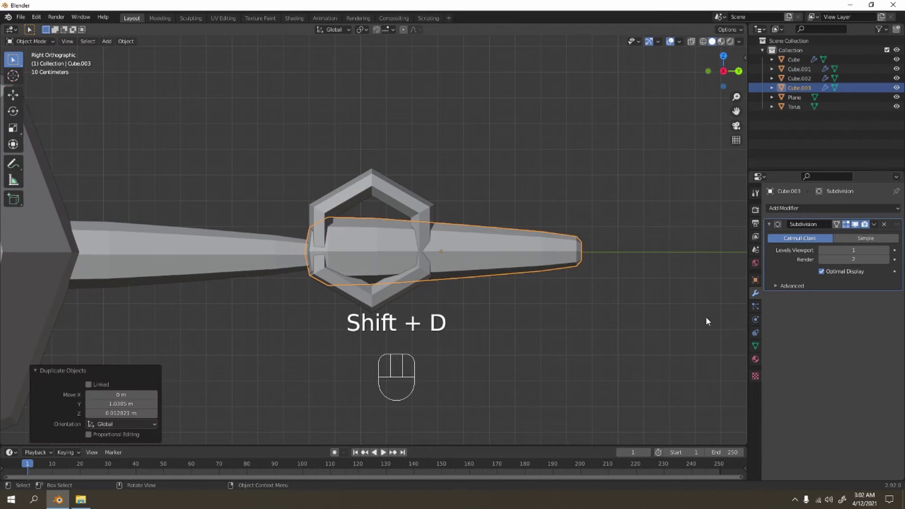
# Scale the duplicated boom uniformly to 0.311 and move it inside the ring over the blade.
pyautogui.press('s')
pyautogui.click(494, 307)
pyautogui.press('g')
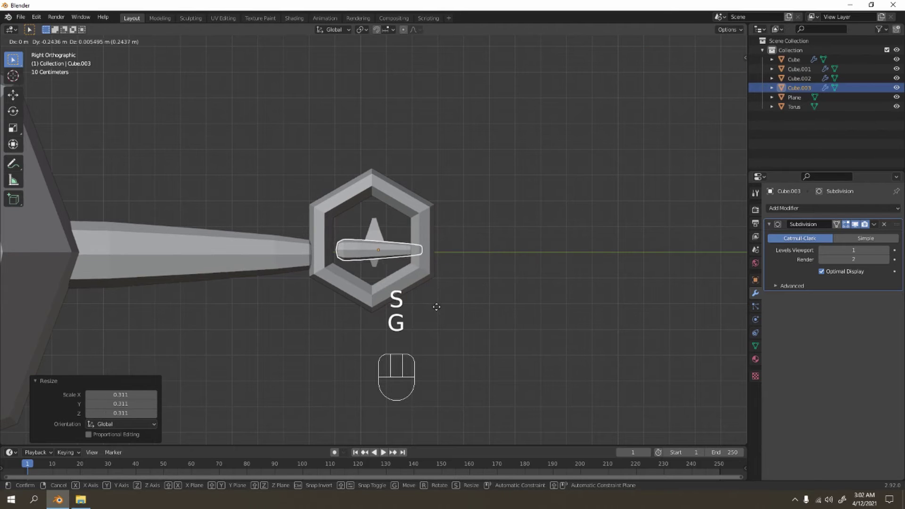
pyautogui.click(422, 296)
# Scale the small boom copy to 0.582 and move it about -0.077 m along Y against the ring's inner wall.
pyautogui.press('s')
pyautogui.click(496, 254)
pyautogui.press('g')
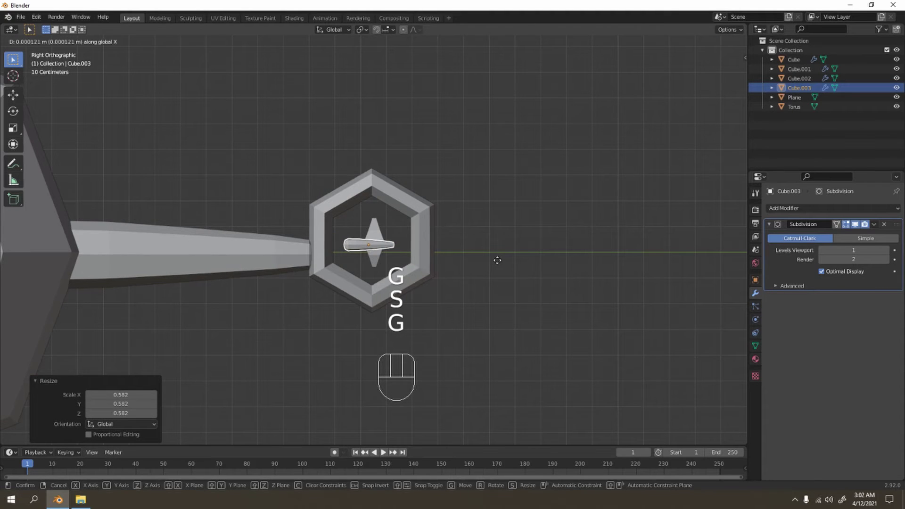
pyautogui.press('y')
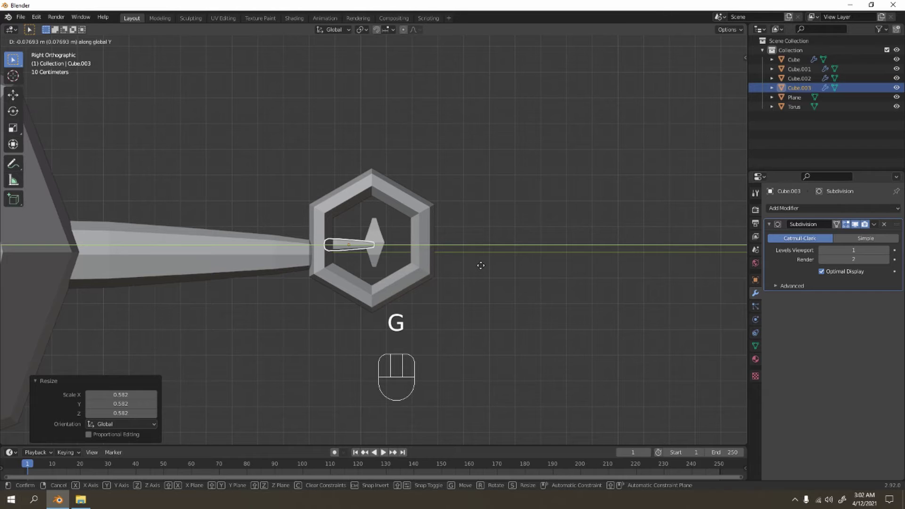
pyautogui.click(480, 265)
# Lengthen the small shaft slightly along the Y axis so its tip reaches past the blade's centre.
pyautogui.press('s')
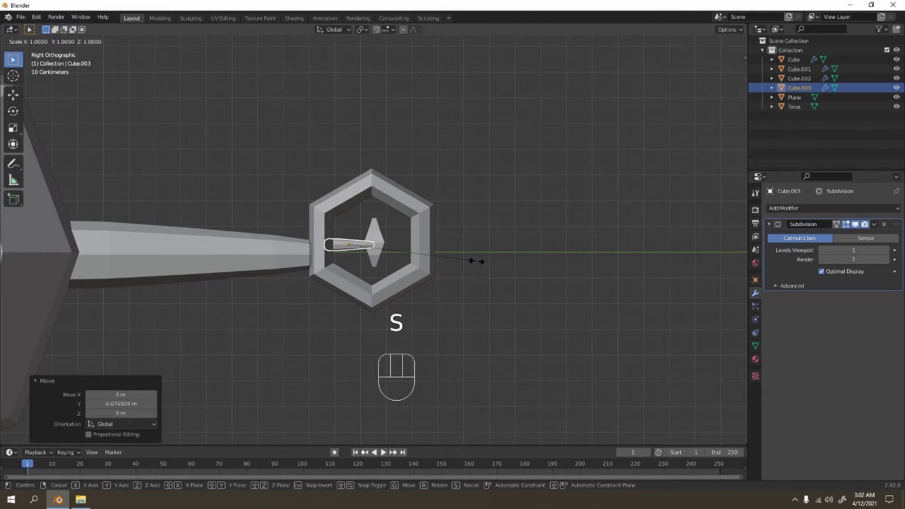
pyautogui.rightClick(476, 261)
pyautogui.press('s')
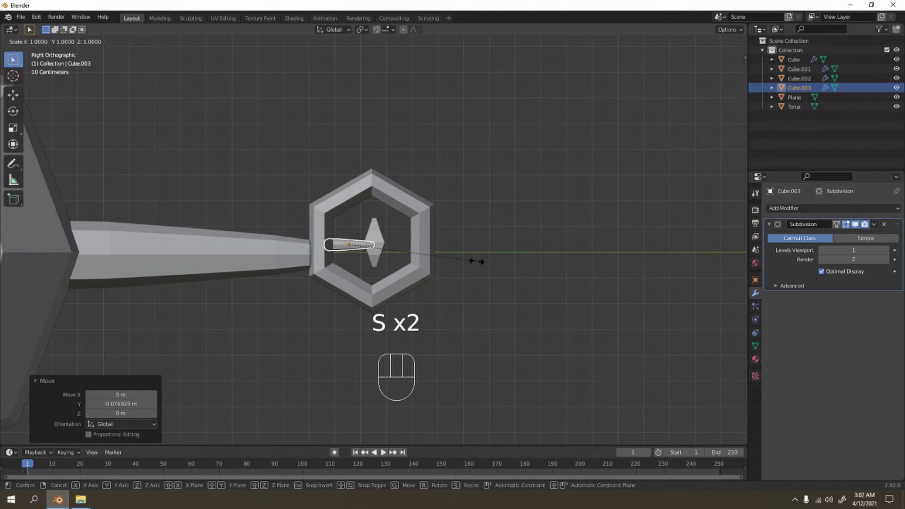
pyautogui.press('y')
pyautogui.click(497, 265)
pyautogui.click(471, 193)
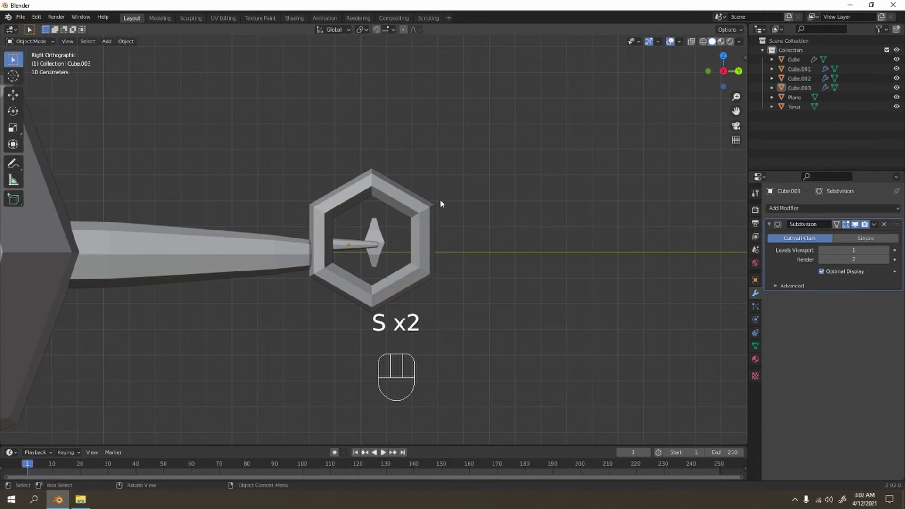
# Move the small shaft along the X axis so it sits behind the blade inside the ring.
pyautogui.moveTo(392, 238); pyautogui.dragTo(338, 281, button='middle')
pyautogui.click(352, 275)
pyautogui.scroll(-3, 352, 275)
pyautogui.click(261, 281)
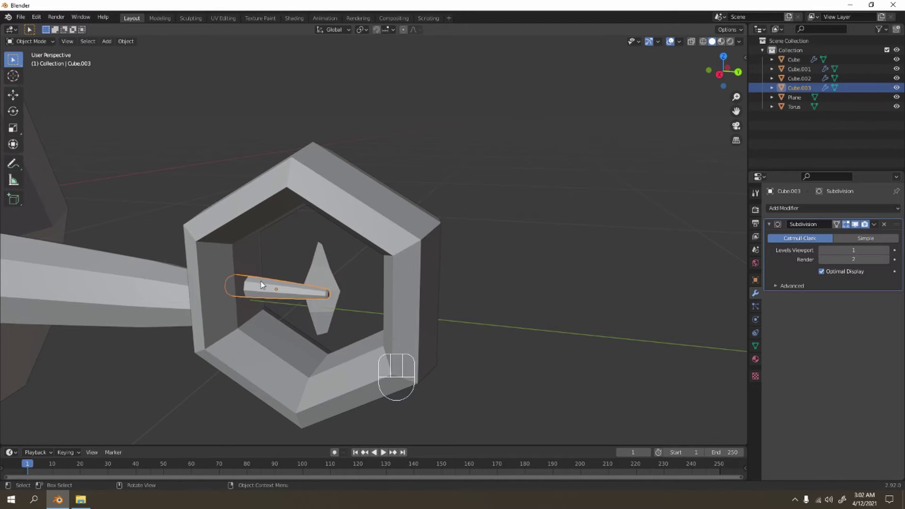
pyautogui.press('g')
pyautogui.press('x')
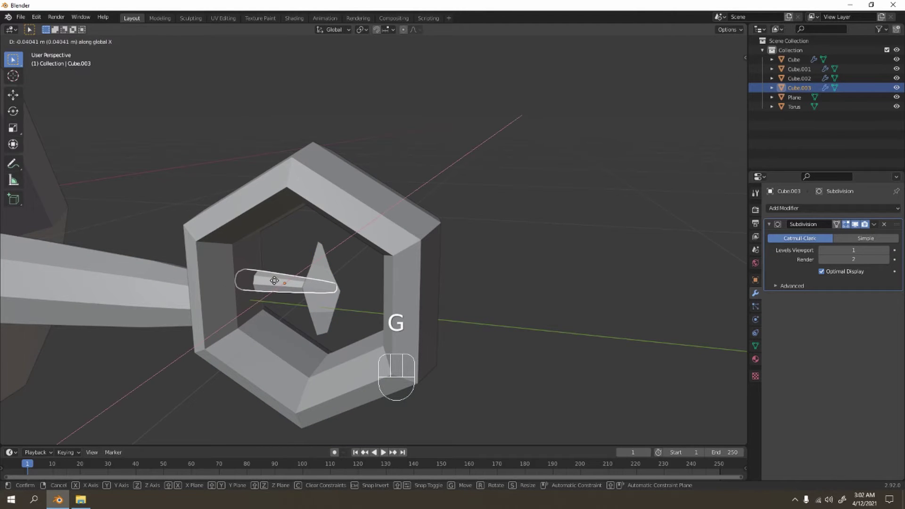
pyautogui.click(265, 276)
pyautogui.click(312, 233)
# Stretch the tail blade to 1.26 times its height along the Z axis in the right side view.
pyautogui.moveTo(311, 233)
pyautogui.mouseDown(button='middle')
pyautogui.moveTo(214, 249)
pyautogui.moveTo(303, 243)
pyautogui.mouseUp(button='middle')
pyautogui.click(301, 298)
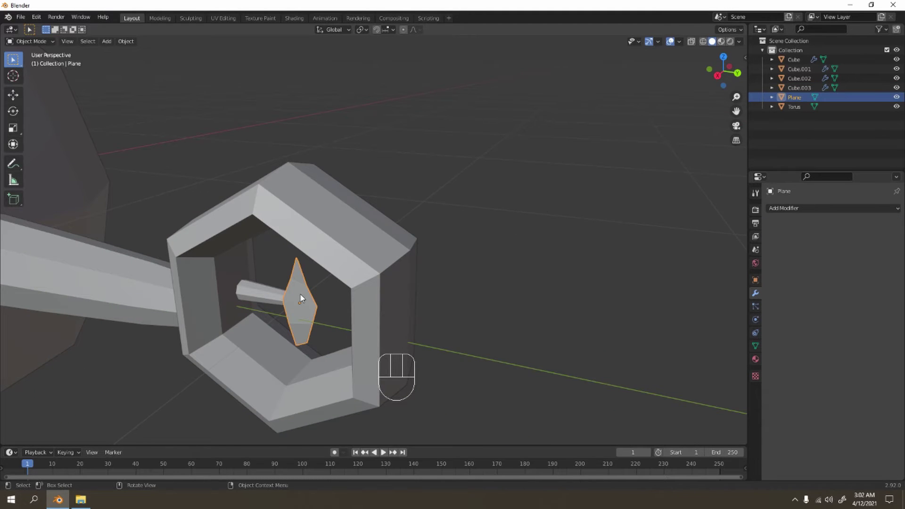
pyautogui.press('KP_1')
pyautogui.press('KP_3')
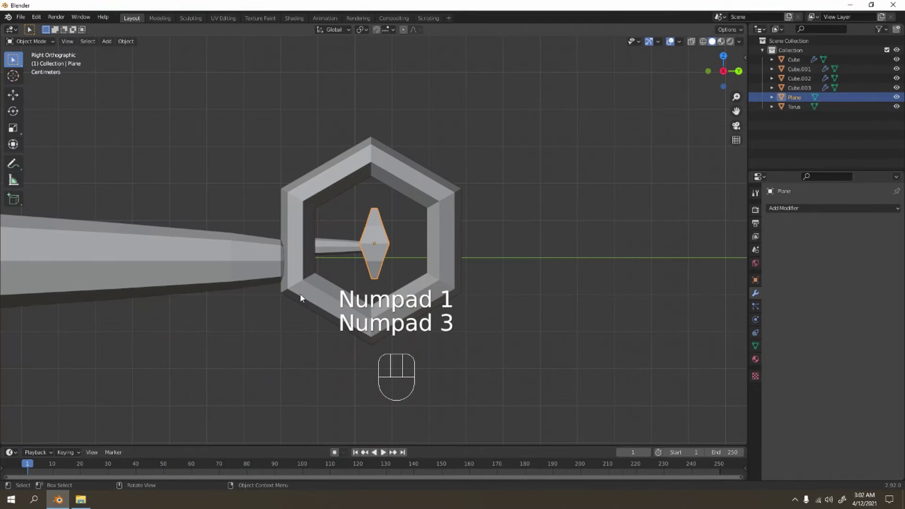
pyautogui.scroll(4, 429, 210)
pyautogui.keyDown('shift'); pyautogui.moveTo(377, 190); pyautogui.dragTo(379, 181, button='middle'); pyautogui.keyUp('shift')
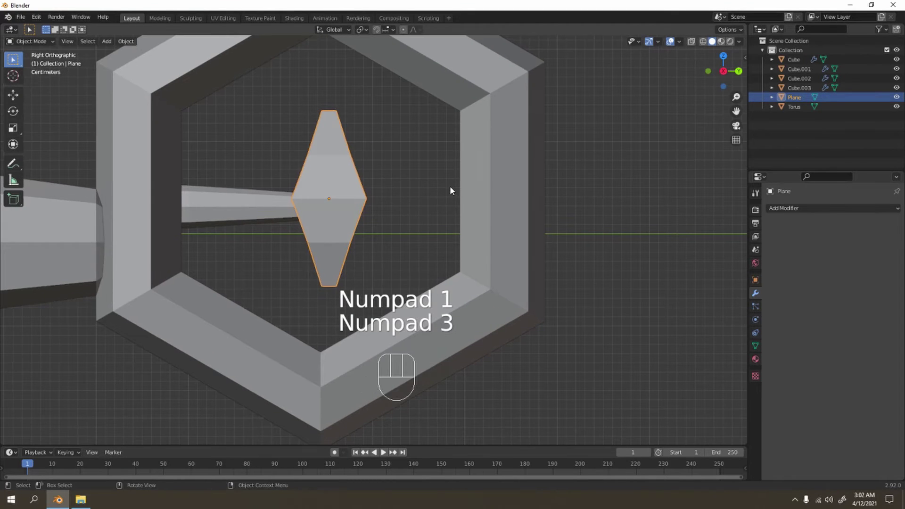
pyautogui.scroll(-3, 449, 186)
pyautogui.keyDown('shift'); pyautogui.moveTo(435, 180); pyautogui.dragTo(445, 187, button='middle'); pyautogui.keyUp('shift')
pyautogui.press('s')
pyautogui.press('z')
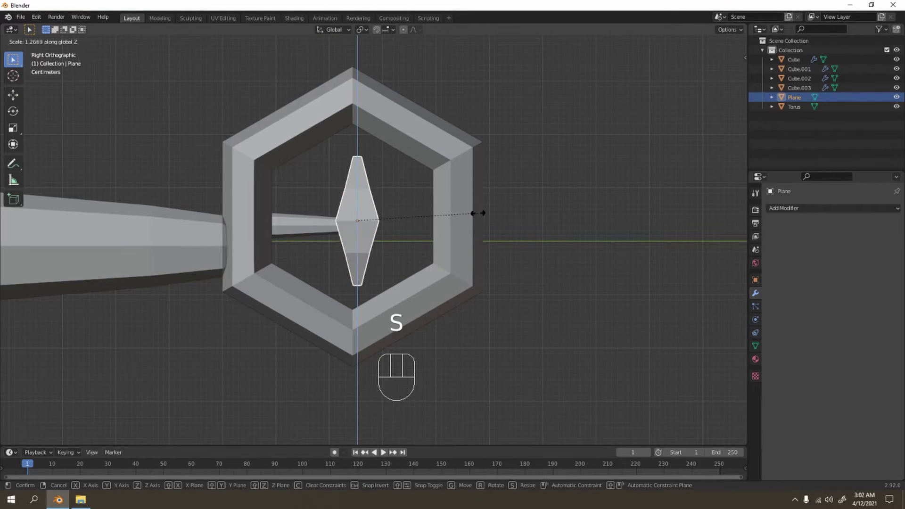
pyautogui.click(476, 205)
# Reposition the blade freely in the side view over the end of the small shaft, and deselect it.
pyautogui.press('g')
pyautogui.press('x')
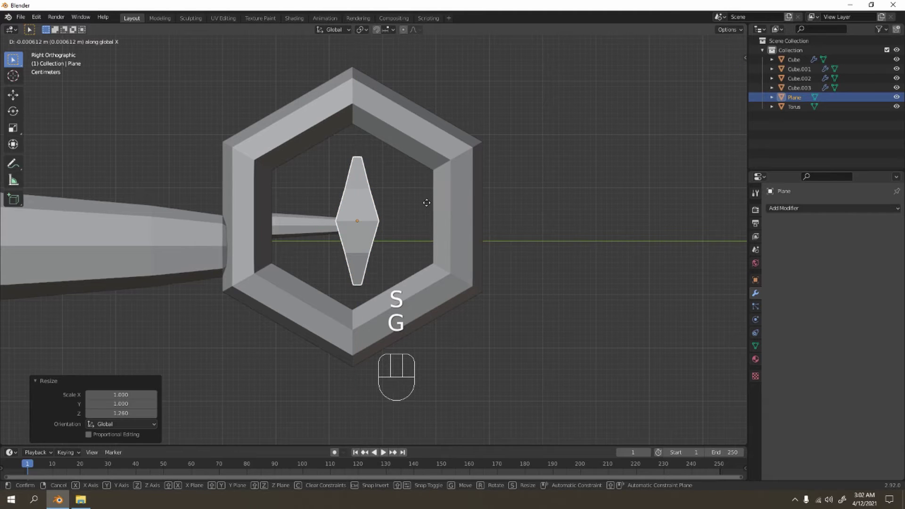
pyautogui.press('g')
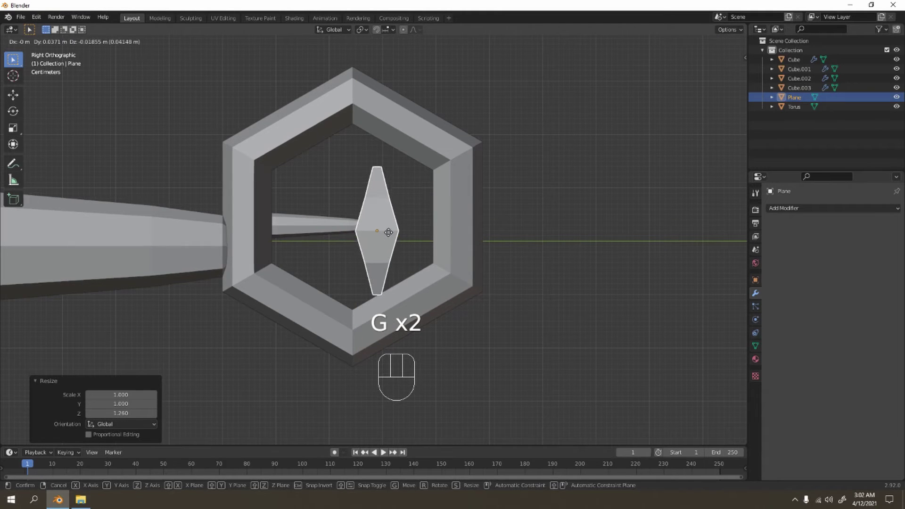
pyautogui.click(360, 228)
pyautogui.click(407, 192)
# Move the tail blade about 0.204 m along the X axis so it sits in front of the small shaft, and deselect it.
pyautogui.scroll(-2, 407, 191)
pyautogui.moveTo(409, 197); pyautogui.dragTo(289, 289, button='middle')
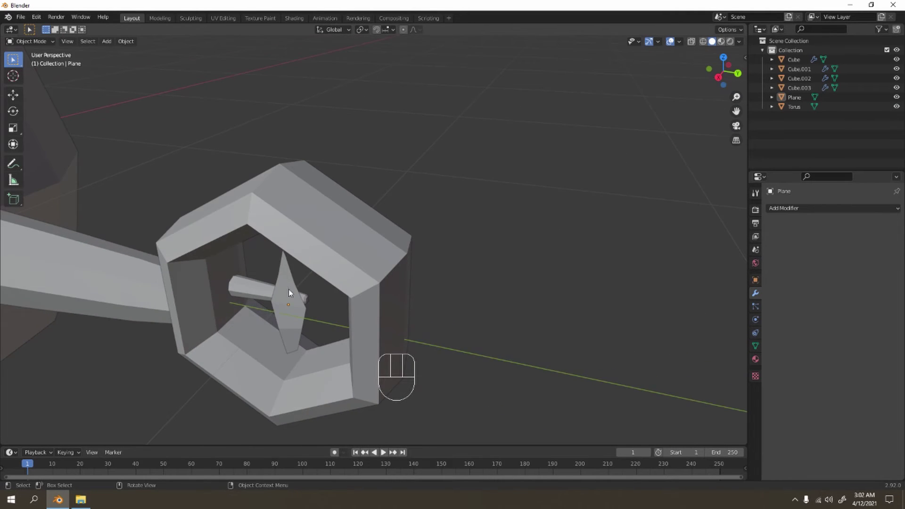
pyautogui.scroll(5, 288, 289)
pyautogui.keyDown('shift'); pyautogui.moveTo(300, 242); pyautogui.dragTo(279, 271, button='middle'); pyautogui.keyUp('shift')
pyautogui.scroll(-4, 208, 288)
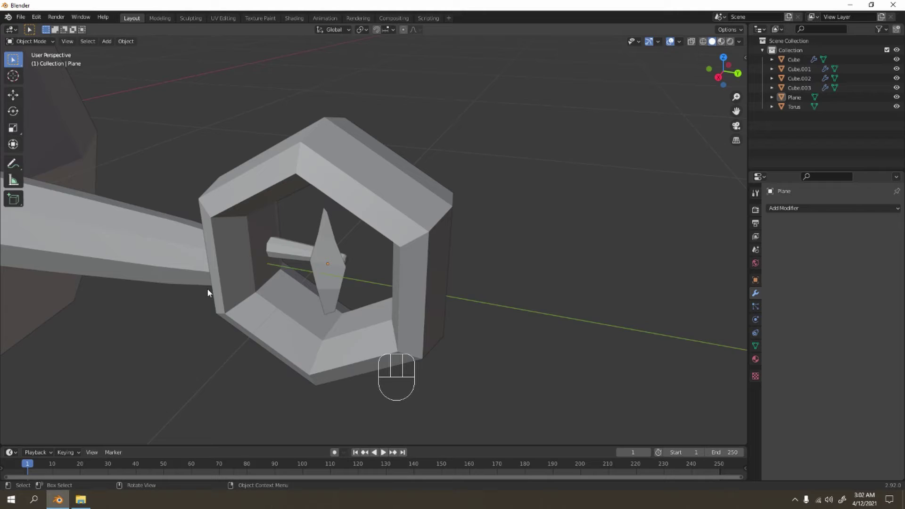
pyautogui.click(330, 238)
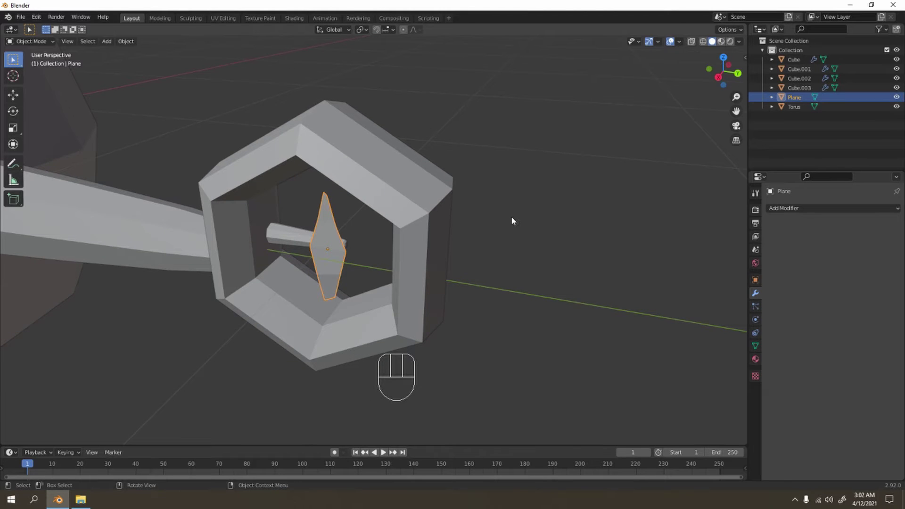
pyautogui.press('g')
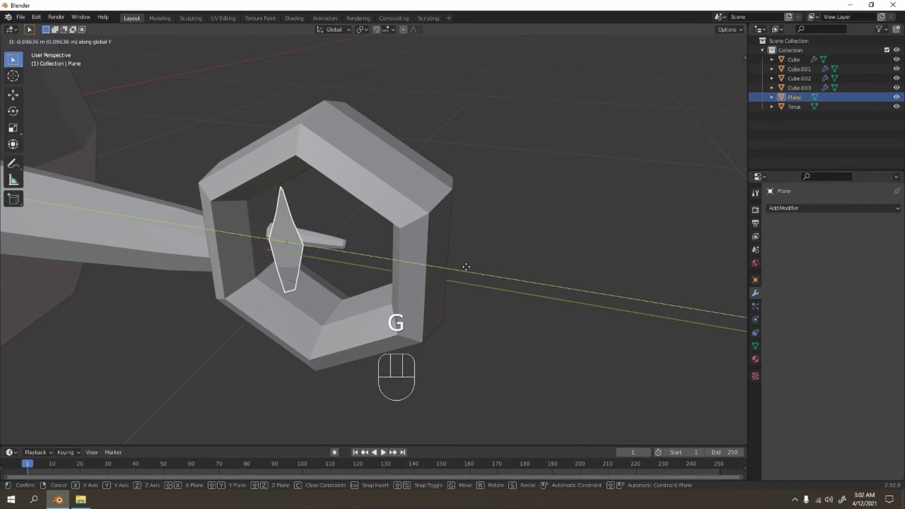
pyautogui.press('x')
pyautogui.click(466, 266)
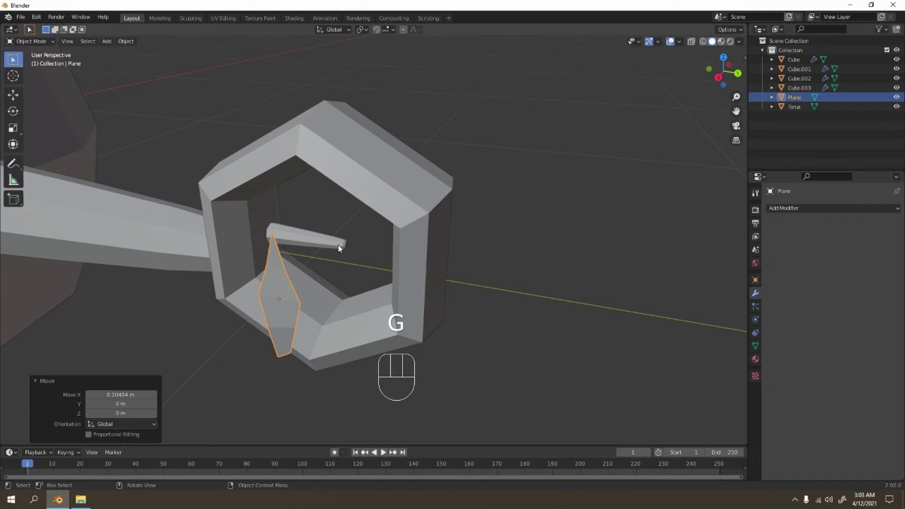
pyautogui.click(327, 253)
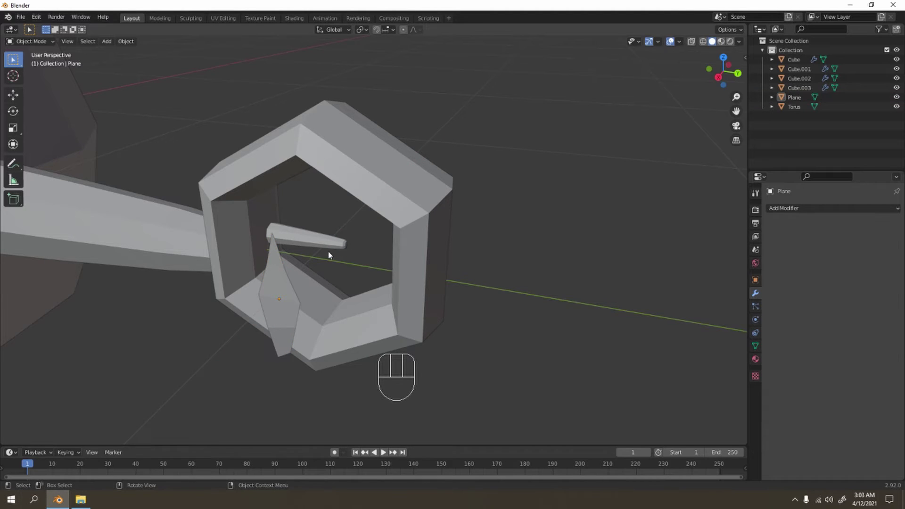
# Add a cube mesh and shrink it uniformly in two passes, by factors of 0.455 and 0.061.
pyautogui.click(326, 245)
pyautogui.hotkey('alt', 'a')
pyautogui.hotkey('shift', 'a')
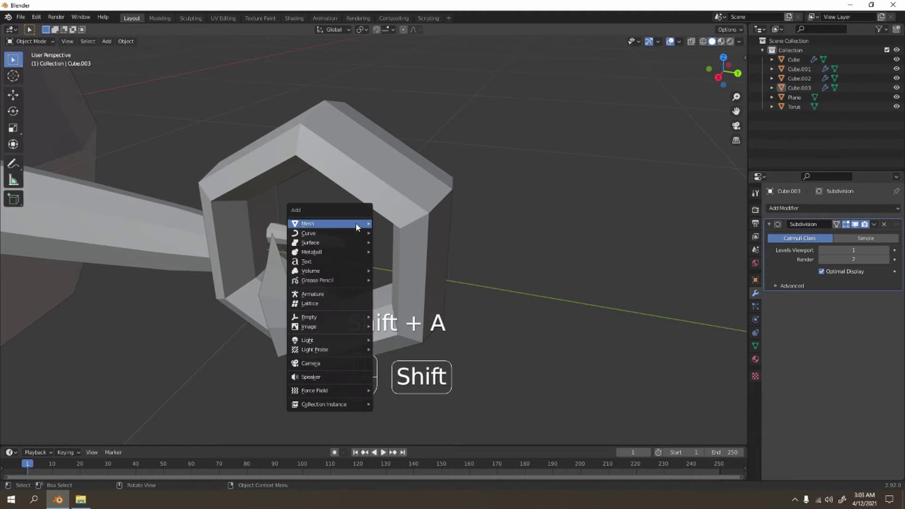
pyautogui.moveTo(355, 223)
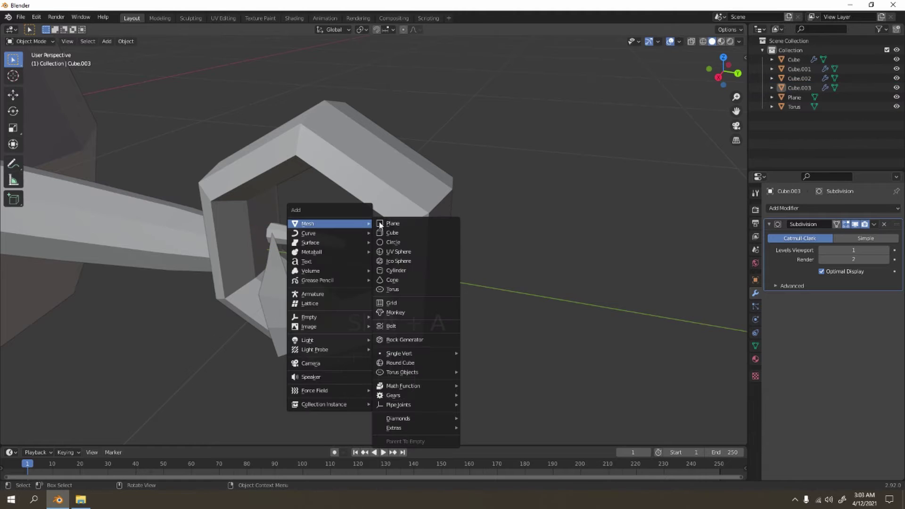
pyautogui.click(404, 232)
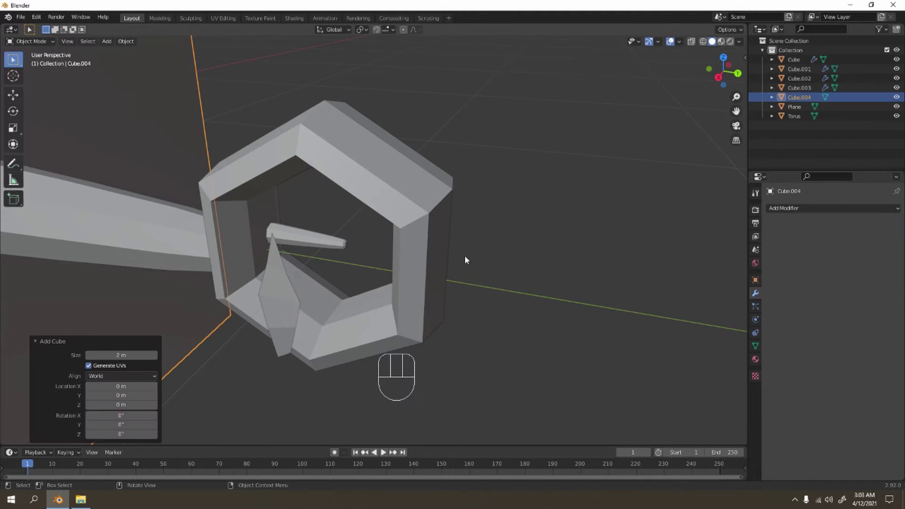
pyautogui.press('s')
pyautogui.click(150, 259)
pyautogui.press('g')
pyautogui.press('x')
pyautogui.press('y')
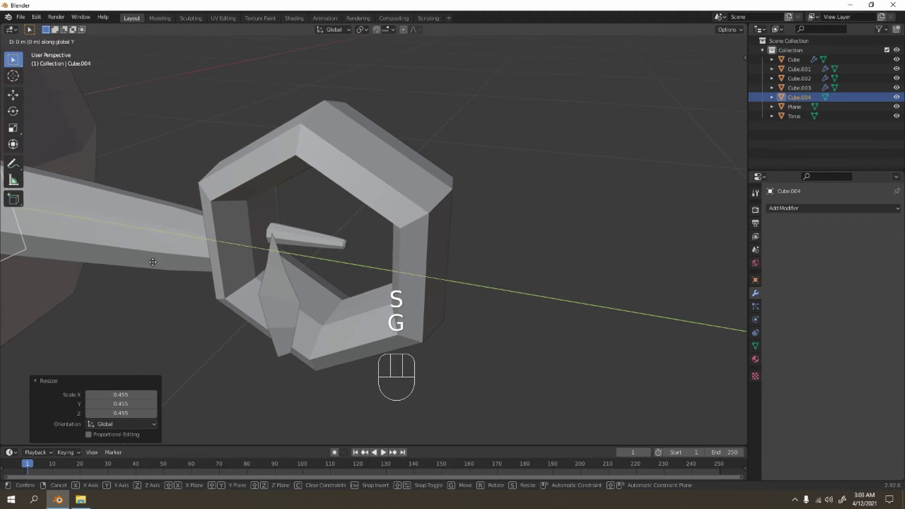
pyautogui.press('s')
pyautogui.click(279, 270)
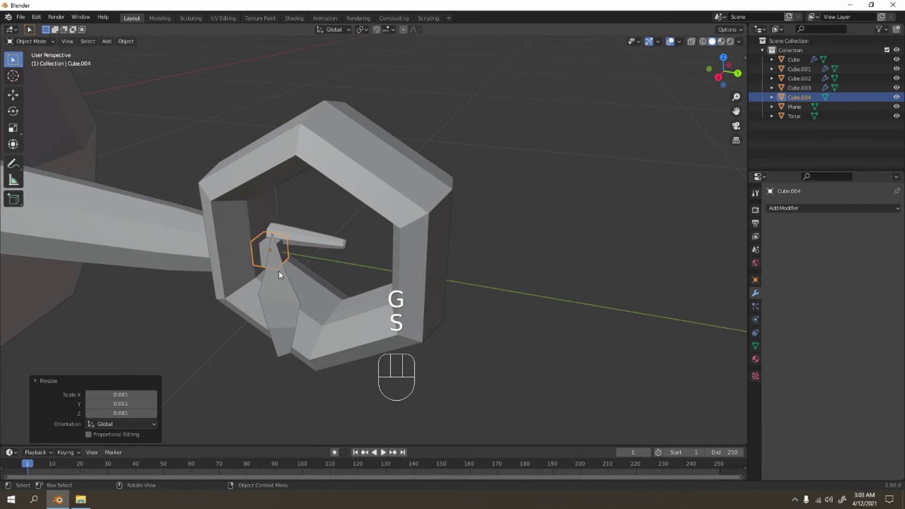
# Move the new cube about 0.174 m along the Y axis towards the shaft's tip and scale it uniformly by 0.35.
pyautogui.press('g')
pyautogui.press('x')
pyautogui.press('y')
pyautogui.click(353, 284)
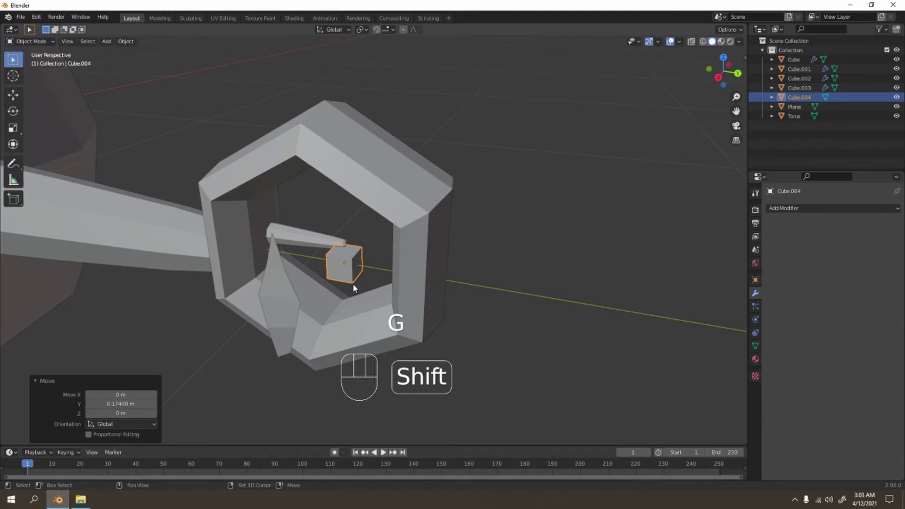
pyautogui.keyDown('shift'); pyautogui.moveTo(352, 284); pyautogui.dragTo(371, 290, button='middle'); pyautogui.keyUp('shift')
pyautogui.scroll(4, 371, 289)
pyautogui.press('s')
pyautogui.click(469, 323)
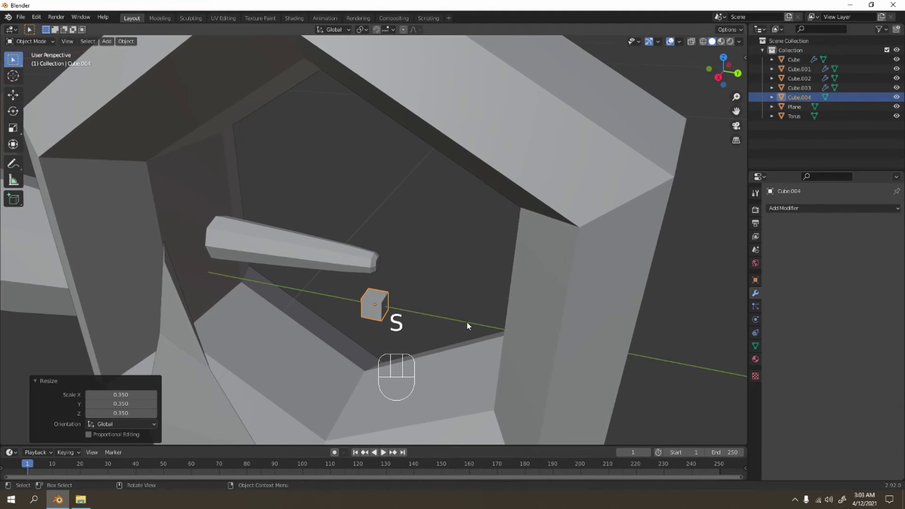
# Stretch the small cube to about 2.77 times its length along X and raise it about 0.034 m along Z to the shaft's height.
pyautogui.press('s')
pyautogui.press('x')
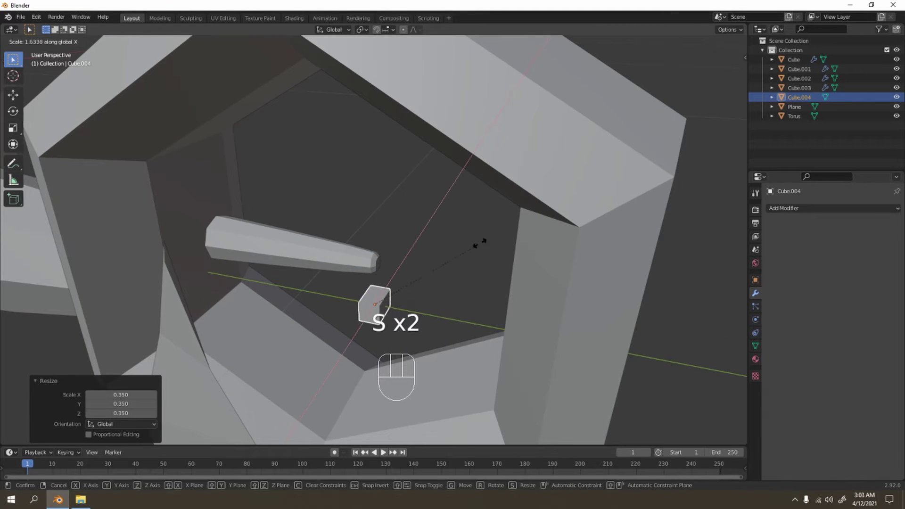
pyautogui.click(525, 170)
pyautogui.press('g')
pyautogui.press('z')
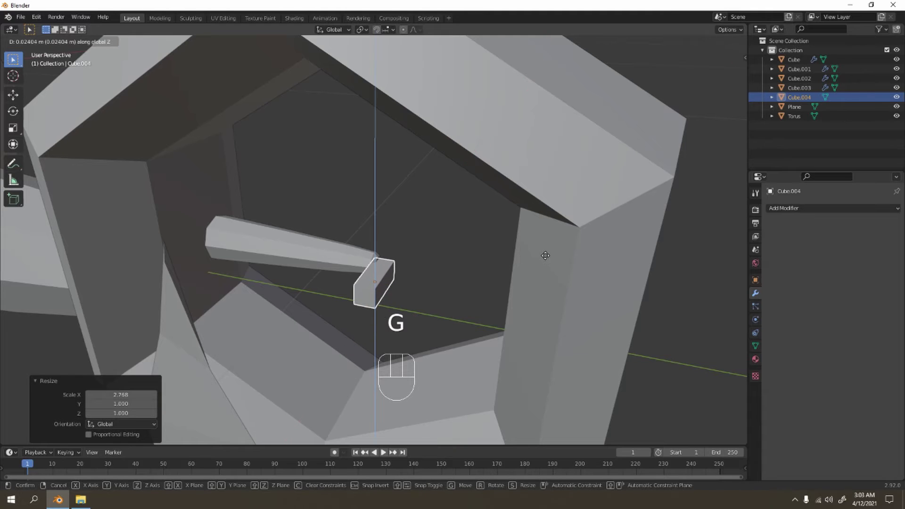
pyautogui.click(540, 246)
# Shift the small block about -0.02 m along Y onto the shaft's end and fine-tune its height along Z.
pyautogui.press('g')
pyautogui.press('y')
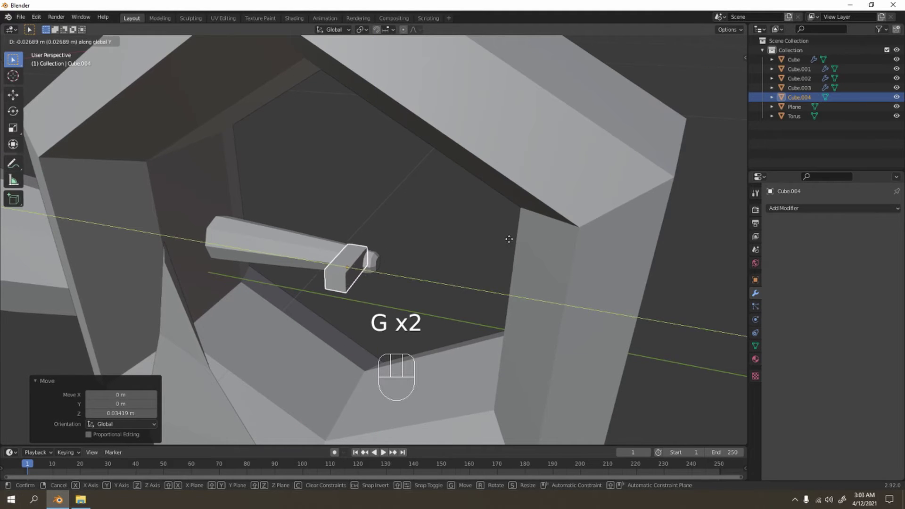
pyautogui.click(517, 247)
pyautogui.press('g')
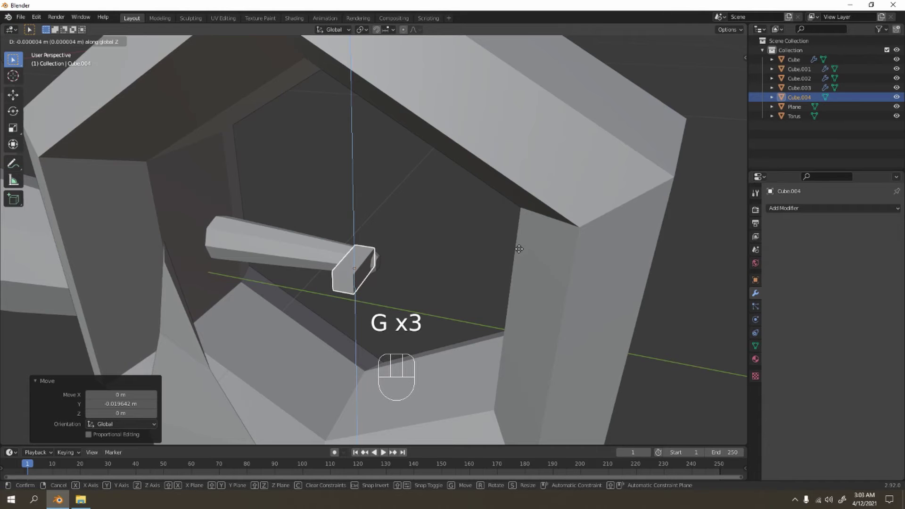
pyautogui.click(518, 257)
# Scale the small block uniformly by 0.673 and shift it about -0.006 m along Y on the shaft.
pyautogui.press('s')
pyautogui.click(469, 300)
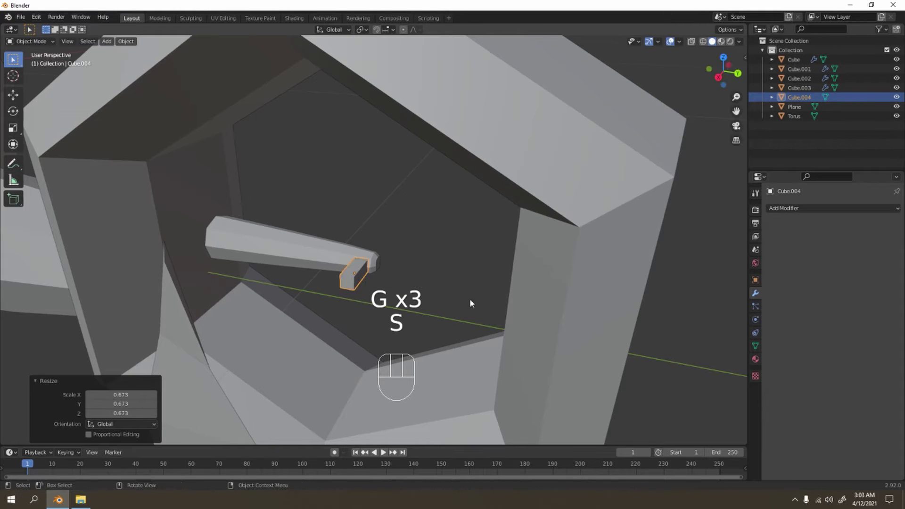
pyautogui.press('g')
pyautogui.press('y')
pyautogui.press('x')
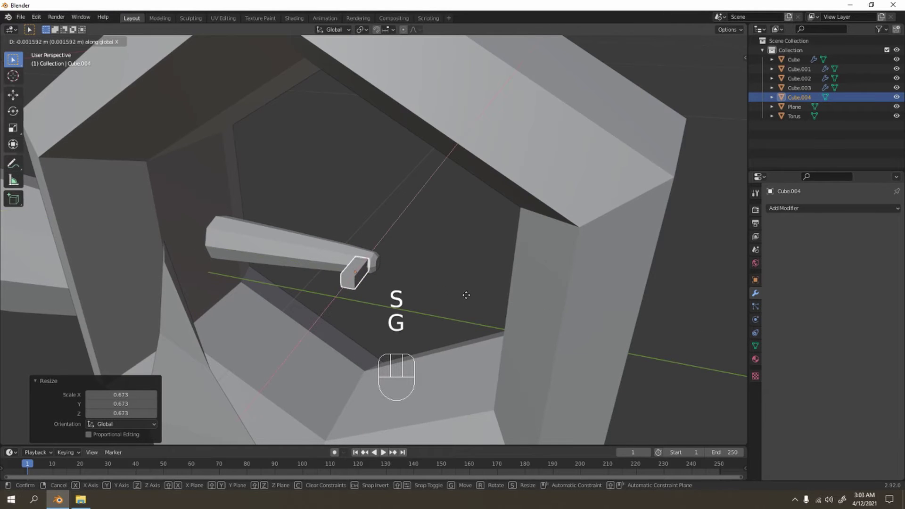
pyautogui.press('y')
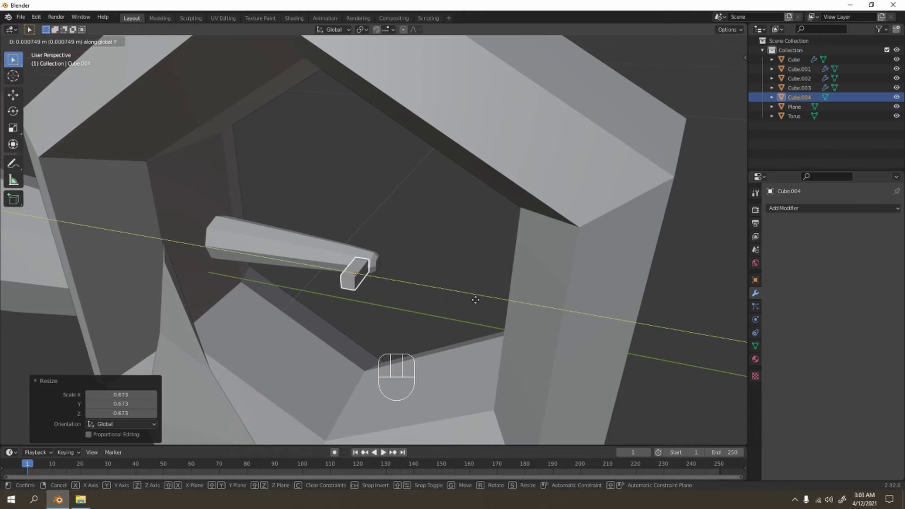
pyautogui.click(465, 291)
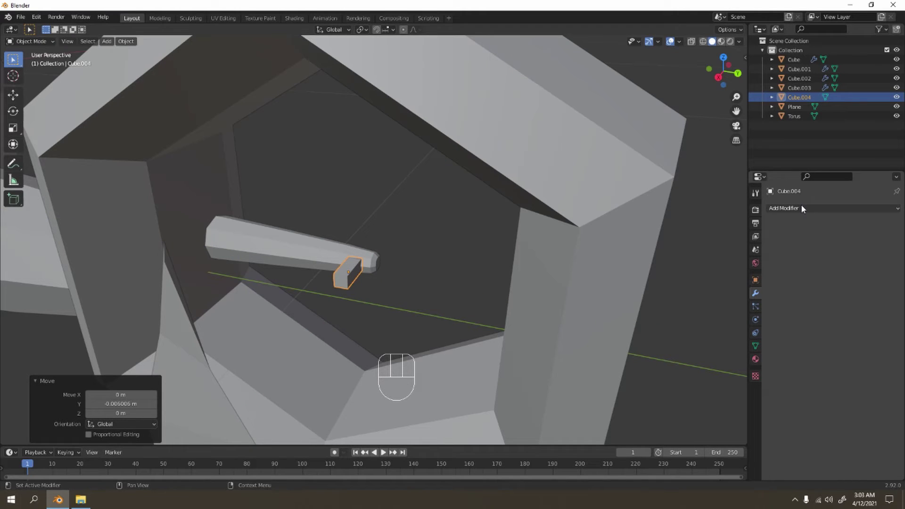
# Apply a level 1 subdivision to the small block and stretch it by about 1.83 along the X axis to form a thin pin.
pyautogui.hotkey('ctrl', '1')
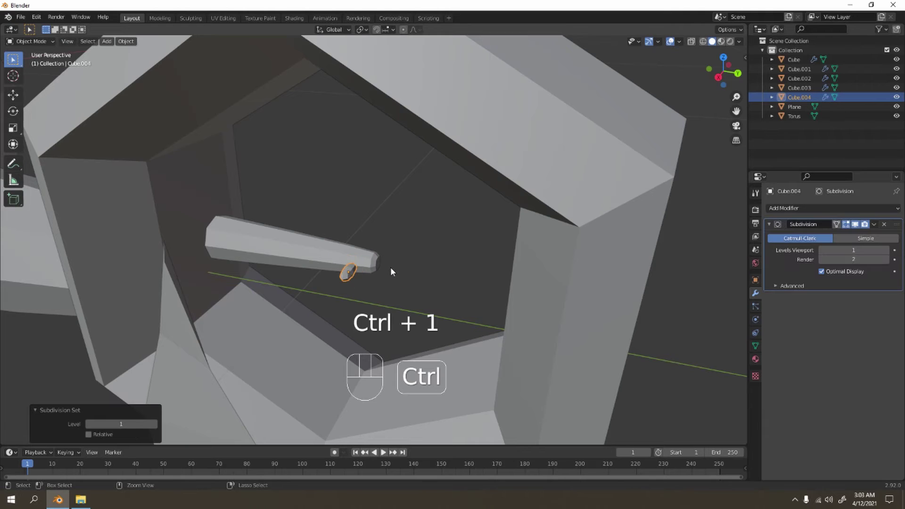
pyautogui.scroll(3, 401, 284)
pyautogui.press('s')
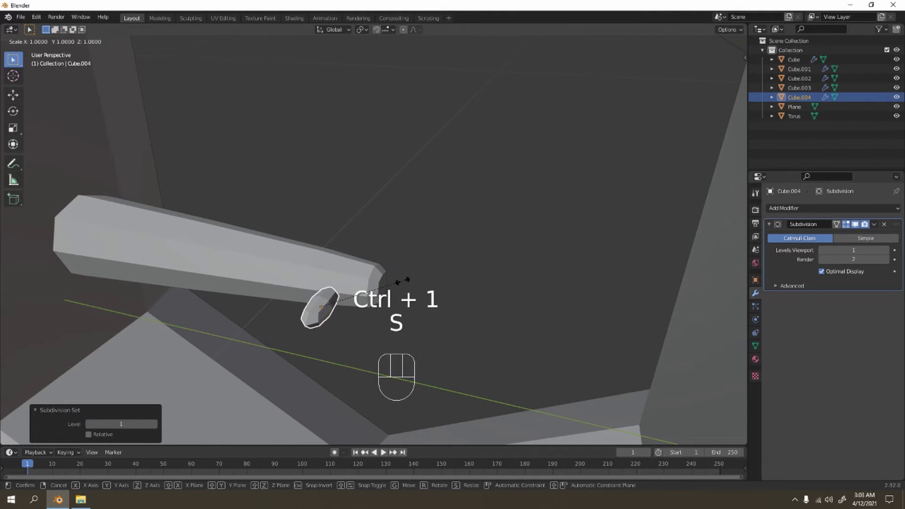
pyautogui.press('x')
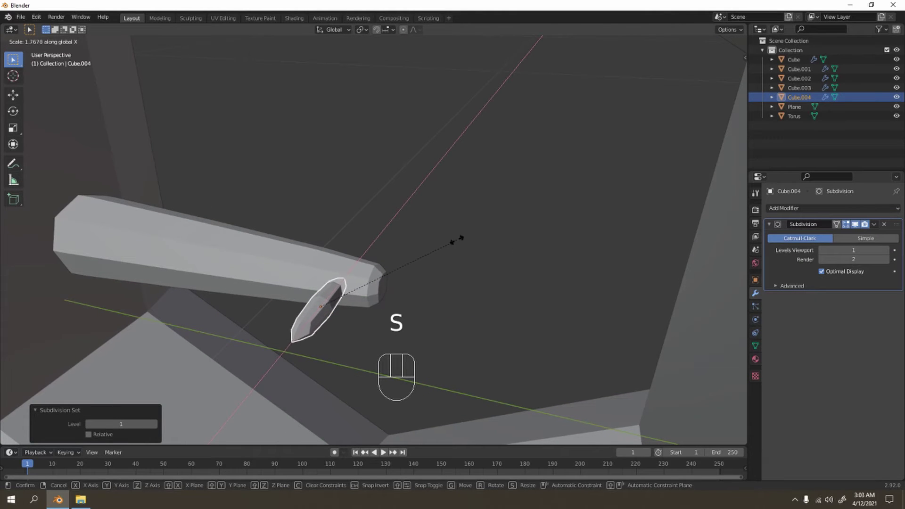
pyautogui.click(462, 238)
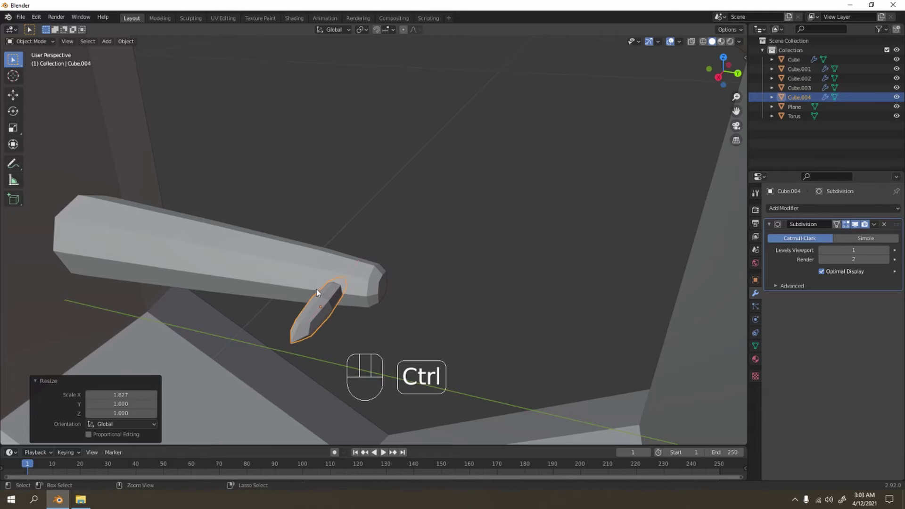
# Add a loop cut around the pin in Edit Mode, slid close to its outer end, and return to Object Mode.
pyautogui.press('Tab')
pyautogui.hotkey('ctrl', 'r')
pyautogui.click(338, 304)
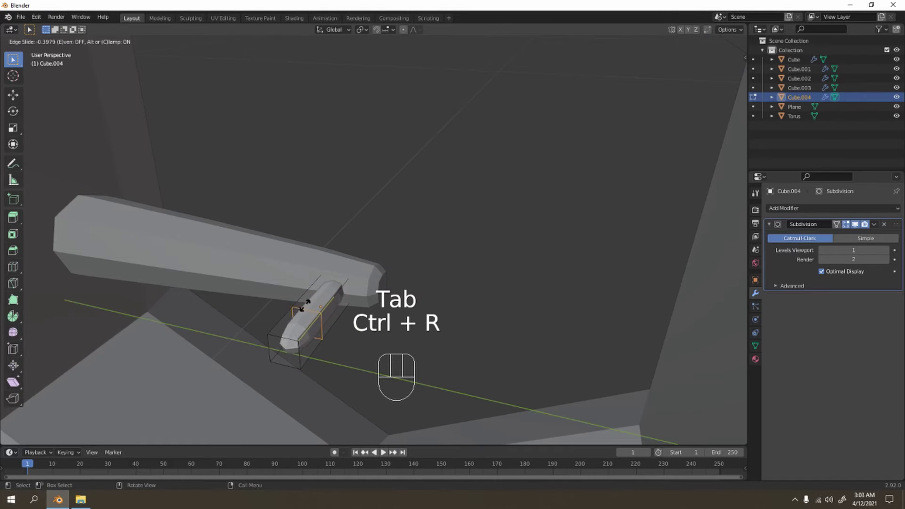
pyautogui.click(288, 324)
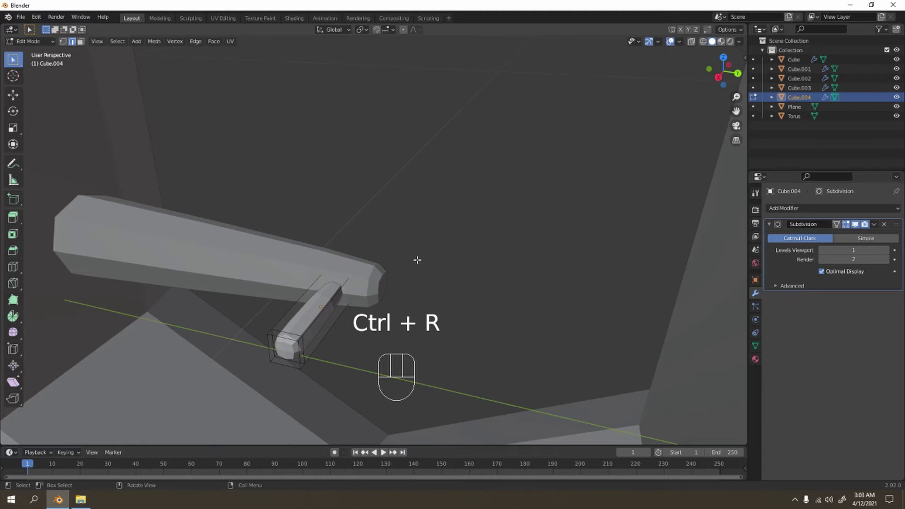
pyautogui.scroll(-5, 351, 314)
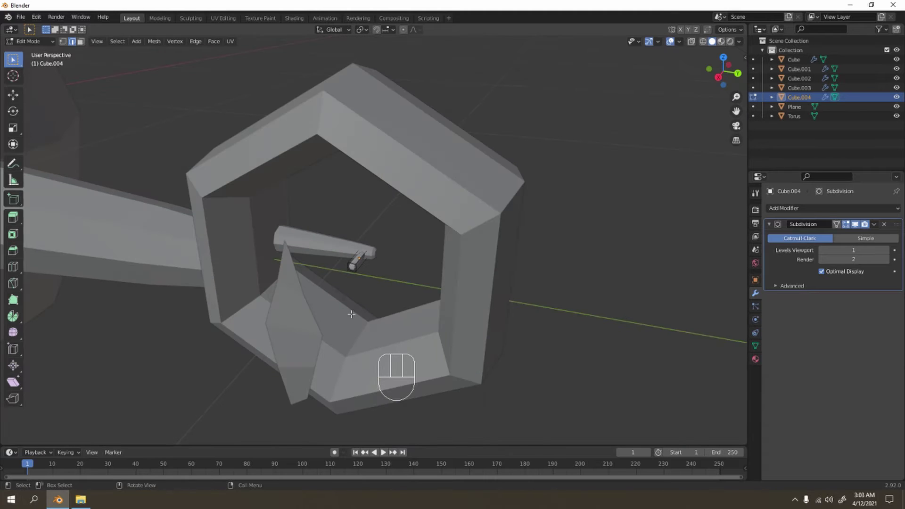
pyautogui.press('Tab')
# Move the tail blade about -0.187 m along the X axis so the pin's outer end pokes through it.
pyautogui.click(313, 317)
pyautogui.press('g')
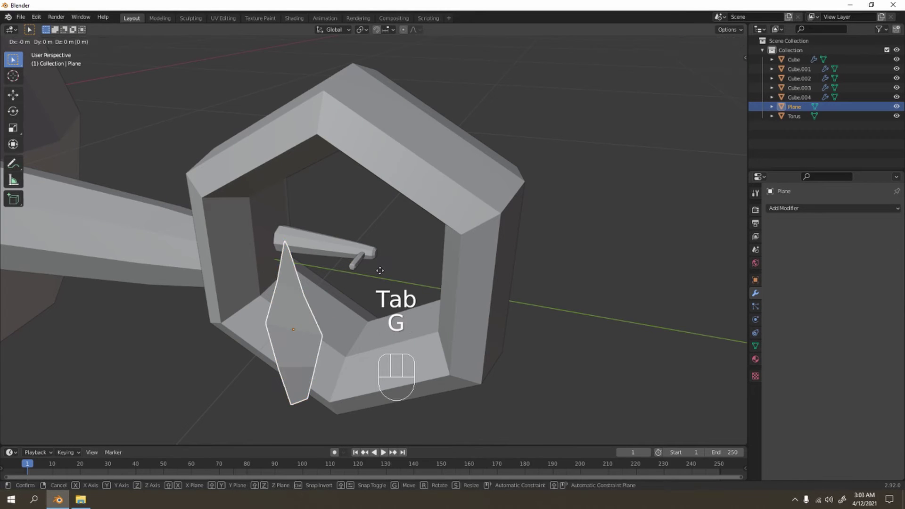
pyautogui.press('x')
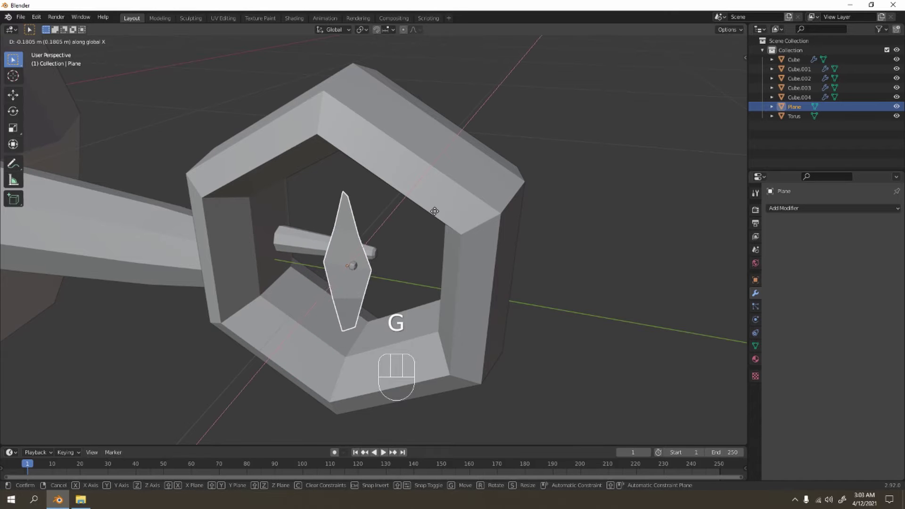
pyautogui.click(433, 206)
# Centre the blade on the pin by moving it freely in the right side view, and leave the blade selected.
pyautogui.press('KP_3')
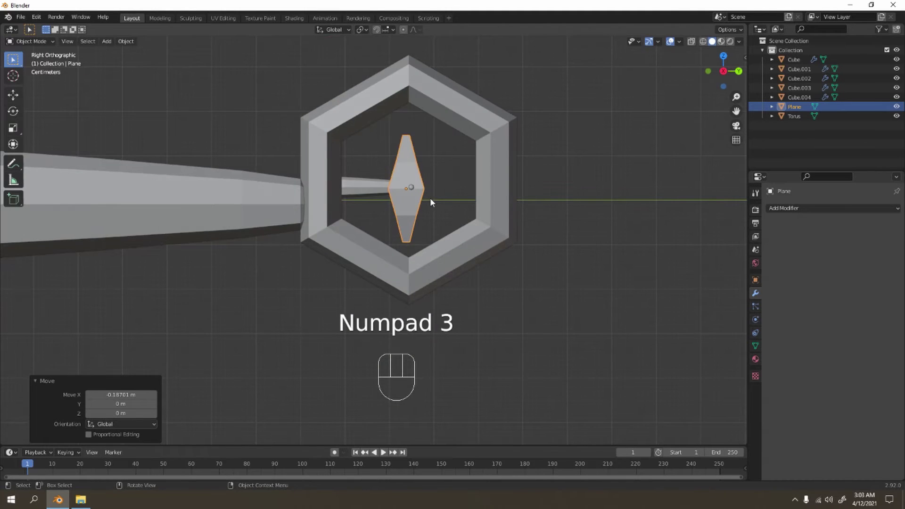
pyautogui.scroll(4, 432, 193)
pyautogui.keyDown('shift'); pyautogui.moveTo(454, 161); pyautogui.dragTo(450, 193, button='middle'); pyautogui.keyUp('shift')
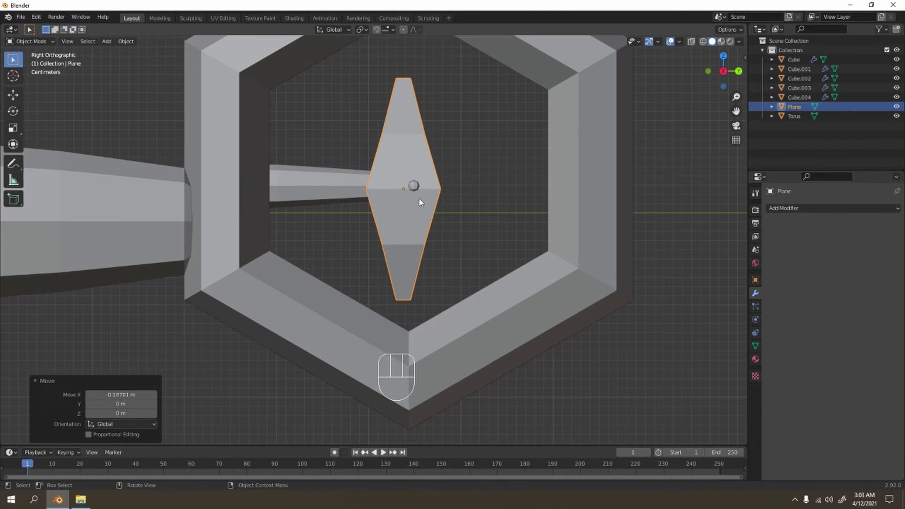
pyautogui.press('g')
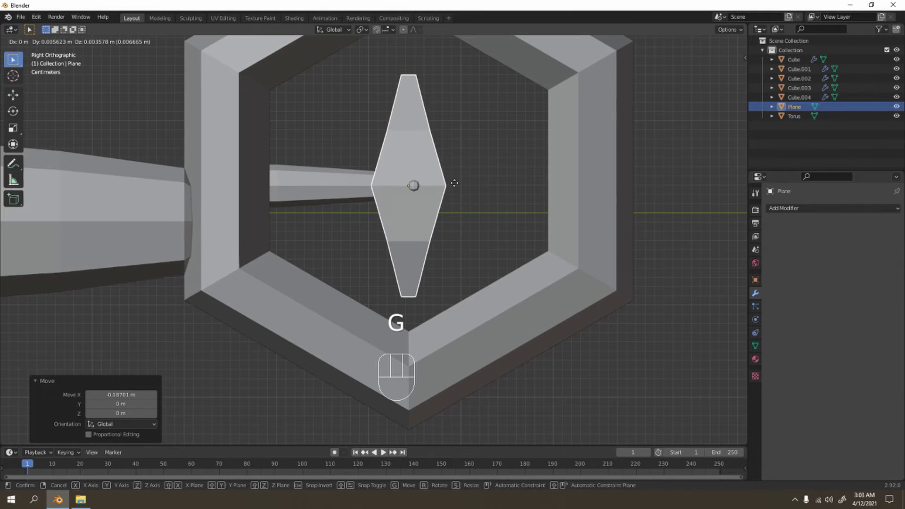
pyautogui.click(450, 179)
pyautogui.click(457, 153)
pyautogui.scroll(-3, 457, 153)
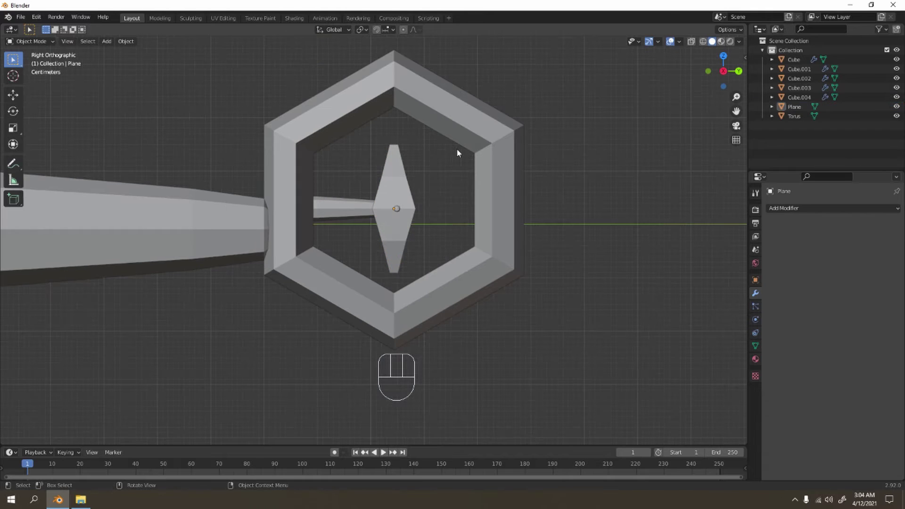
pyautogui.click(403, 205)
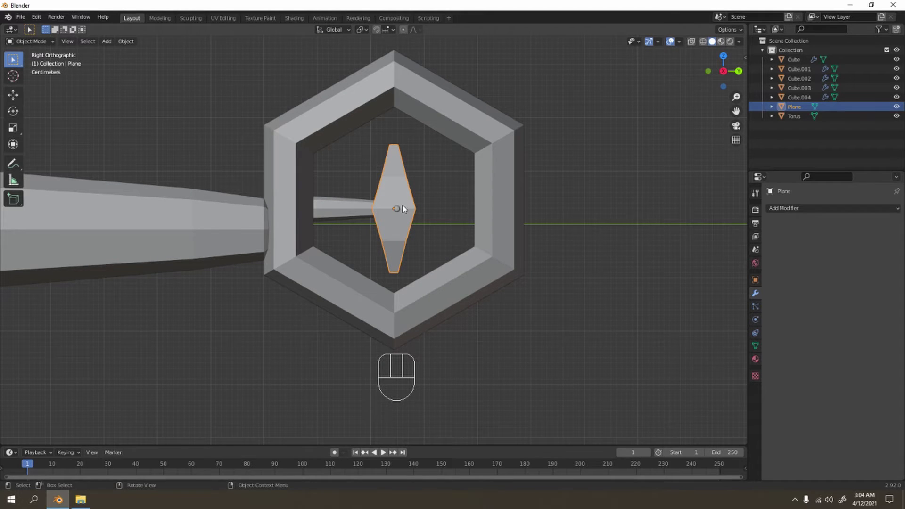
# Duplicate the tail blade in the right side view and place the copy above the mast, about -2.084 m in Y and 1.493 m in Z.
pyautogui.click(448, 180)
pyautogui.scroll(-5, 450, 181)
pyautogui.moveTo(450, 181); pyautogui.dragTo(387, 240, button='middle')
pyautogui.scroll(5, 417, 248)
pyautogui.scroll(-5, 417, 248)
pyautogui.moveTo(348, 268); pyautogui.dragTo(365, 234, button='middle')
pyautogui.click(381, 237)
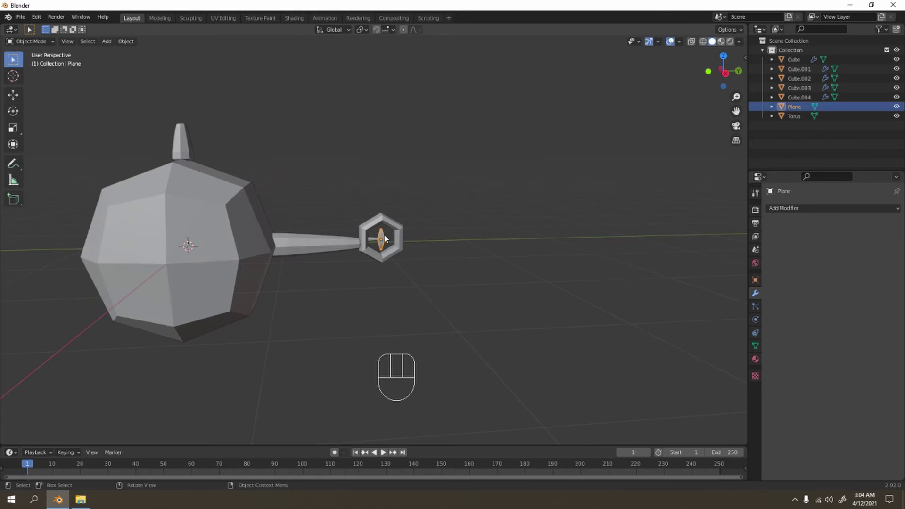
pyautogui.press('KP_3')
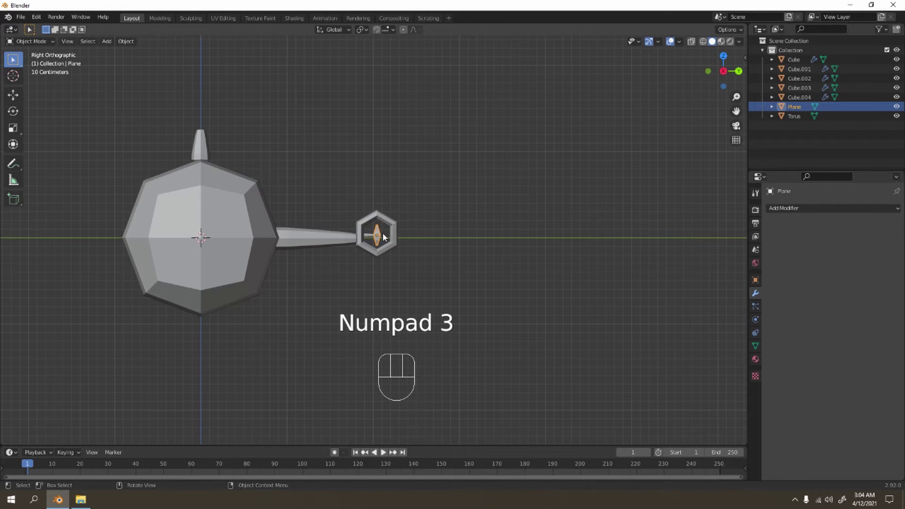
pyautogui.keyDown('shift'); pyautogui.moveTo(172, 235); pyautogui.dragTo(183, 234, button='middle'); pyautogui.keyUp('shift')
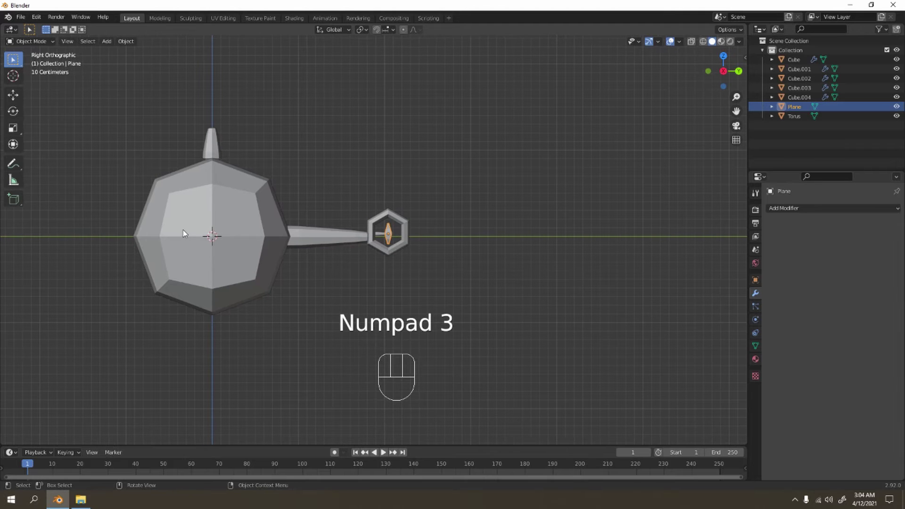
pyautogui.keyDown('shift'); pyautogui.moveTo(372, 150); pyautogui.dragTo(436, 222, button='middle'); pyautogui.keyUp('shift')
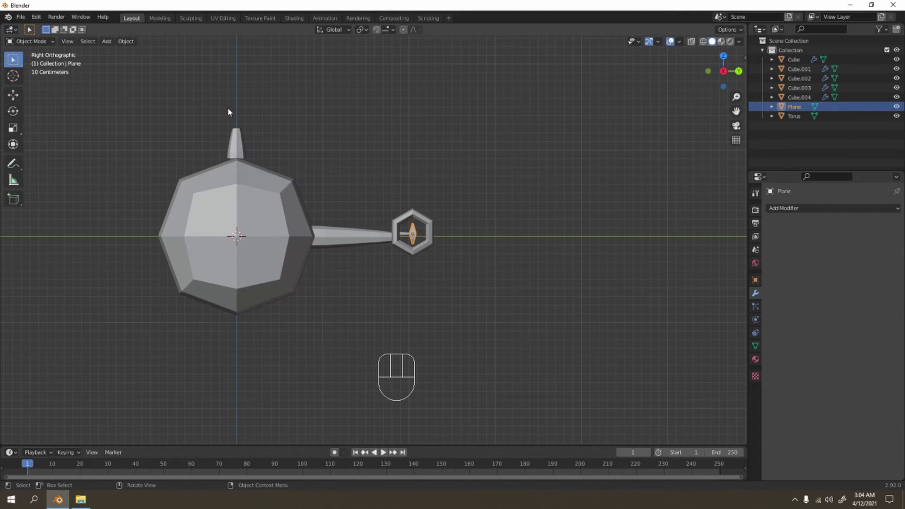
pyautogui.hotkey('shift', 'd')
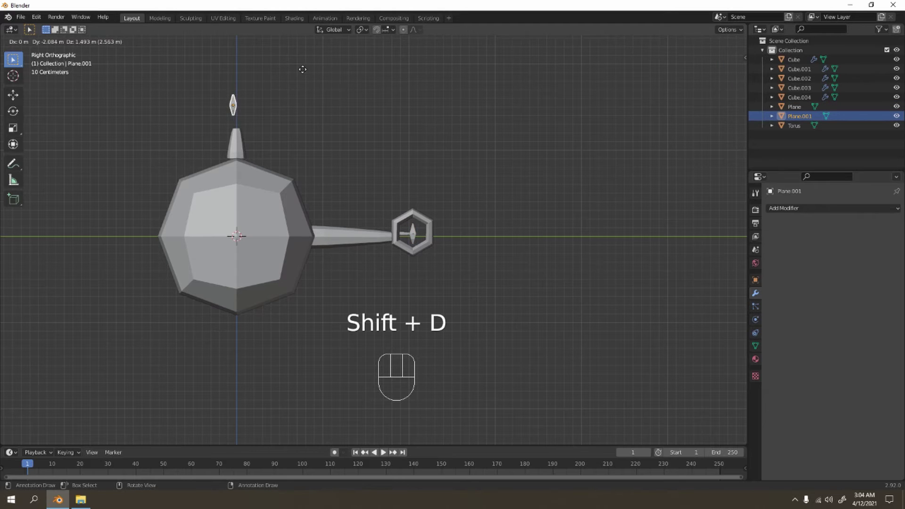
pyautogui.click(303, 69)
# Rotate the duplicated blade 90° about the global Y axis so it lies flat above the mast.
pyautogui.press('KP_7')
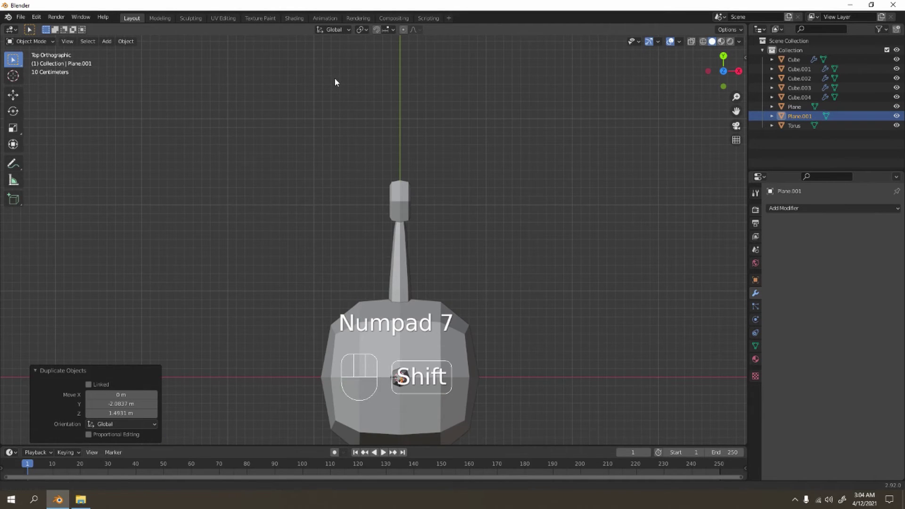
pyautogui.press('r')
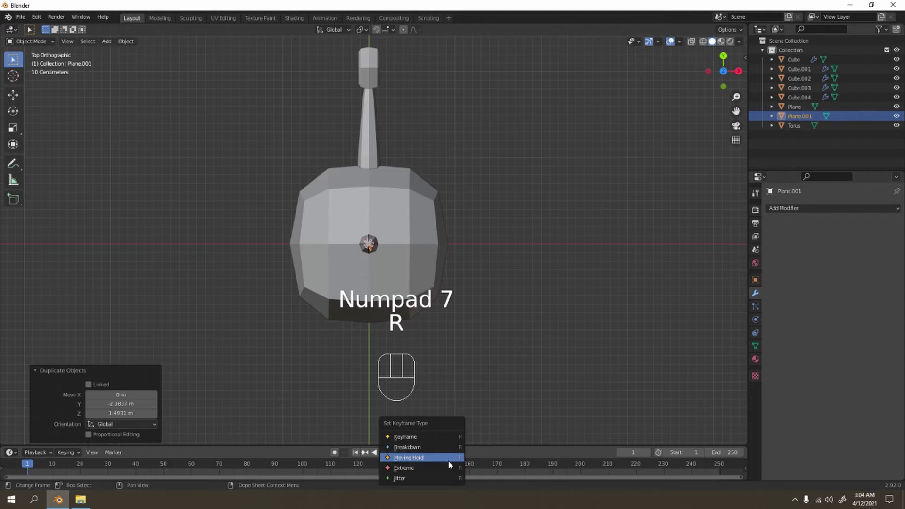
pyautogui.press('r')
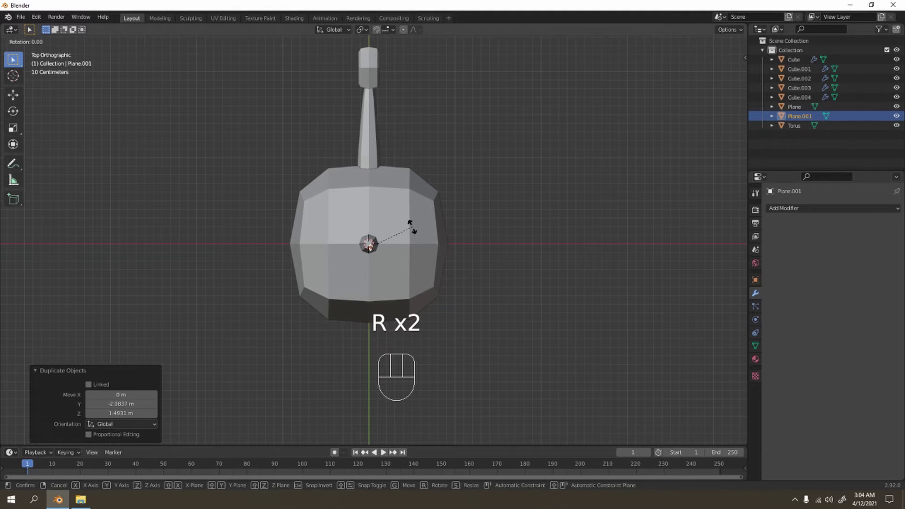
pyautogui.press('y')
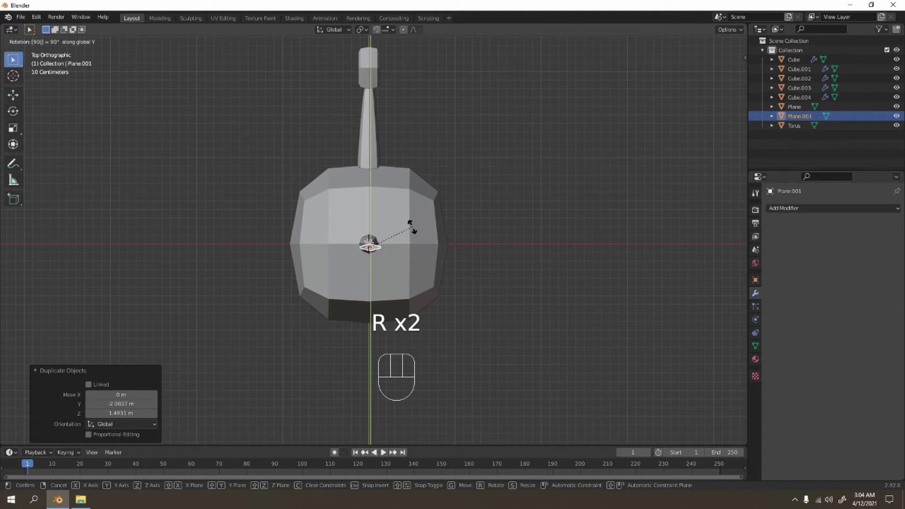
pyautogui.press('Return')
# Enlarge the flat blade in X and Y only, first by about 15.336 and again by about 1.121, with Z locked.
pyautogui.moveTo(395, 209); pyautogui.dragTo(474, 181, button='middle')
pyautogui.press('s')
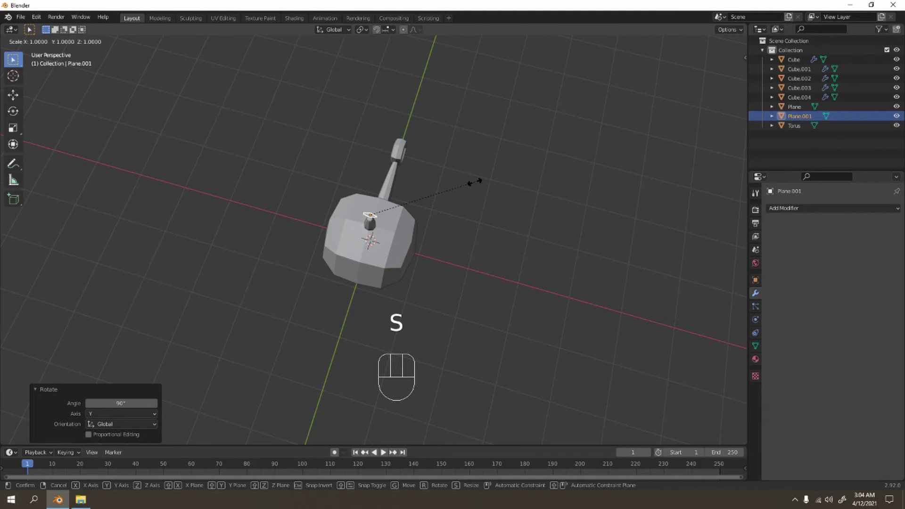
pyautogui.hotkey('shift', 'z')
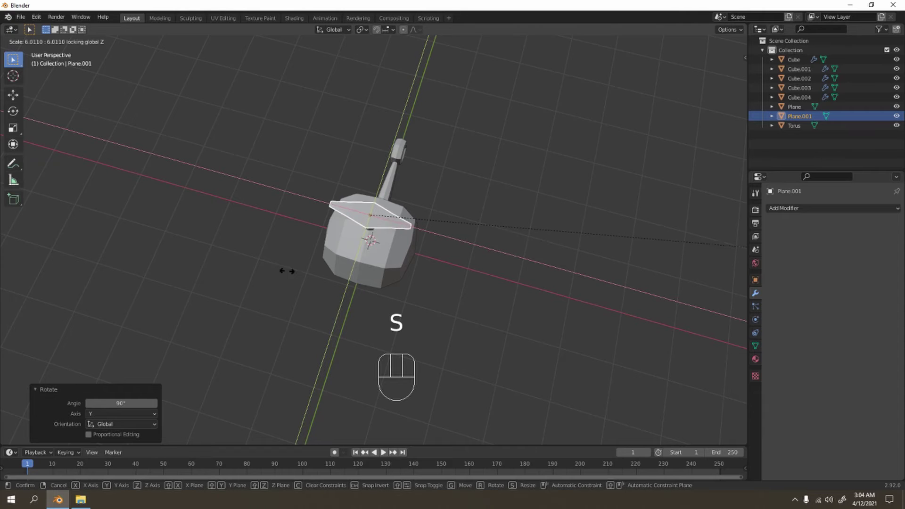
pyautogui.click(557, 234)
pyautogui.moveTo(558, 233); pyautogui.dragTo(414, 177, button='middle')
pyautogui.press('s')
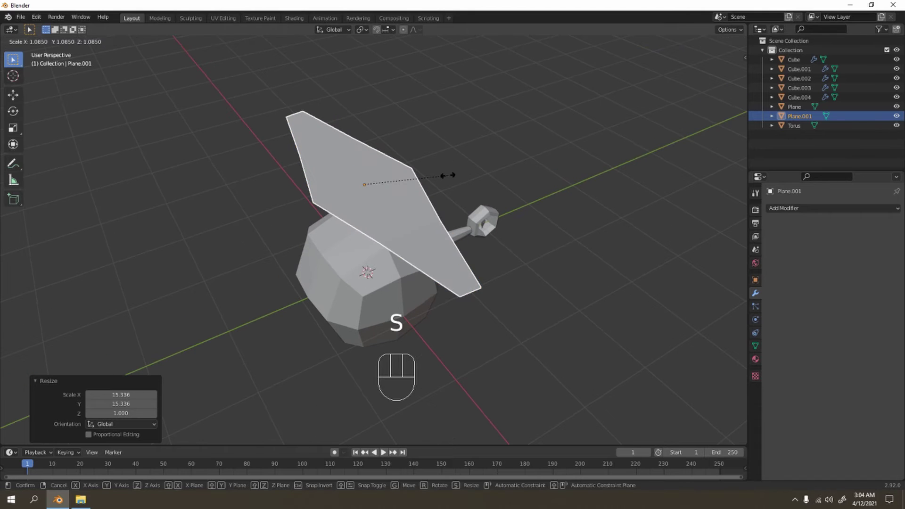
pyautogui.hotkey('shift', 'z')
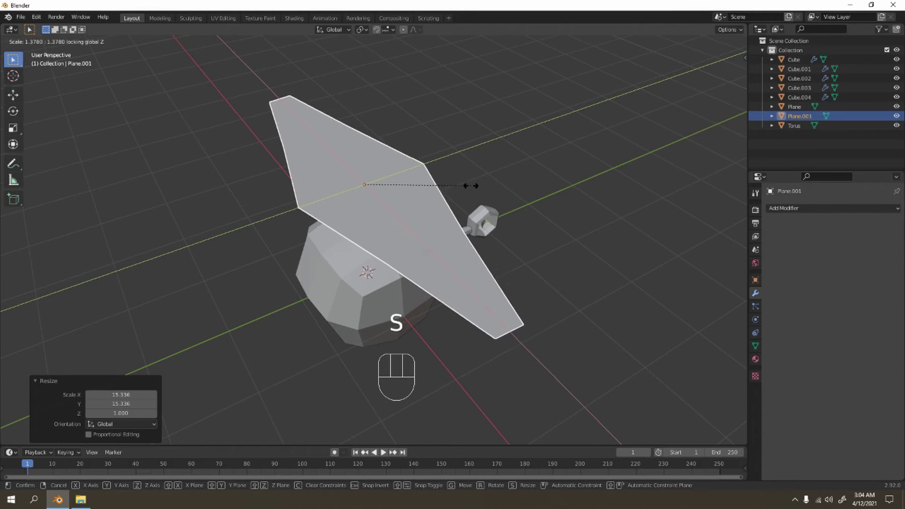
pyautogui.click(451, 184)
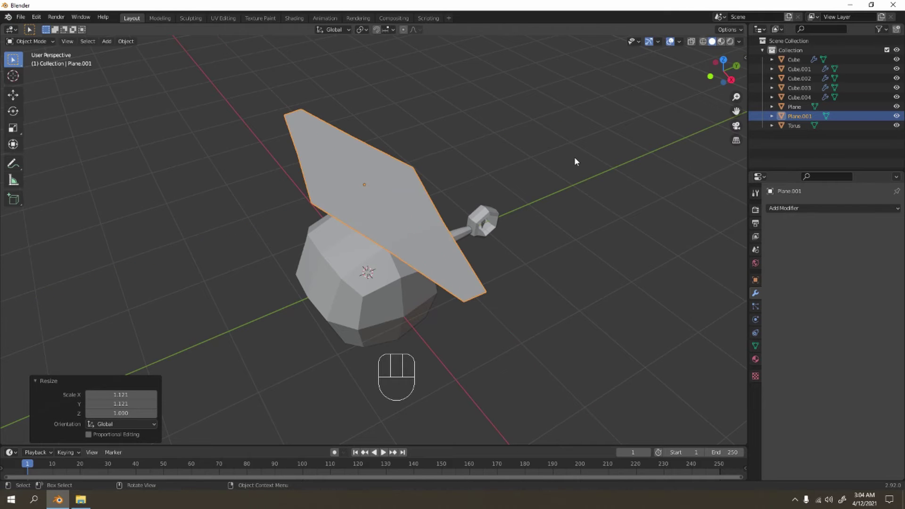
# Narrow the enlarged rotor blade along the Y axis into a long, slim shape.
pyautogui.press('s')
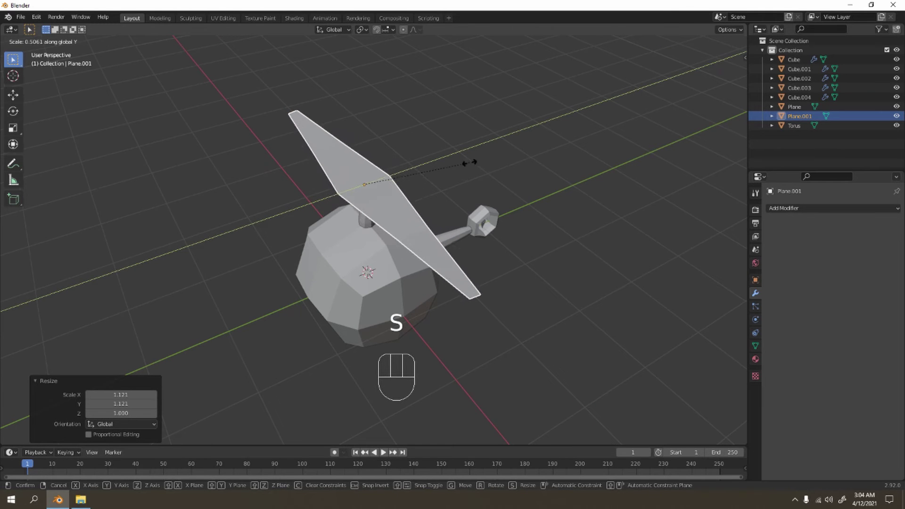
pyautogui.click(391, 173)
pyautogui.moveTo(390, 173); pyautogui.dragTo(451, 125, button='middle')
pyautogui.press('Tab')
pyautogui.press('Tab')
pyautogui.scroll(2, 451, 125)
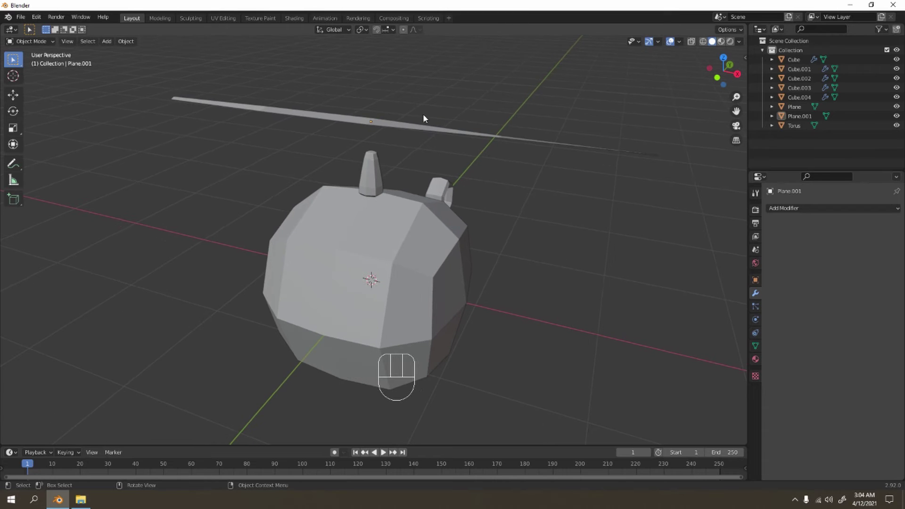
# Move the main rotor blade about -0.356 m along the Z axis so the mast's tip pokes through it.
pyautogui.click(409, 123)
pyautogui.scroll(3, 408, 121)
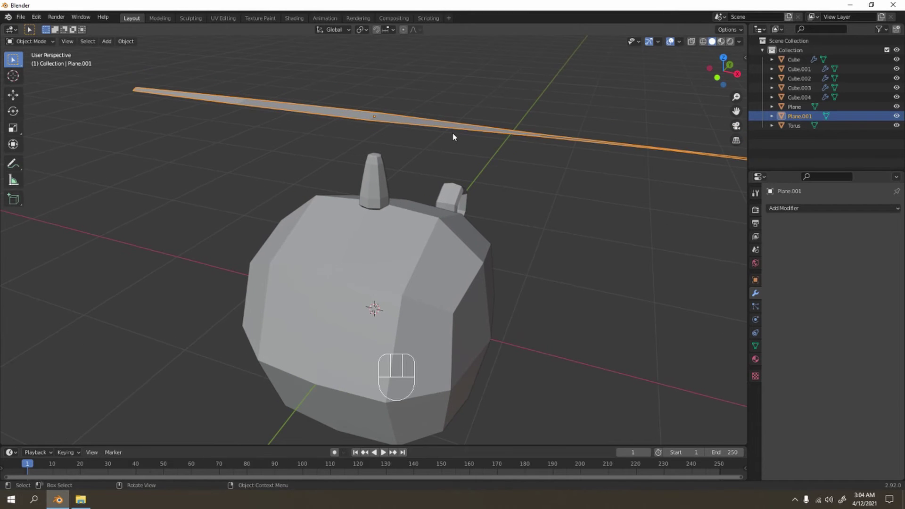
pyautogui.press('g')
pyautogui.press('z')
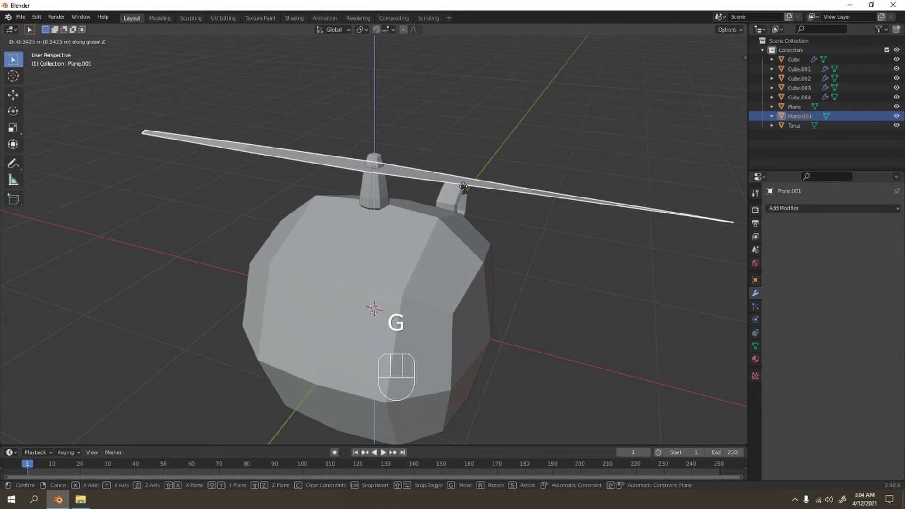
pyautogui.click(459, 184)
# Centre the main rotor blade on the mast in the top view, moving it about -0.022 m in X and 0.037 m in Y.
pyautogui.press('KP_7')
pyautogui.scroll(2, 469, 180)
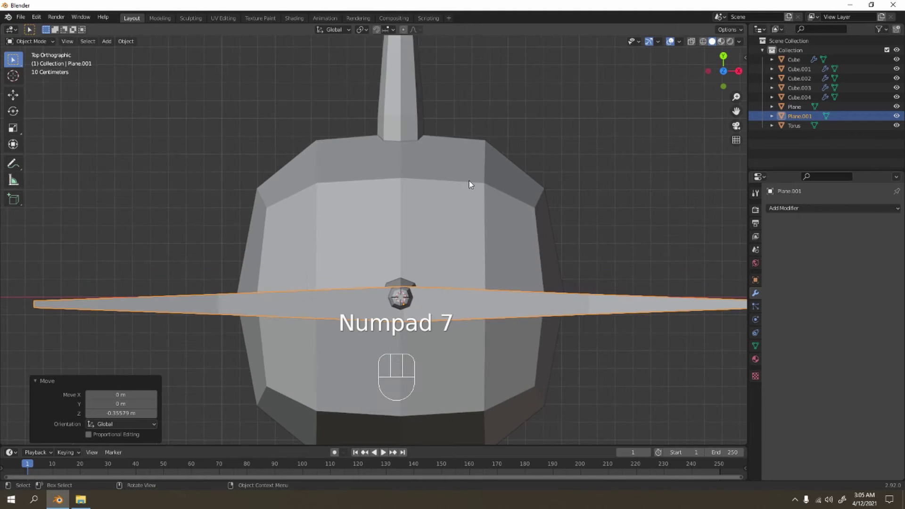
pyautogui.keyDown('shift'); pyautogui.moveTo(468, 180); pyautogui.dragTo(468, 95, button='middle'); pyautogui.keyUp('shift')
pyautogui.scroll(2, 485, 147)
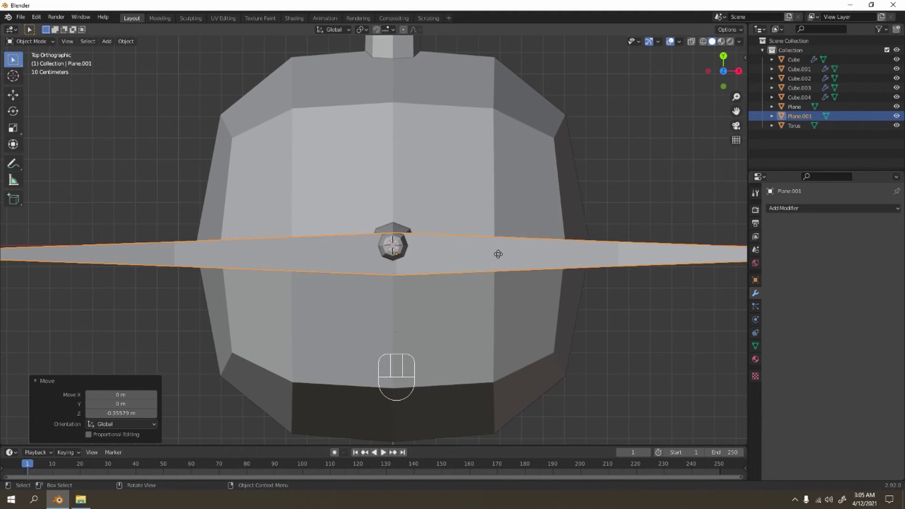
pyautogui.press('g')
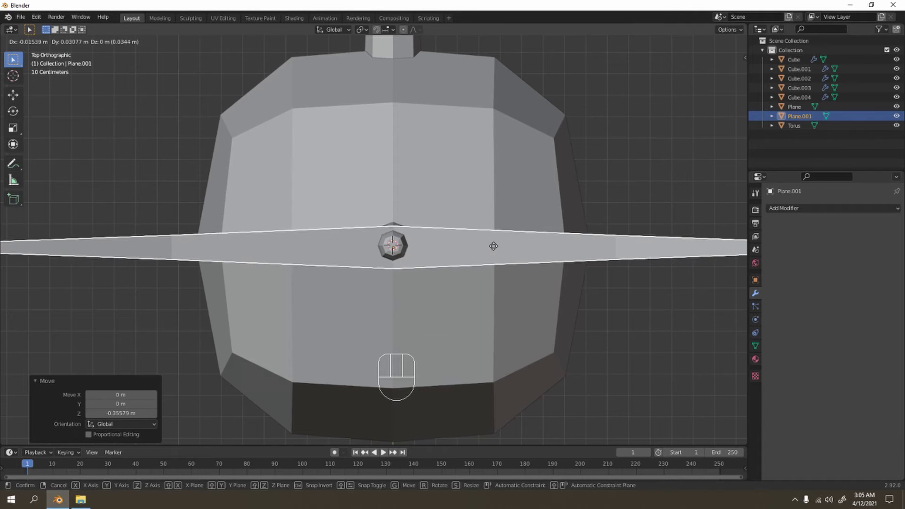
pyautogui.click(493, 246)
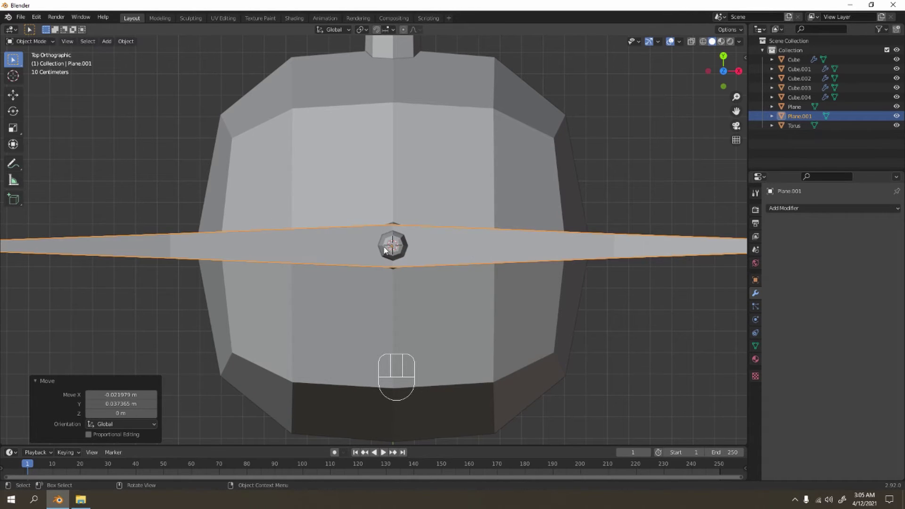
# Lower the main rotor blade slightly on the mast, by about -0.014 m along the Z axis.
pyautogui.scroll(-5, 669, 268)
pyautogui.moveTo(600, 299); pyautogui.dragTo(516, 184, button='middle')
pyautogui.keyDown('shift'); pyautogui.moveTo(383, 163); pyautogui.dragTo(445, 167, button='middle'); pyautogui.keyUp('shift')
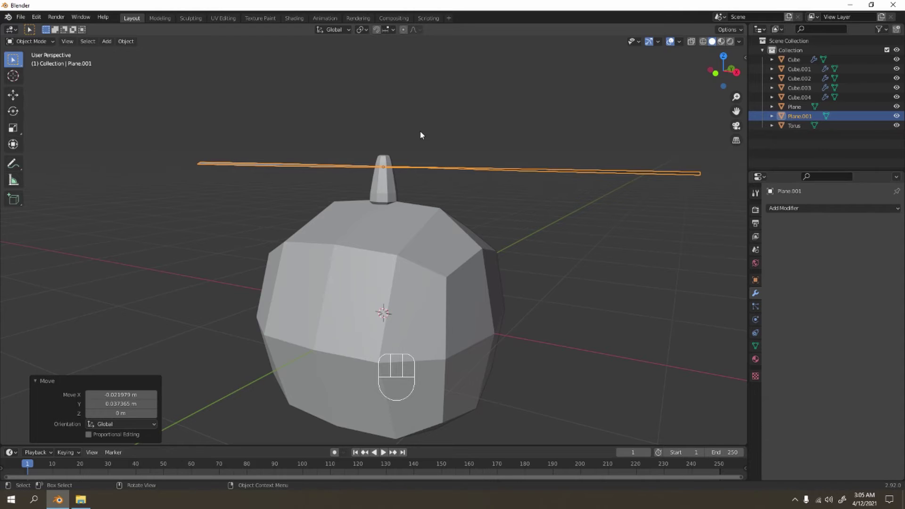
pyautogui.press('g')
pyautogui.press('z')
pyautogui.click(427, 143)
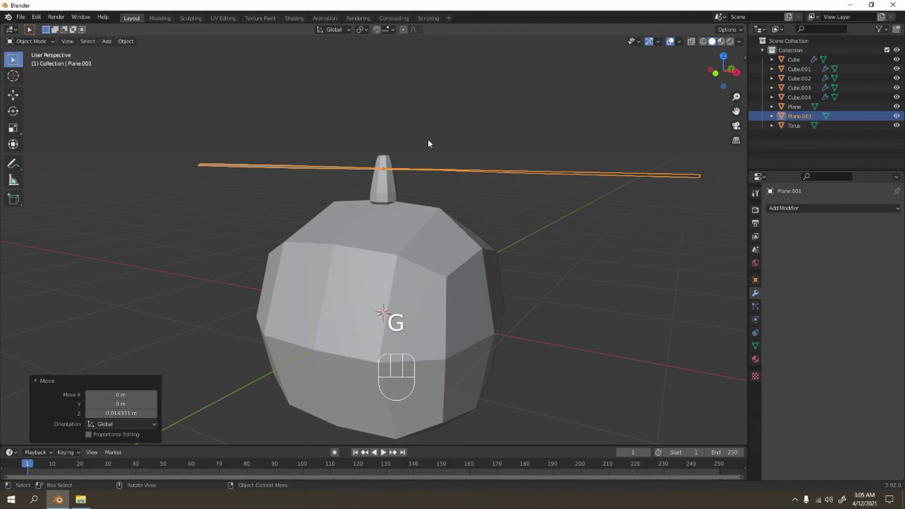
# Duplicate the main rotor blade about 0.05 m upward along the Z axis.
pyautogui.hotkey('shift', 'd')
pyautogui.press('z')
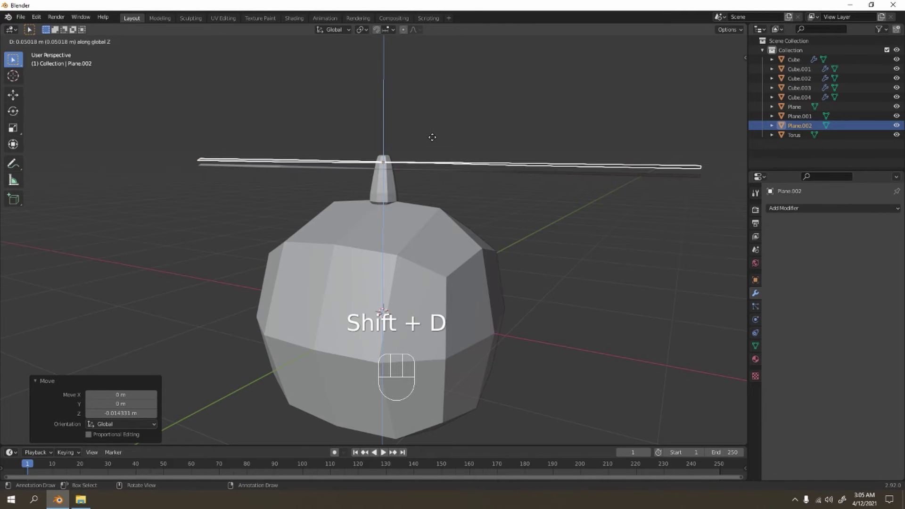
pyautogui.click(432, 137)
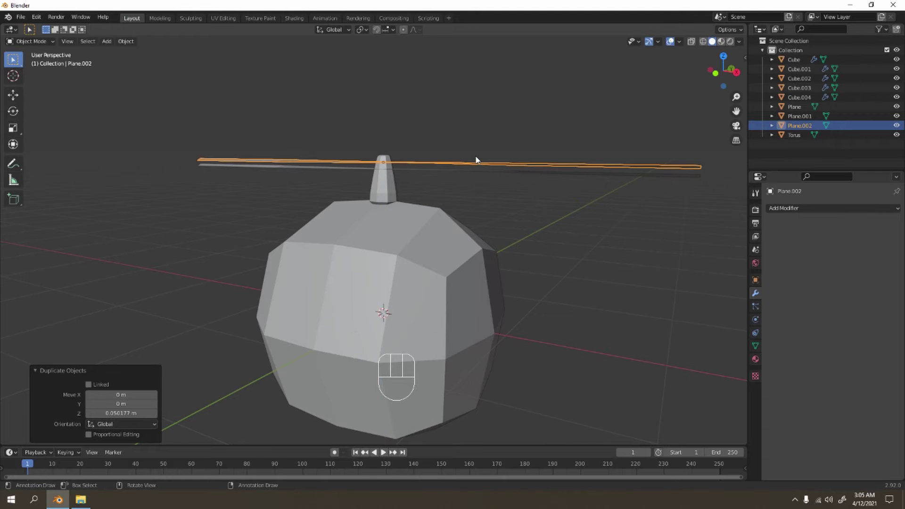
# Rotate the upper rotor blade about the Z axis so it crosses the lower one at a small angle, and deselect it.
pyautogui.moveTo(475, 157); pyautogui.dragTo(541, 188, button='middle')
pyautogui.press('r')
pyautogui.press('z')
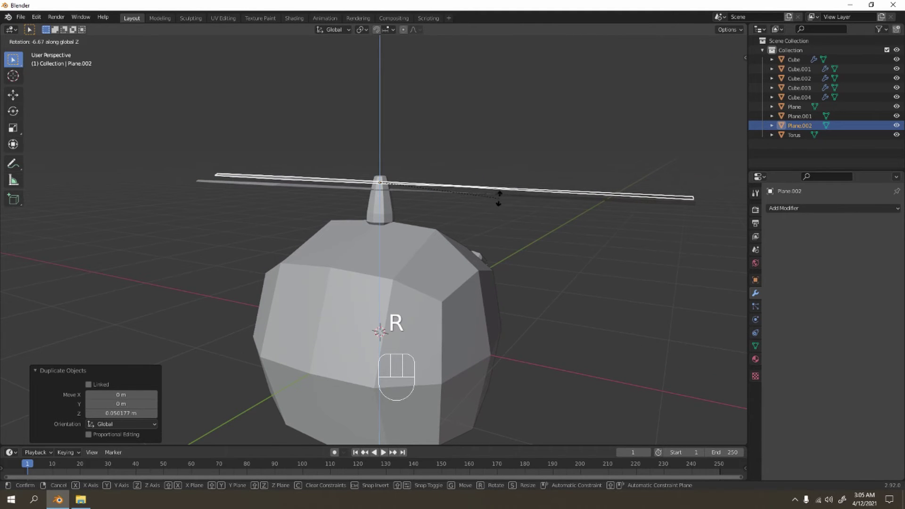
pyautogui.click(449, 199)
pyautogui.scroll(-3, 469, 118)
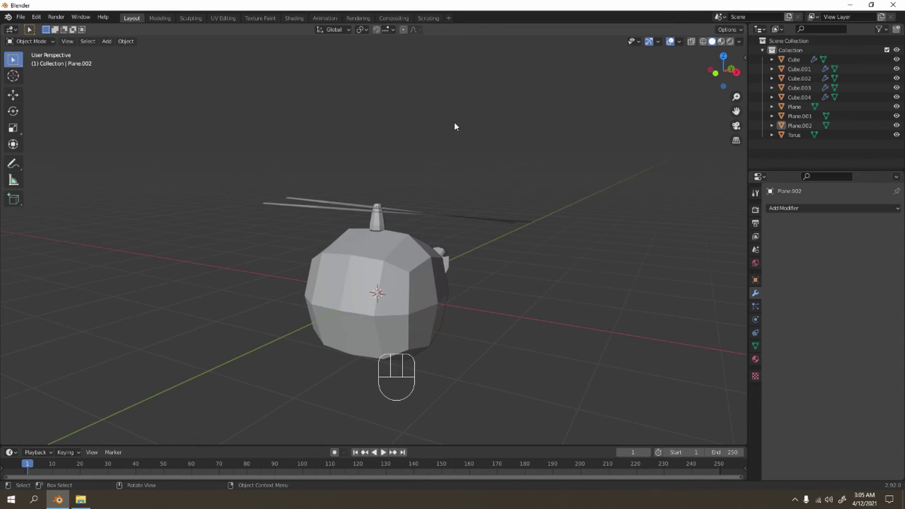
pyautogui.moveTo(454, 122); pyautogui.dragTo(426, 139, button='middle')
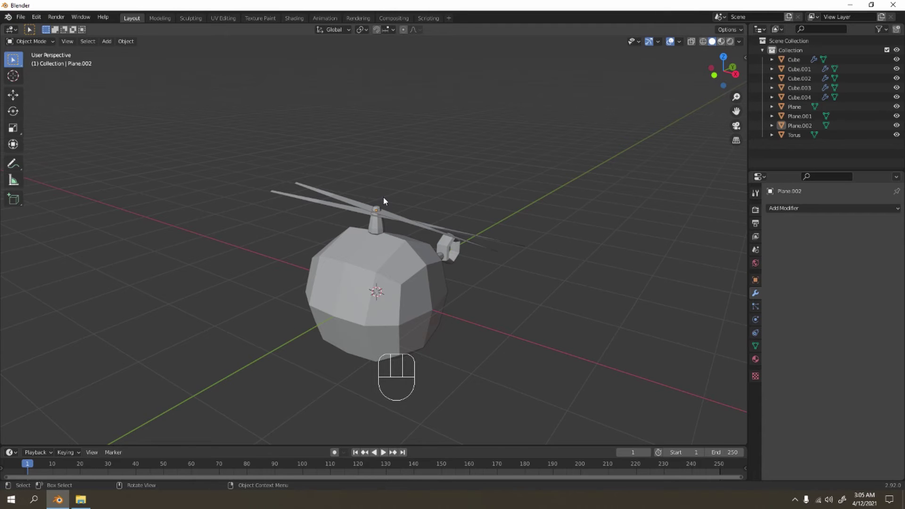
pyautogui.moveTo(425, 240)
pyautogui.mouseDown(button='middle')
pyautogui.moveTo(352, 210)
pyautogui.moveTo(417, 235)
pyautogui.moveTo(450, 235)
pyautogui.moveTo(418, 204)
pyautogui.moveTo(342, 221)
pyautogui.moveTo(424, 236)
pyautogui.moveTo(473, 282)
pyautogui.moveTo(418, 253)
pyautogui.mouseUp(button='middle')
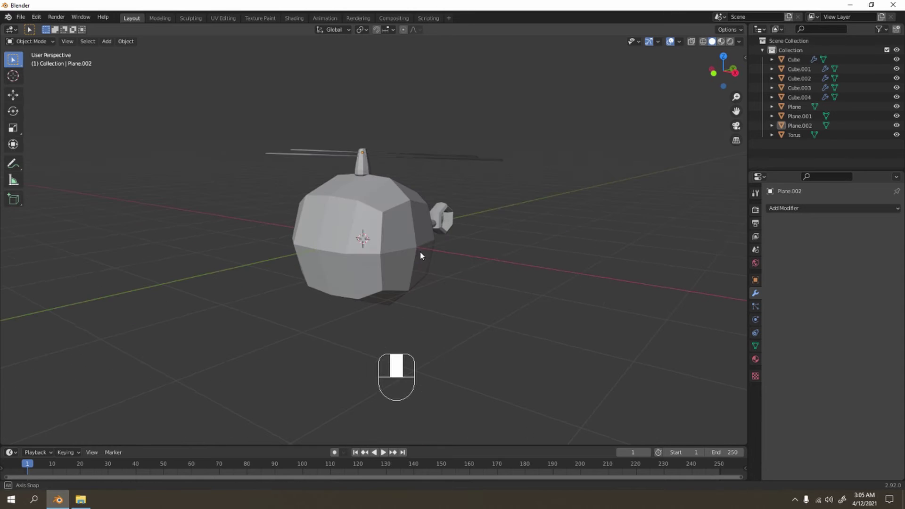
# Switch to the right side view, reset the 3D cursor to the world origin, and frame the space beneath the body.
pyautogui.press('KP_1')
pyautogui.press('KP_3')
pyautogui.keyDown('shift'); pyautogui.moveTo(429, 156); pyautogui.dragTo(436, 156, button='right'); pyautogui.keyUp('shift')
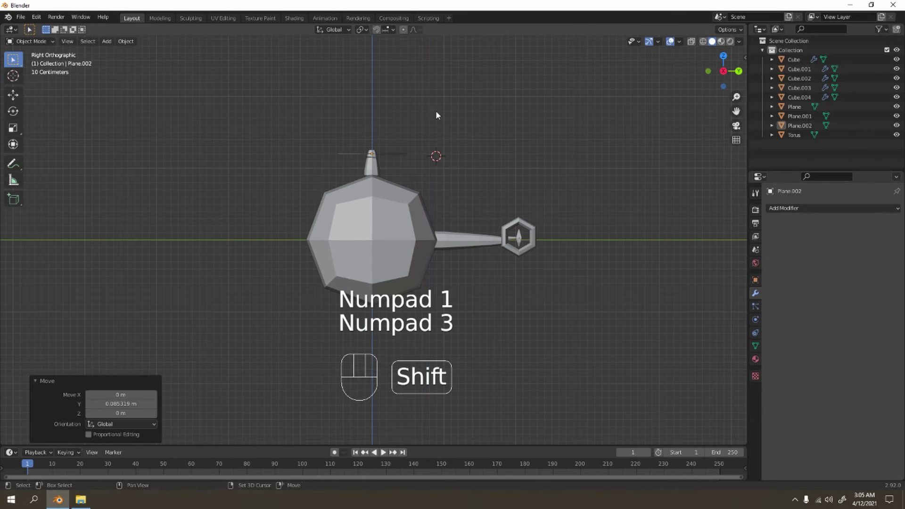
pyautogui.hotkey('shift', 'c')
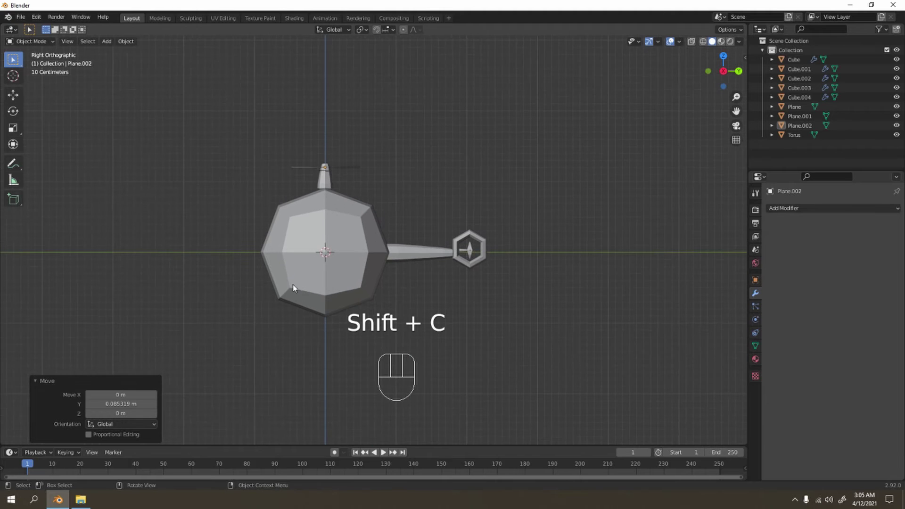
pyautogui.keyDown('shift'); pyautogui.moveTo(333, 242); pyautogui.dragTo(403, 153, button='middle'); pyautogui.keyUp('shift')
pyautogui.scroll(3, 442, 193)
pyautogui.keyDown('shift'); pyautogui.moveTo(443, 194); pyautogui.dragTo(428, 227, button='middle'); pyautogui.keyUp('shift')
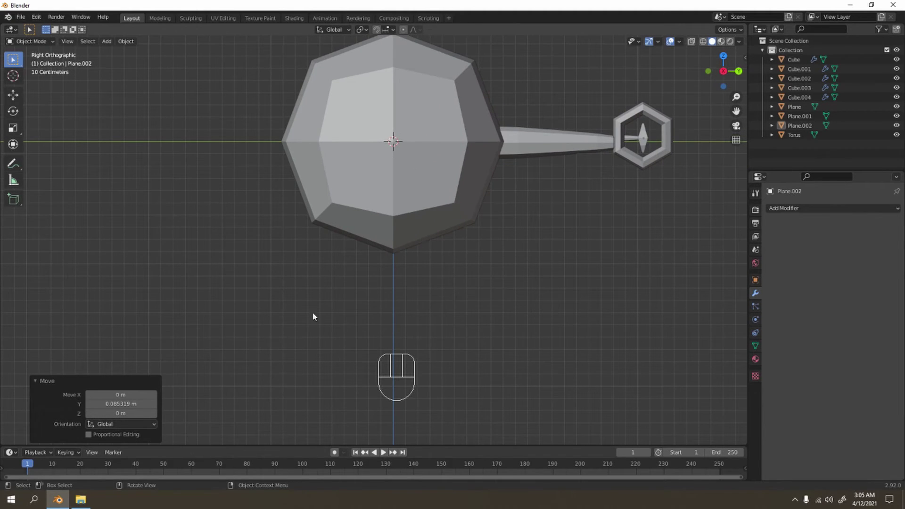
pyautogui.scroll(-3, 511, 123)
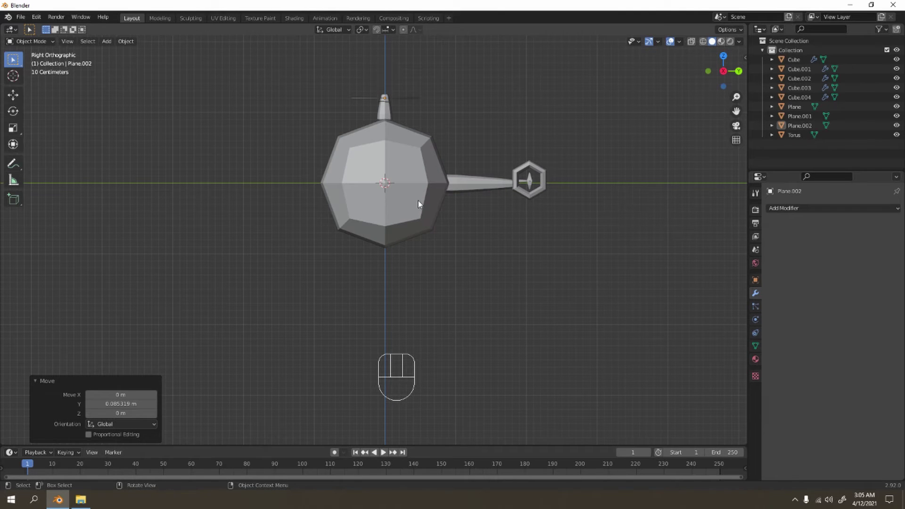
pyautogui.click(469, 193)
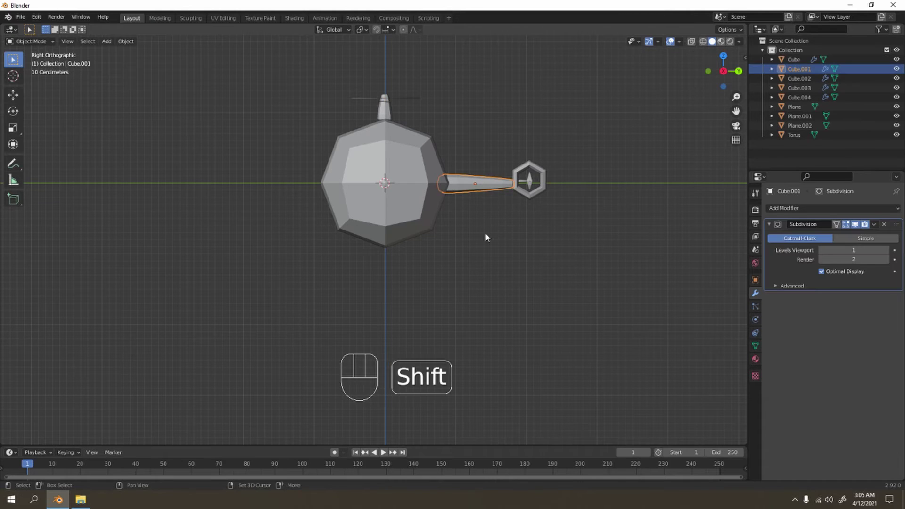
pyautogui.hotkey('shift', 'd')
pyautogui.click(422, 320)
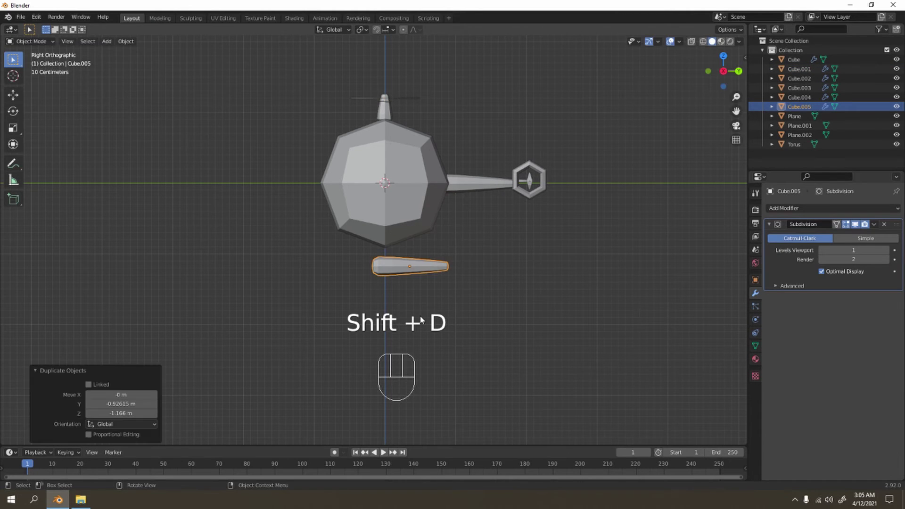
pyautogui.press('Delete')
# Add a cube mesh at the centre of the helicopter and scale it uniformly to about 0.068.
pyautogui.hotkey('shift', 'a')
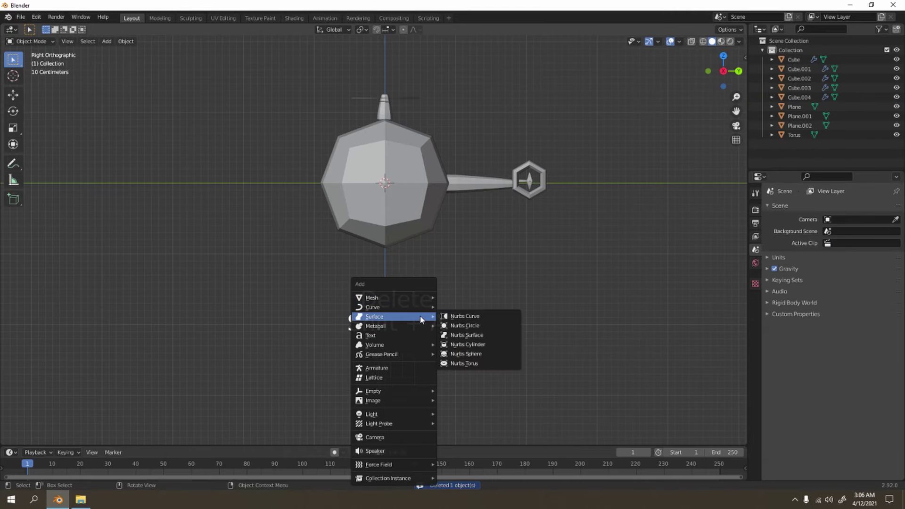
pyautogui.moveTo(398, 293)
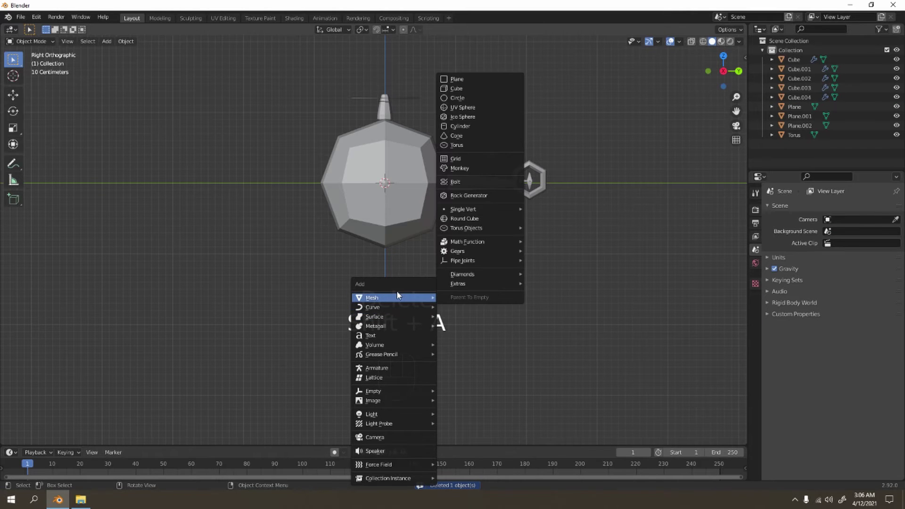
pyautogui.click(493, 94)
pyautogui.press('s')
pyautogui.click(405, 175)
# Move the small cube about 1.28 m down along Z and stretch it along Z by about 5.19 into a leg.
pyautogui.press('g')
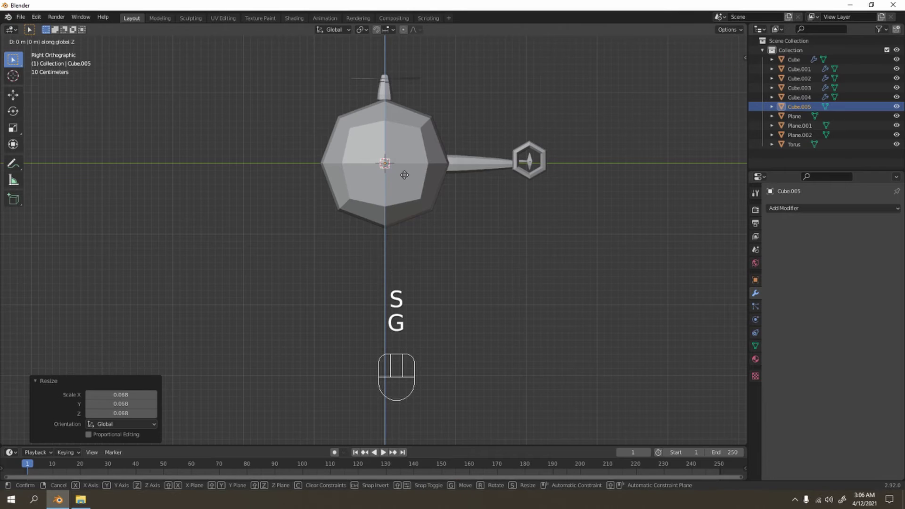
pyautogui.click(414, 265)
pyautogui.keyDown('shift'); pyautogui.moveTo(414, 264); pyautogui.dragTo(415, 208, button='middle'); pyautogui.keyUp('shift')
pyautogui.press('s')
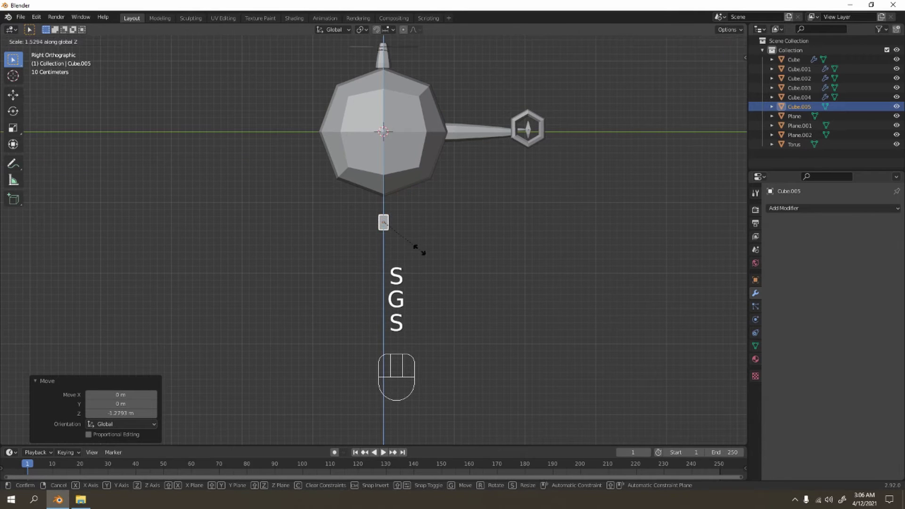
pyautogui.click(508, 315)
# Shift the leg about 0.39 m along negative Y and raise it about 0.21 m along Z into the body's underside.
pyautogui.press('g')
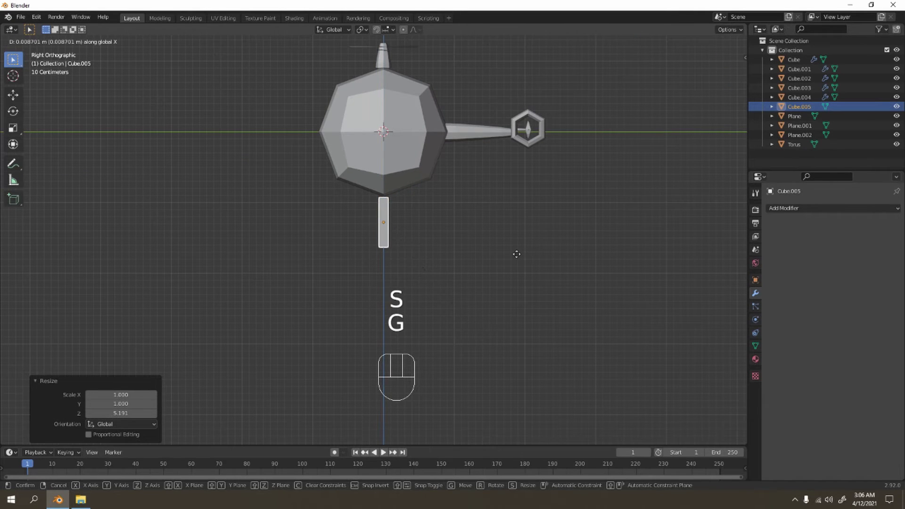
pyautogui.press('y')
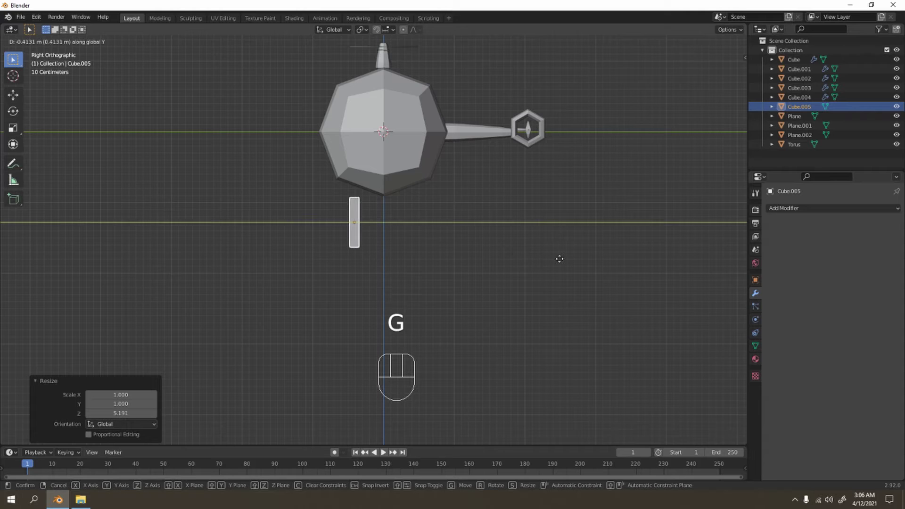
pyautogui.click(559, 261)
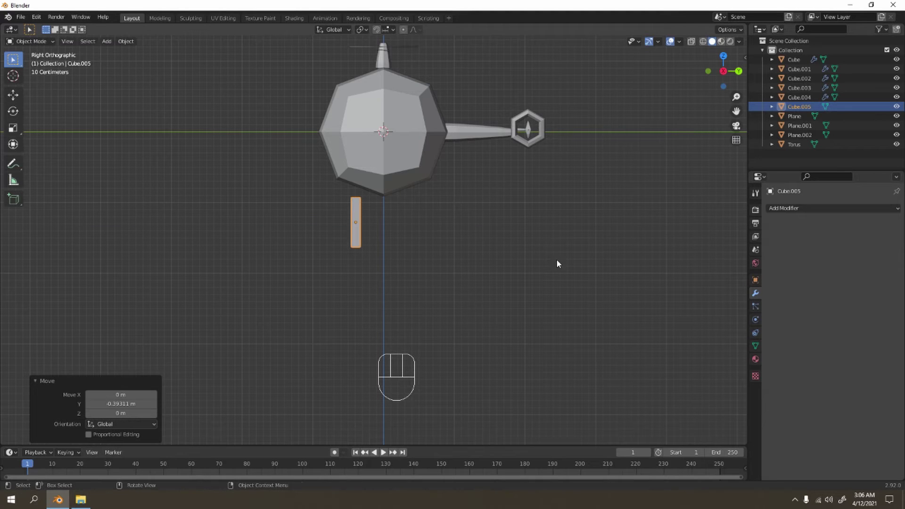
pyautogui.press('g')
pyautogui.press('z')
pyautogui.click(461, 227)
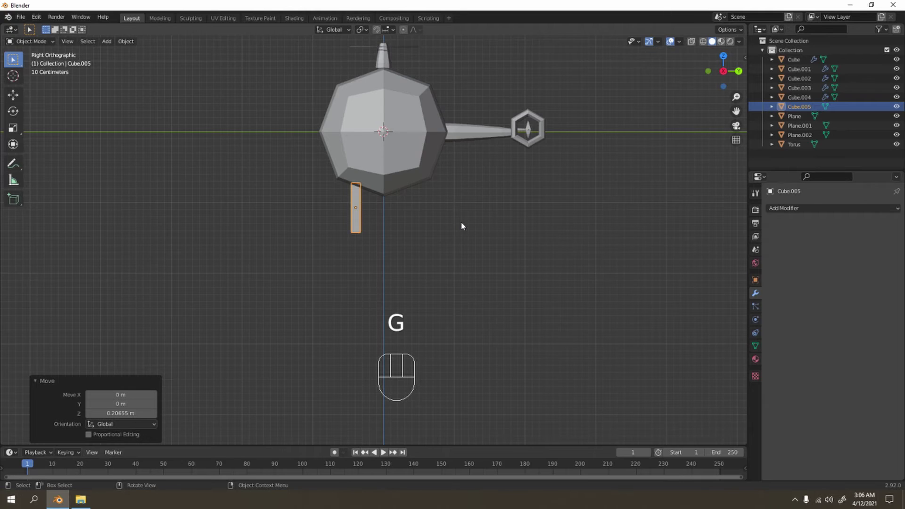
# In front view, move the leg about 0.39 m along positive X away from the body's centre line.
pyautogui.press('KP_1')
pyautogui.keyDown('shift'); pyautogui.scroll(-2, 461, 222); pyautogui.keyUp('shift')
pyautogui.press('g')
pyautogui.press('x')
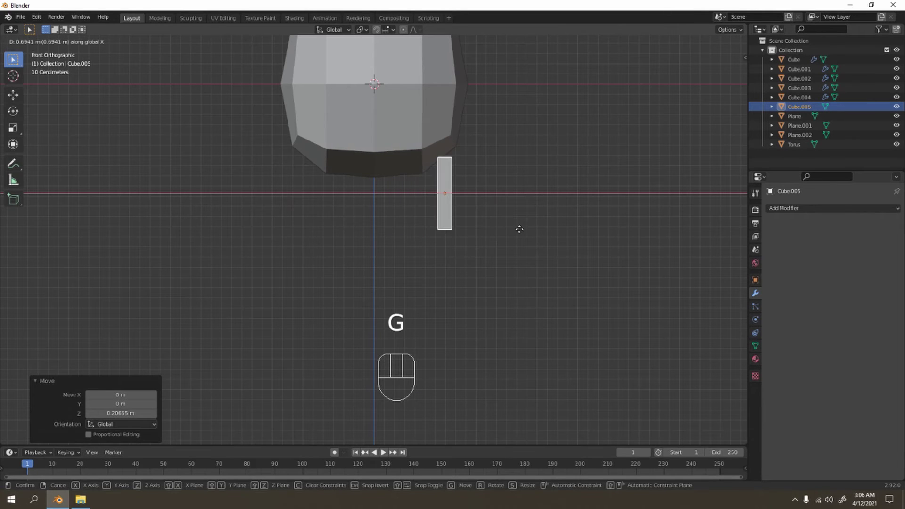
pyautogui.click(483, 229)
# In right view, move the leg about 0.06 m along positive Y, and deselect it.
pyautogui.press('KP_3')
pyautogui.scroll(3, 484, 229)
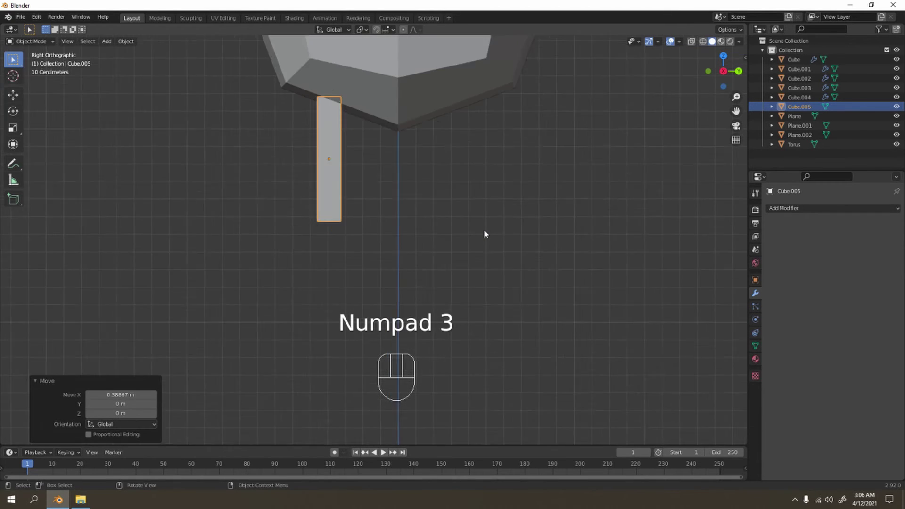
pyautogui.press('g')
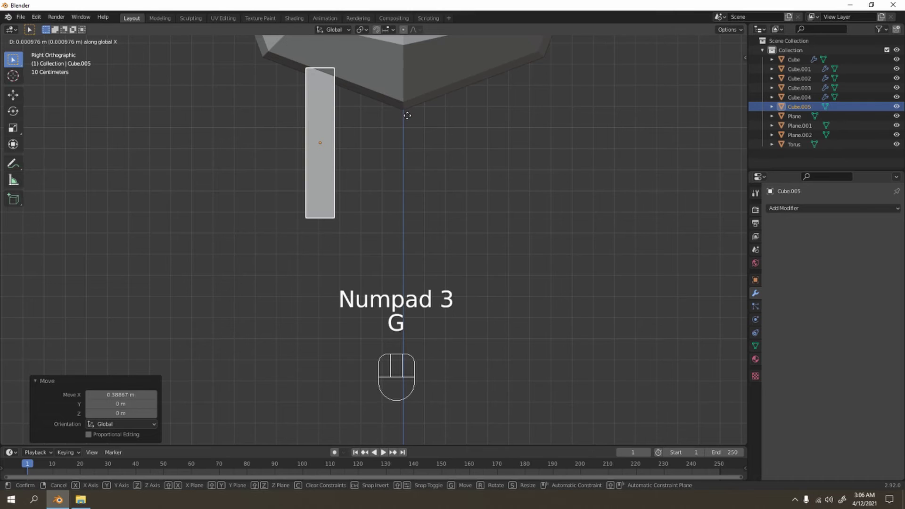
pyautogui.press('y')
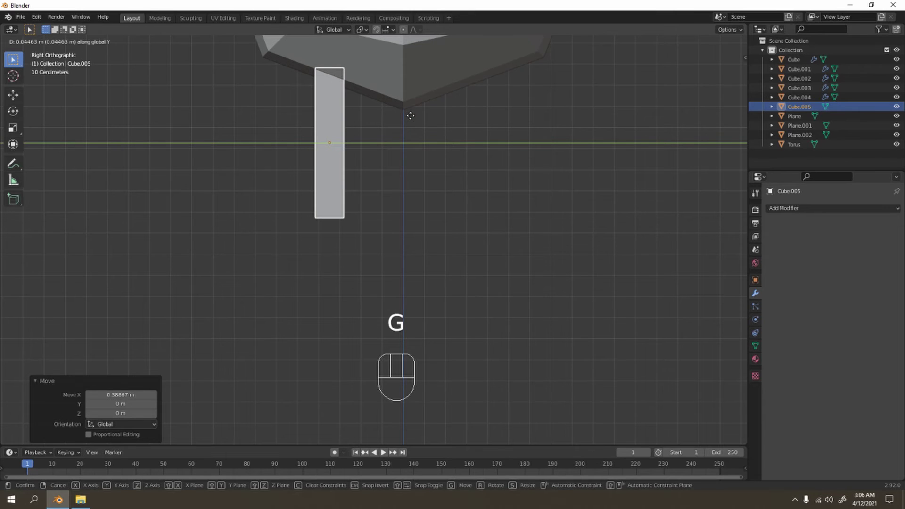
pyautogui.click(413, 119)
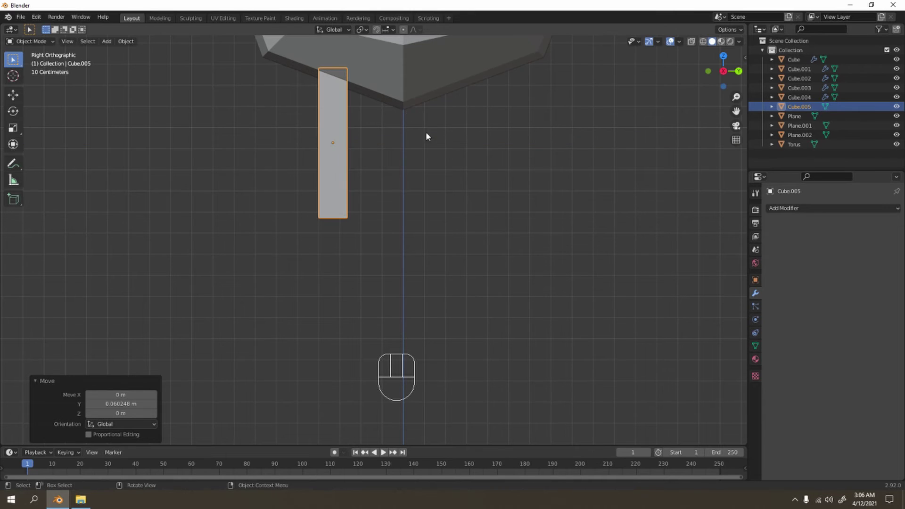
pyautogui.scroll(-8, 532, 180)
pyautogui.click(526, 184)
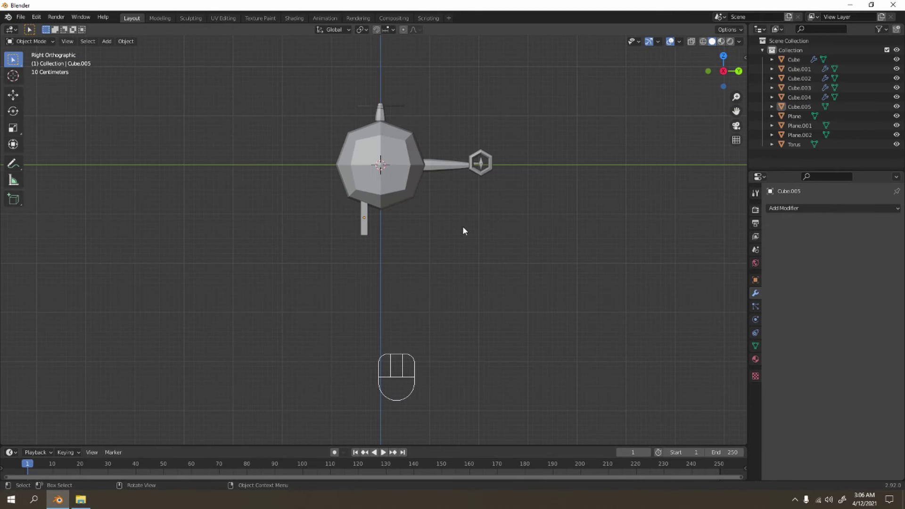
# Thin the leg by scaling it to about 0.506 in X and Y while keeping its Z length.
pyautogui.scroll(4, 385, 241)
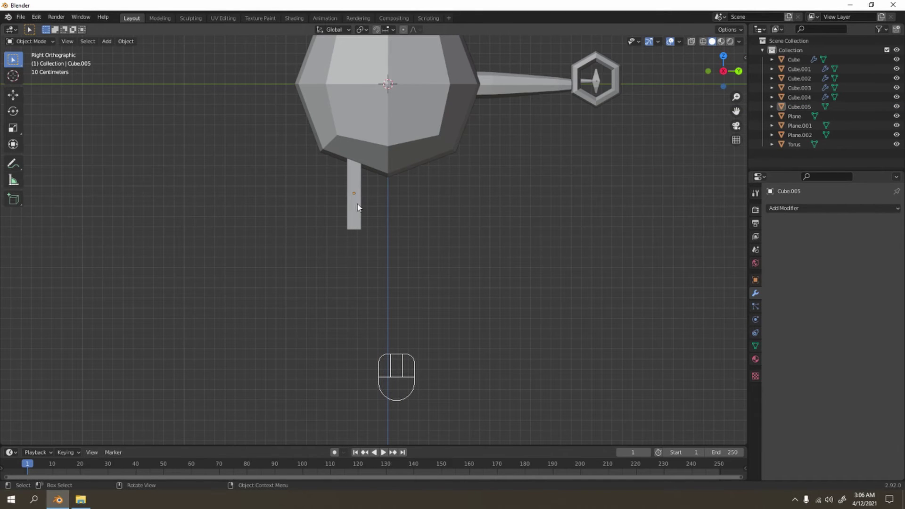
pyautogui.click(358, 207)
pyautogui.press('s')
pyautogui.hotkey('shift', 'z')
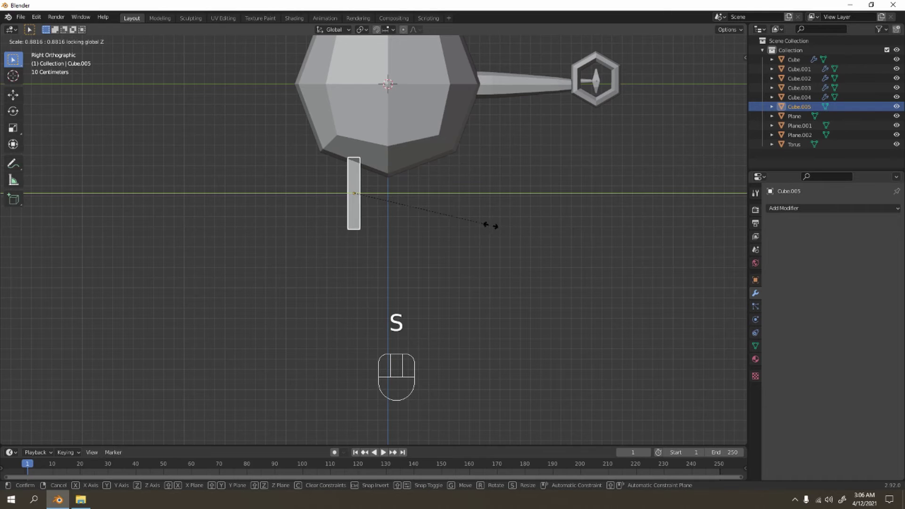
pyautogui.click(434, 193)
# In Edit Mode, move the leg's bottom face about 0.18 m along negative Y to slant the leg forward.
pyautogui.moveTo(378, 205); pyautogui.dragTo(384, 188, button='middle')
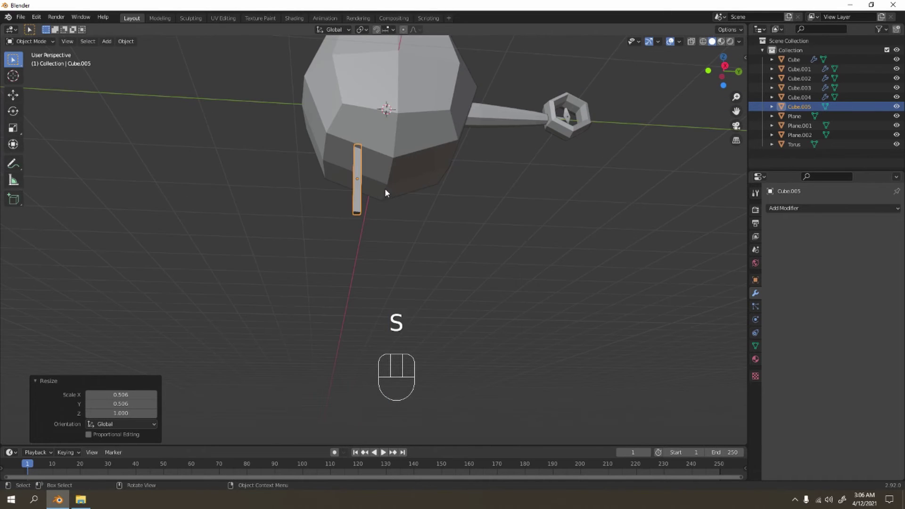
pyautogui.press('Tab')
pyautogui.press('3')
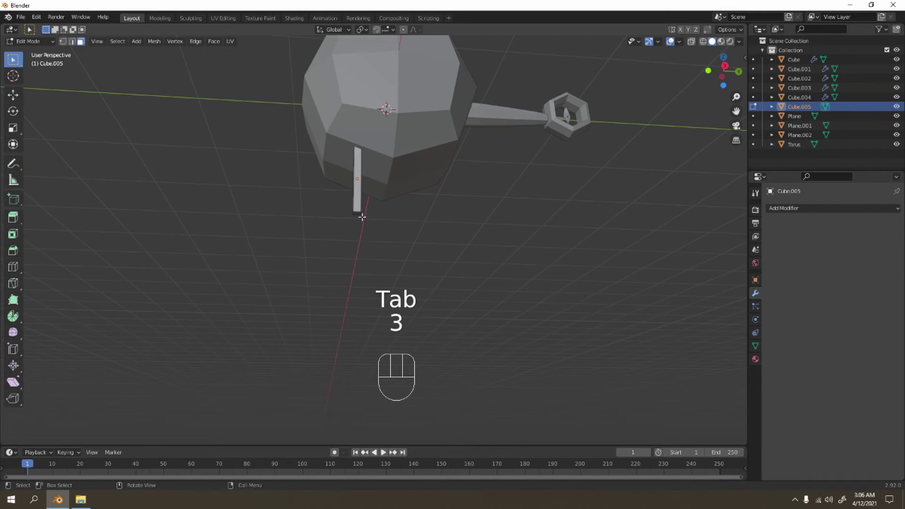
pyautogui.press('KP_3')
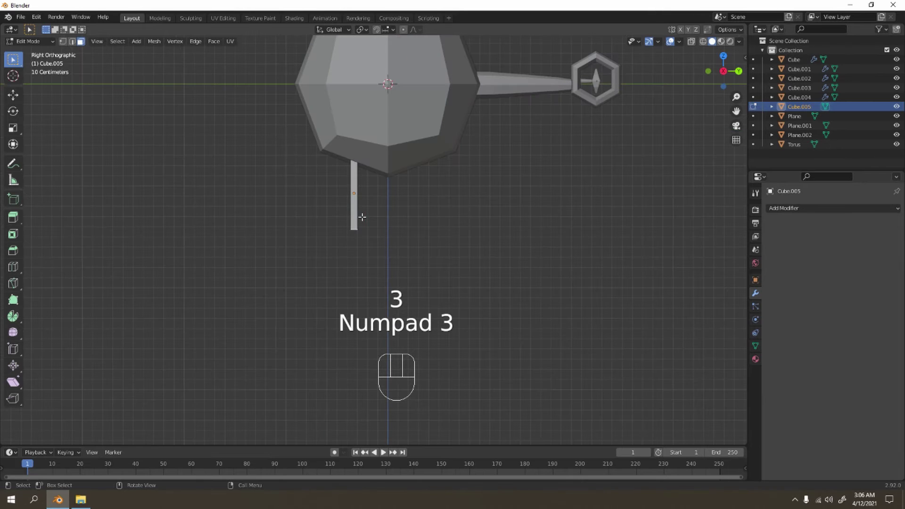
pyautogui.press('g')
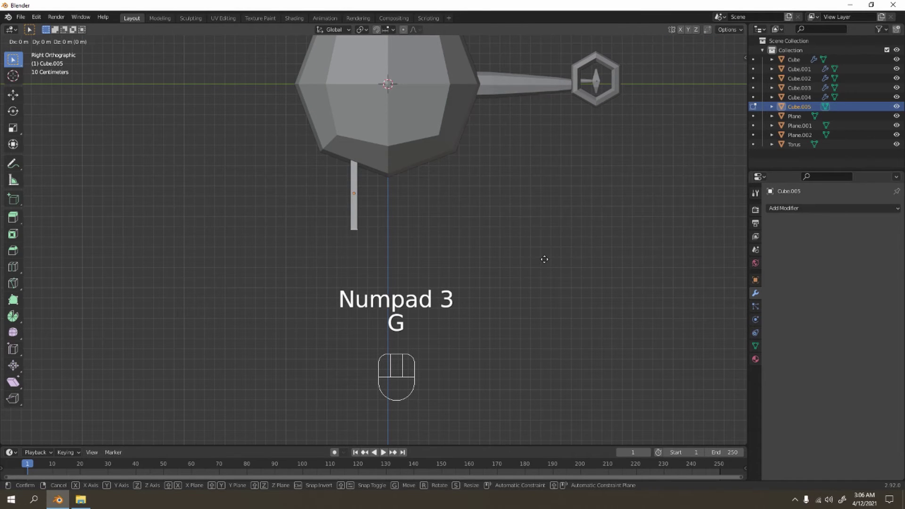
pyautogui.press('y')
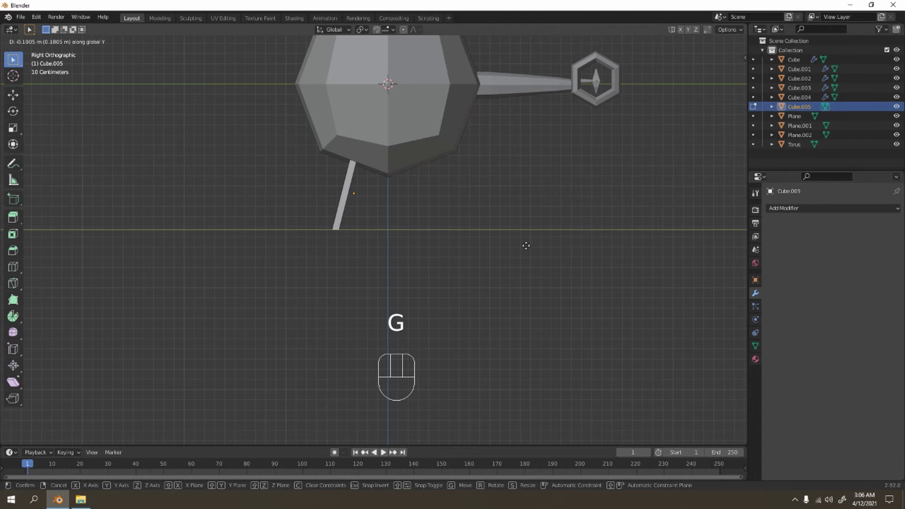
pyautogui.click(526, 245)
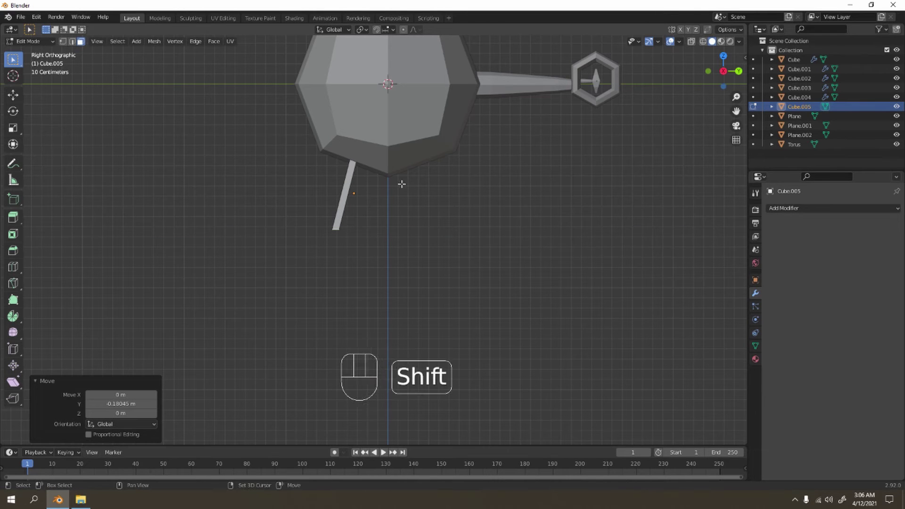
# In front view, move the leg's bottom face about 0.17 m along positive X to splay it outward, and return to Object Mode.
pyautogui.scroll(-4, 401, 186)
pyautogui.moveTo(387, 228); pyautogui.dragTo(487, 246, button='middle')
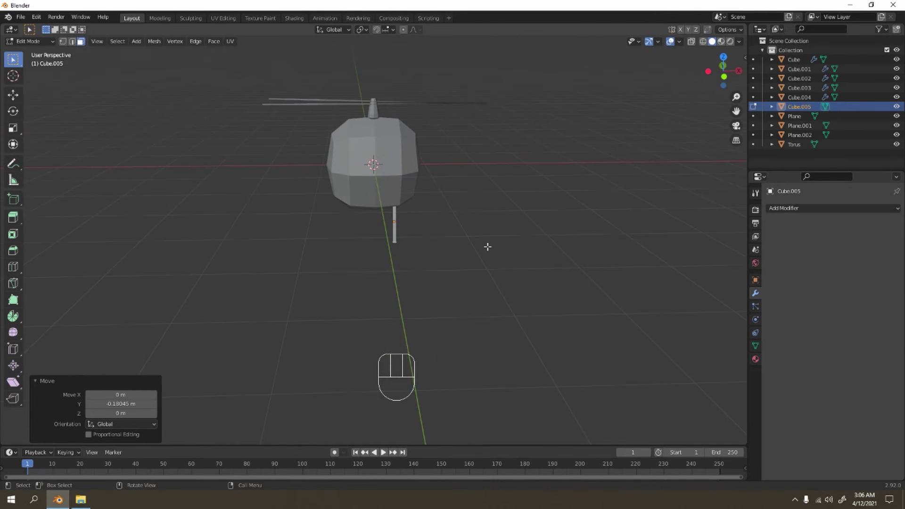
pyautogui.press('KP_1')
pyautogui.scroll(3, 488, 246)
pyautogui.press('g')
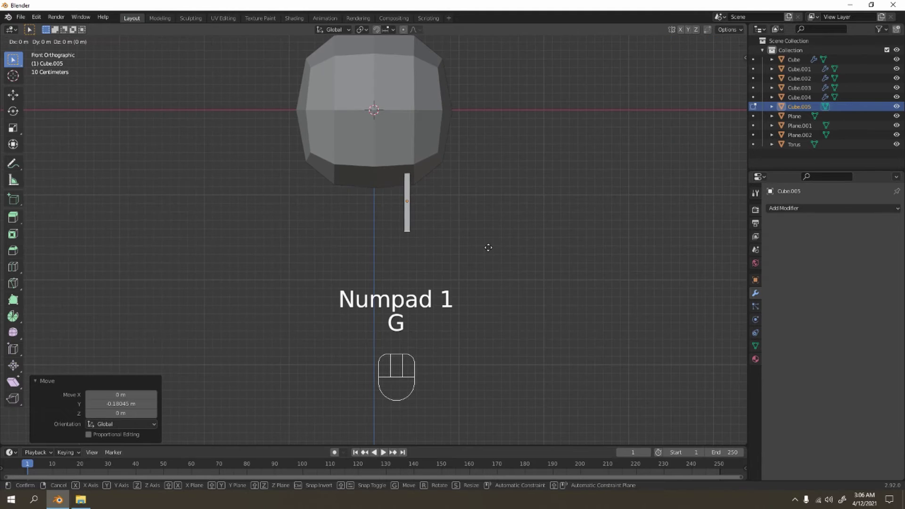
pyautogui.press('x')
pyautogui.click(502, 245)
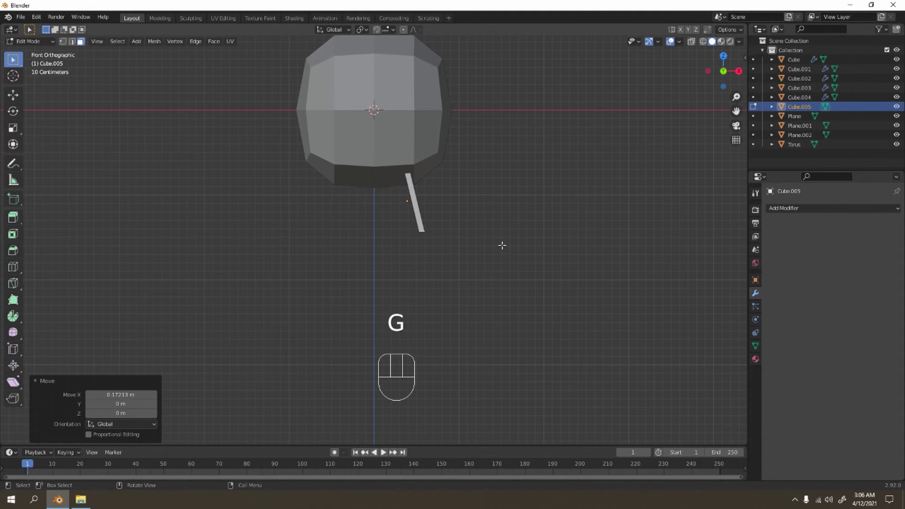
pyautogui.scroll(-3, 566, 202)
pyautogui.moveTo(566, 202); pyautogui.dragTo(358, 217, button='middle')
pyautogui.press('Tab')
# Add a Mirror modifier on the X axis to the leg with the helicopter body (Cube) as mirror object.
pyautogui.click(359, 221)
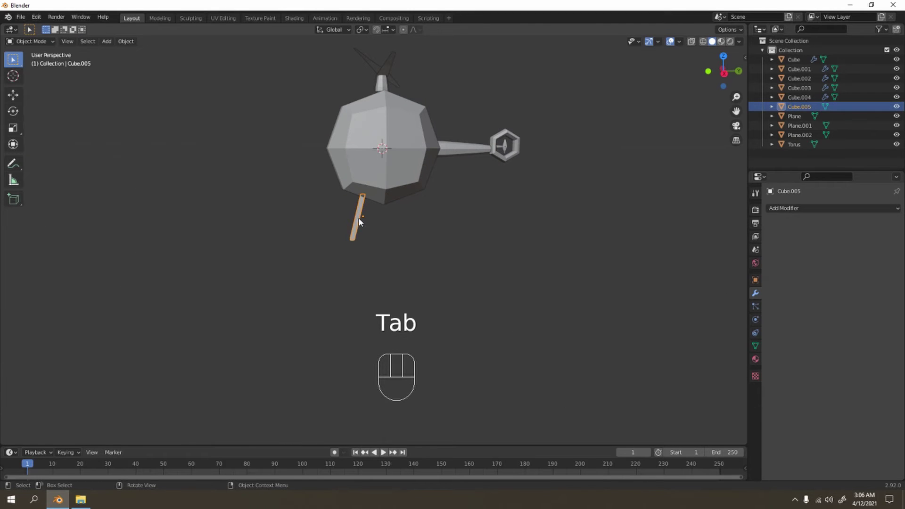
pyautogui.press('KP_1')
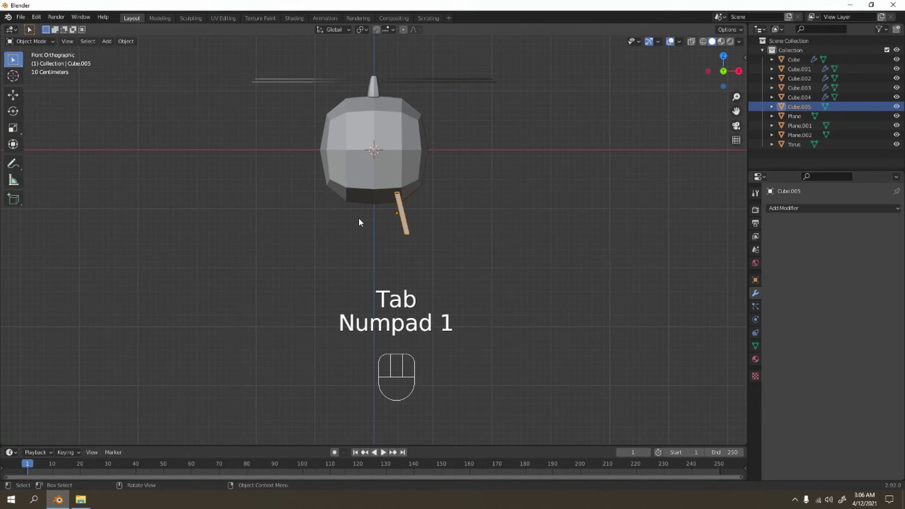
pyautogui.click(805, 208)
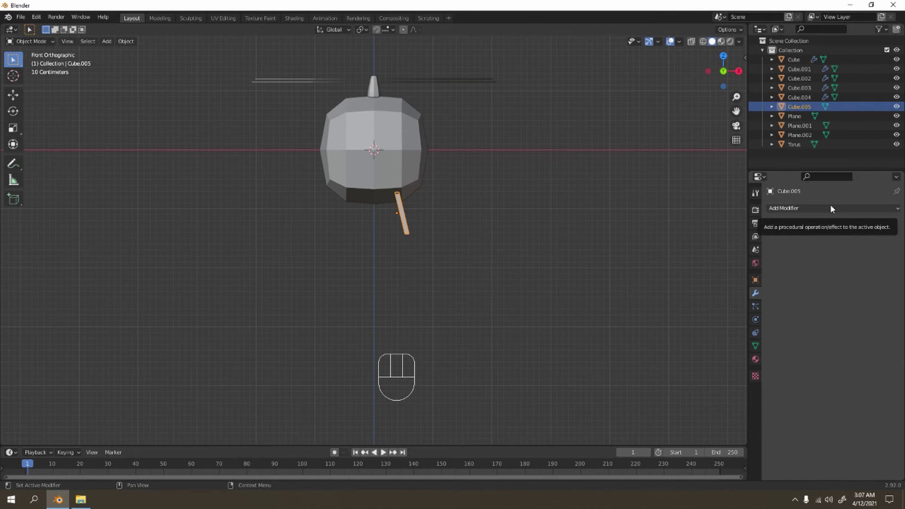
pyautogui.click(830, 205)
pyautogui.click(710, 319)
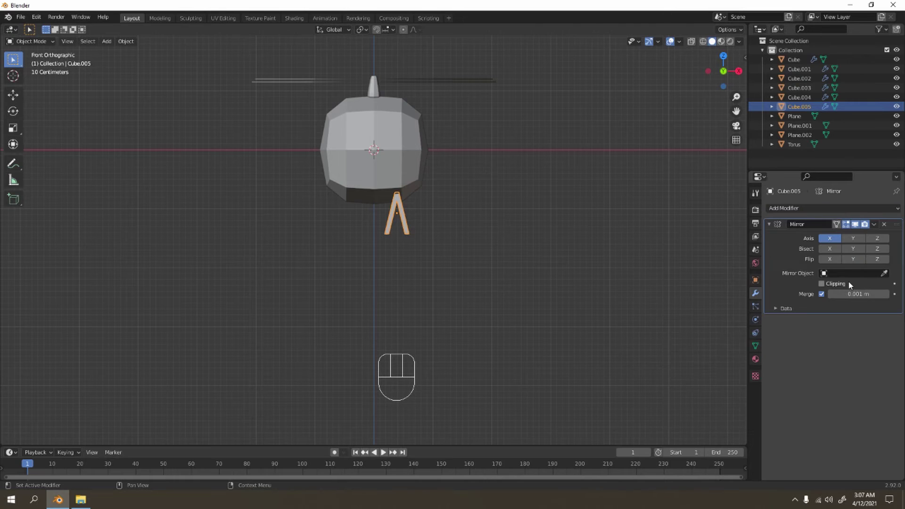
pyautogui.click(884, 273)
pyautogui.click(370, 150)
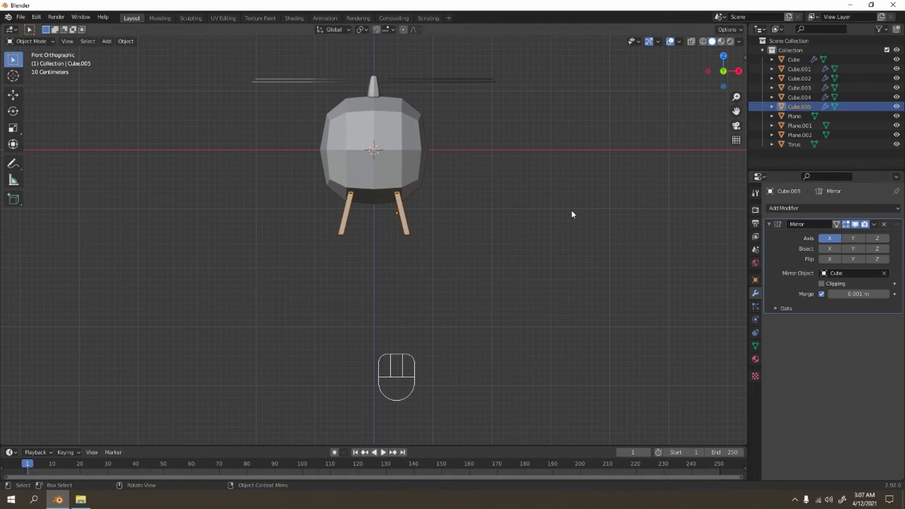
# Add a second Mirror modifier to the leg on the Y axis only, with the helicopter body (Cube) as mirror object.
pyautogui.click(862, 207)
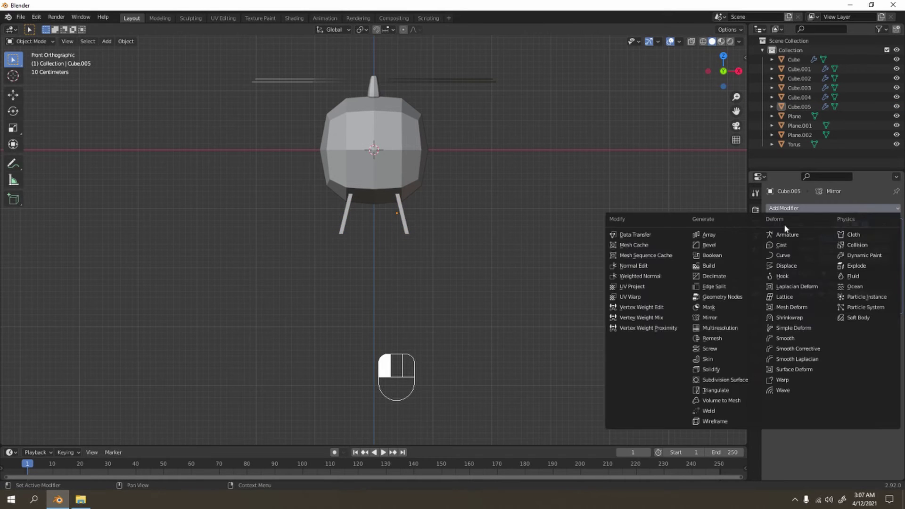
pyautogui.click(728, 317)
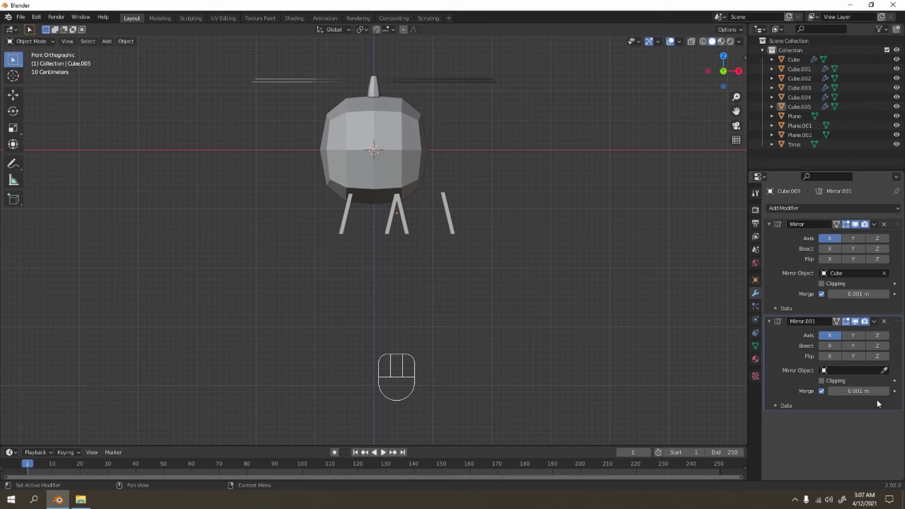
pyautogui.click(884, 371)
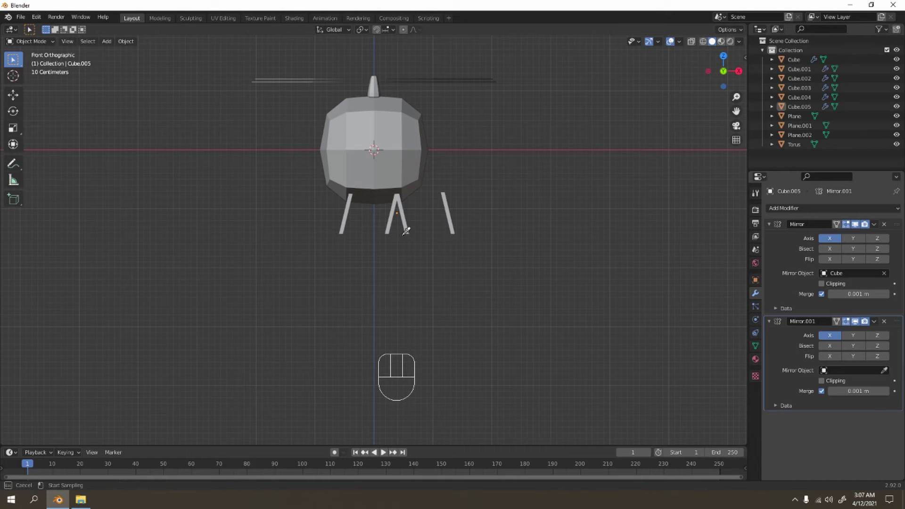
pyautogui.click(371, 135)
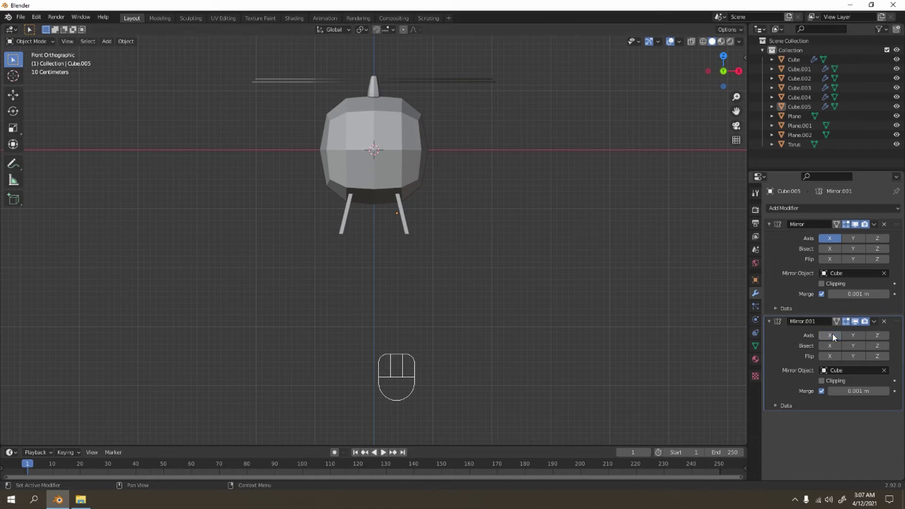
pyautogui.click(852, 335)
# Add a plane mesh and move it about 1.6 m down along Z to the foot of the legs.
pyautogui.moveTo(589, 255); pyautogui.dragTo(448, 163, button='middle')
pyautogui.press('KP_1')
pyautogui.press('KP_3')
pyautogui.scroll(2, 452, 204)
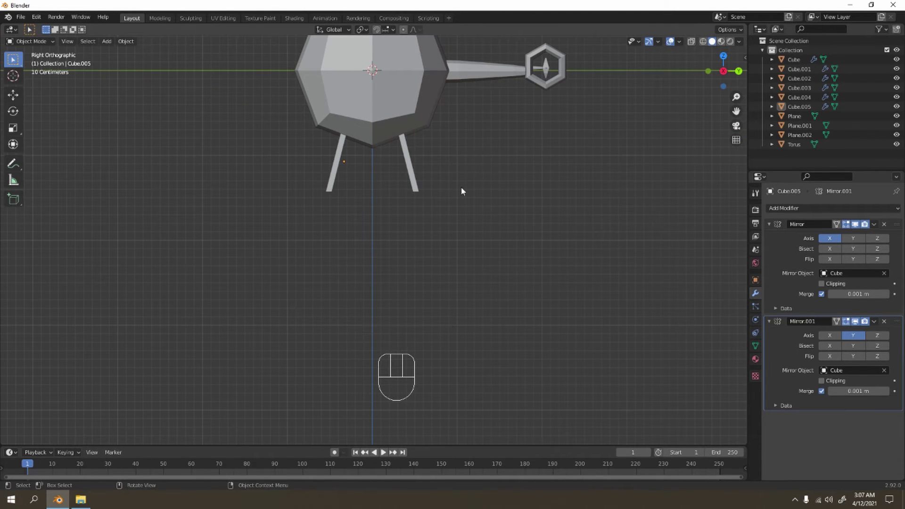
pyautogui.hotkey('shift', 'a')
pyautogui.moveTo(461, 182)
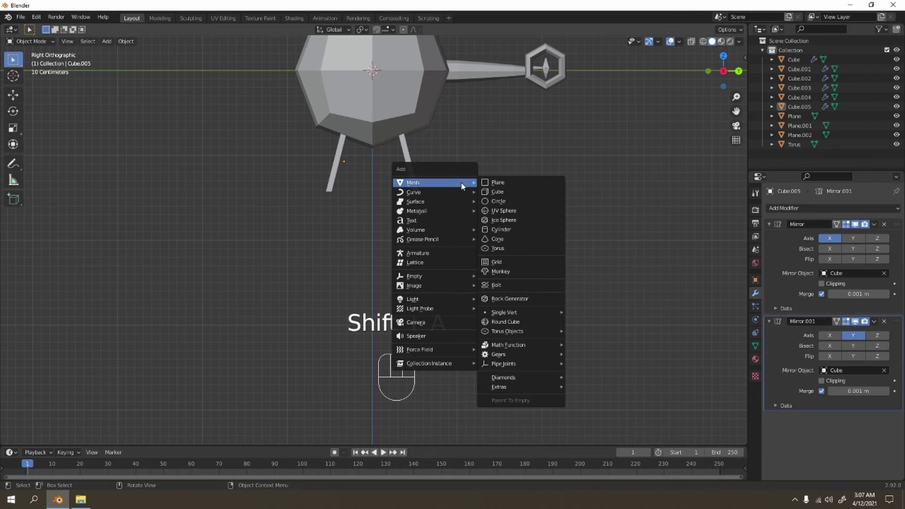
pyautogui.click(494, 184)
pyautogui.scroll(-2, 460, 186)
pyautogui.press('g')
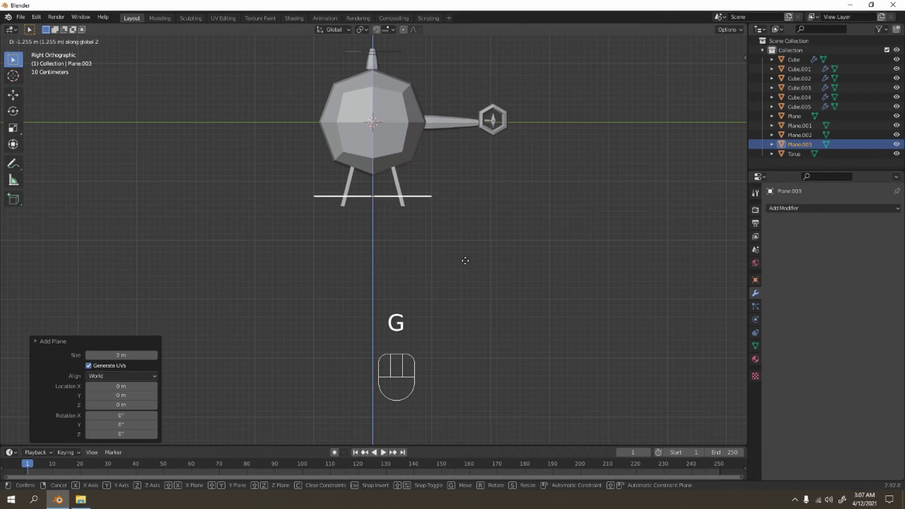
pyautogui.click(466, 273)
# Narrow the new plane by scaling it to about 0.255 along X.
pyautogui.moveTo(466, 273); pyautogui.dragTo(659, 210, button='middle')
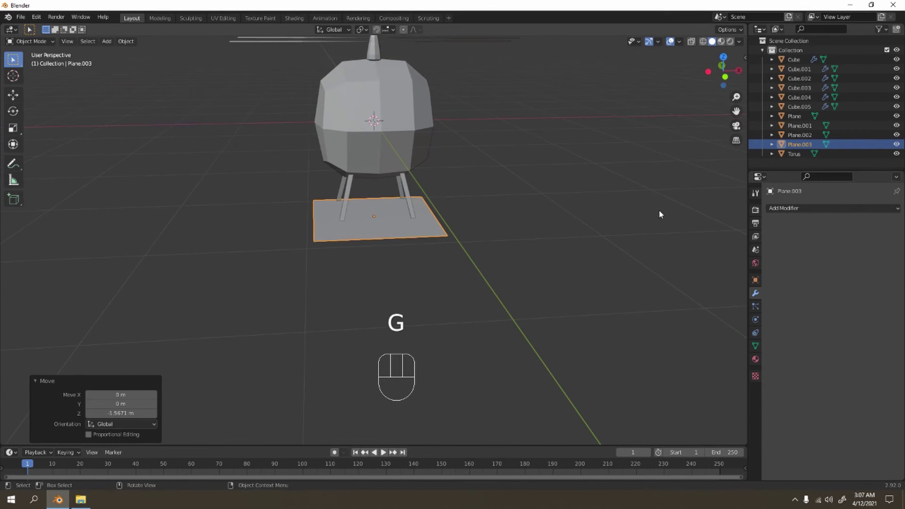
pyautogui.press('s')
pyautogui.press('x')
pyautogui.click(446, 205)
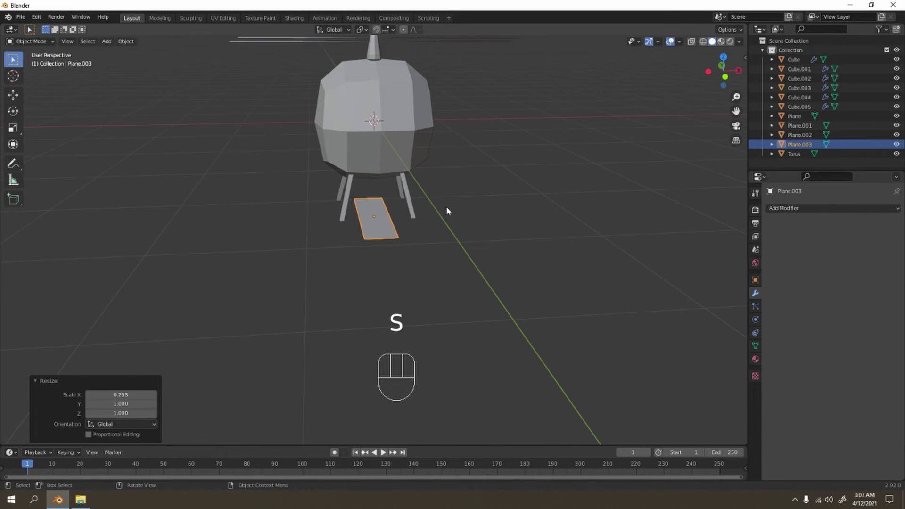
# In front view, scale the plane to about 0.532 in X and move it about 0.56 m along X and 0.12 m up under the leg.
pyautogui.press('KP_1')
pyautogui.scroll(5, 446, 205)
pyautogui.keyDown('shift'); pyautogui.moveTo(404, 202); pyautogui.dragTo(343, 224, button='middle'); pyautogui.keyUp('shift')
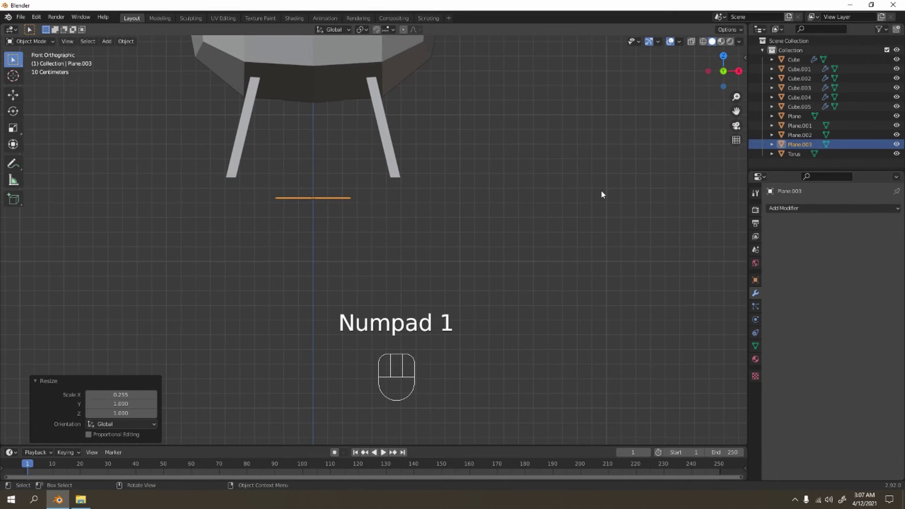
pyautogui.press('s')
pyautogui.press('x')
pyautogui.click(465, 193)
pyautogui.press('g')
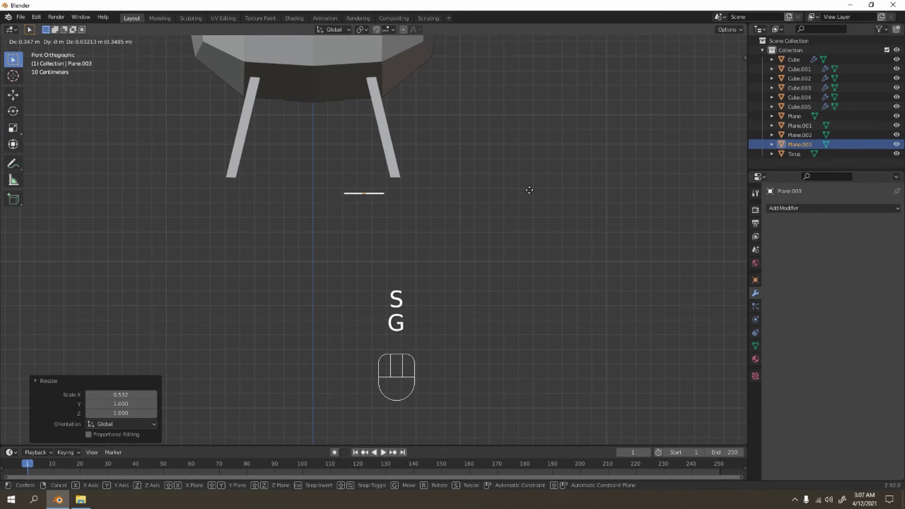
pyautogui.click(553, 180)
# In Edit Mode, add two evenly spaced loop cuts across the length of the skid plane.
pyautogui.scroll(4, 537, 183)
pyautogui.keyDown('shift'); pyautogui.moveTo(508, 185); pyautogui.dragTo(507, 235, button='middle'); pyautogui.keyUp('shift')
pyautogui.scroll(2, 508, 235)
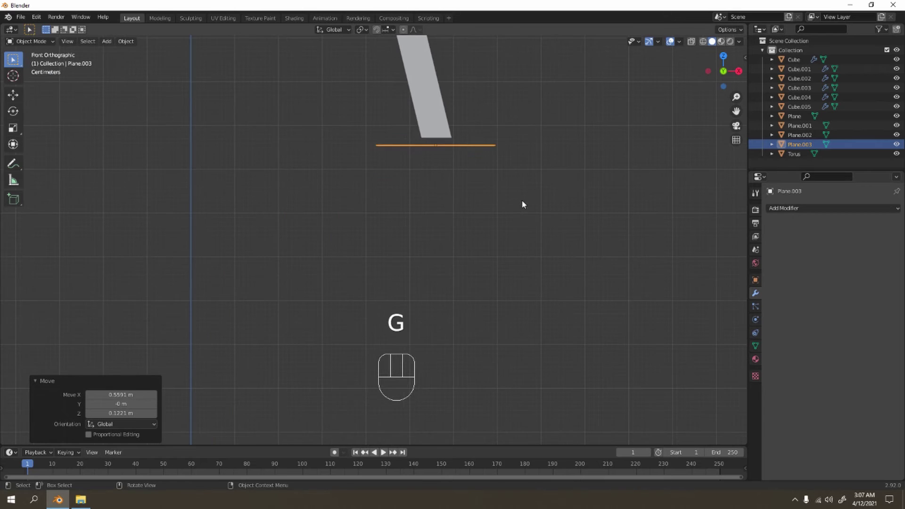
pyautogui.keyDown('shift'); pyautogui.moveTo(560, 181); pyautogui.dragTo(541, 220, button='middle'); pyautogui.keyUp('shift')
pyautogui.scroll(-3, 542, 207)
pyautogui.moveTo(549, 182); pyautogui.dragTo(464, 226, button='middle')
pyautogui.press('Tab')
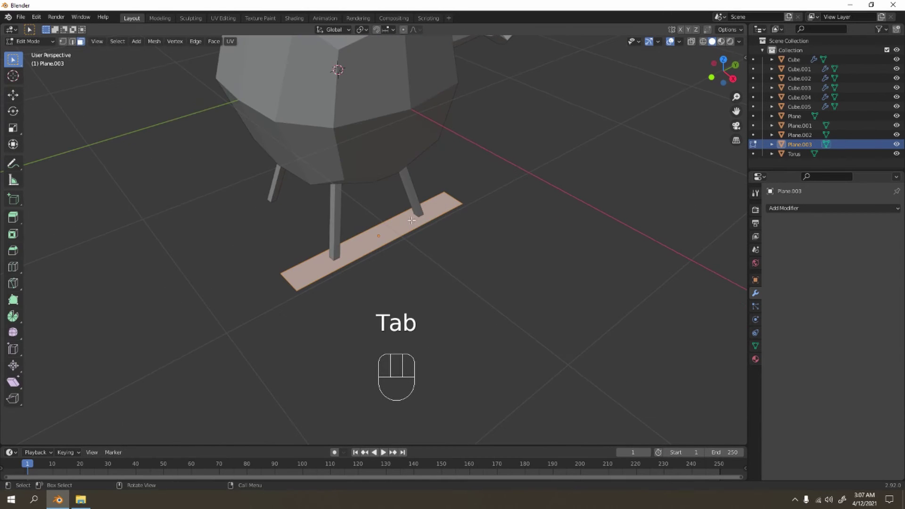
pyautogui.hotkey('ctrl', 'r')
pyautogui.scroll(1, 411, 237)
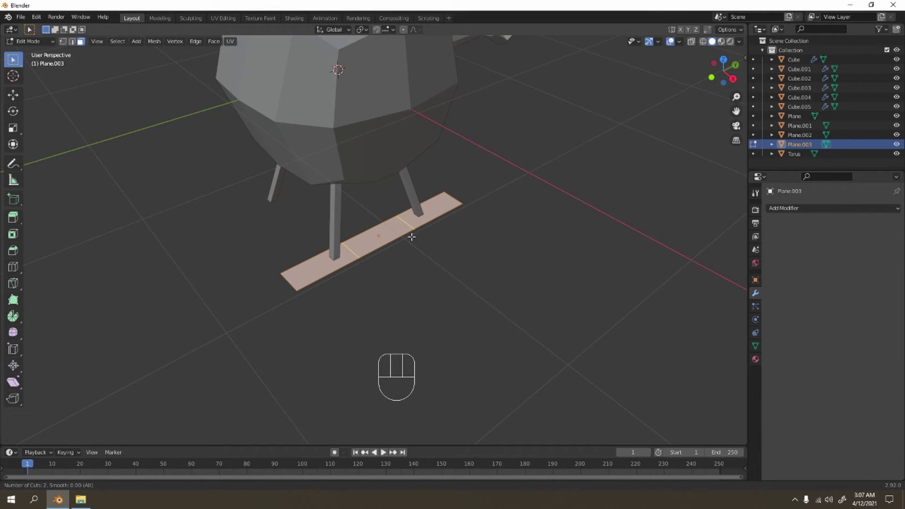
pyautogui.click(411, 237)
# Spread the two loop cuts toward the skid's ends by scaling them to about 2.064 along Y.
pyautogui.press('s')
pyautogui.press('x')
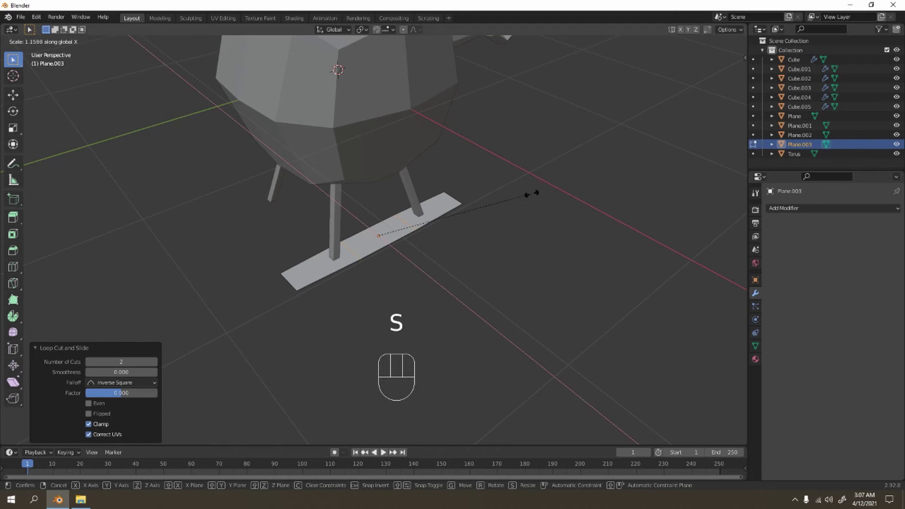
pyautogui.press('y')
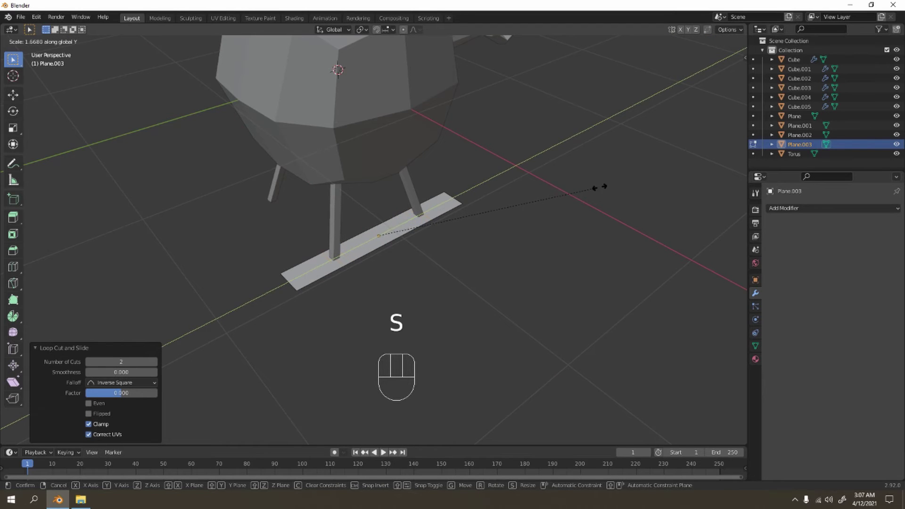
pyautogui.click(653, 177)
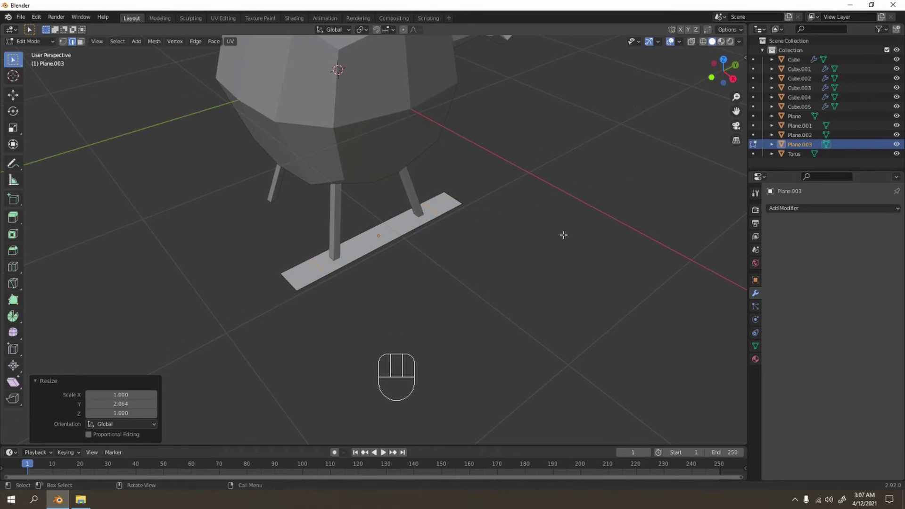
# Select the skid's front and rear end edges and raise them about 0.27 m along Z.
pyautogui.click(299, 283)
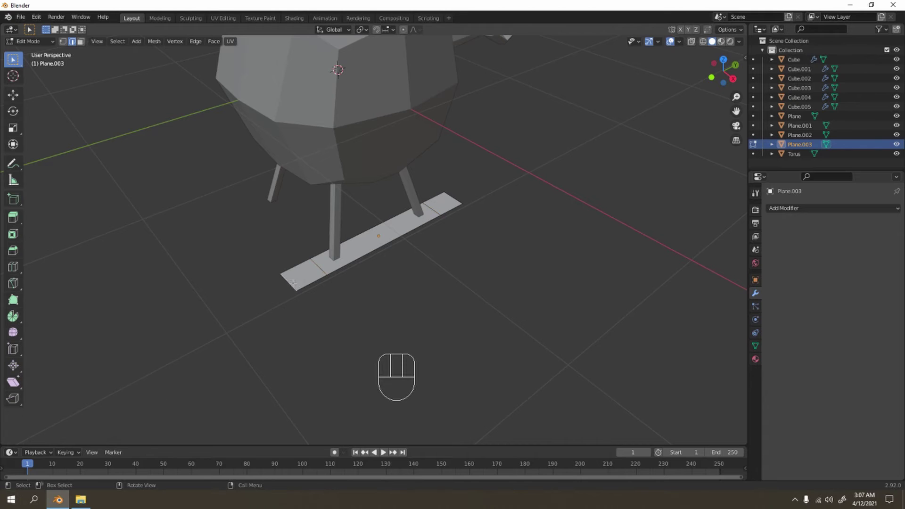
pyautogui.keyDown('shift'); pyautogui.click(450, 197); pyautogui.keyUp('shift')
pyautogui.press('g')
pyautogui.press('z')
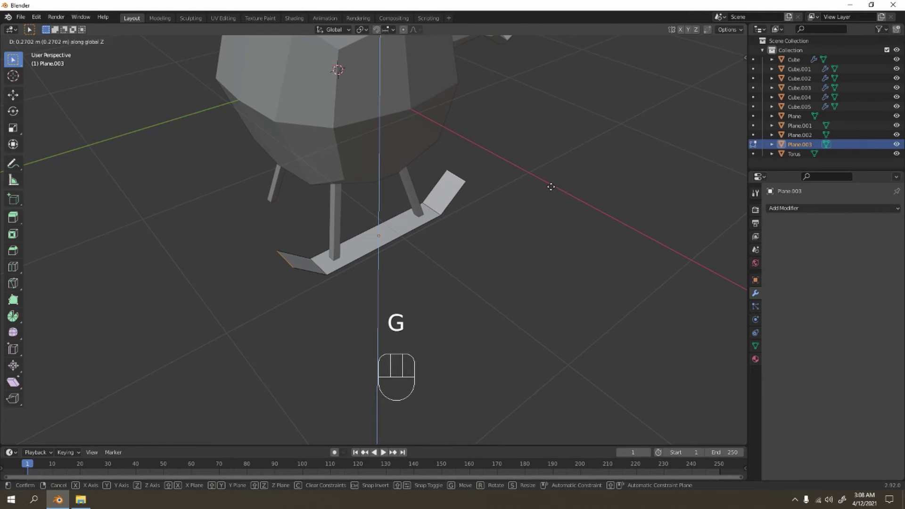
pyautogui.click(551, 187)
# Taper the skid's raised tips by scaling the two end edges down along X, and return to Object Mode.
pyautogui.moveTo(549, 186); pyautogui.dragTo(481, 264, button='middle')
pyautogui.press('KP_1')
pyautogui.press('KP_3')
pyautogui.scroll(-3, 493, 141)
pyautogui.scroll(3, 446, 262)
pyautogui.press('s')
pyautogui.press('x')
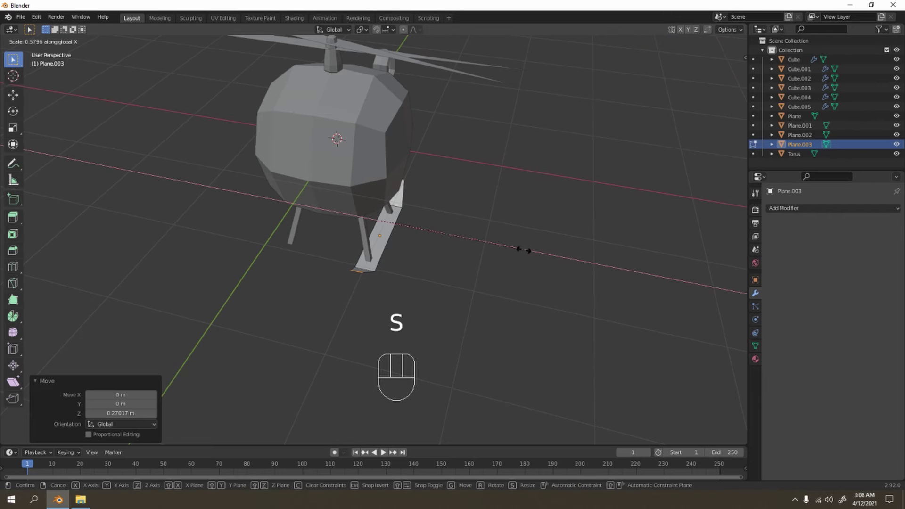
pyautogui.click(450, 255)
pyautogui.moveTo(450, 255); pyautogui.dragTo(456, 279, button='middle')
pyautogui.press('Tab')
# Add a Solidify modifier to the skid and set its thickness to 0.02 m.
pyautogui.scroll(-3, 402, 274)
pyautogui.scroll(4, 402, 244)
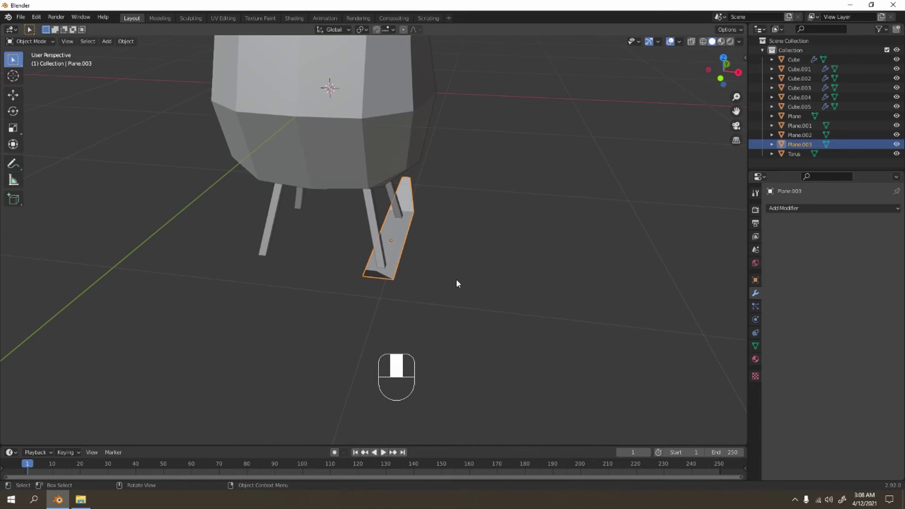
pyautogui.click(493, 255)
pyautogui.click(402, 241)
pyautogui.click(812, 208)
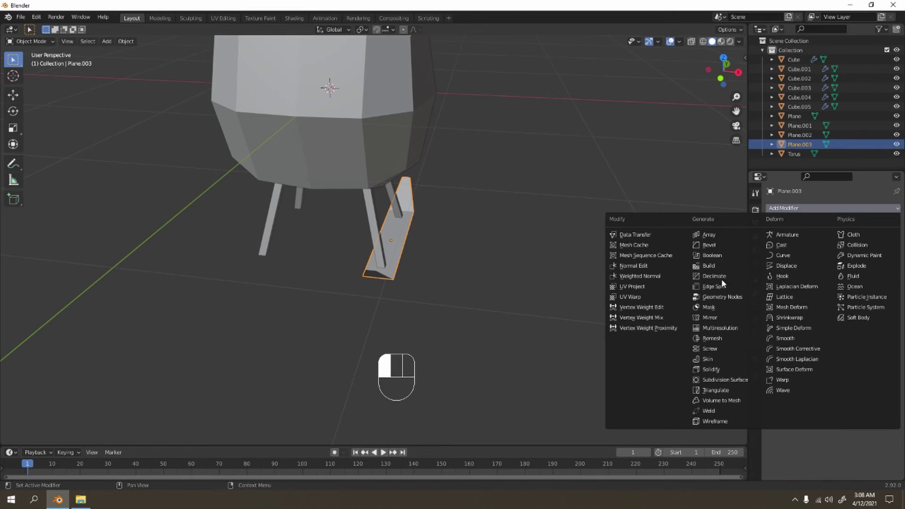
pyautogui.click(714, 370)
pyautogui.moveTo(477, 242); pyautogui.dragTo(426, 223, button='middle')
pyautogui.scroll(4, 431, 245)
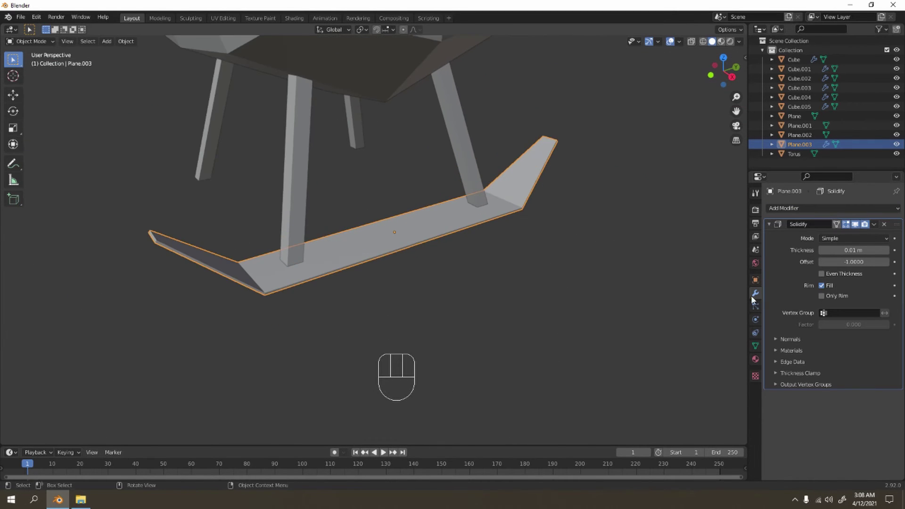
pyautogui.click(885, 251)
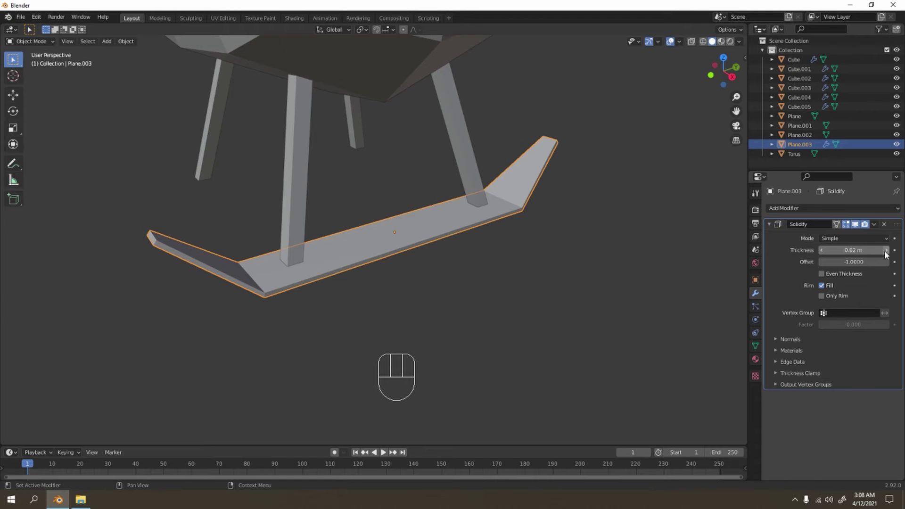
# Apply the skid's Solidify modifier and keep the skid selected.
pyautogui.moveTo(556, 226)
pyautogui.mouseDown(button='middle')
pyautogui.moveTo(513, 209)
pyautogui.moveTo(496, 188)
pyautogui.moveTo(407, 217)
pyautogui.moveTo(422, 222)
pyautogui.moveTo(317, 202)
pyautogui.moveTo(317, 193)
pyautogui.moveTo(502, 224)
pyautogui.moveTo(507, 211)
pyautogui.moveTo(556, 212)
pyautogui.mouseUp(button='middle')
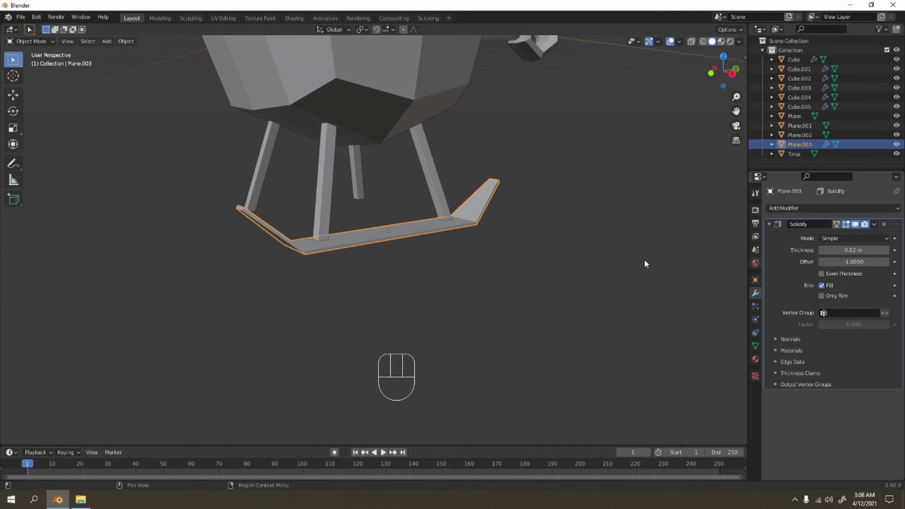
pyautogui.moveTo(644, 258); pyautogui.dragTo(420, 278, button='middle')
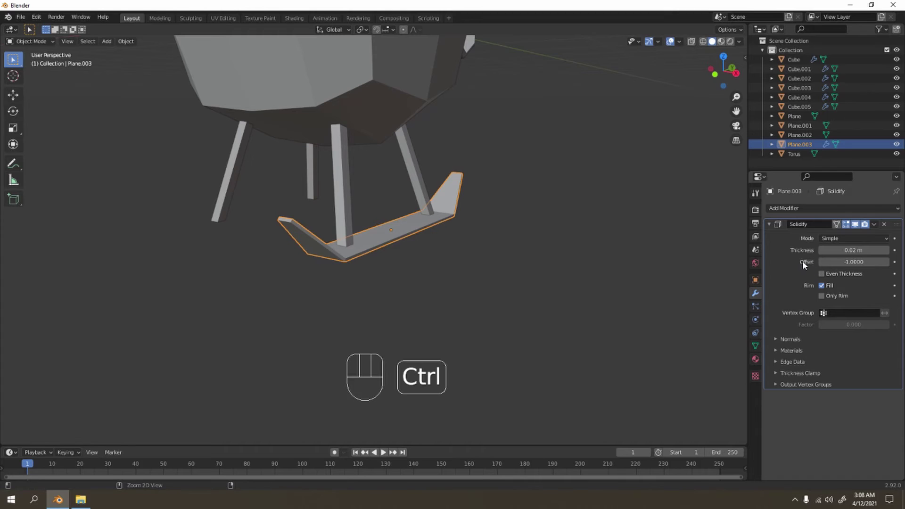
pyautogui.hotkey('ctrl', 'a')
pyautogui.moveTo(503, 272); pyautogui.dragTo(530, 284, button='middle')
pyautogui.click(530, 284)
pyautogui.click(405, 249)
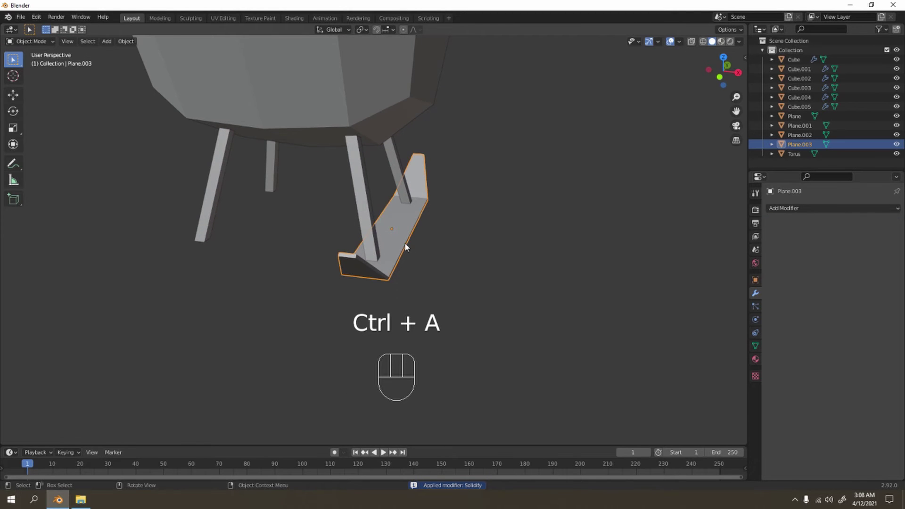
# Add a Mirror modifier on the X axis to the skid with the helicopter body (Cube) as mirror object.
pyautogui.click(830, 208)
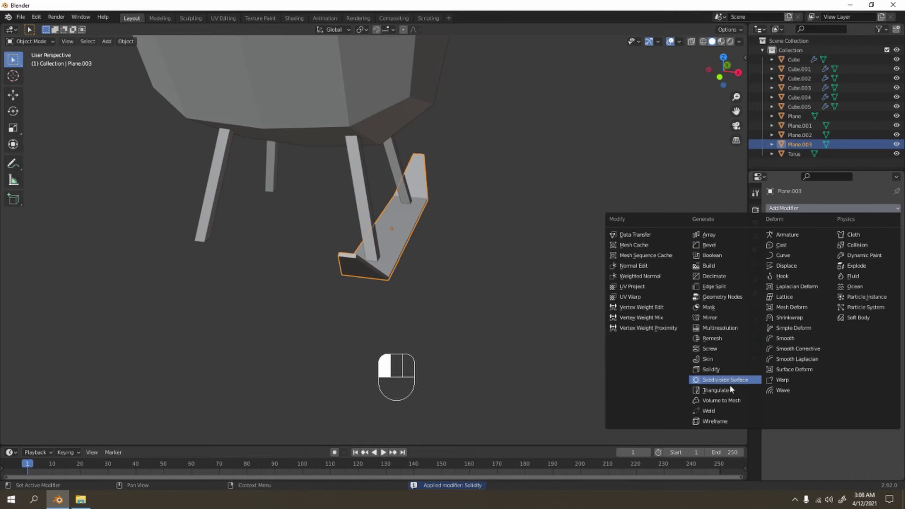
pyautogui.click(722, 316)
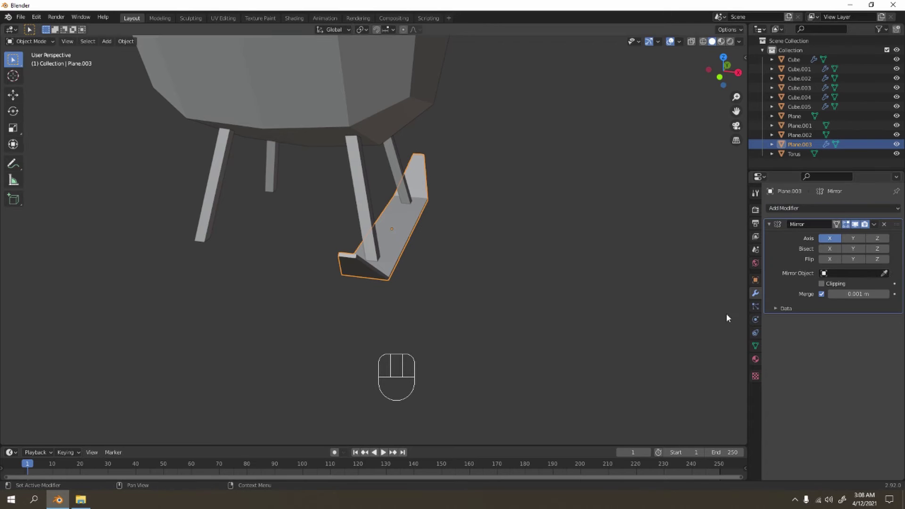
pyautogui.click(885, 276)
pyautogui.click(300, 92)
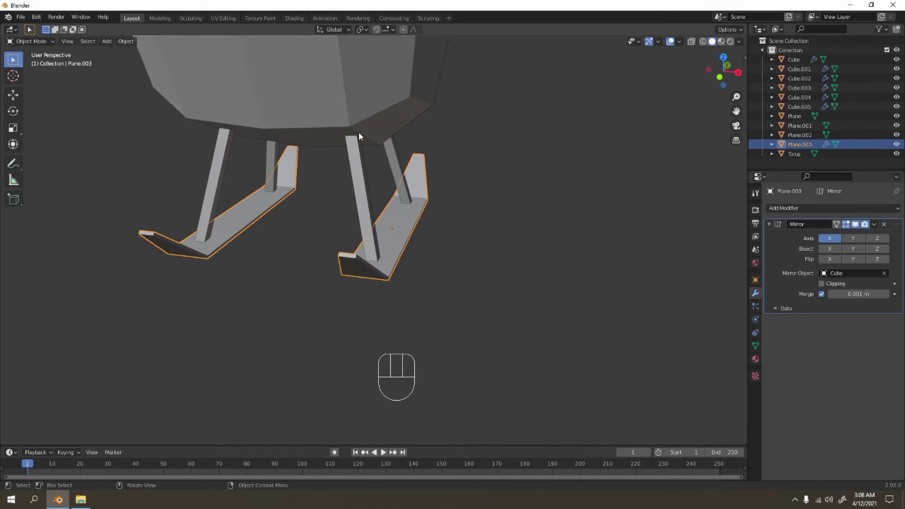
# Examine the helicopter with its landing skids from several angles, switching to the Shading workspace and back to Layout.
pyautogui.scroll(-10, 598, 151)
pyautogui.moveTo(397, 199)
pyautogui.mouseDown(button='middle')
pyautogui.moveTo(298, 185)
pyautogui.moveTo(400, 216)
pyautogui.moveTo(453, 168)
pyautogui.moveTo(350, 159)
pyautogui.moveTo(306, 167)
pyautogui.moveTo(354, 192)
pyautogui.moveTo(401, 186)
pyautogui.mouseUp(button='middle')
pyautogui.scroll(4, 536, 175)
pyautogui.moveTo(402, 185)
pyautogui.keyDown('shift'); pyautogui.mouseDown(button='middle')
pyautogui.moveTo(389, 177)
pyautogui.moveTo(400, 180)
pyautogui.mouseUp(button='middle'); pyautogui.keyUp('shift')
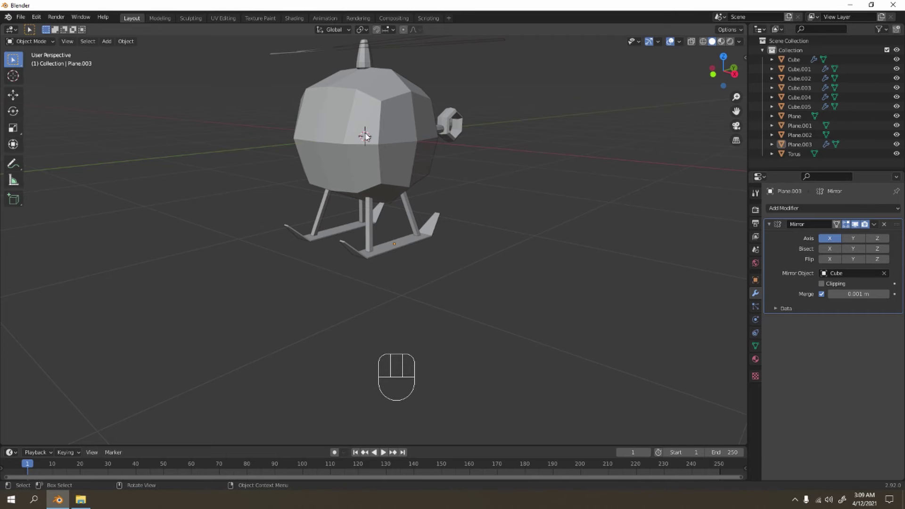
pyautogui.click(291, 18)
pyautogui.moveTo(423, 126); pyautogui.dragTo(429, 75, button='middle')
pyautogui.scroll(4, 467, 138)
pyautogui.click(131, 18)
pyautogui.scroll(-3, 465, 172)
# Select the helicopter body (Cube) and apply its Mirror modifier.
pyautogui.click(403, 168)
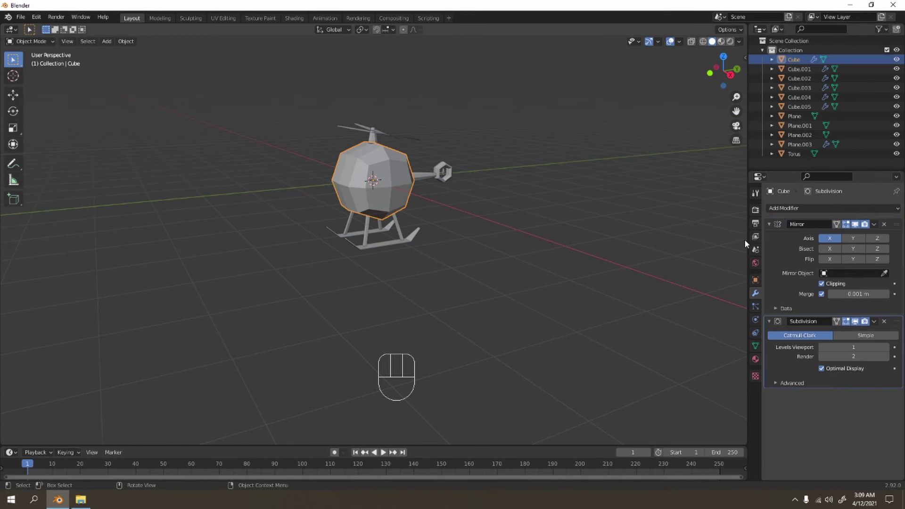
pyautogui.hotkey('ctrl', 'a')
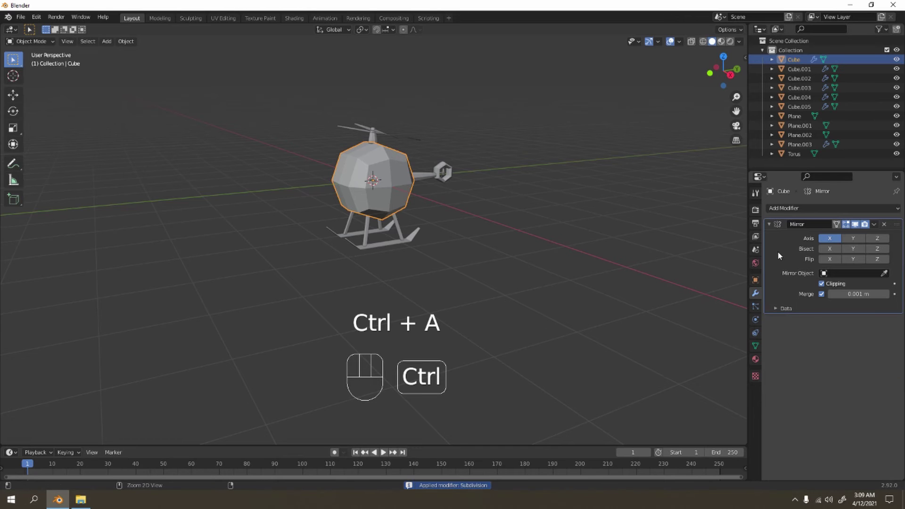
pyautogui.hotkey('ctrl', 'z')
pyautogui.click(786, 241)
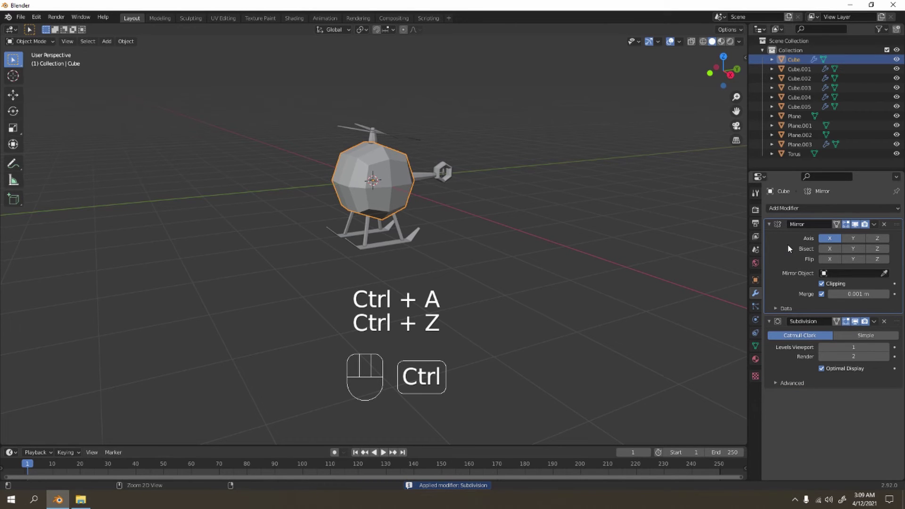
pyautogui.hotkey('ctrl', 'a')
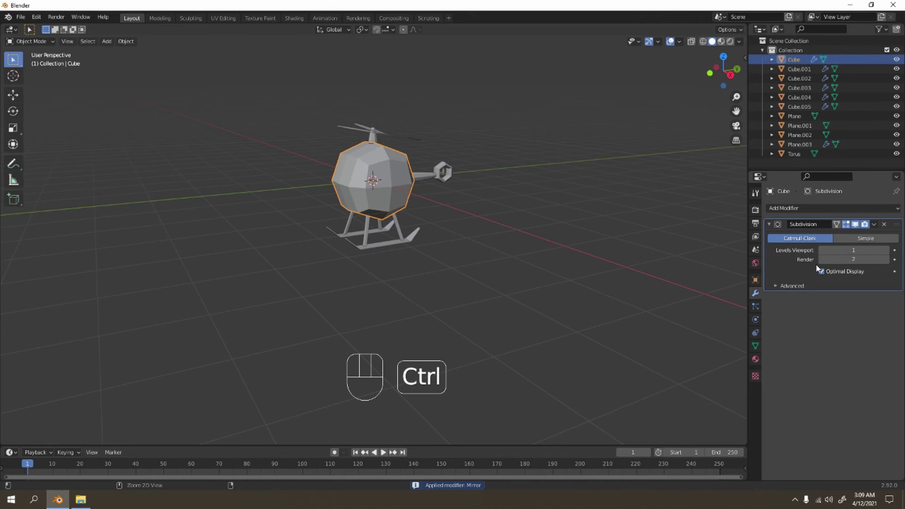
# Apply the body's Subdivision modifier and select the two stacked side faces nearest the tail in face mode.
pyautogui.hotkey('ctrl', 'a')
pyautogui.scroll(4, 473, 192)
pyautogui.moveTo(474, 193); pyautogui.dragTo(493, 143, button='middle')
pyautogui.press('Tab')
pyautogui.click(445, 132)
pyautogui.press('3')
pyautogui.click(430, 122)
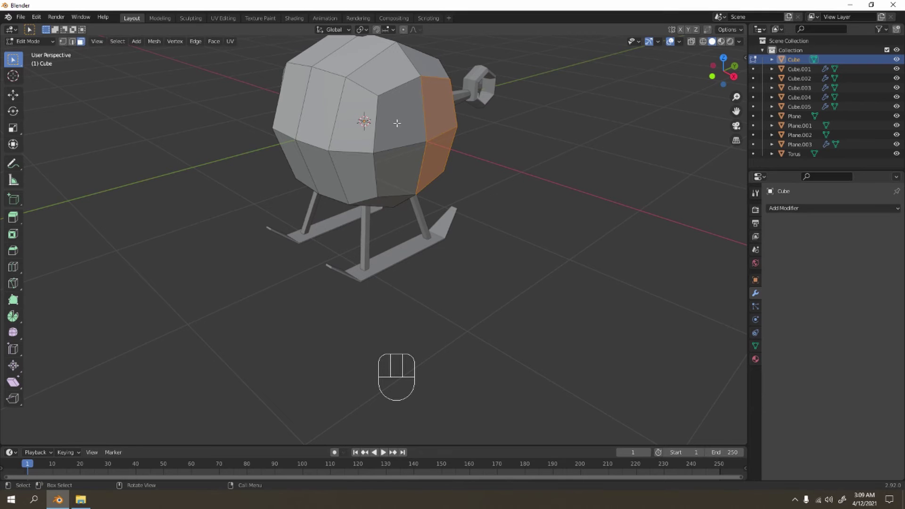
pyautogui.moveTo(403, 159); pyautogui.dragTo(511, 175, button='middle')
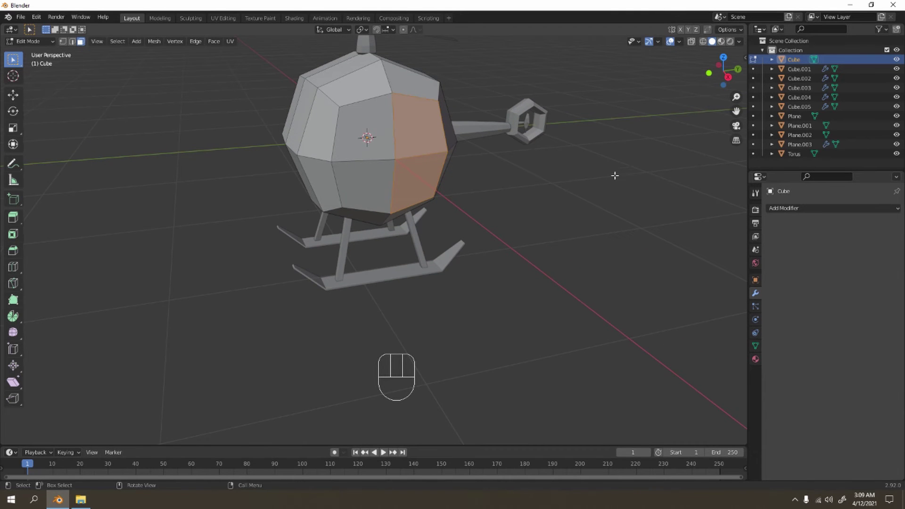
# Inset the two selected side faces by about 0.02 m and extrude them about 0.022 m inward along X.
pyautogui.press('i')
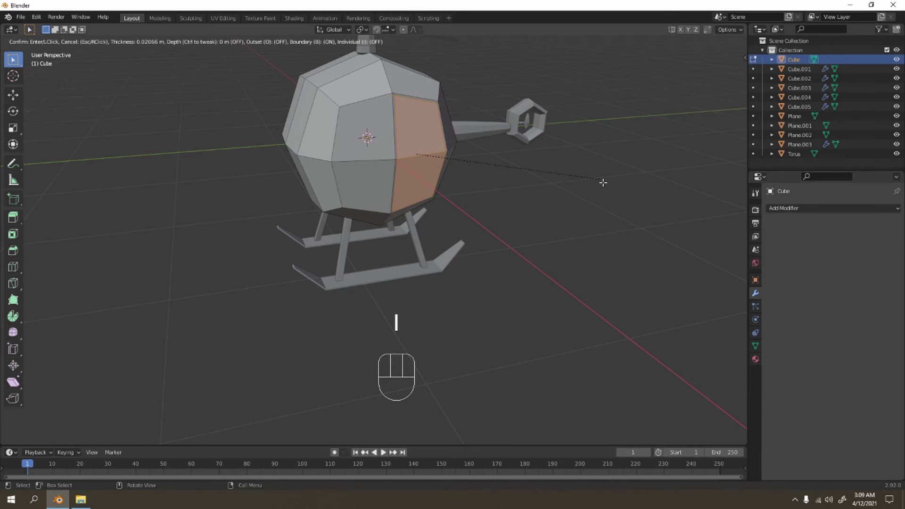
pyautogui.click(601, 182)
pyautogui.scroll(1, 455, 148)
pyautogui.keyDown('shift'); pyautogui.moveTo(455, 147); pyautogui.dragTo(413, 222, button='middle'); pyautogui.keyUp('shift')
pyautogui.scroll(4, 426, 226)
pyautogui.press('e')
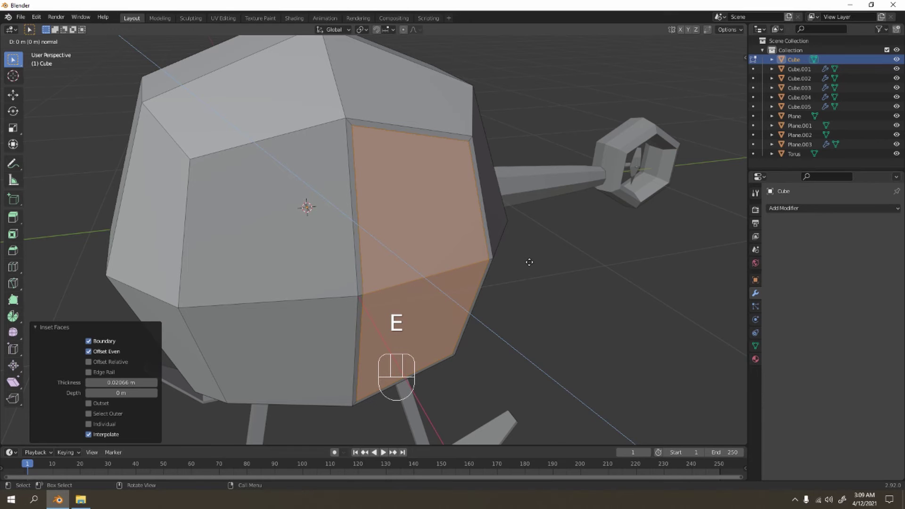
pyautogui.press('x')
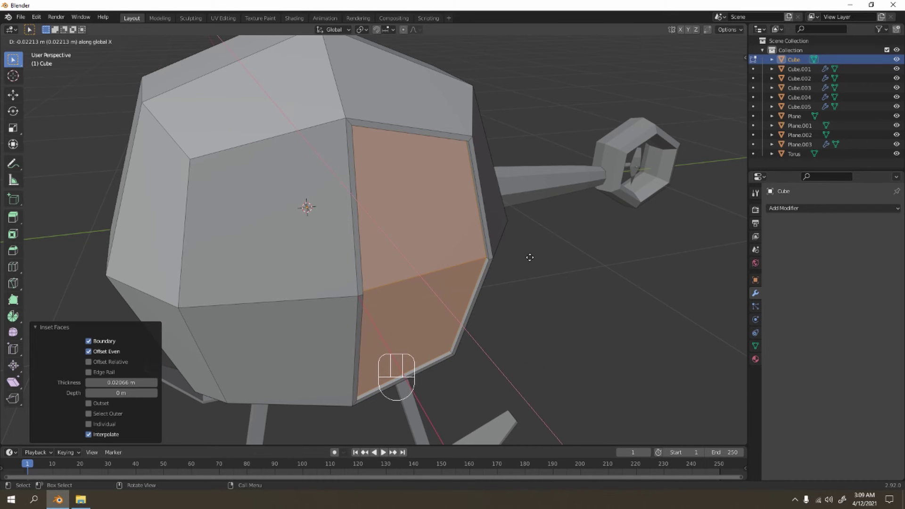
pyautogui.click(530, 257)
# Inset the recessed door faces by about 0.012 m, extrude them about 0.03 m outward along X, and return to Object Mode.
pyautogui.press('i')
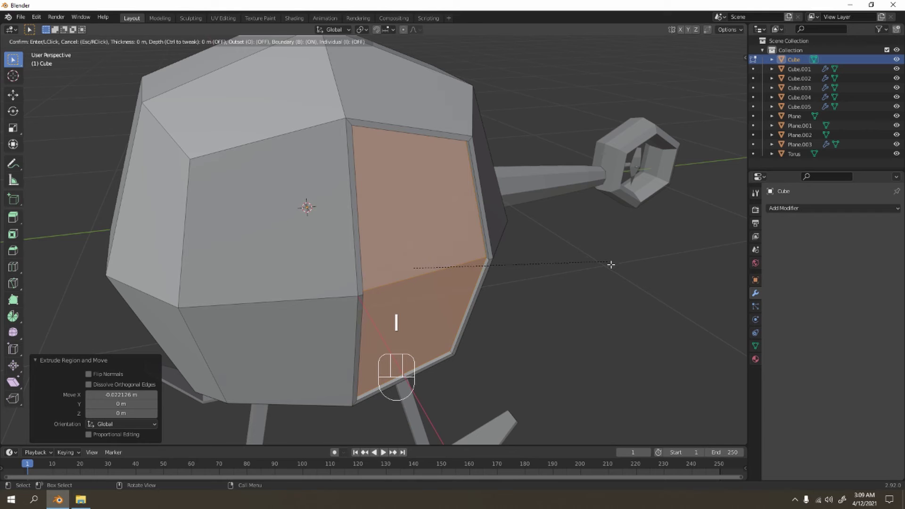
pyautogui.click(606, 258)
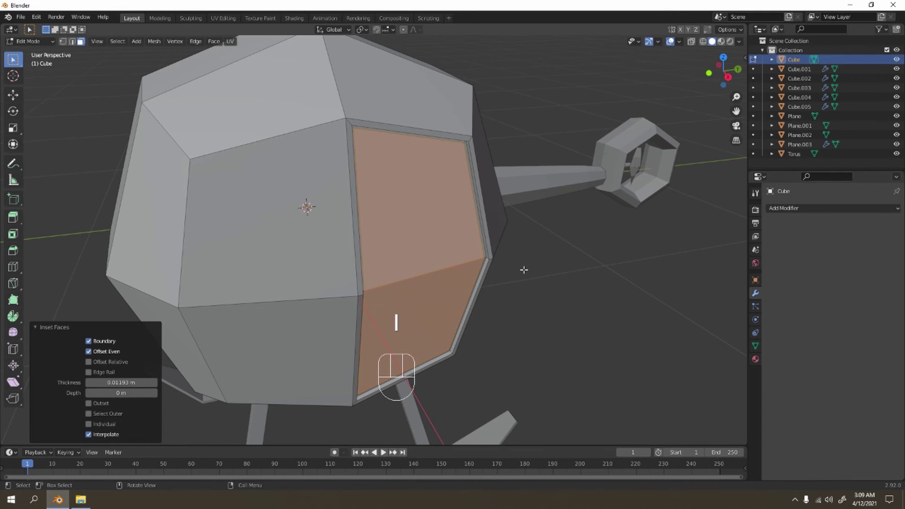
pyautogui.press('e')
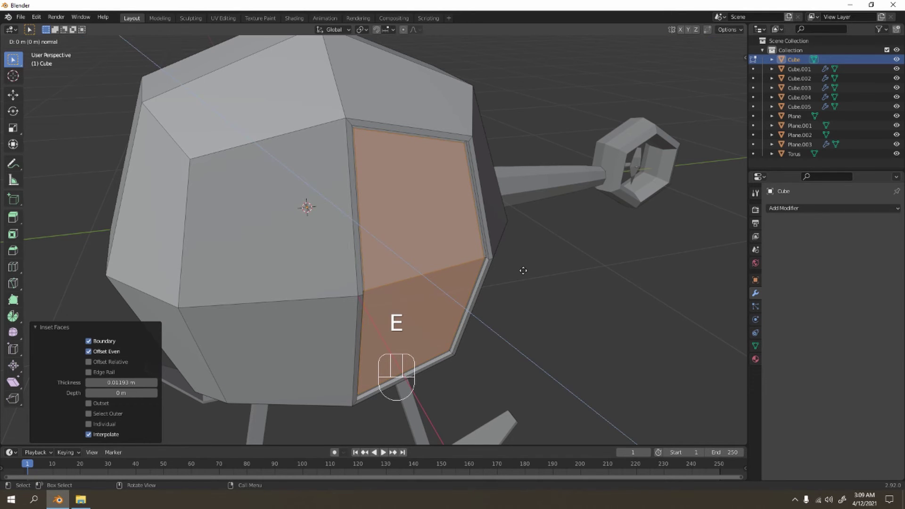
pyautogui.press('x')
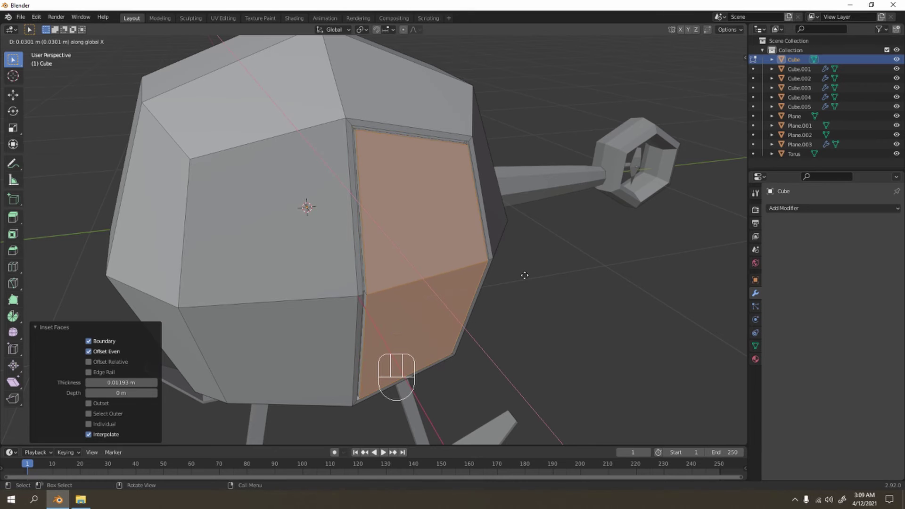
pyautogui.click(524, 275)
pyautogui.scroll(-4, 591, 253)
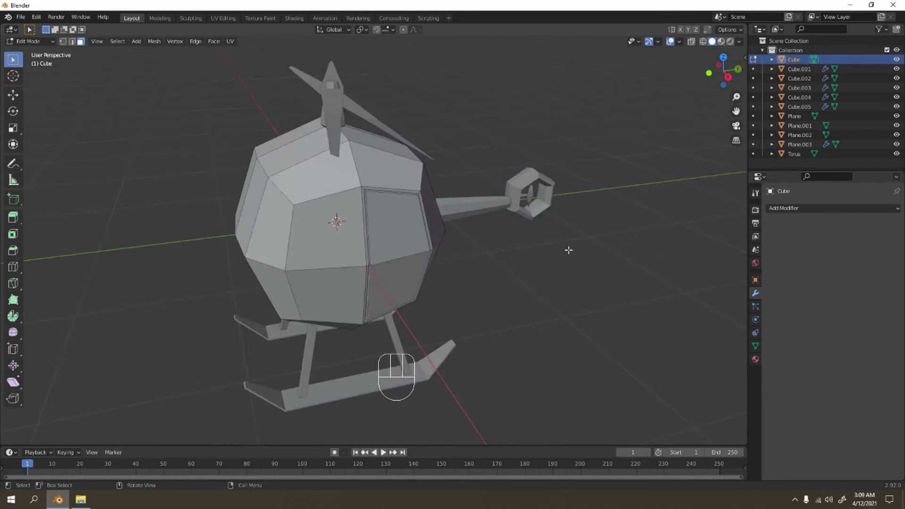
pyautogui.press('Tab')
# Add a mesh plane and rotate it 90° about the Y axis.
pyautogui.moveTo(574, 253); pyautogui.dragTo(348, 260, button='middle')
pyautogui.scroll(-5, 477, 133)
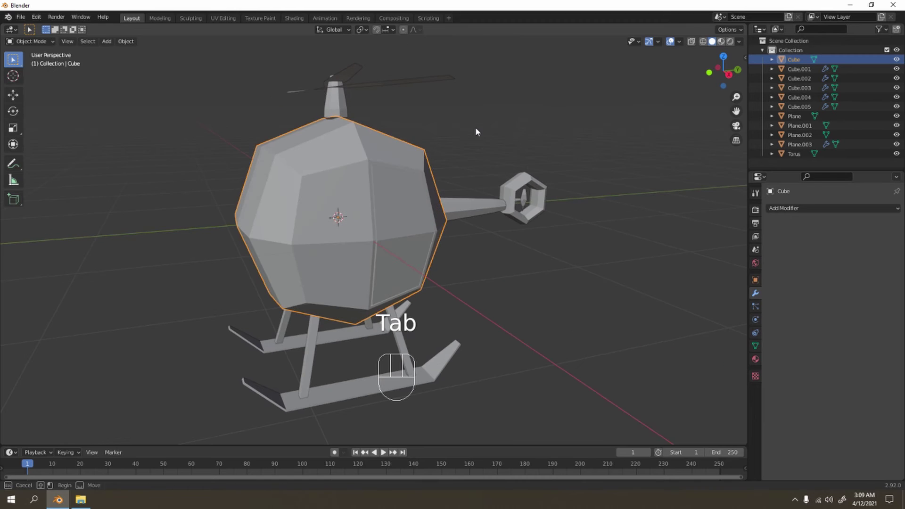
pyautogui.moveTo(468, 239); pyautogui.dragTo(473, 226, button='middle')
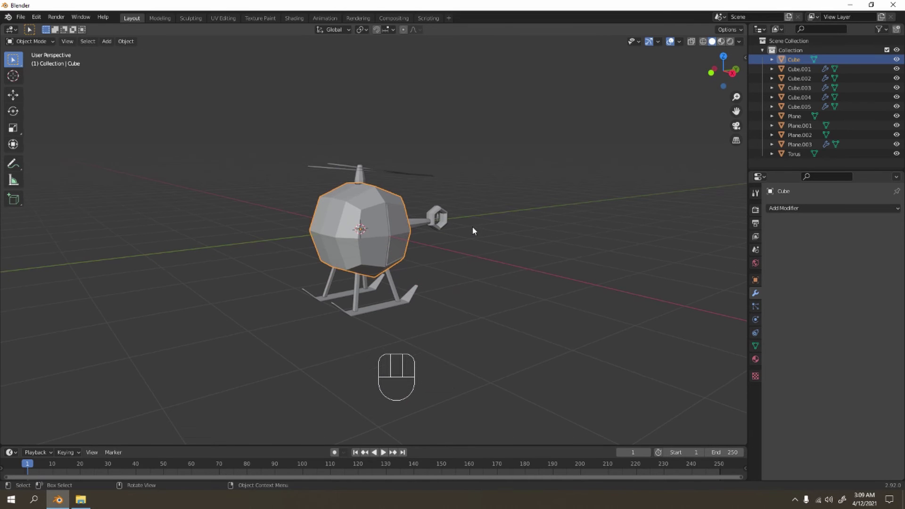
pyautogui.hotkey('shift', 'a')
pyautogui.moveTo(472, 227)
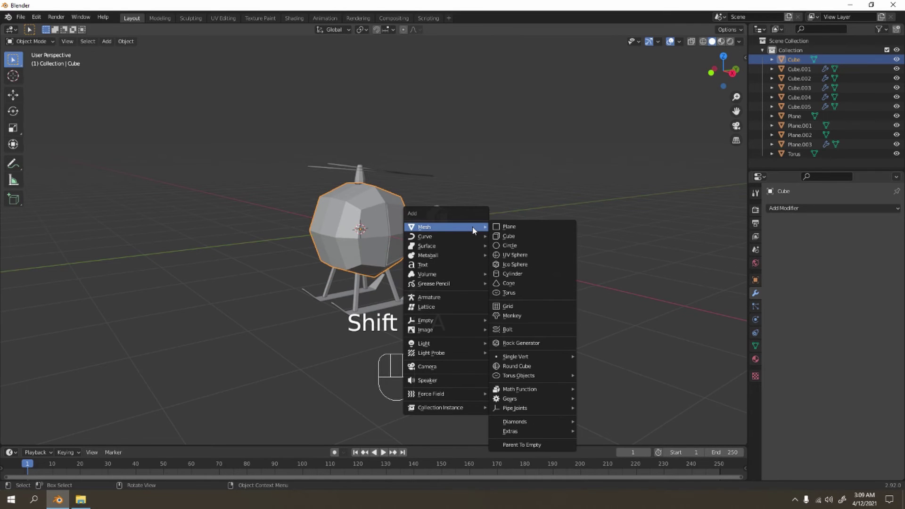
pyautogui.click(514, 229)
pyautogui.scroll(-3, 513, 224)
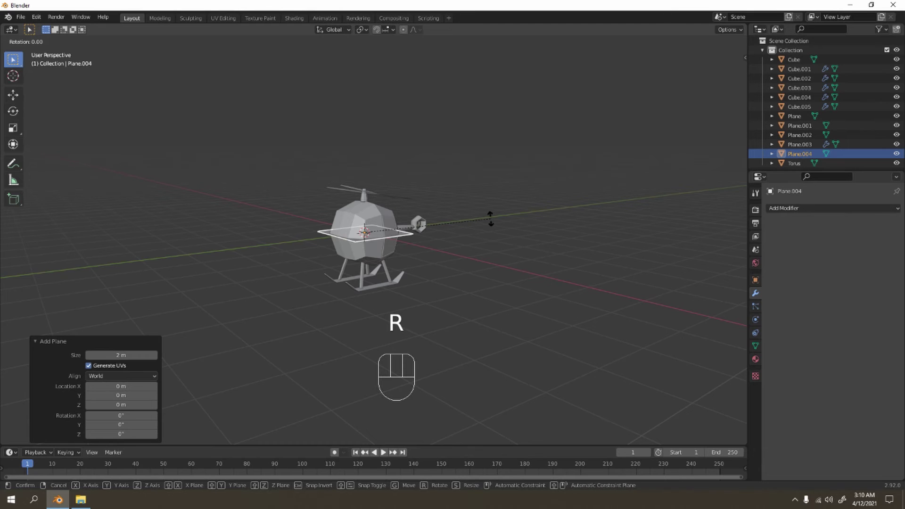
pyautogui.rightClick(490, 219)
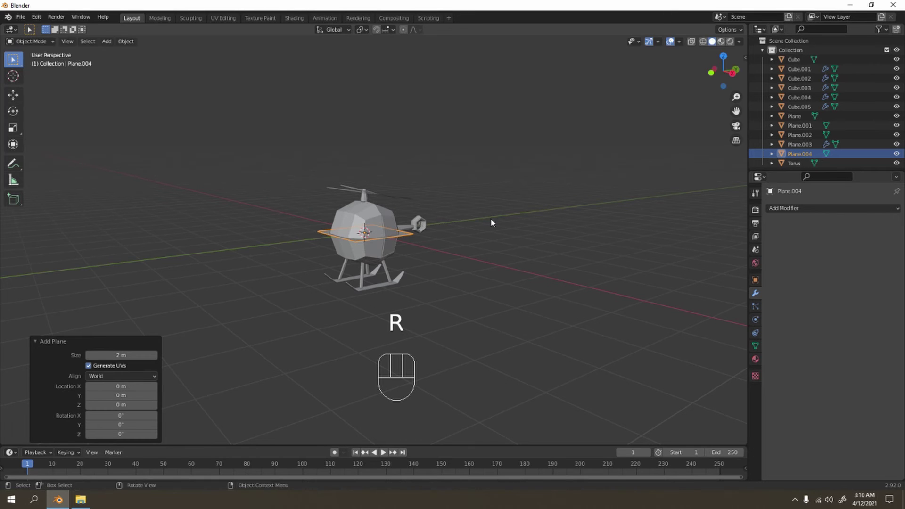
pyautogui.write('ry90')
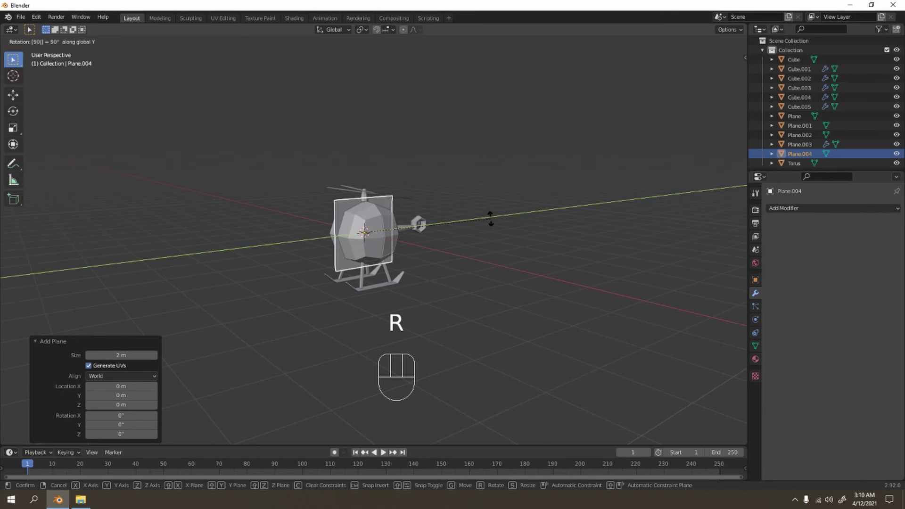
pyautogui.press('Return')
# Move the plane out beside the body's door and scale it down by 0.382 and again by 0.26.
pyautogui.press('KP_1')
pyautogui.press('KP_3')
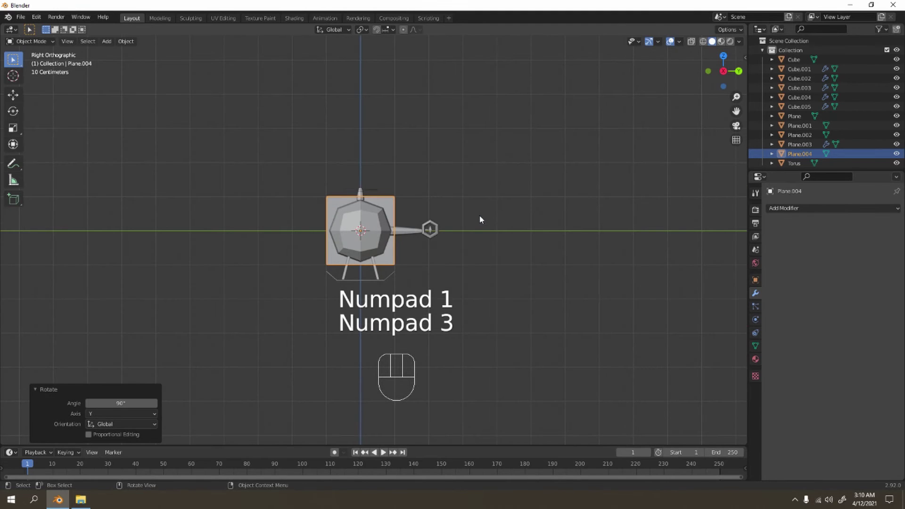
pyautogui.press('KP_1')
pyautogui.press('g')
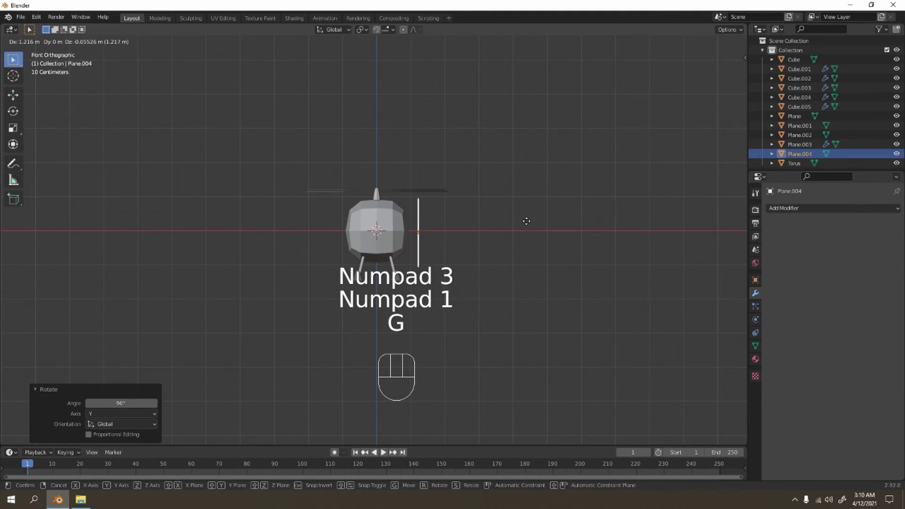
pyautogui.click(584, 250)
pyautogui.press('s')
pyautogui.click(488, 234)
pyautogui.moveTo(488, 234)
pyautogui.mouseDown(button='middle')
pyautogui.moveTo(417, 249)
pyautogui.moveTo(476, 239)
pyautogui.mouseUp(button='middle')
pyautogui.press('s')
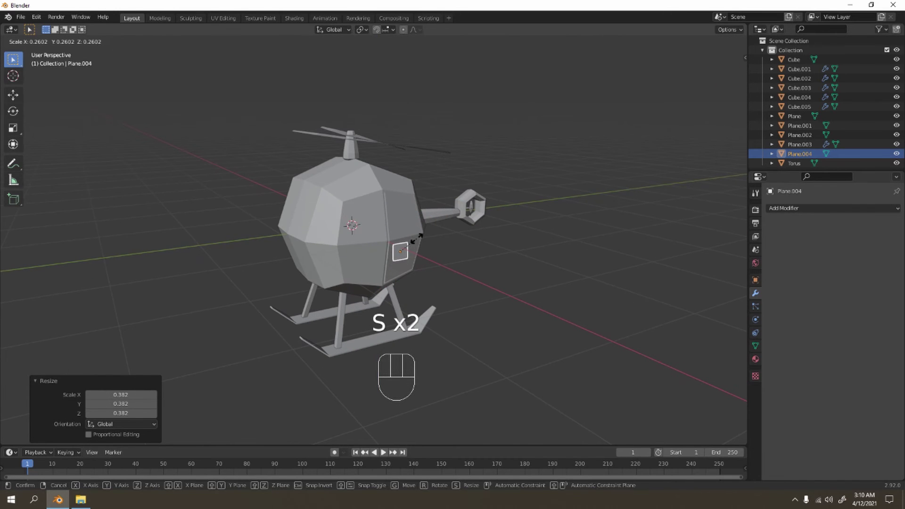
pyautogui.click(417, 239)
# Shift the plane about 0.23 m along Y and scale its height on Z to about 0.426.
pyautogui.moveTo(417, 238); pyautogui.dragTo(398, 242, button='middle')
pyautogui.press('KP_1')
pyautogui.press('KP_3')
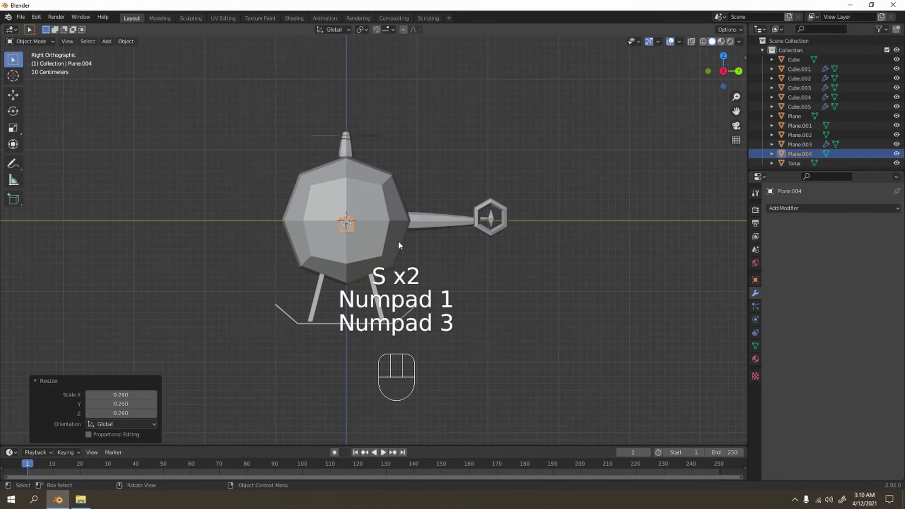
pyautogui.press('g')
pyautogui.click(411, 240)
pyautogui.press('s')
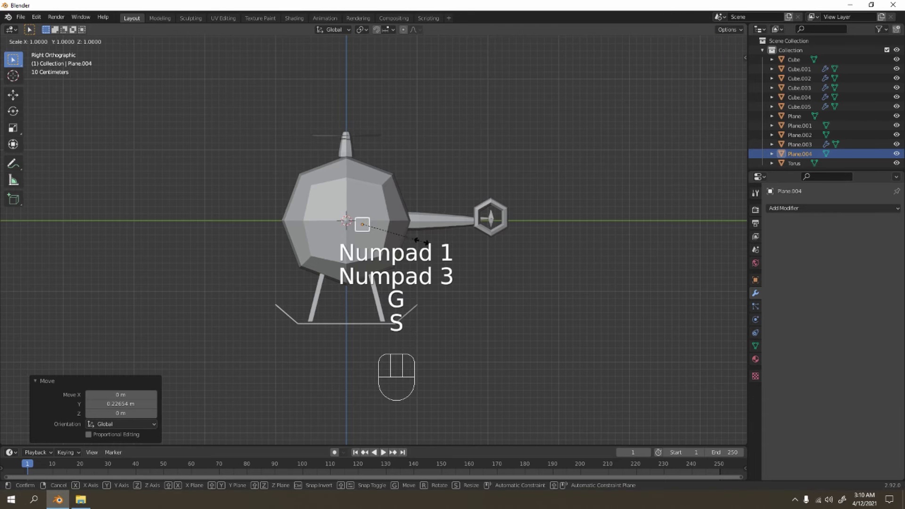
pyautogui.click(389, 233)
# Move the plane along X closer to the body and lower it about 0.088 m along Z.
pyautogui.moveTo(386, 233); pyautogui.dragTo(528, 261, button='middle')
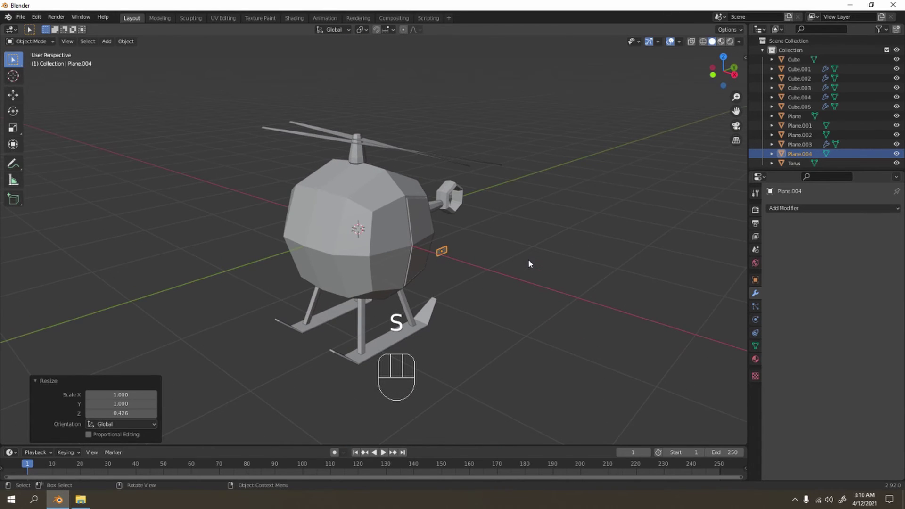
pyautogui.press('g')
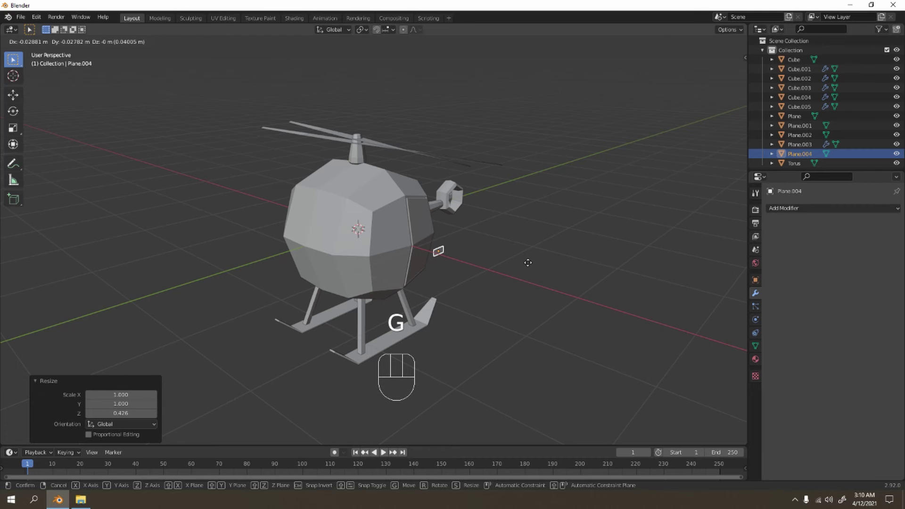
pyautogui.press('x')
pyautogui.click(512, 250)
pyautogui.moveTo(512, 250); pyautogui.dragTo(428, 191, button='middle')
pyautogui.scroll(3, 431, 250)
pyautogui.press('g')
pyautogui.press('z')
pyautogui.click(433, 207)
# Move the plane about 0.1 m outward from the door along X.
pyautogui.press('g')
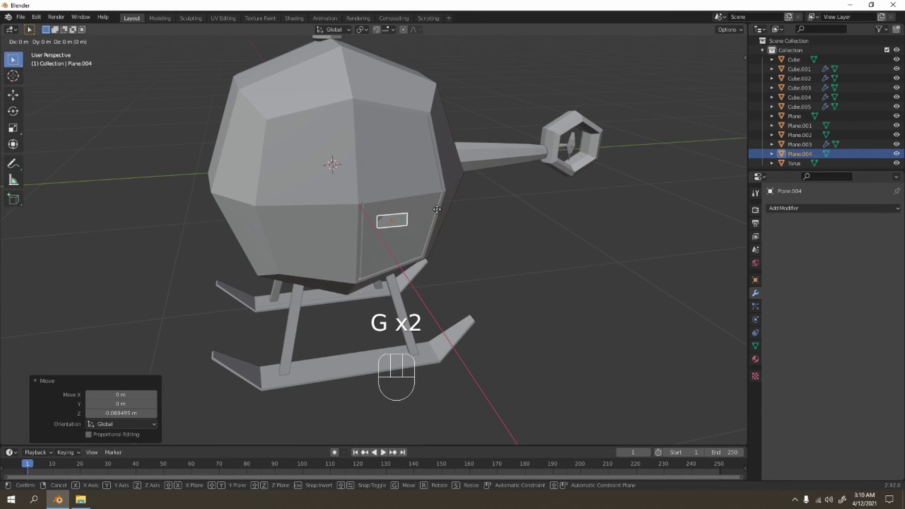
pyautogui.press('x')
pyautogui.click(439, 210)
pyautogui.moveTo(438, 214); pyautogui.dragTo(462, 226, button='middle')
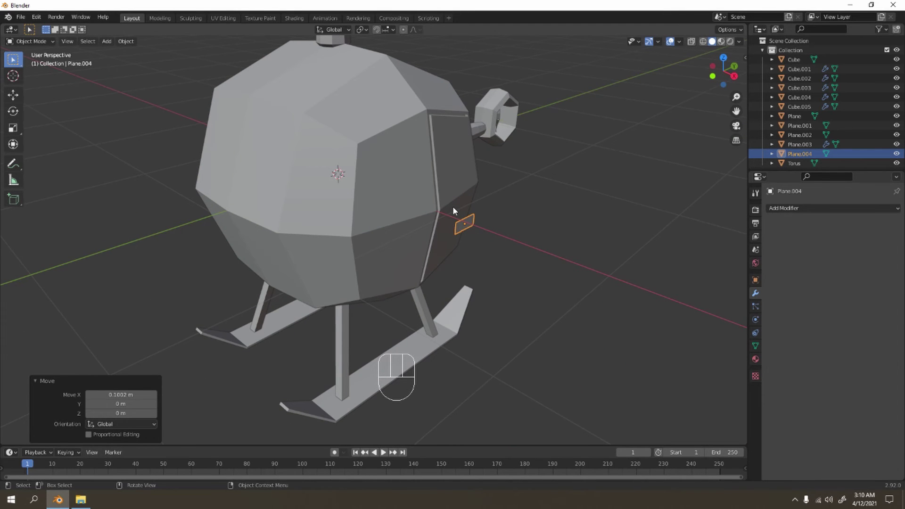
# Add a Shrinkwrap modifier to the plane with the helicopter body (Cube) as target.
pyautogui.click(790, 209)
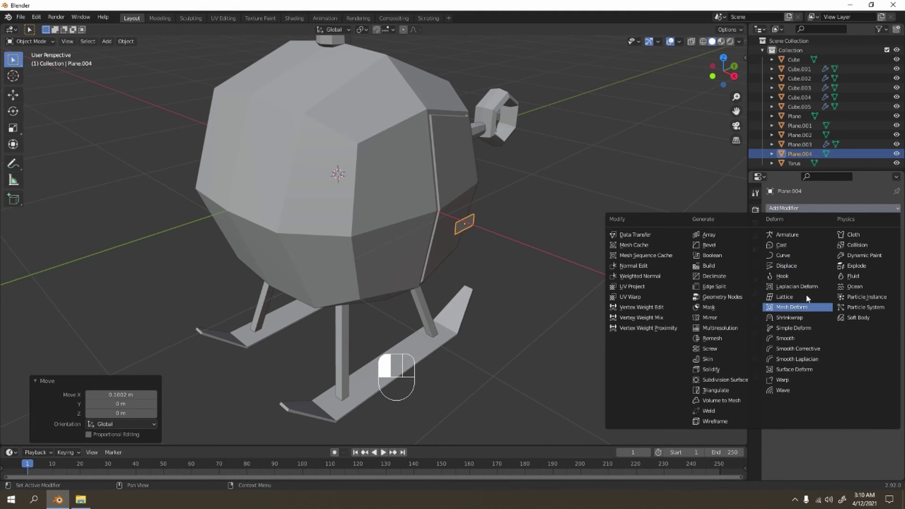
pyautogui.click(799, 320)
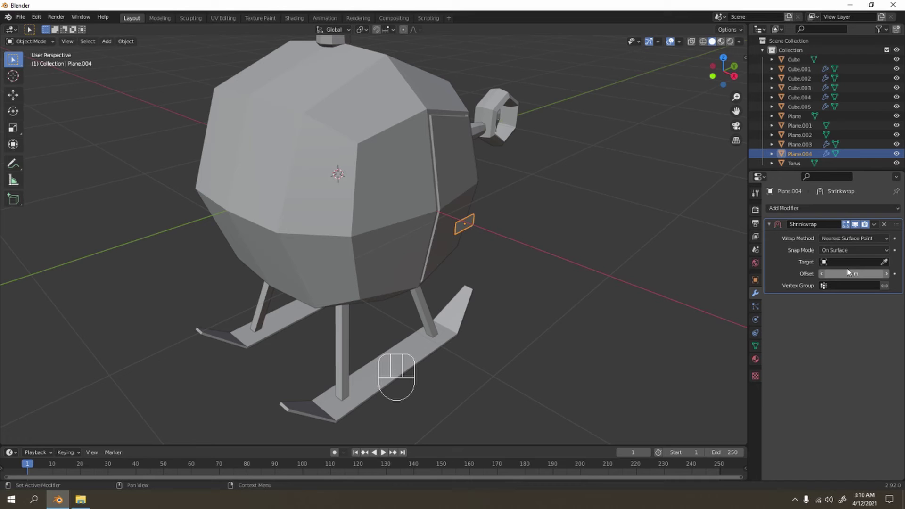
pyautogui.click(884, 263)
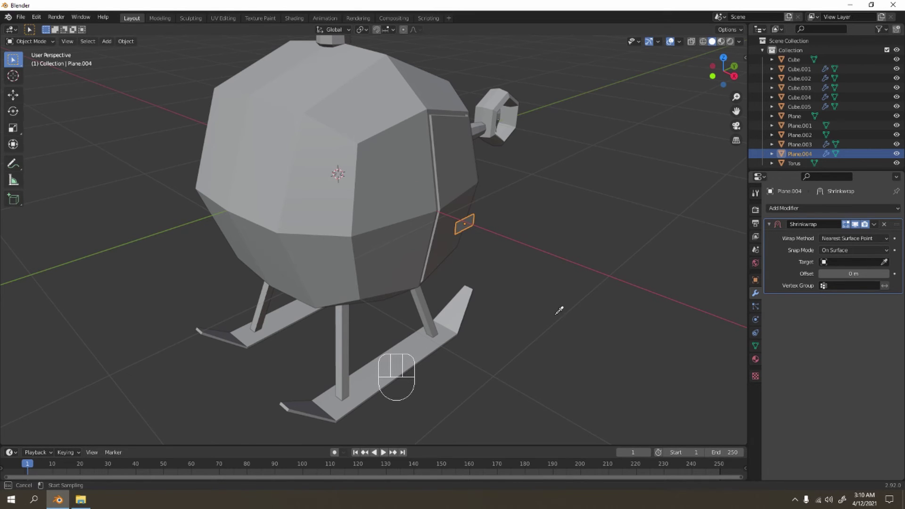
pyautogui.click(460, 164)
pyautogui.moveTo(586, 206); pyautogui.dragTo(551, 177, button='middle')
pyautogui.scroll(5, 550, 181)
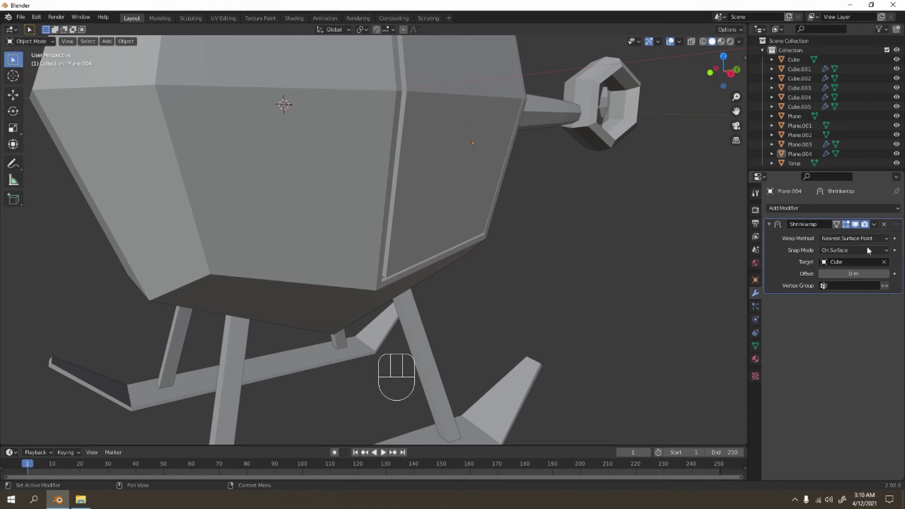
# Try a Solidify modifier with an adjusted offset on the plane, and remove the modifier.
pyautogui.click(836, 209)
pyautogui.click(749, 370)
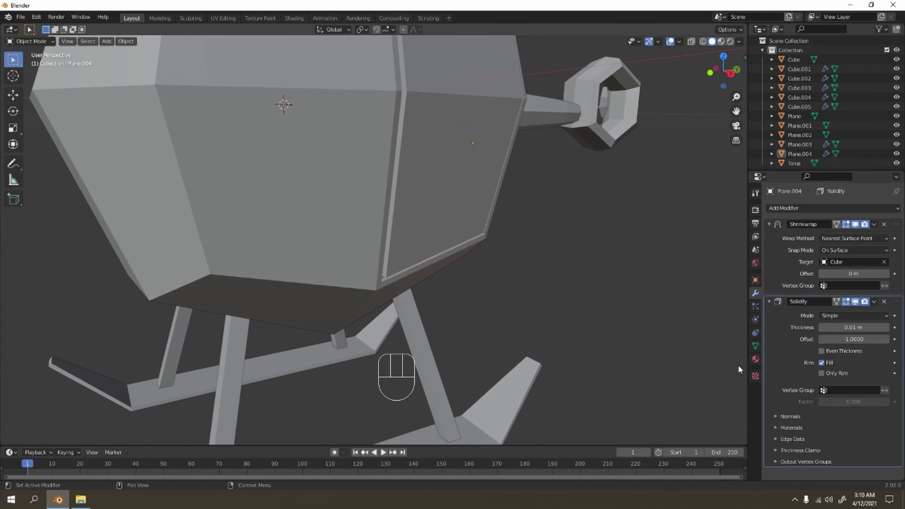
pyautogui.click(854, 330)
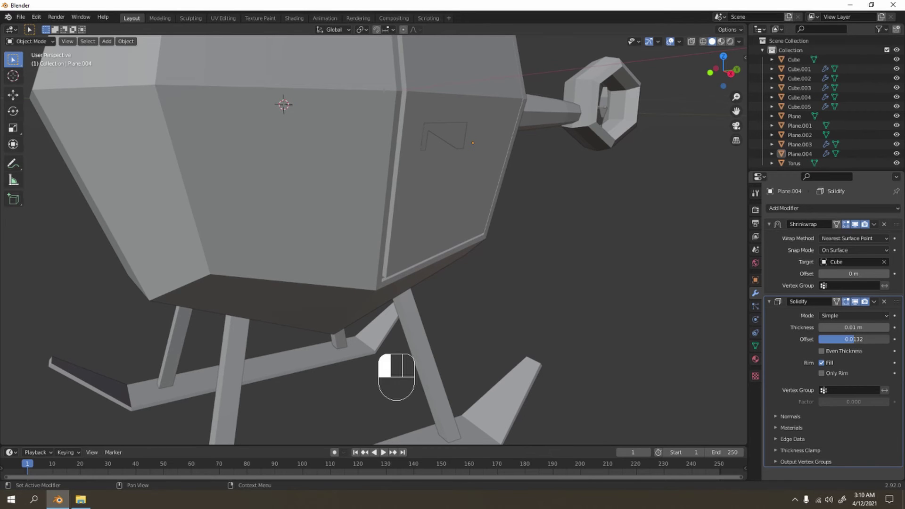
pyautogui.click(884, 305)
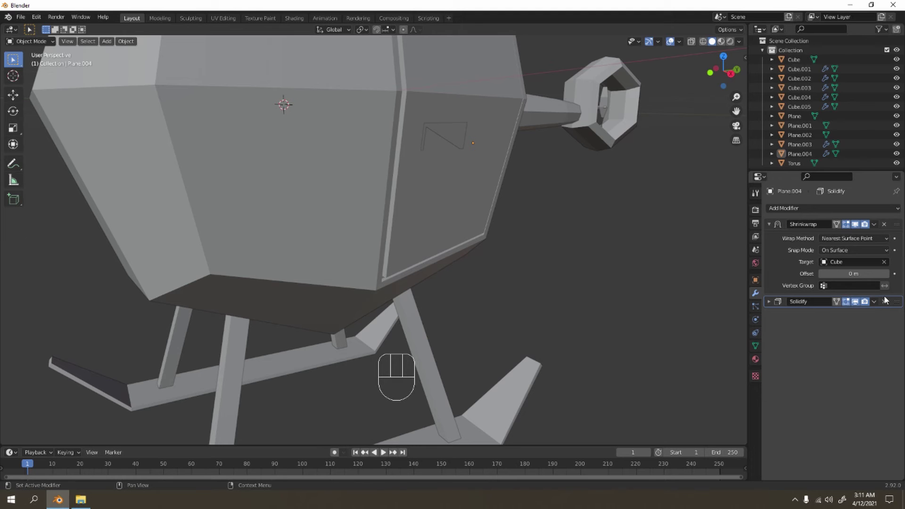
pyautogui.click(884, 302)
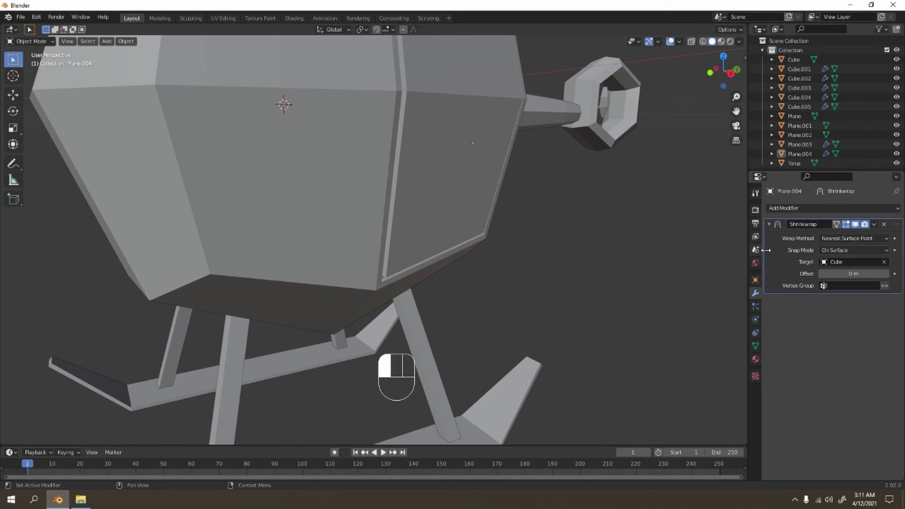
# Set the plane's Shrinkwrap offset to 0.01 m.
pyautogui.moveTo(546, 188); pyautogui.dragTo(627, 255, button='middle')
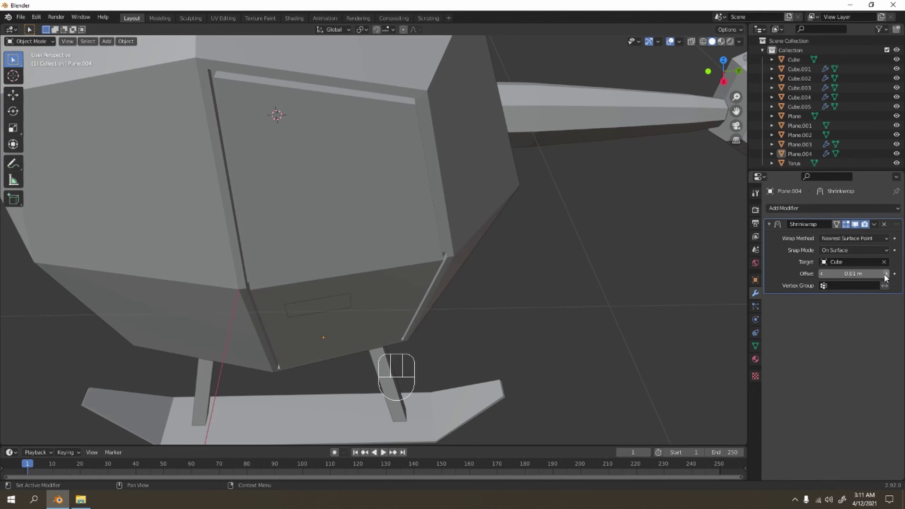
pyautogui.moveTo(550, 281)
pyautogui.mouseDown(button='middle')
pyautogui.moveTo(575, 301)
pyautogui.moveTo(590, 253)
pyautogui.moveTo(551, 284)
pyautogui.mouseUp(button='middle')
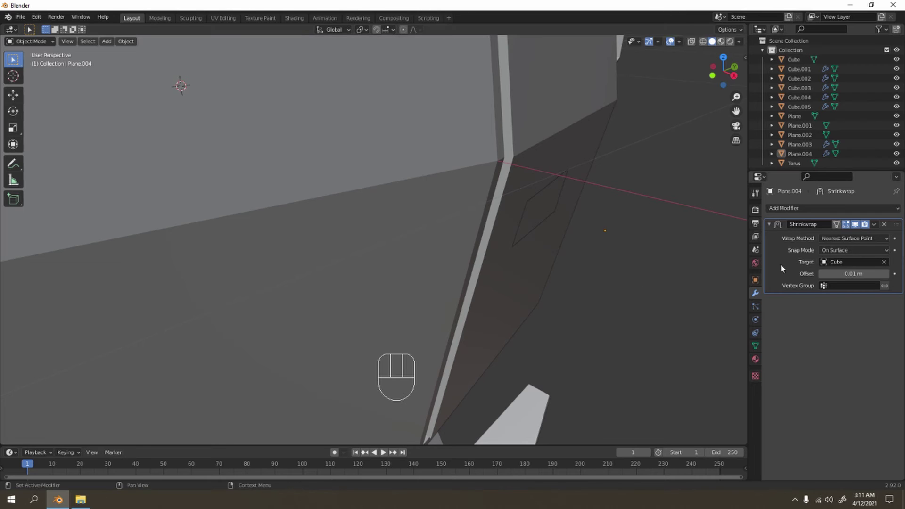
# Apply the Shrinkwrap modifier on the handle plane and add a Solidify modifier to it.
pyautogui.press('ctrl')
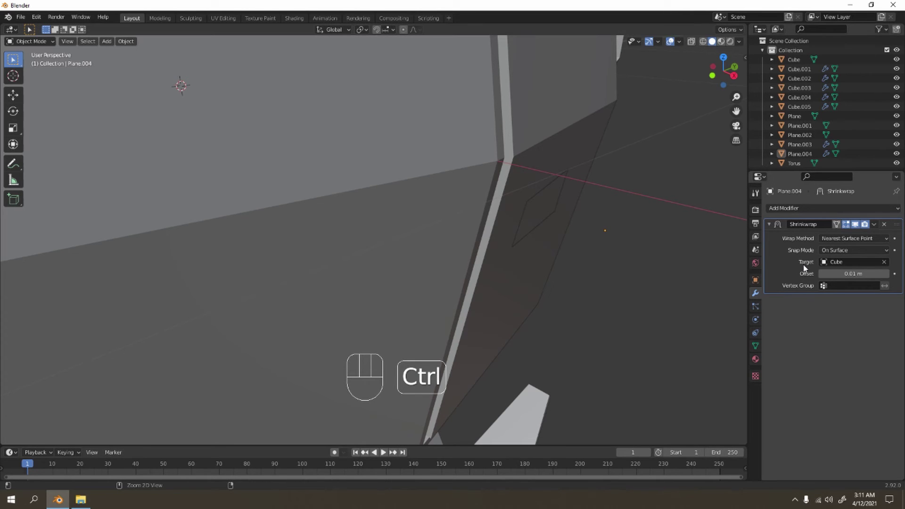
pyautogui.hotkey('ctrl', 'a')
pyautogui.click(802, 209)
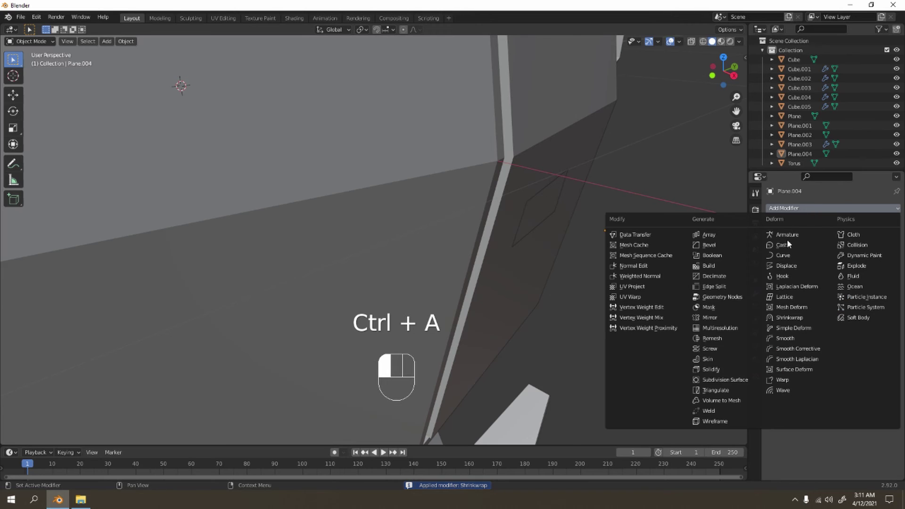
pyautogui.click(728, 370)
pyautogui.keyDown('shift'); pyautogui.moveTo(689, 263); pyautogui.dragTo(633, 270, button='middle'); pyautogui.keyUp('shift')
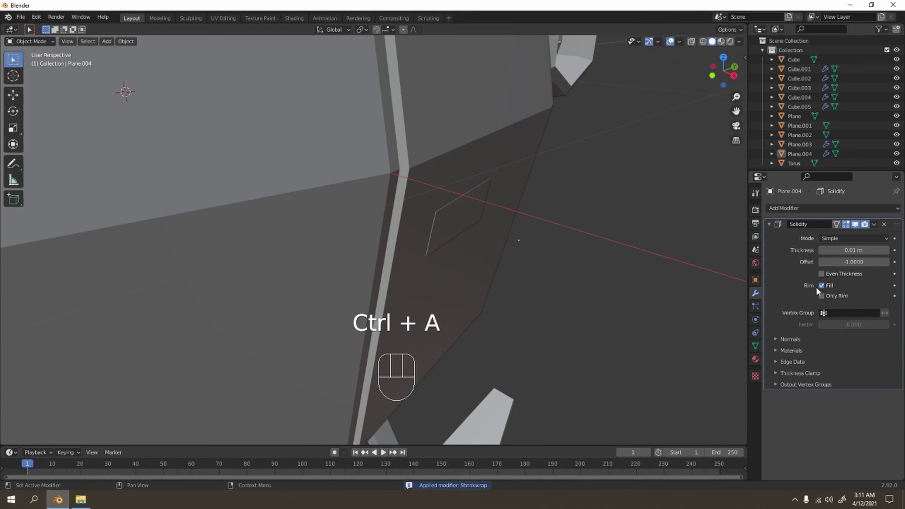
# Set the handle plane's Solidify thickness to 0.11 m.
pyautogui.click(886, 250)
pyautogui.click(885, 250)
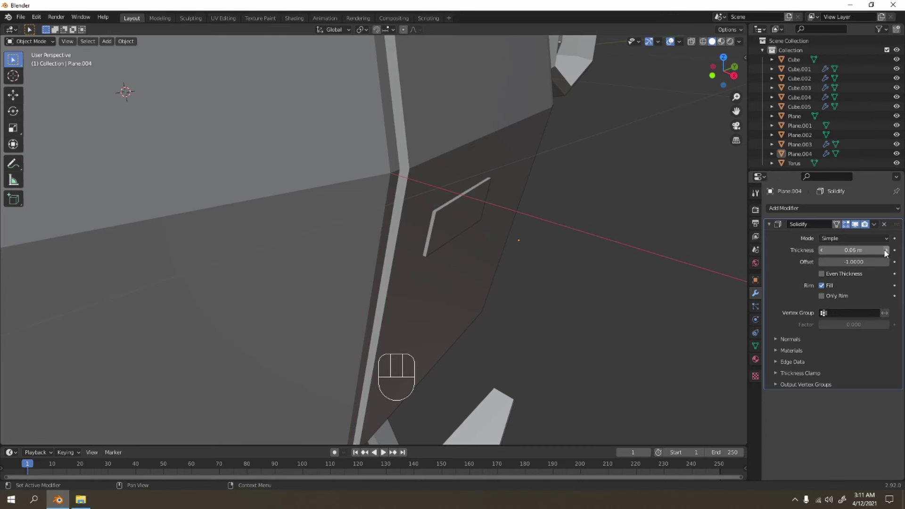
pyautogui.click(885, 250)
pyautogui.click(886, 250)
pyautogui.click(886, 251)
pyautogui.click(885, 250)
pyautogui.click(823, 250)
pyautogui.click(823, 250)
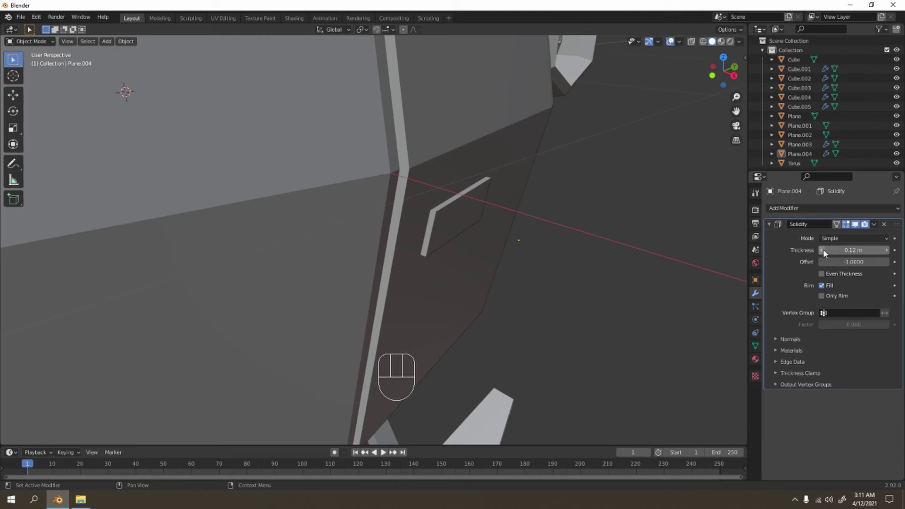
pyautogui.click(823, 250)
pyautogui.click(885, 250)
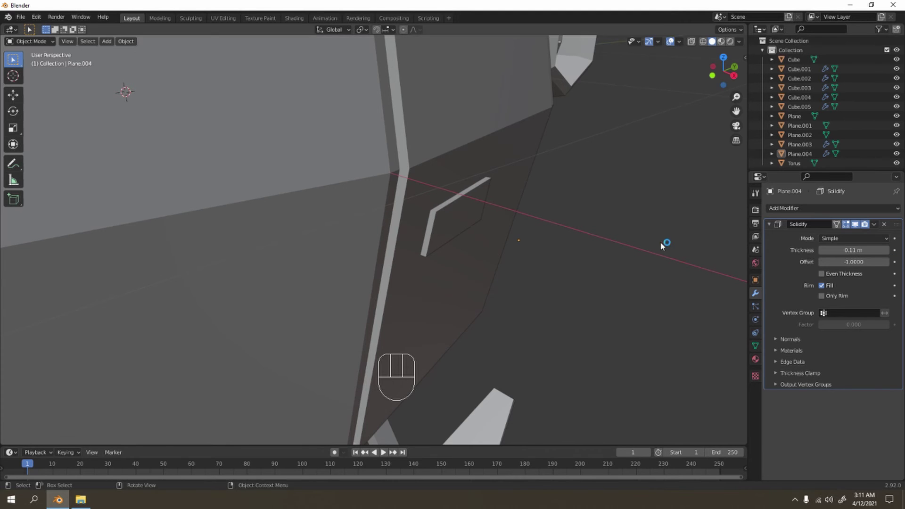
# Try Solidify thicknesses between 0.07 m and 0.13 m on the handle, and return to 0.11 m.
pyautogui.keyDown('shift'); pyautogui.moveTo(662, 245); pyautogui.dragTo(574, 299, button='middle'); pyautogui.keyUp('shift')
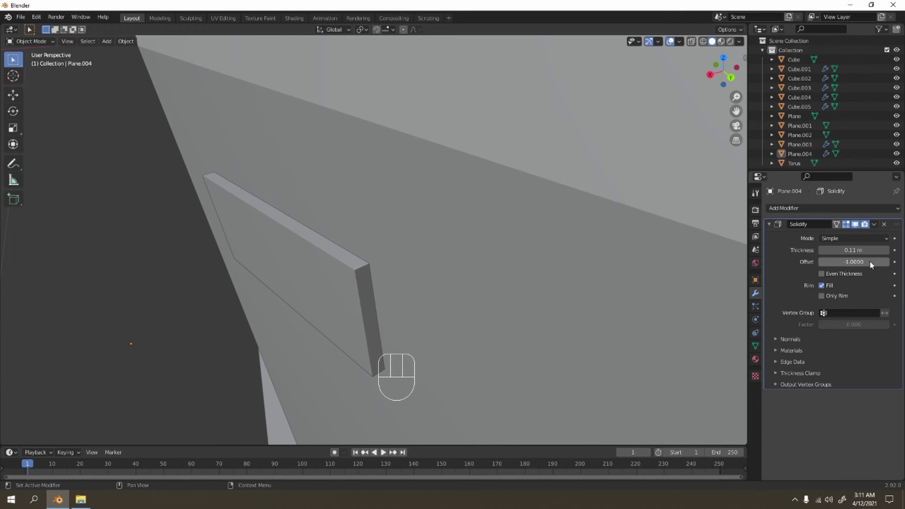
pyautogui.click(887, 250)
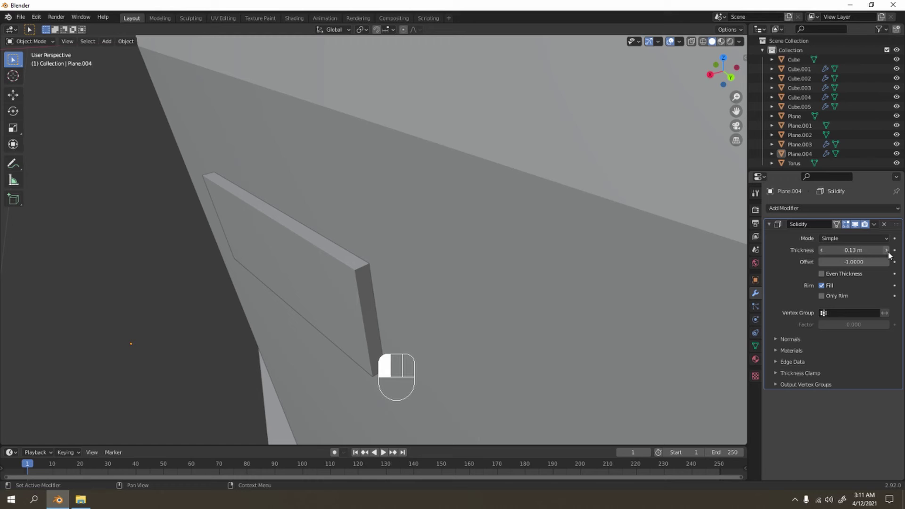
pyautogui.click(822, 251)
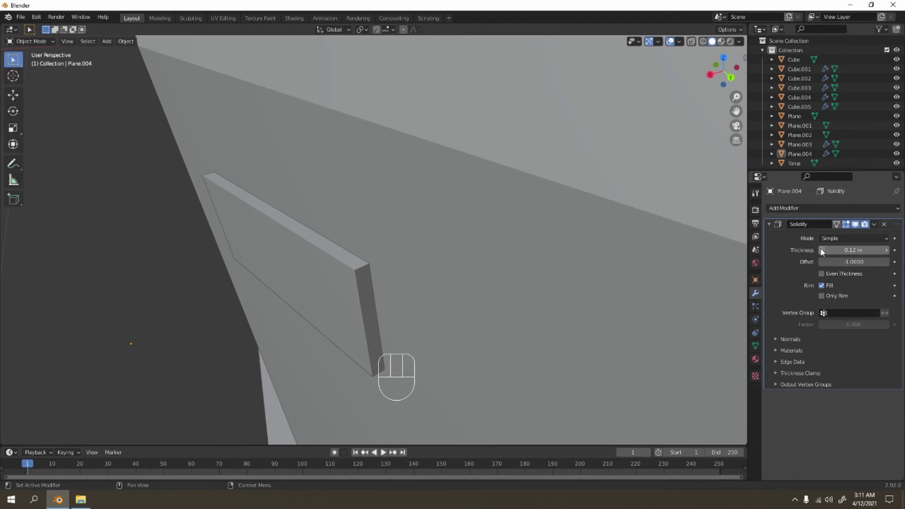
pyautogui.click(821, 252)
pyautogui.click(822, 251)
pyautogui.click(821, 251)
pyautogui.click(822, 251)
pyautogui.click(822, 251)
pyautogui.click(821, 251)
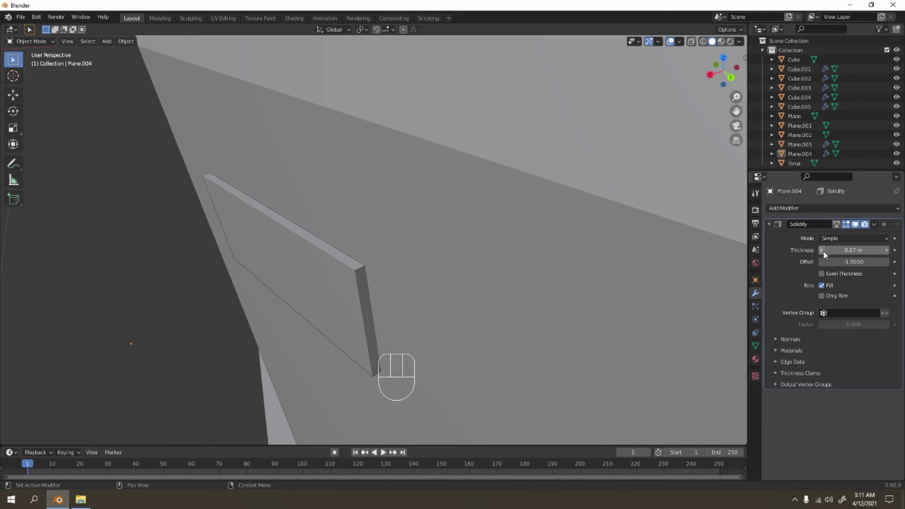
pyautogui.click(887, 250)
pyautogui.click(887, 250)
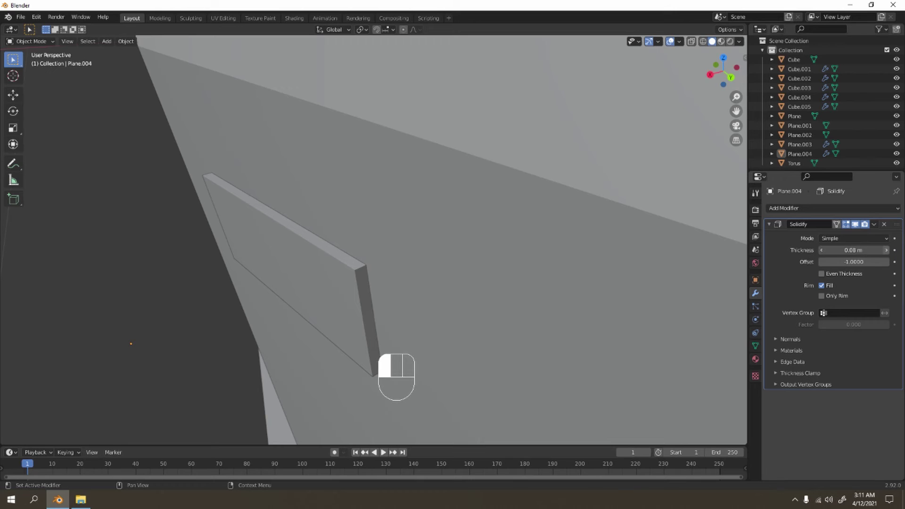
pyautogui.click(887, 250)
pyautogui.click(887, 250)
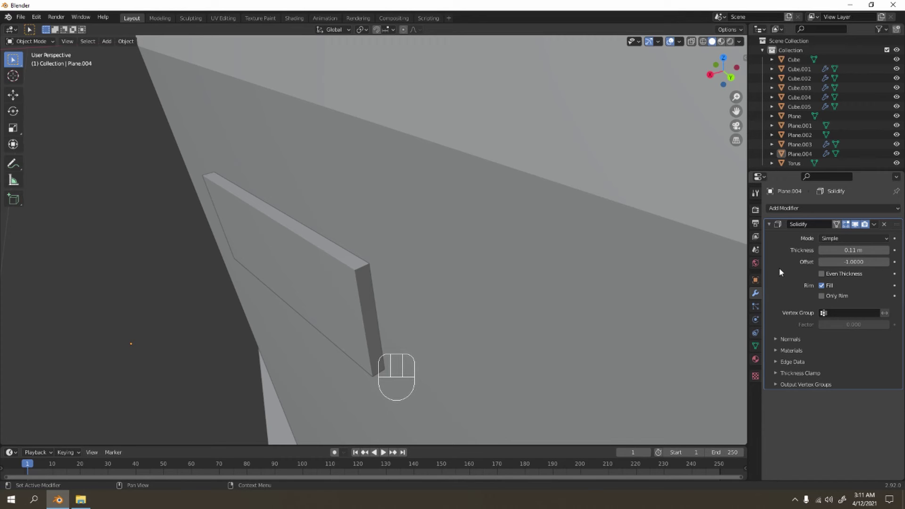
# Apply the Solidify modifier to the door handle and view it on the whole helicopter.
pyautogui.hotkey('ctrl', 'a')
pyautogui.press('Tab')
pyautogui.moveTo(322, 309); pyautogui.dragTo(530, 293, button='middle')
pyautogui.press('Tab')
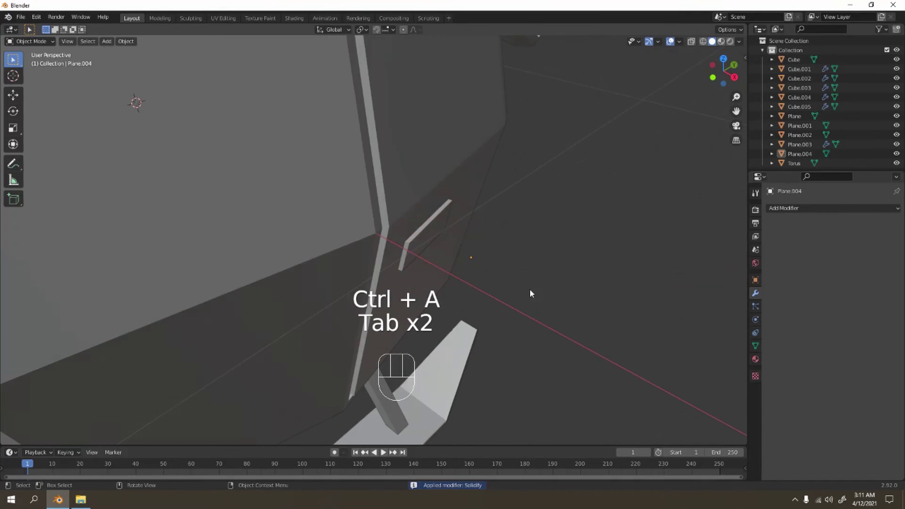
pyautogui.scroll(-5, 561, 234)
pyautogui.moveTo(443, 222); pyautogui.dragTo(436, 199, button='middle')
pyautogui.keyDown('shift'); pyautogui.moveTo(463, 262); pyautogui.dragTo(483, 301, button='middle'); pyautogui.keyUp('shift')
pyautogui.moveTo(483, 282); pyautogui.dragTo(458, 227, button='middle')
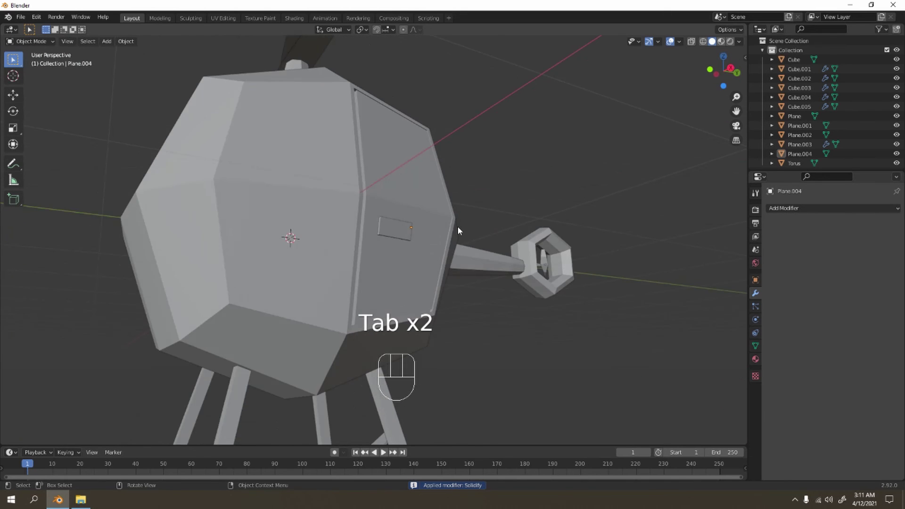
pyautogui.scroll(-5, 457, 225)
pyautogui.moveTo(396, 272); pyautogui.dragTo(387, 283, button='middle')
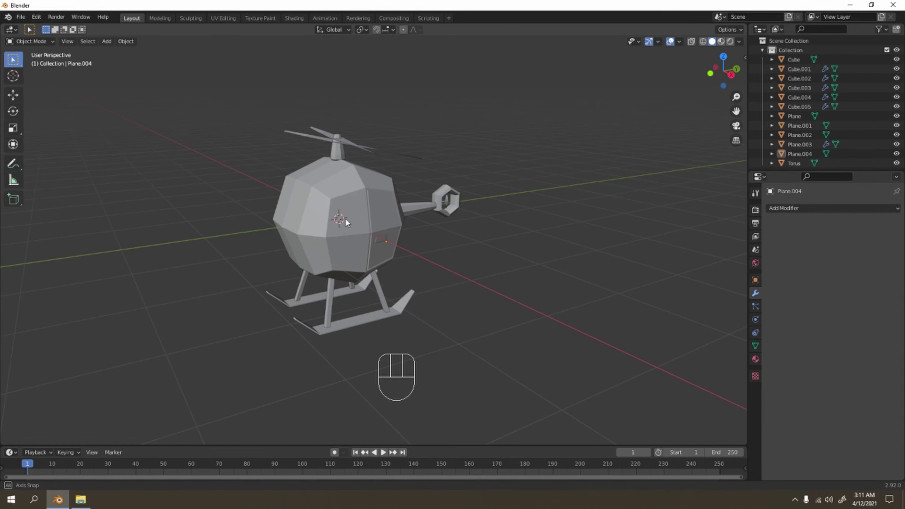
pyautogui.moveTo(346, 219)
pyautogui.mouseDown(button='middle')
pyautogui.moveTo(372, 217)
pyautogui.moveTo(314, 194)
pyautogui.moveTo(302, 205)
pyautogui.moveTo(357, 228)
pyautogui.mouseUp(button='middle')
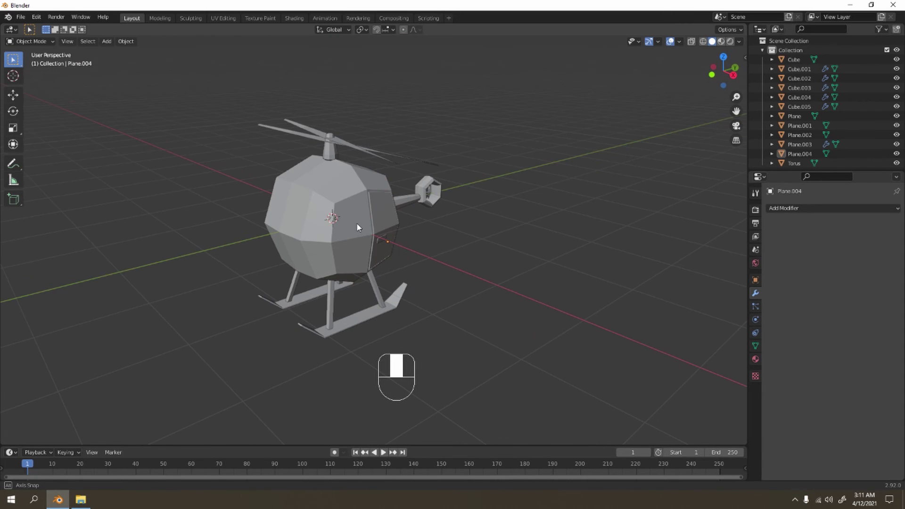
# Switch to the Shading workspace and open the helicopter body's mesh for editing.
pyautogui.click(294, 18)
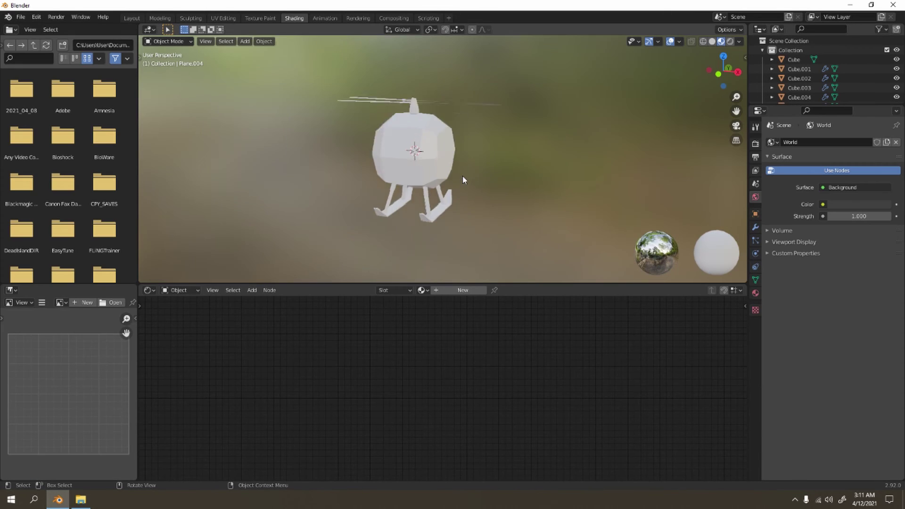
pyautogui.moveTo(463, 176); pyautogui.dragTo(454, 122, button='middle')
pyautogui.click(438, 159)
pyautogui.scroll(3, 434, 160)
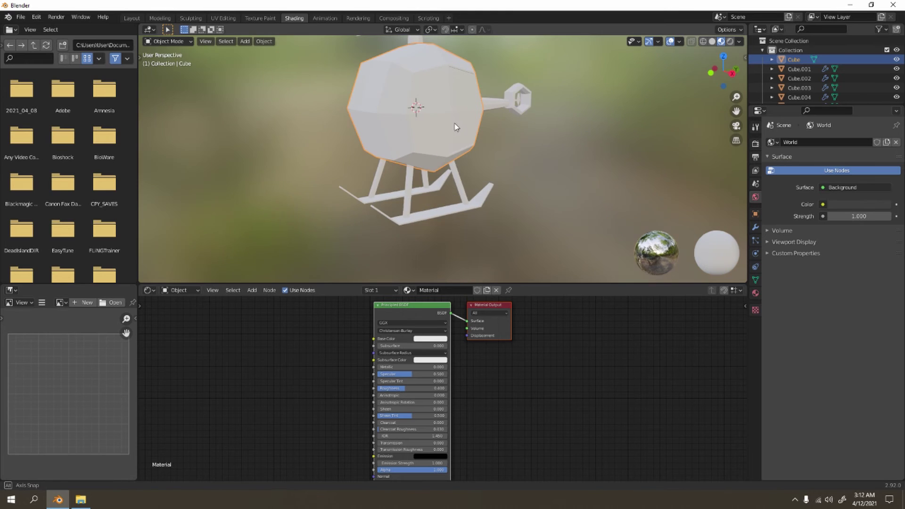
pyautogui.moveTo(581, 141); pyautogui.dragTo(517, 149, button='middle')
pyautogui.click(517, 149)
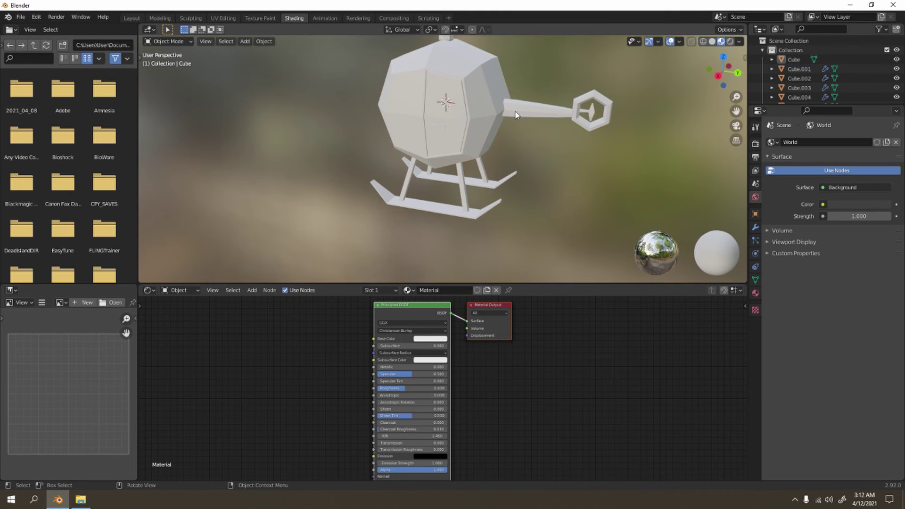
pyautogui.click(517, 114)
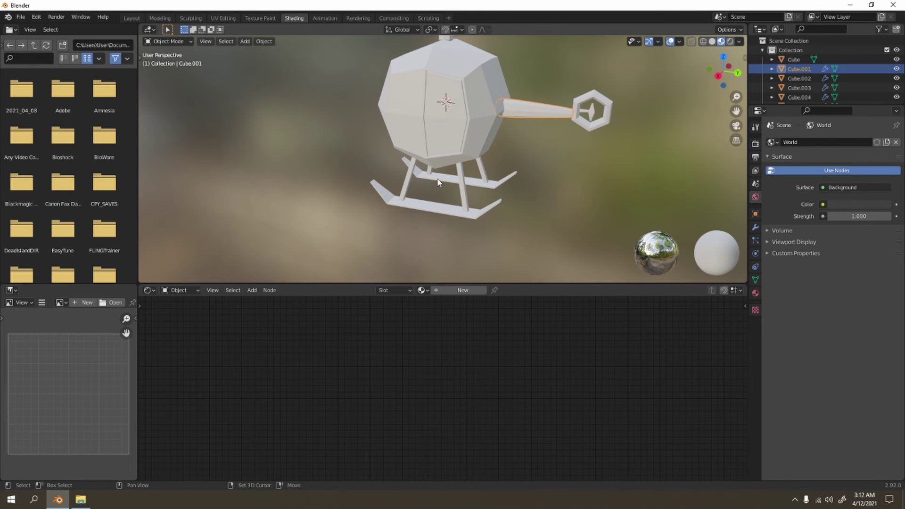
pyautogui.moveTo(438, 183); pyautogui.dragTo(462, 112, button='middle')
pyautogui.click(474, 117)
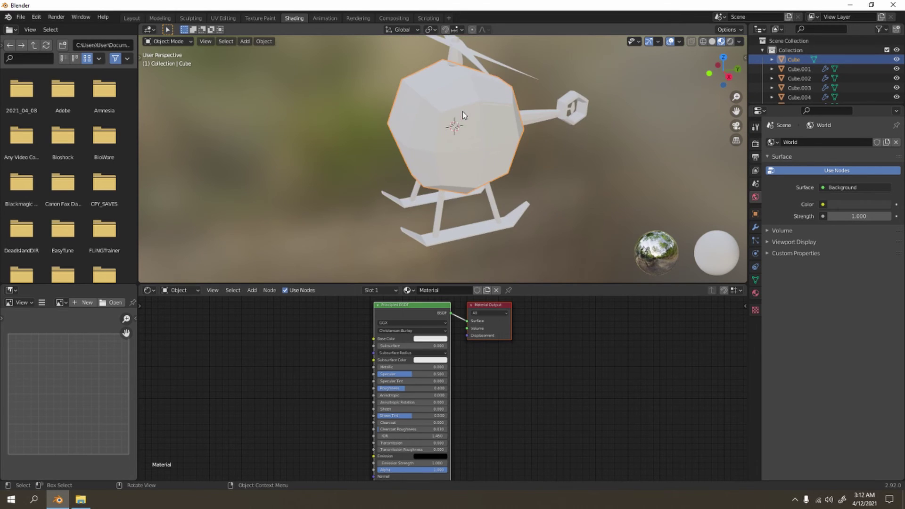
pyautogui.scroll(3, 461, 112)
pyautogui.press('Tab')
pyautogui.scroll(3, 465, 144)
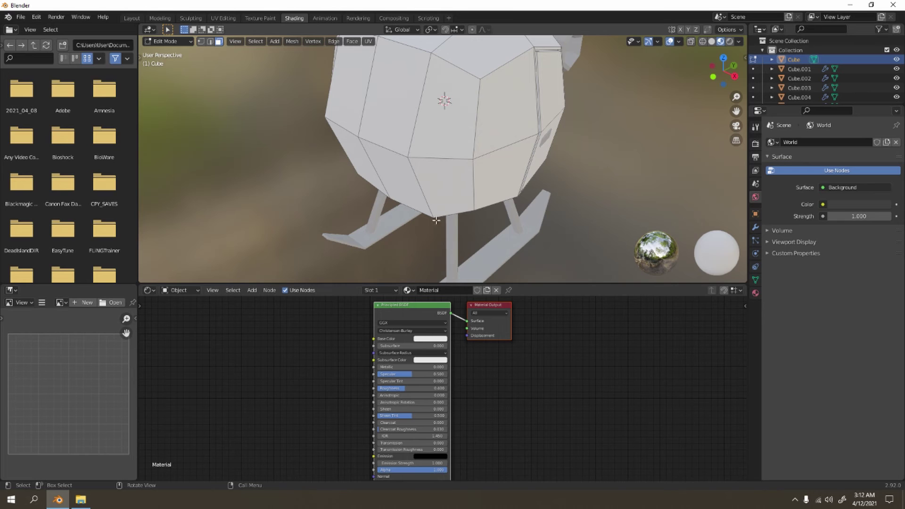
# Give the body material a light blue base color, Metallic 1.000, Specular about 0.7 and Roughness about 0.63.
pyautogui.click(433, 338)
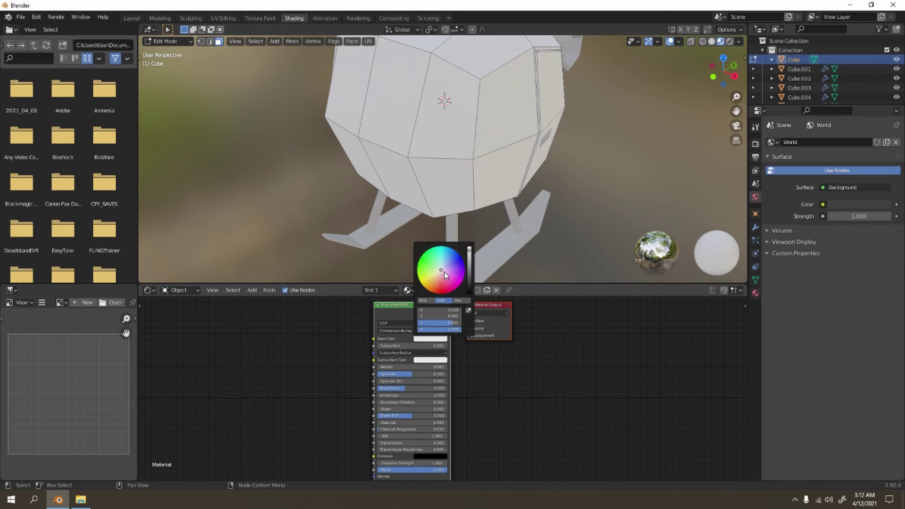
pyautogui.moveTo(444, 275); pyautogui.dragTo(446, 264)
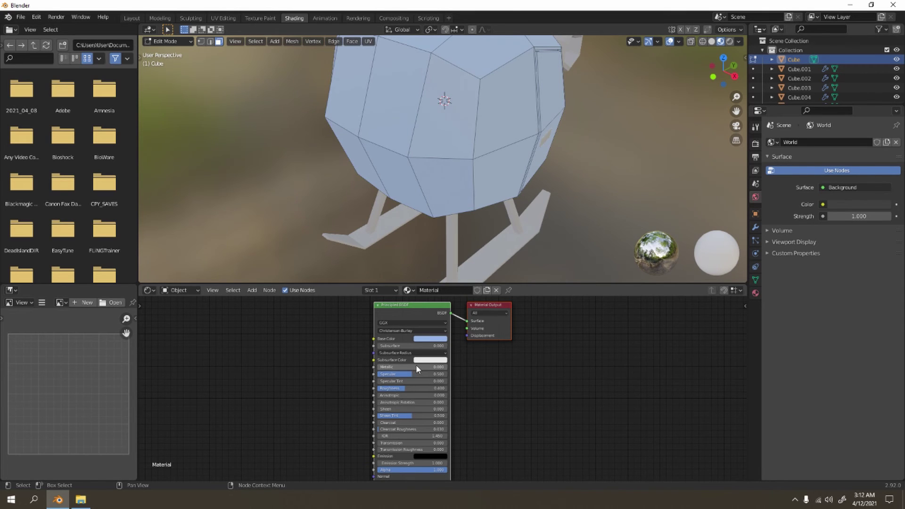
pyautogui.moveTo(416, 367); pyautogui.dragTo(488, 366)
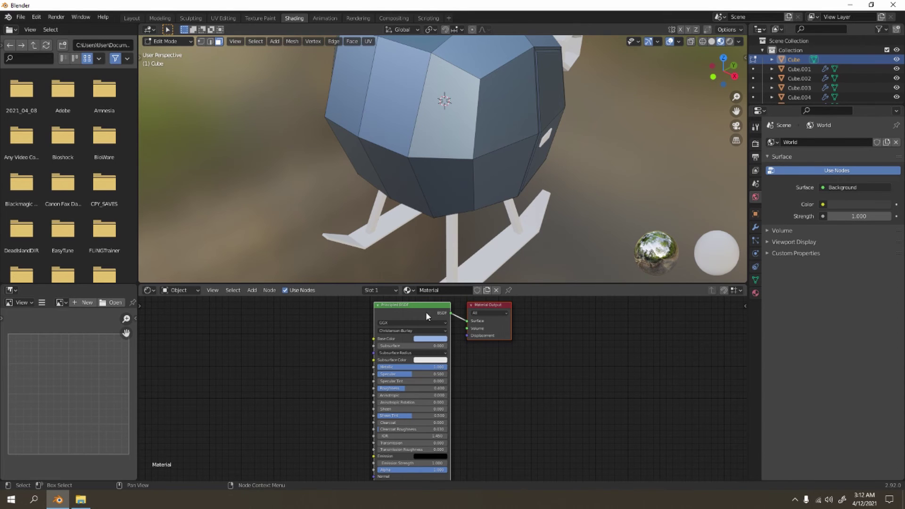
pyautogui.moveTo(423, 375); pyautogui.dragTo(392, 375)
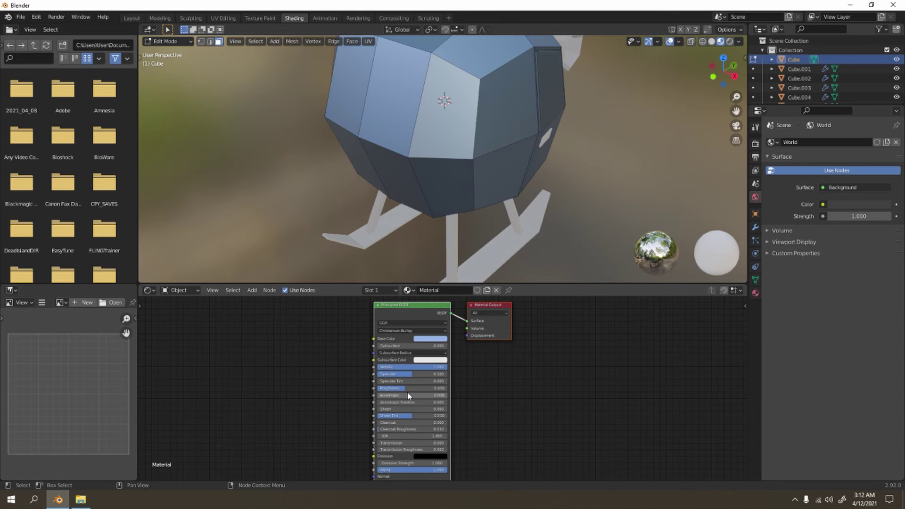
pyautogui.moveTo(405, 387)
pyautogui.mouseDown()
pyautogui.moveTo(436, 388)
pyautogui.moveTo(420, 388)
pyautogui.mouseUp()
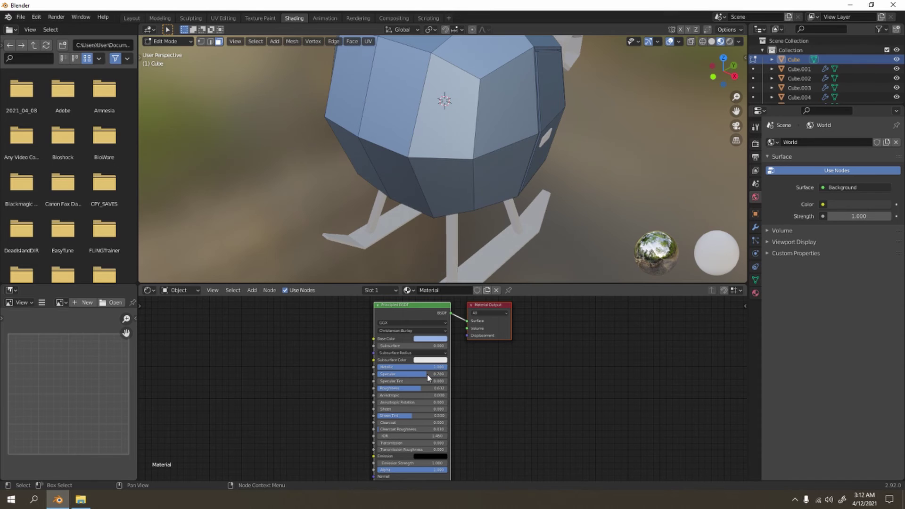
# Leave mesh editing and examine the body's material from several sides, including the viewport shading options.
pyautogui.scroll(-4, 577, 155)
pyautogui.moveTo(576, 156); pyautogui.dragTo(547, 127, button='middle')
pyautogui.press('Tab')
pyautogui.moveTo(509, 184); pyautogui.dragTo(685, 81, button='middle')
pyautogui.click(739, 41)
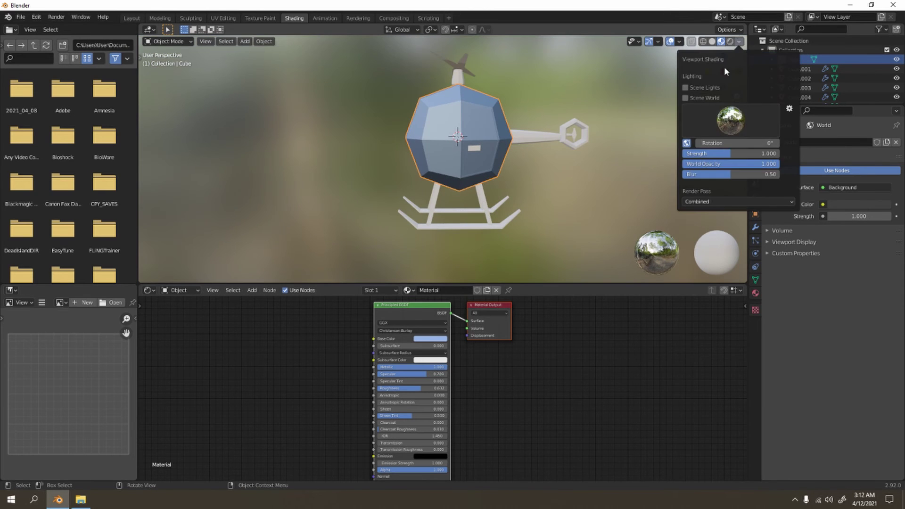
pyautogui.click(740, 40)
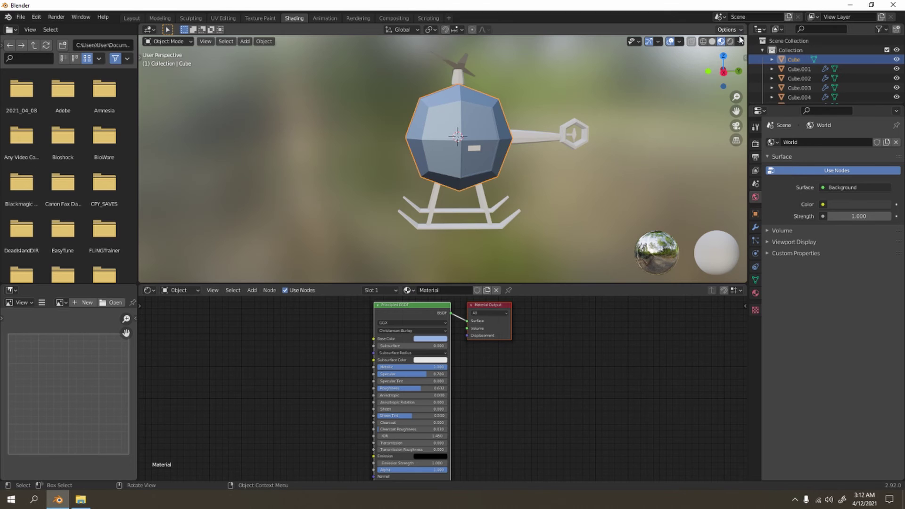
pyautogui.click(576, 107)
pyautogui.moveTo(455, 149); pyautogui.dragTo(463, 131, button='middle')
pyautogui.scroll(3, 500, 145)
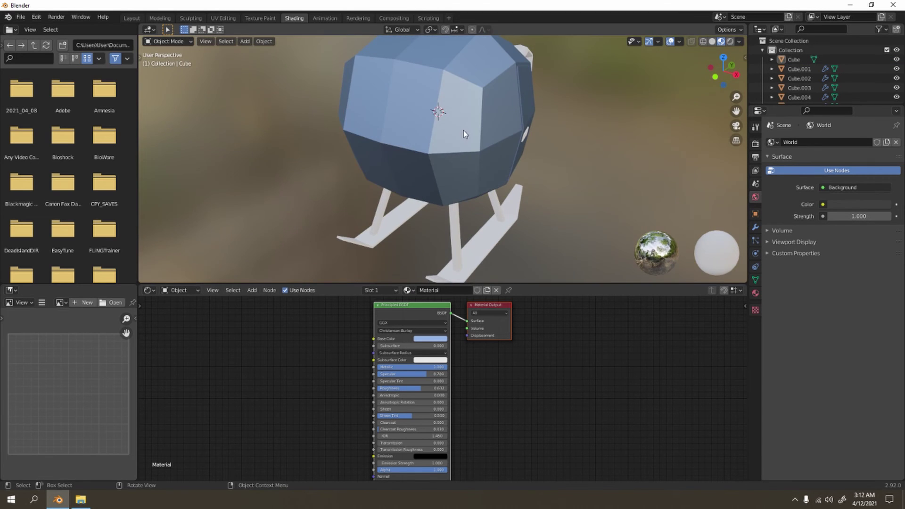
# Change the body material's base color to red.
pyautogui.click(436, 338)
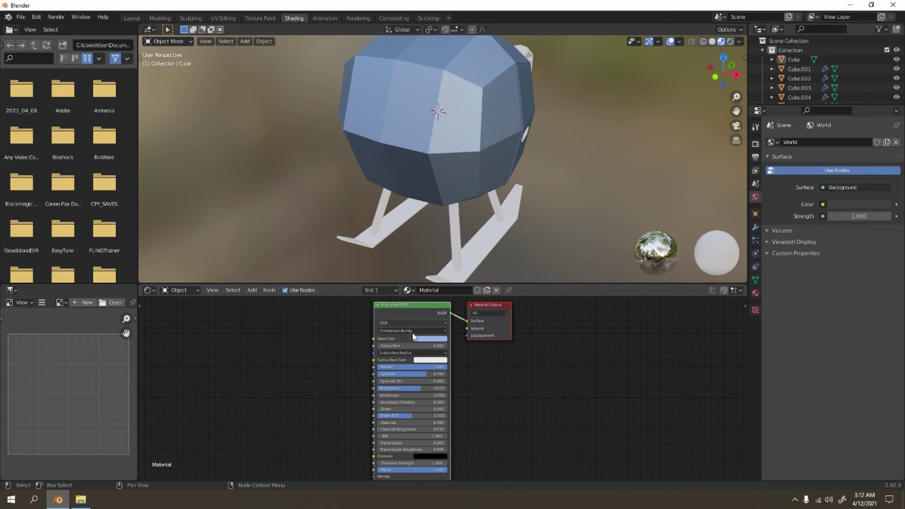
pyautogui.click(430, 339)
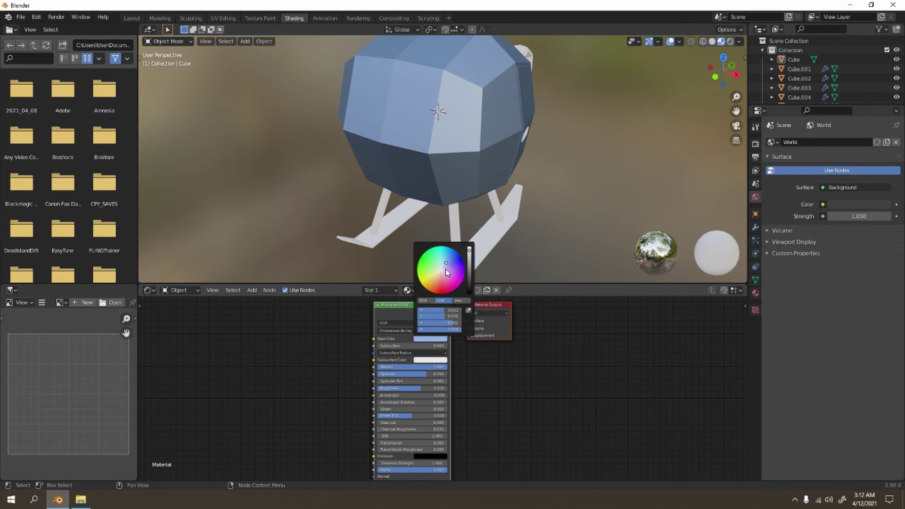
pyautogui.moveTo(448, 273)
pyautogui.mouseDown()
pyautogui.moveTo(436, 293)
pyautogui.moveTo(439, 286)
pyautogui.mouseUp()
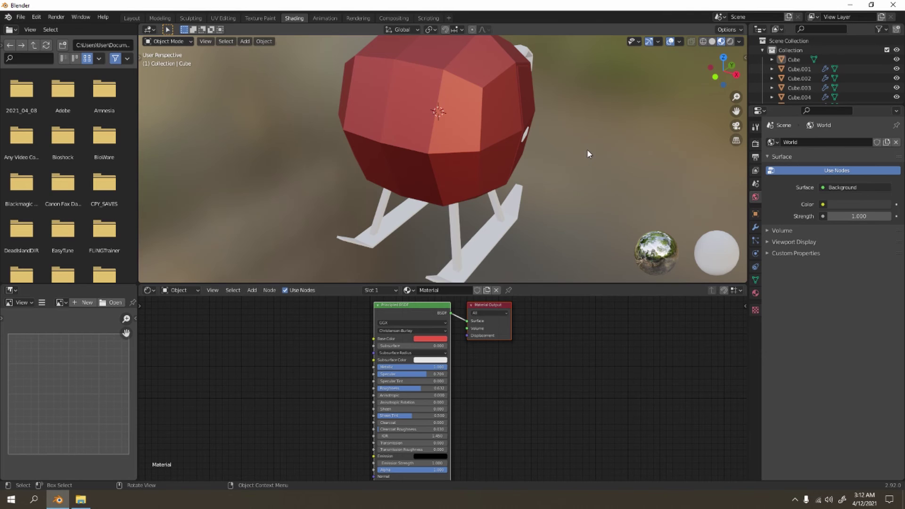
# Open the body's mesh in face selection mode and select the upper row of faces around the helicopter's nose.
pyautogui.moveTo(587, 149)
pyautogui.mouseDown(button='middle')
pyautogui.moveTo(518, 116)
pyautogui.moveTo(583, 147)
pyautogui.mouseUp(button='middle')
pyautogui.press('Tab')
pyautogui.moveTo(418, 117); pyautogui.dragTo(345, 117, button='middle')
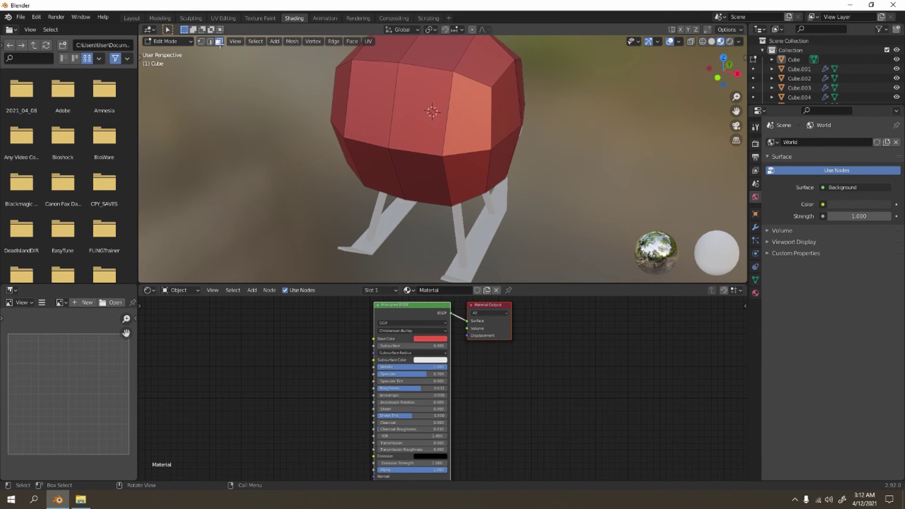
pyautogui.click(345, 108)
pyautogui.keyDown('shift'); pyautogui.click(382, 107); pyautogui.keyUp('shift')
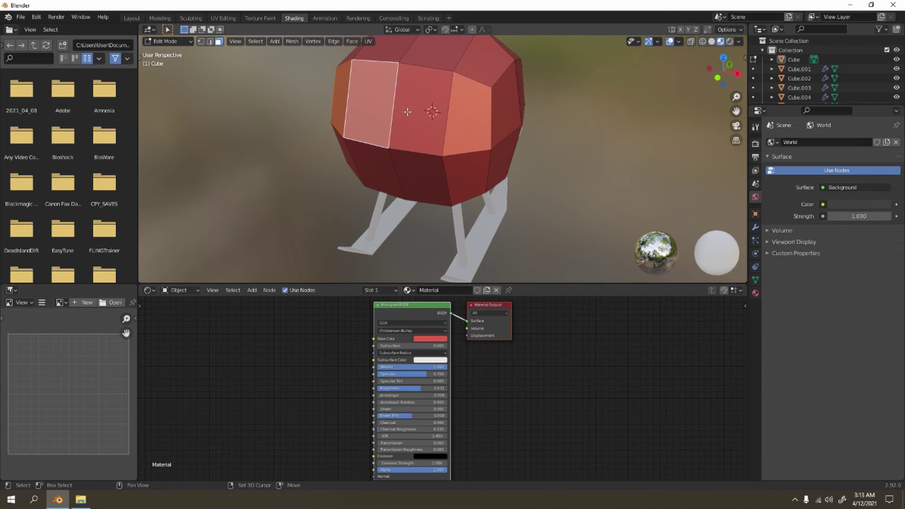
pyautogui.keyDown('shift'); pyautogui.click(408, 113); pyautogui.keyUp('shift')
pyautogui.keyDown('shift'); pyautogui.click(470, 120); pyautogui.keyUp('shift')
pyautogui.moveTo(471, 120); pyautogui.dragTo(442, 108, button='middle')
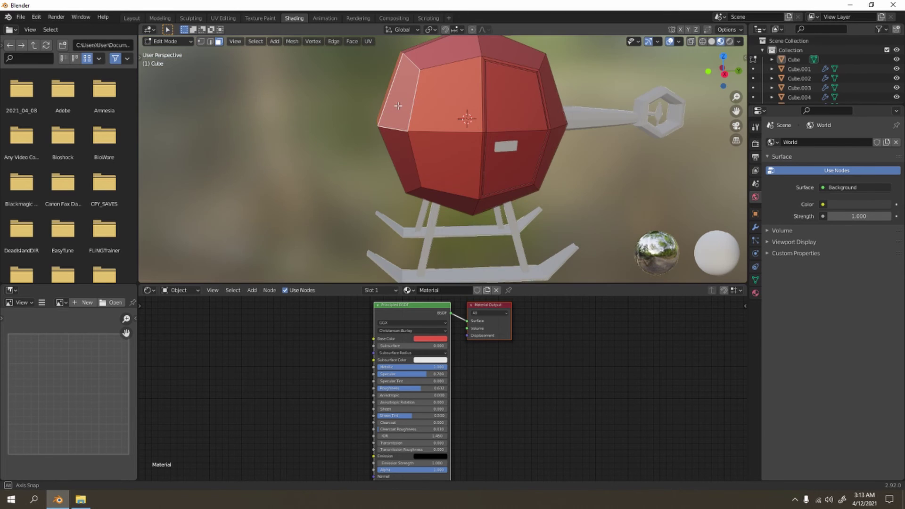
pyautogui.keyDown('shift'); pyautogui.click(452, 114); pyautogui.keyUp('shift')
# Extend the selection with the lower row of faces around the nose to cover the whole windshield area.
pyautogui.moveTo(340, 136); pyautogui.dragTo(416, 140, button='middle')
pyautogui.keyDown('shift'); pyautogui.click(420, 154); pyautogui.keyUp('shift')
pyautogui.keyDown('shift'); pyautogui.click(396, 140); pyautogui.keyUp('shift')
pyautogui.keyDown('shift'); pyautogui.click(425, 147); pyautogui.keyUp('shift')
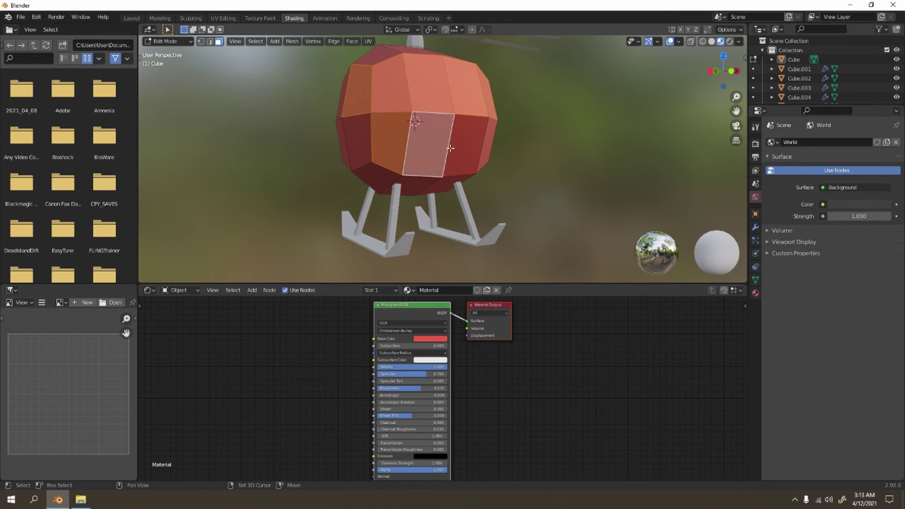
pyautogui.keyDown('shift'); pyautogui.click(463, 147); pyautogui.keyUp('shift')
pyautogui.keyDown('shift'); pyautogui.click(494, 147); pyautogui.keyUp('shift')
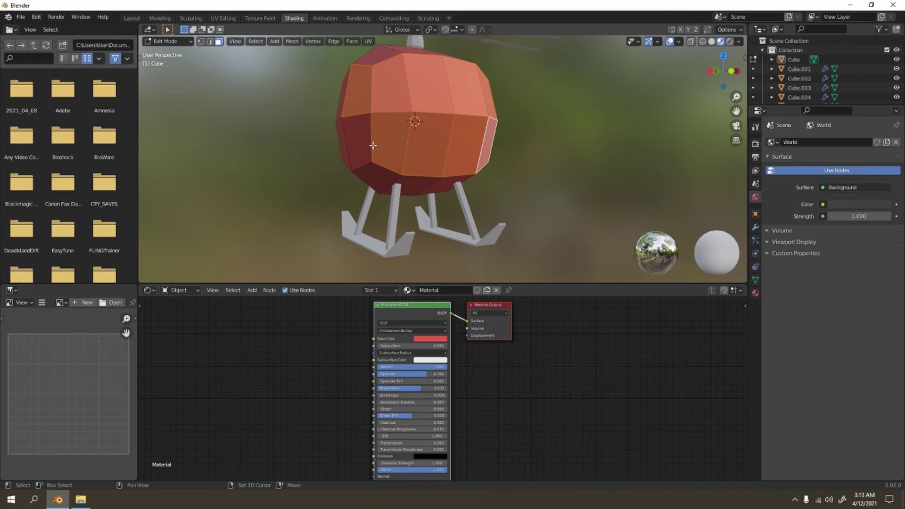
pyautogui.keyDown('shift'); pyautogui.click(373, 146); pyautogui.keyUp('shift')
pyautogui.moveTo(373, 145); pyautogui.dragTo(456, 153, button='middle')
pyautogui.keyDown('shift'); pyautogui.click(491, 143); pyautogui.keyUp('shift')
pyautogui.scroll(3, 457, 153)
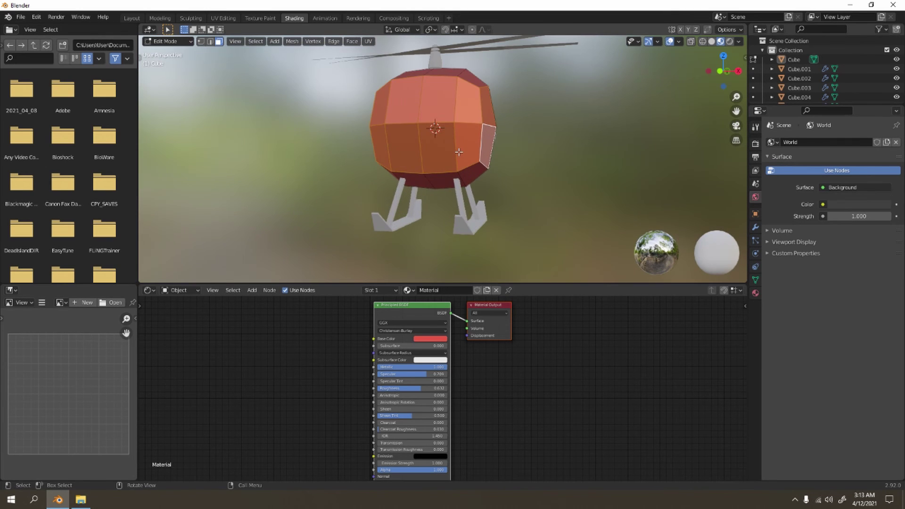
# Add a second material slot to the body with a new material and assign it to the selected windshield faces.
pyautogui.click(378, 290)
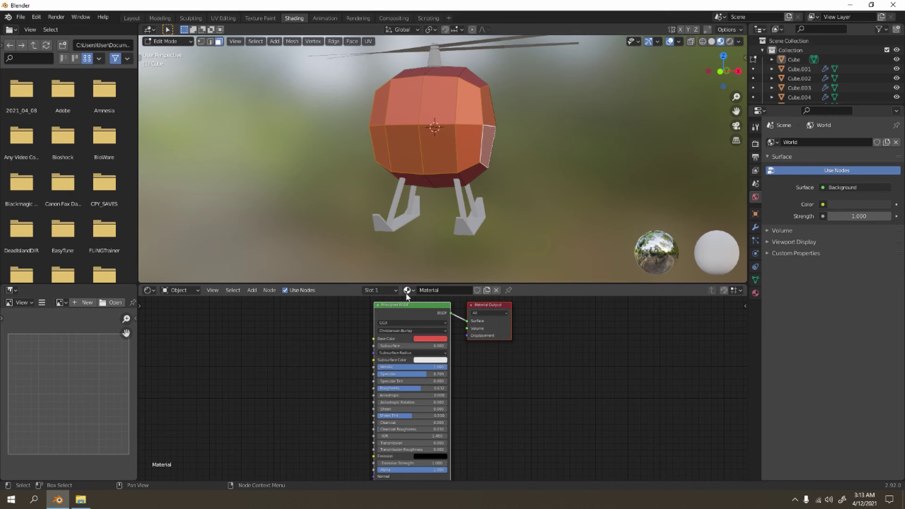
pyautogui.click(378, 290)
pyautogui.click(431, 309)
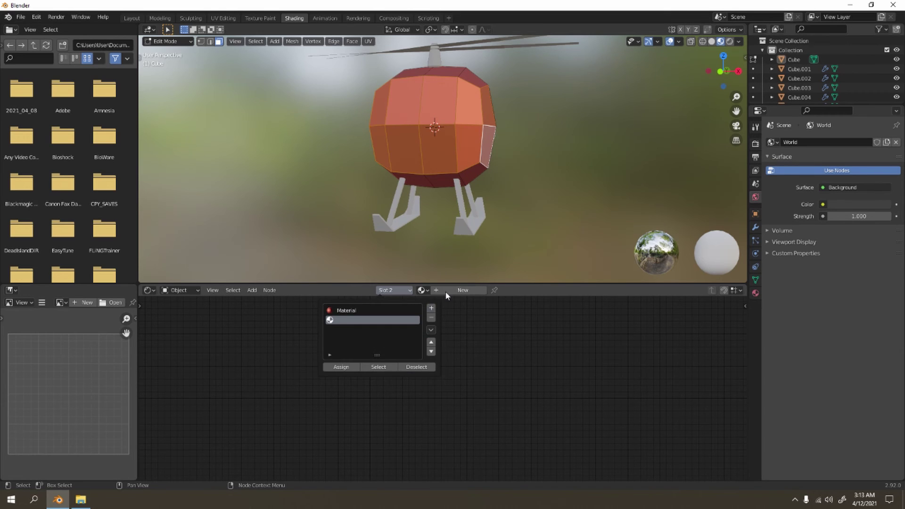
pyautogui.click(448, 291)
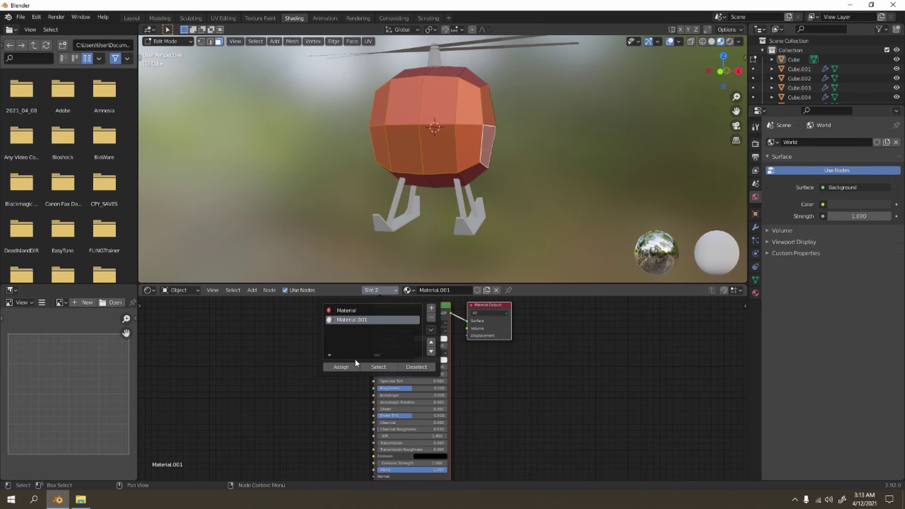
pyautogui.click(347, 368)
pyautogui.moveTo(555, 168); pyautogui.dragTo(445, 127, button='middle')
pyautogui.scroll(-5, 471, 156)
pyautogui.press('Tab')
pyautogui.scroll(5, 459, 170)
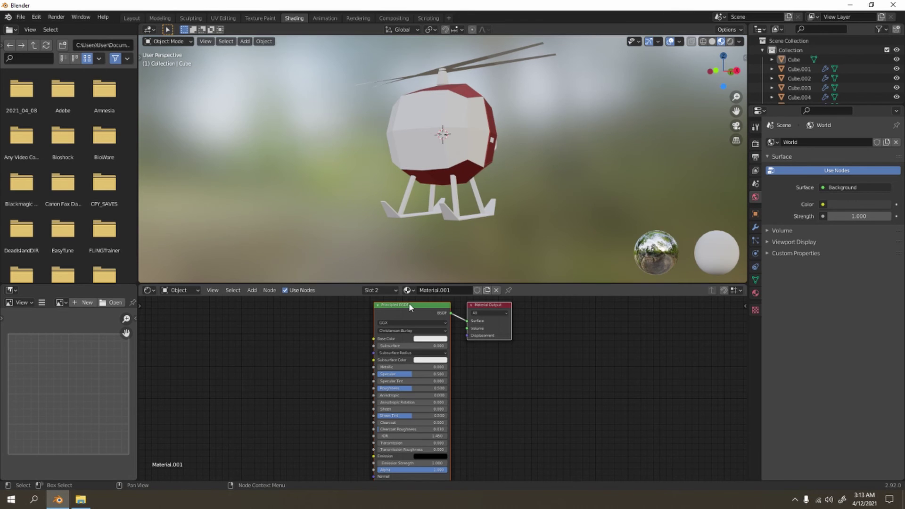
# Give the windshield material a dark teal base color, Specular 1.000 and Roughness 0.000.
pyautogui.click(403, 314)
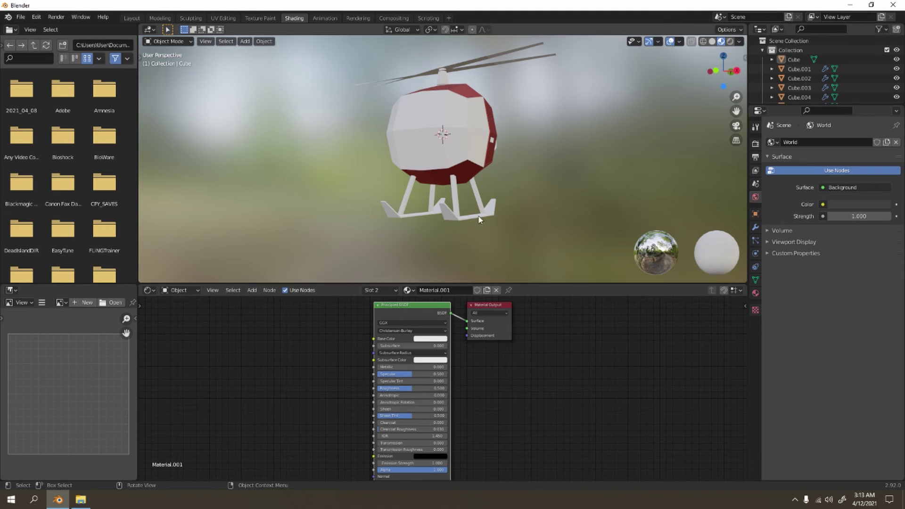
pyautogui.click(436, 339)
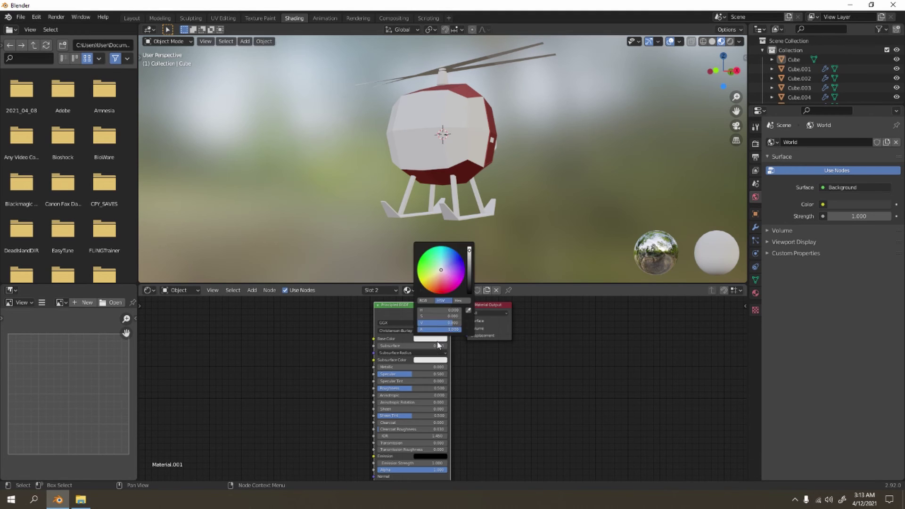
pyautogui.click(428, 339)
pyautogui.moveTo(445, 269); pyautogui.dragTo(440, 265)
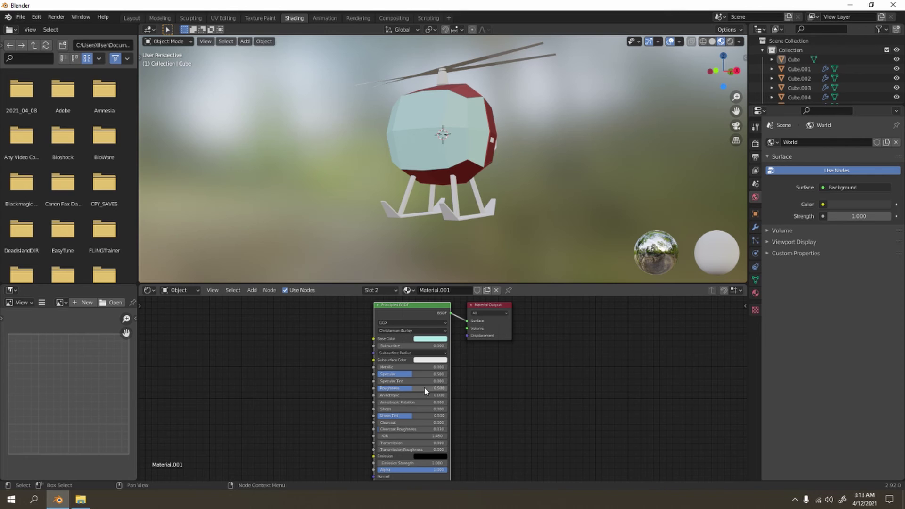
pyautogui.click(407, 374)
pyautogui.write('1')
pyautogui.press('Return')
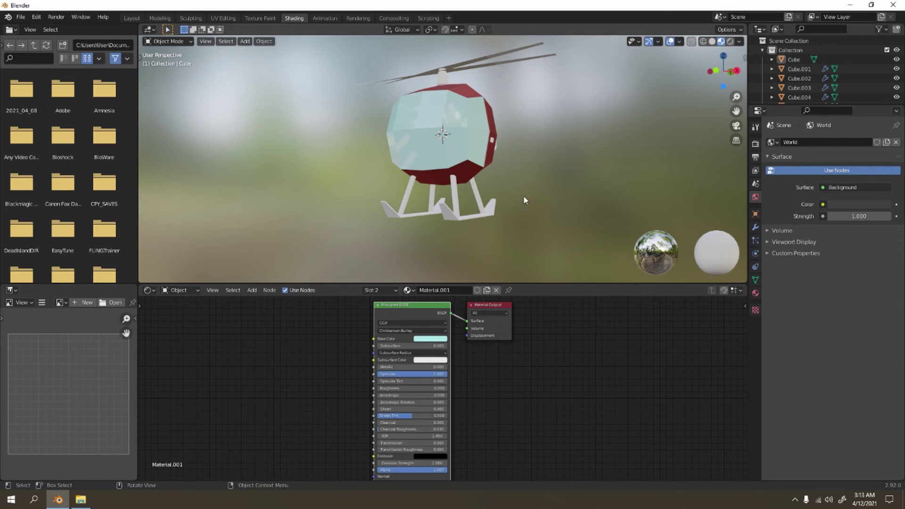
pyautogui.click(430, 339)
pyautogui.moveTo(470, 254); pyautogui.dragTo(470, 272)
# Give the door handle a new material with a black base color, Specular 0.000 and Roughness 1.000.
pyautogui.moveTo(566, 145); pyautogui.dragTo(498, 143, button='middle')
pyautogui.press('Tab')
pyautogui.scroll(-4, 315, 194)
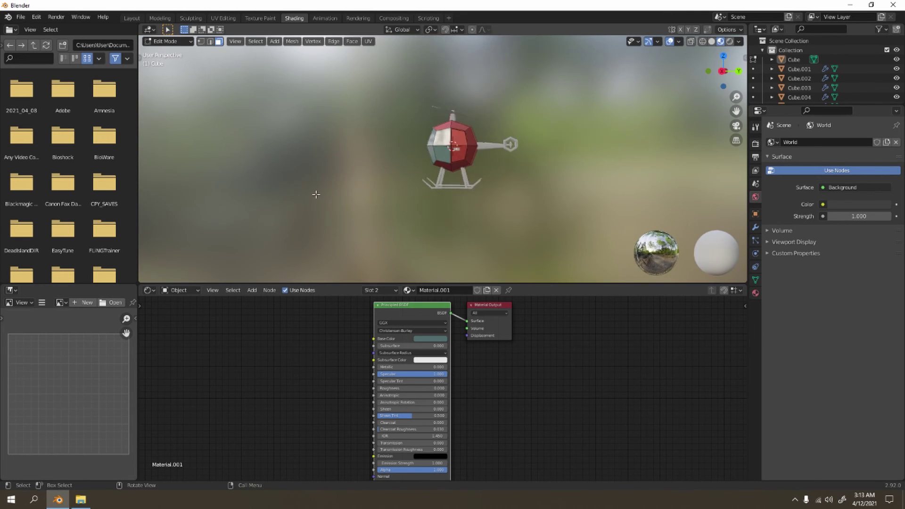
pyautogui.moveTo(315, 194); pyautogui.dragTo(499, 227, button='middle')
pyautogui.press('Tab')
pyautogui.moveTo(622, 174); pyautogui.dragTo(502, 162, button='middle')
pyautogui.scroll(6, 525, 166)
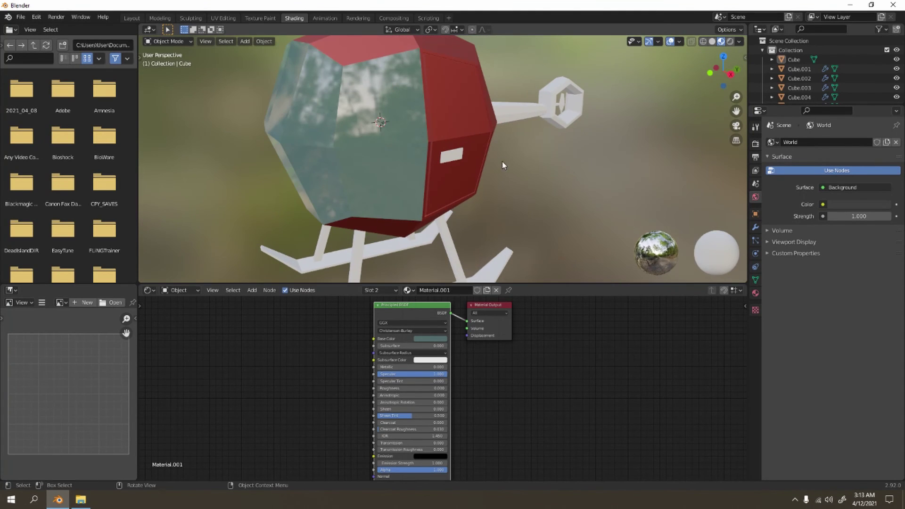
pyautogui.click(447, 156)
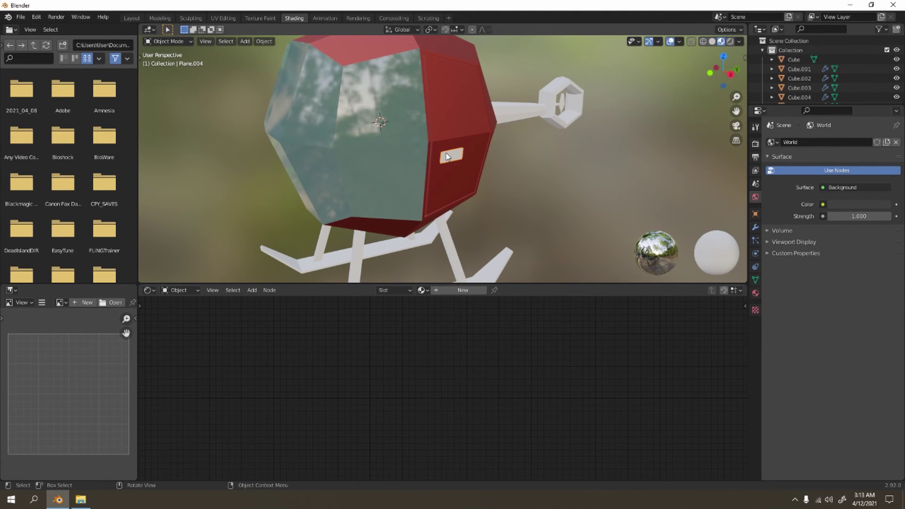
pyautogui.click(475, 289)
pyautogui.click(422, 340)
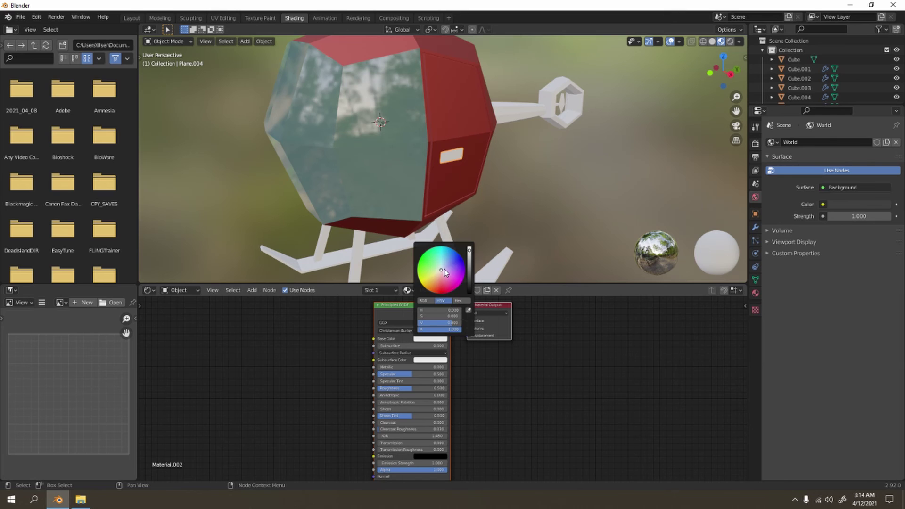
pyautogui.moveTo(470, 255); pyautogui.dragTo(469, 292)
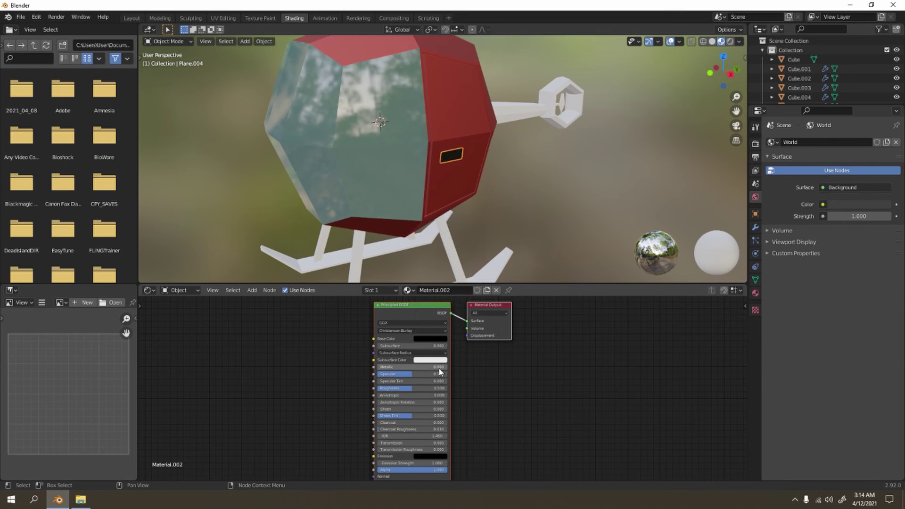
pyautogui.moveTo(423, 373); pyautogui.dragTo(459, 388)
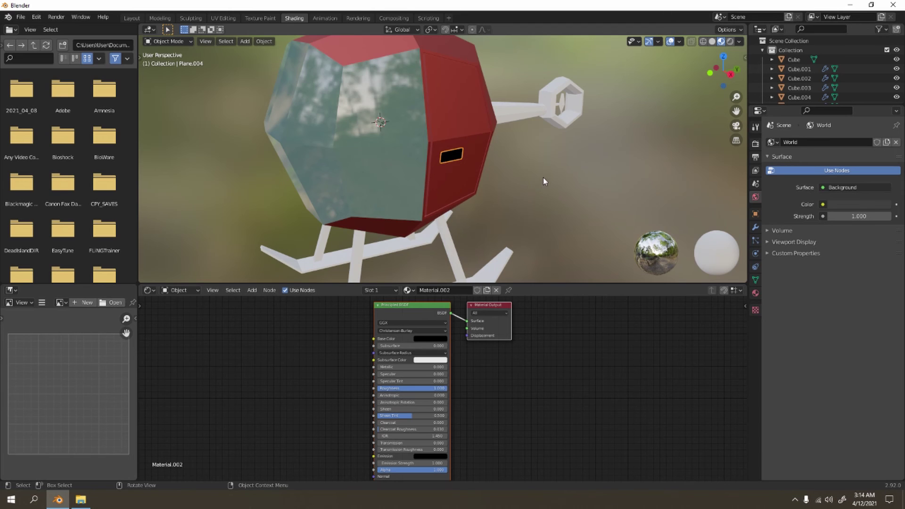
pyautogui.scroll(-3, 545, 184)
pyautogui.moveTo(548, 191); pyautogui.dragTo(477, 161, button='middle')
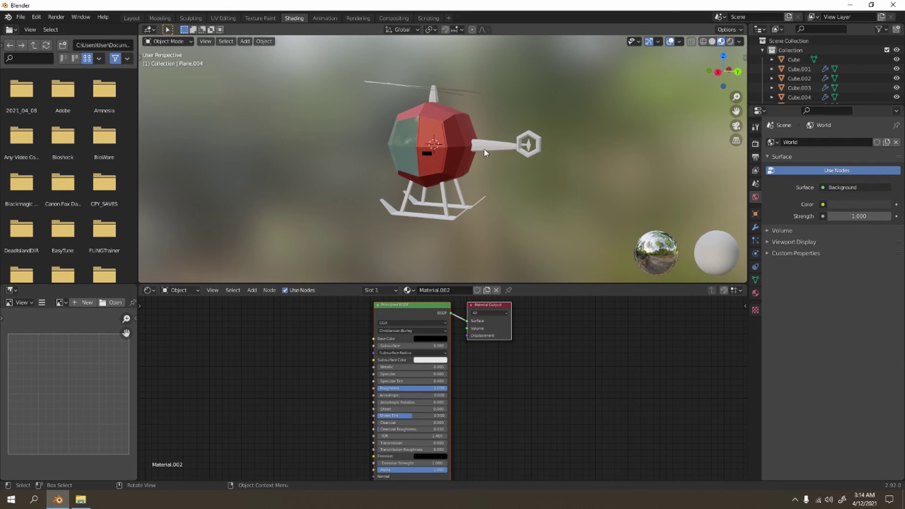
pyautogui.click(485, 153)
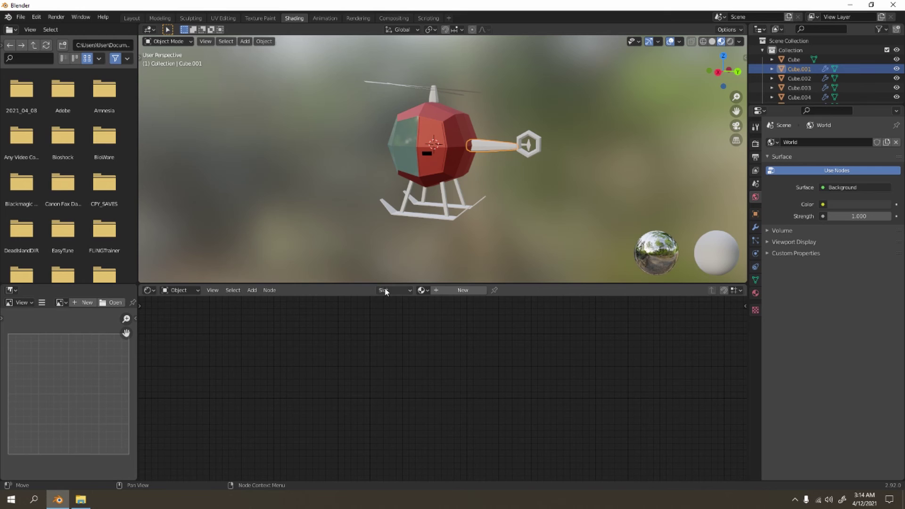
pyautogui.click(422, 290)
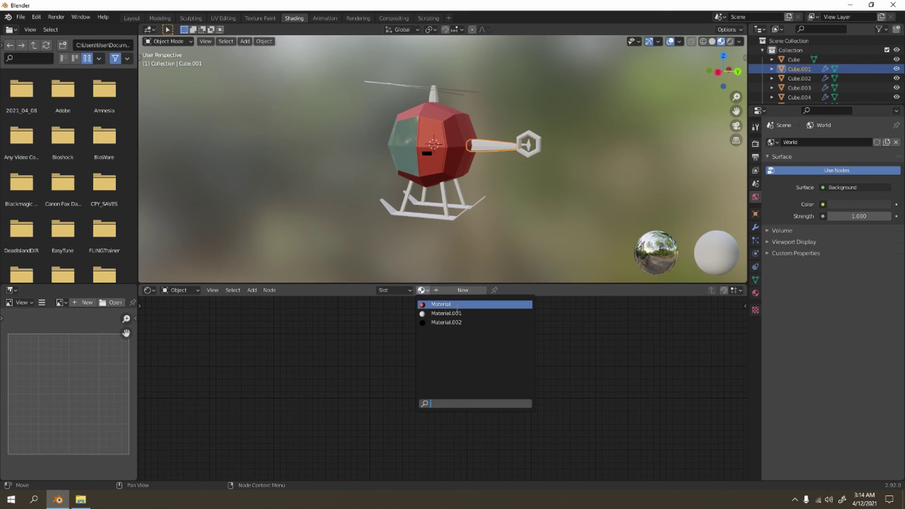
pyautogui.moveTo(391, 132); pyautogui.dragTo(427, 129, button='middle')
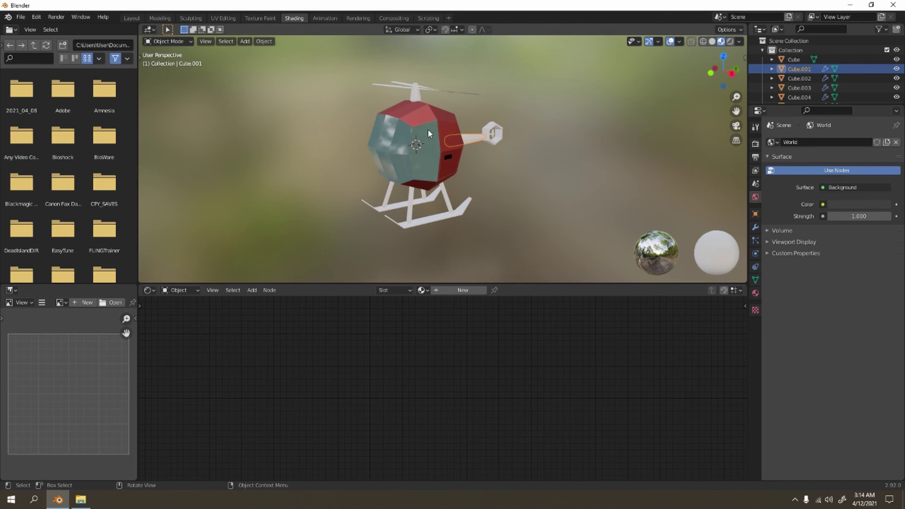
pyautogui.click(418, 98)
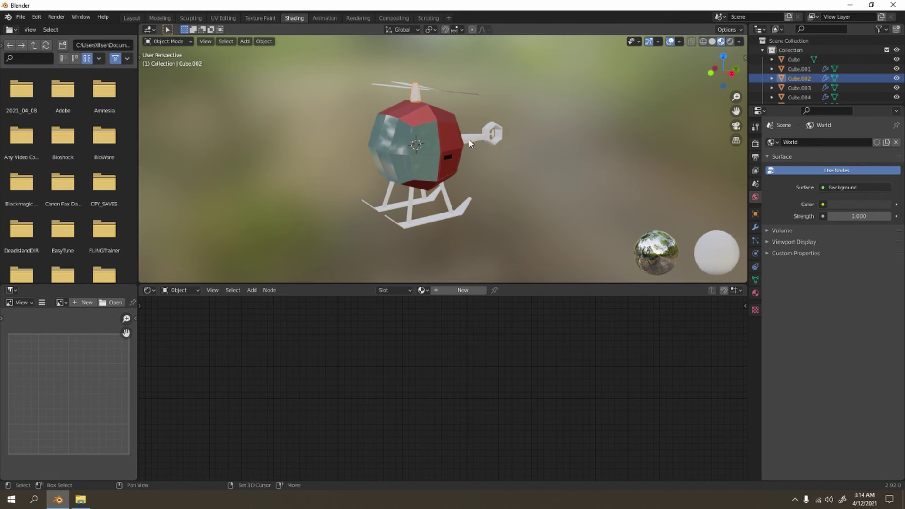
pyautogui.click(473, 108)
# Select the rotor mast, tail boom and tail ring parts, adding the body last as the active object.
pyautogui.click(420, 95)
pyautogui.keyDown('shift'); pyautogui.click(477, 138); pyautogui.keyUp('shift')
pyautogui.keyDown('shift'); pyautogui.click(490, 127); pyautogui.keyUp('shift')
pyautogui.moveTo(490, 127); pyautogui.dragTo(499, 170, button='middle')
pyautogui.scroll(4, 598, 128)
pyautogui.keyDown('shift'); pyautogui.click(620, 137); pyautogui.keyUp('shift')
pyautogui.scroll(-3, 503, 160)
pyautogui.moveTo(433, 203); pyautogui.dragTo(426, 186, button='middle')
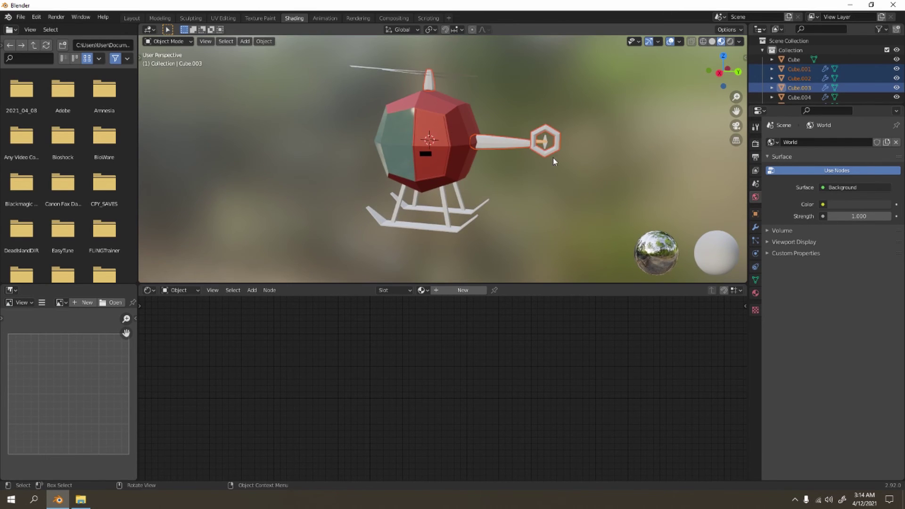
pyautogui.keyDown('shift'); pyautogui.moveTo(553, 157); pyautogui.dragTo(538, 192, button='middle'); pyautogui.keyUp('shift')
pyautogui.keyDown('shift'); pyautogui.click(444, 140); pyautogui.keyUp('shift')
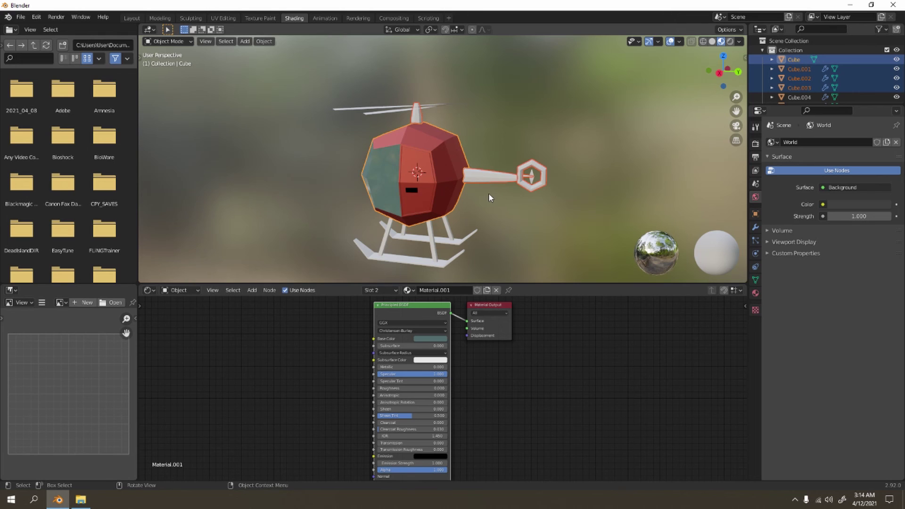
# Make the red Material the body's active slot and link the body's materials to the other selected parts.
pyautogui.hotkey('ctrl', 'l')
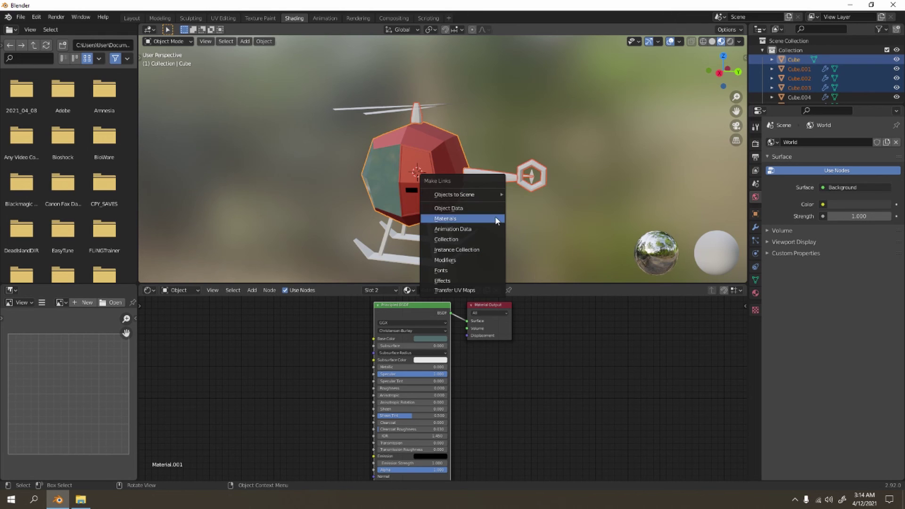
pyautogui.click(495, 218)
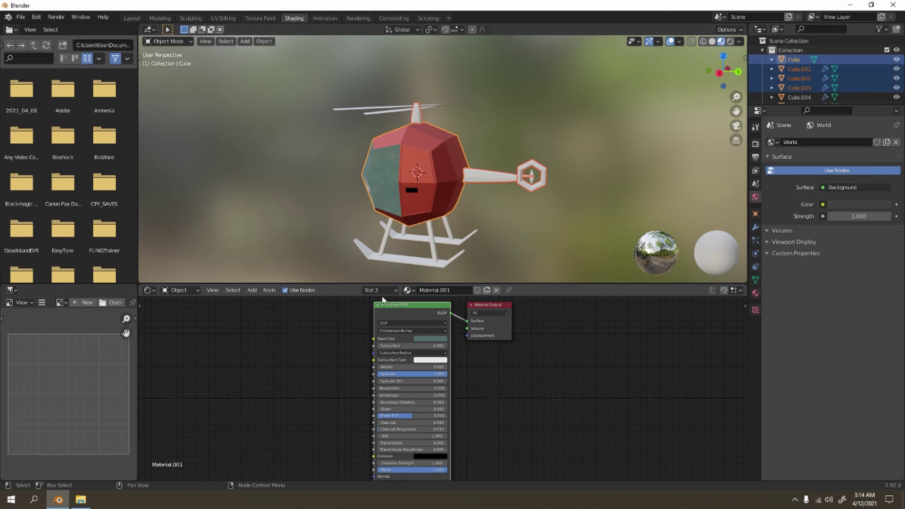
pyautogui.click(378, 290)
pyautogui.click(378, 311)
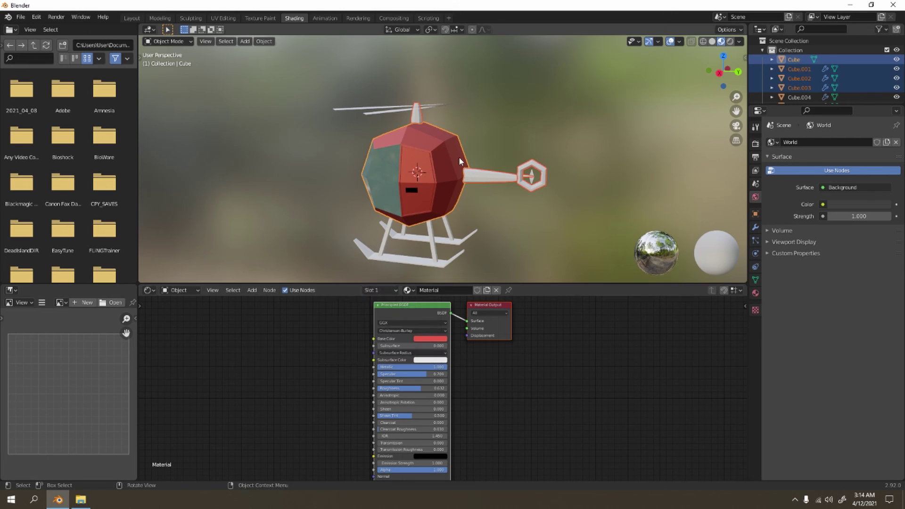
pyautogui.hotkey('ctrl', 'l')
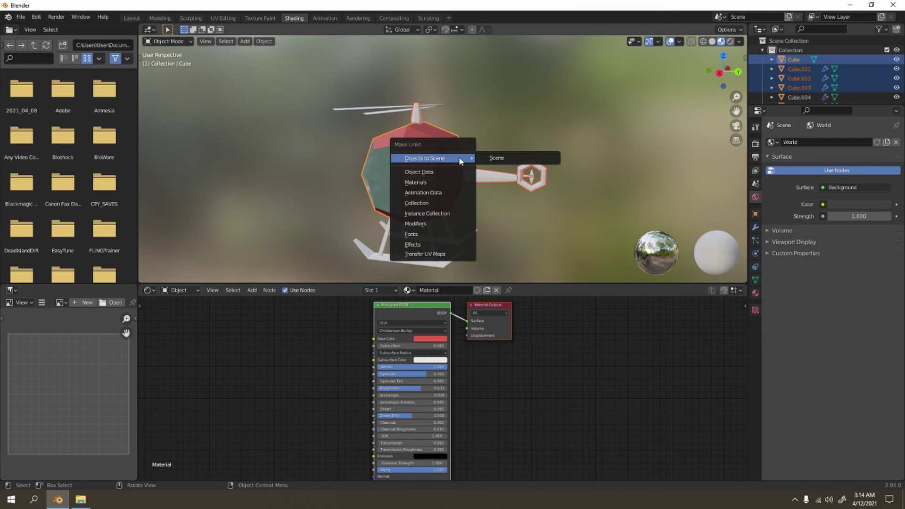
pyautogui.click(415, 182)
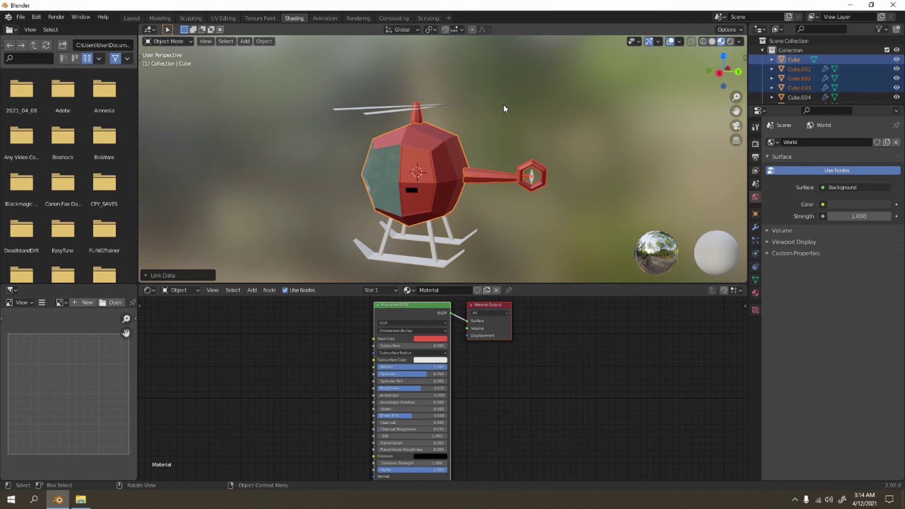
pyautogui.click(503, 105)
pyautogui.moveTo(549, 106); pyautogui.dragTo(429, 268, button='middle')
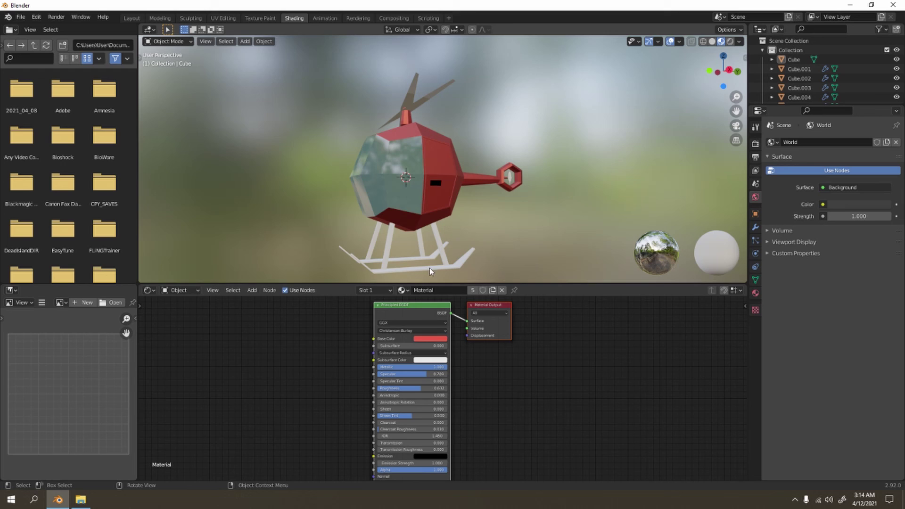
pyautogui.click(376, 291)
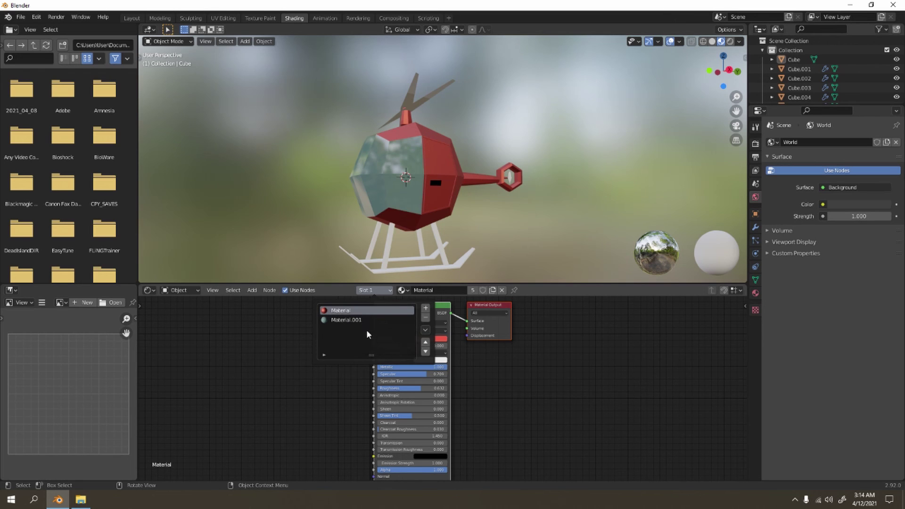
pyautogui.click(373, 291)
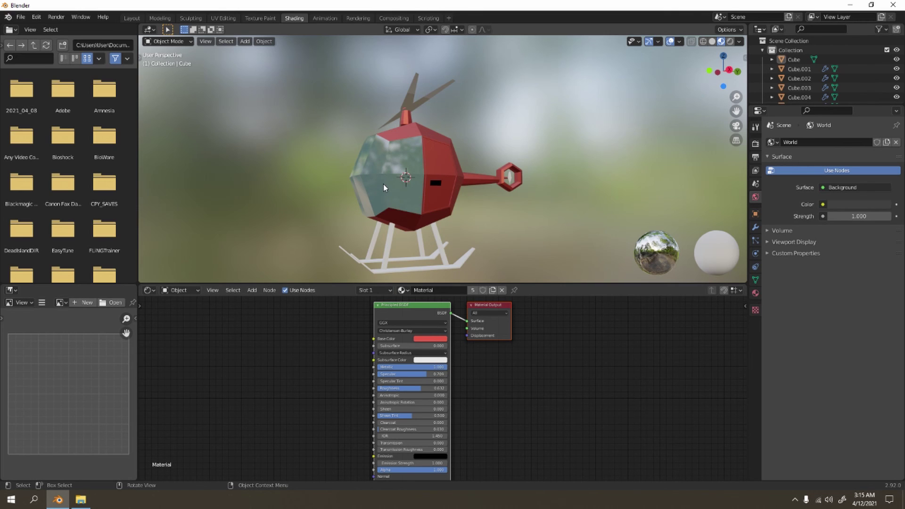
# Give one main rotor blade a new material with a dark gray base color, Metallic 1.000, Specular about 0.59 and Roughness 1.000.
pyautogui.moveTo(530, 113); pyautogui.dragTo(453, 192, button='middle')
pyautogui.scroll(5, 504, 143)
pyautogui.scroll(-4, 508, 81)
pyautogui.scroll(5, 488, 92)
pyautogui.scroll(-2, 455, 147)
pyautogui.click(406, 174)
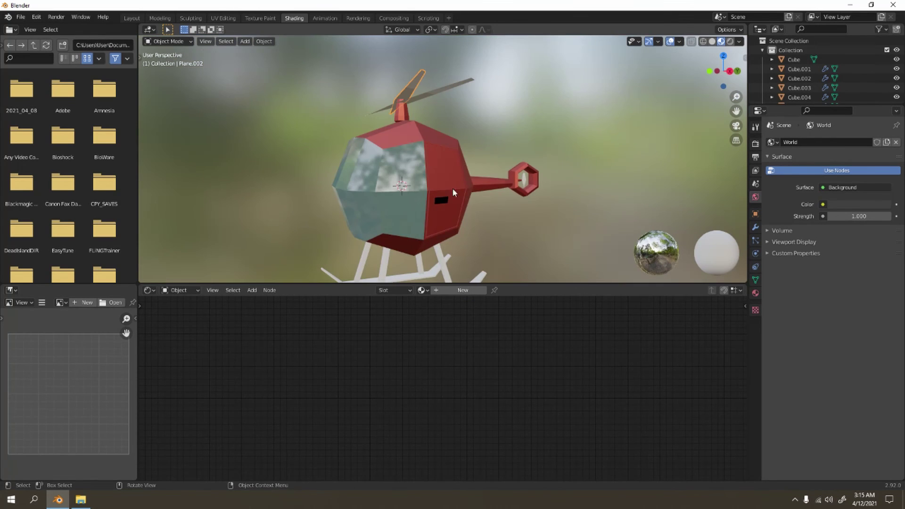
pyautogui.click(463, 290)
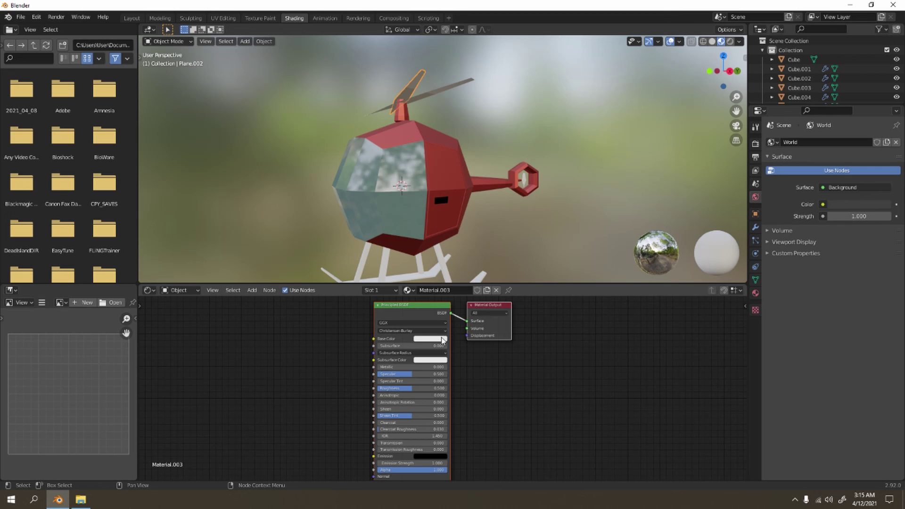
pyautogui.click(443, 339)
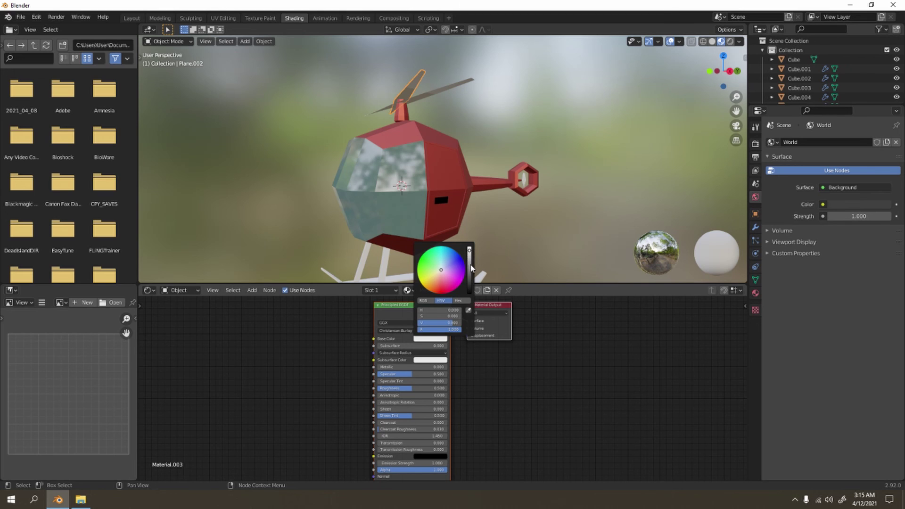
pyautogui.moveTo(472, 268); pyautogui.dragTo(475, 275)
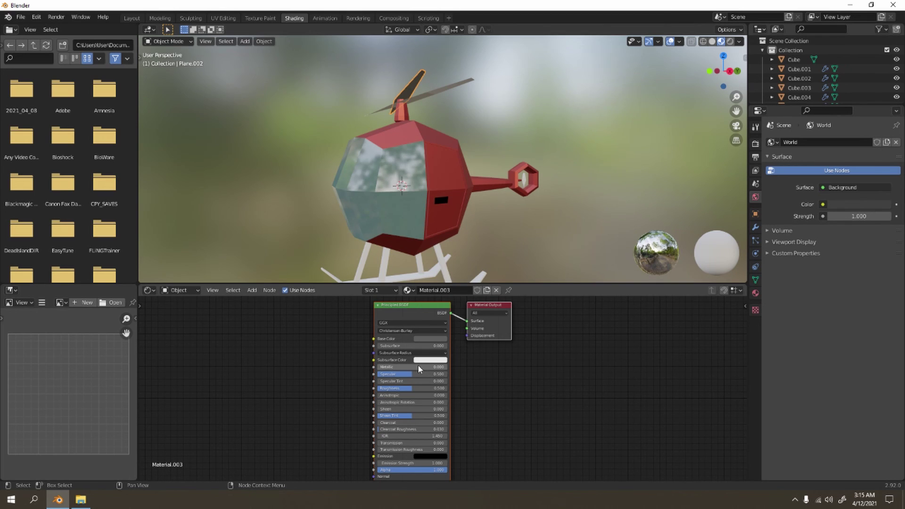
pyautogui.moveTo(418, 367); pyautogui.dragTo(490, 367)
pyautogui.moveTo(415, 374); pyautogui.dragTo(437, 388)
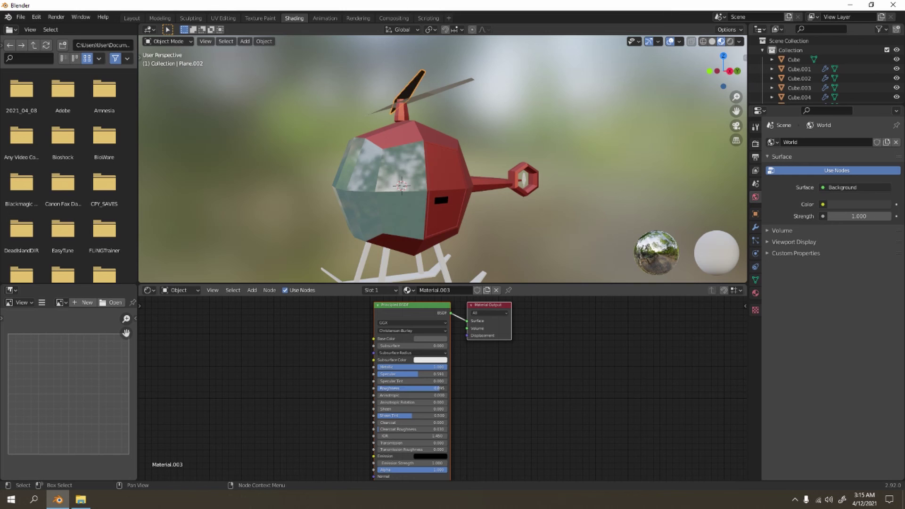
# Assign the existing dark gray Material.003 to the other, still white main rotor blade.
pyautogui.moveTo(517, 93); pyautogui.dragTo(421, 159, button='middle')
pyautogui.click(481, 208)
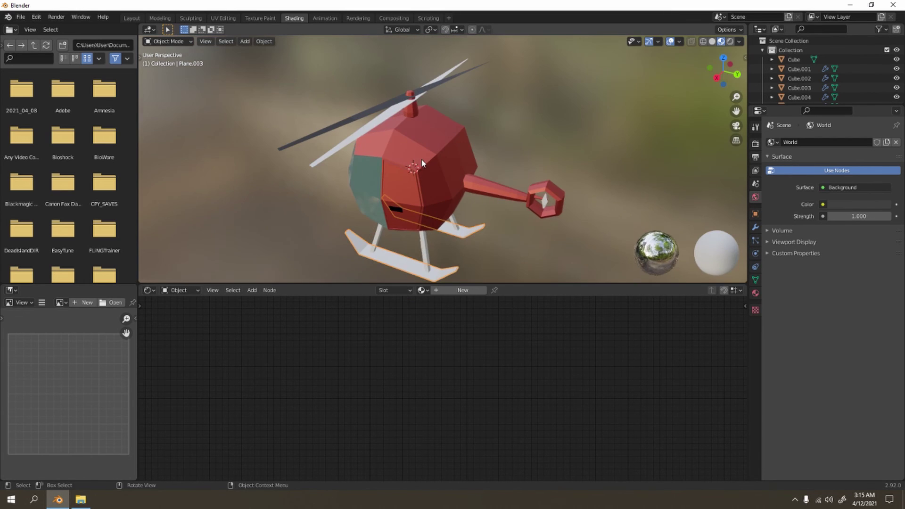
pyautogui.click(388, 120)
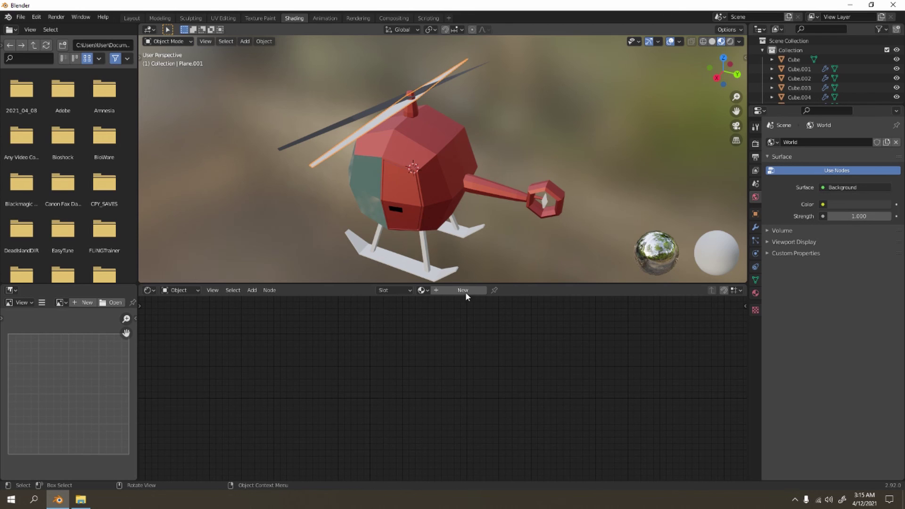
pyautogui.click(422, 290)
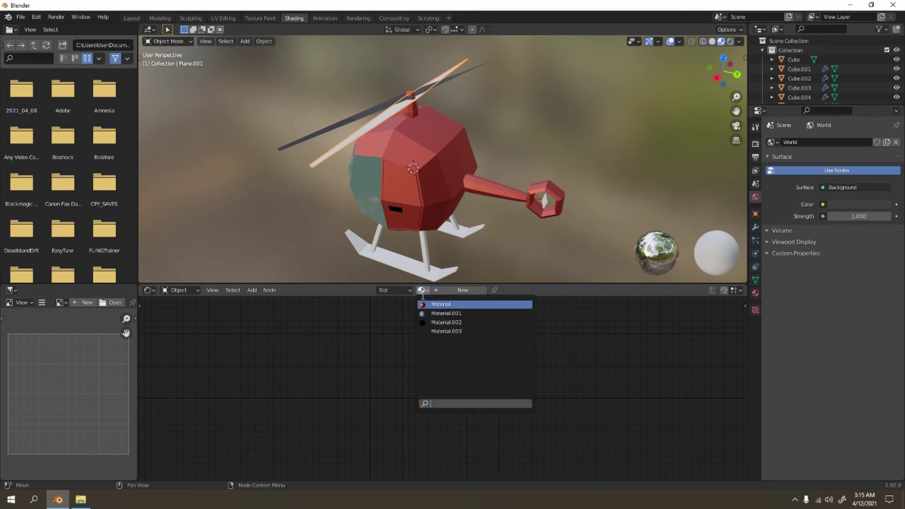
pyautogui.click(437, 331)
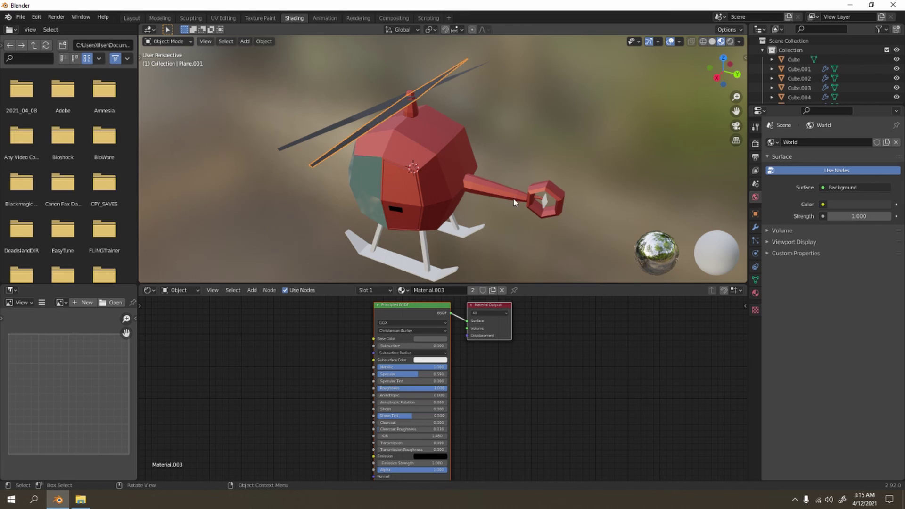
# Assign Material.003 to the small tail rotor blade inside the tail ring.
pyautogui.click(549, 129)
pyautogui.click(542, 196)
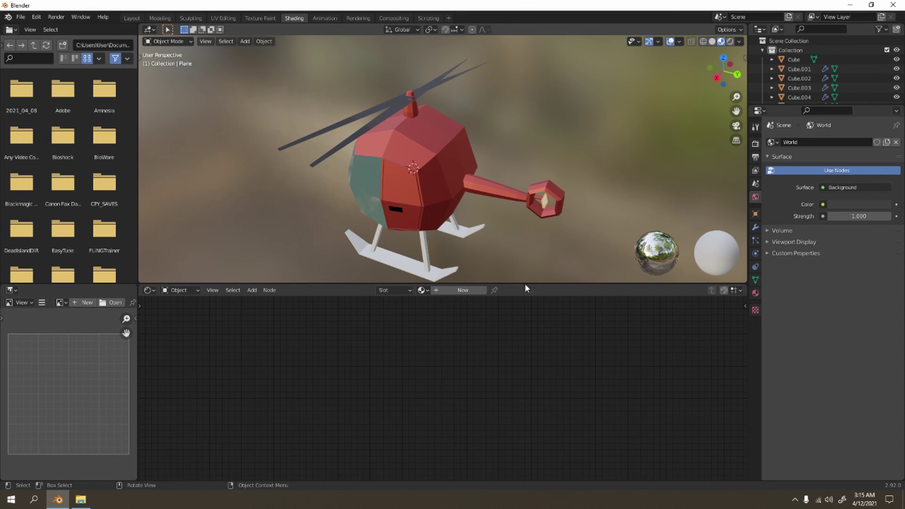
pyautogui.click(422, 290)
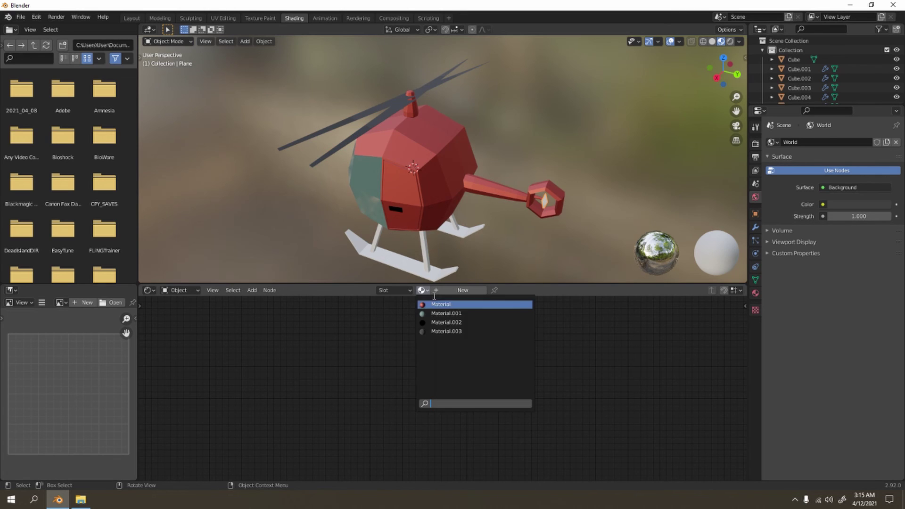
pyautogui.click(432, 332)
# Give the landing skid struts a new material with a gray base color, Metallic 1.000, Specular about 0.245 and Roughness 1.000.
pyautogui.scroll(-3, 536, 115)
pyautogui.moveTo(530, 131); pyautogui.dragTo(533, 112, button='middle')
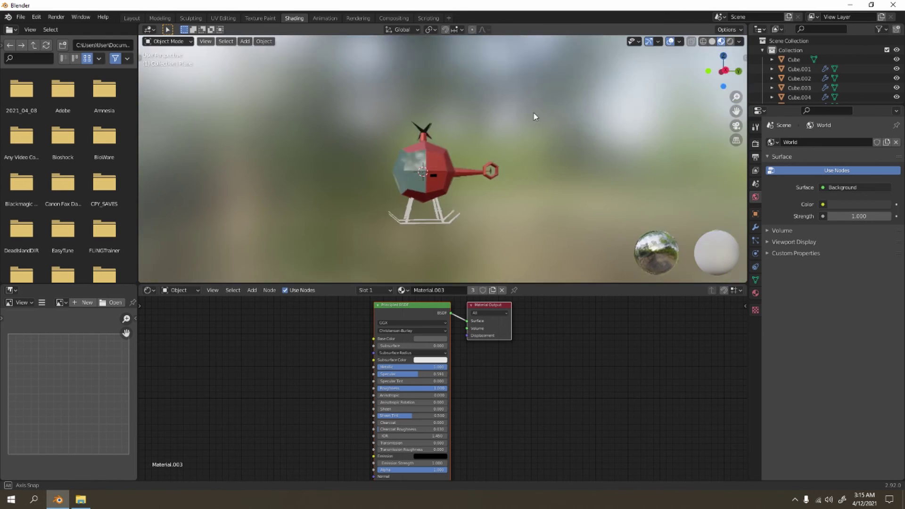
pyautogui.scroll(4, 533, 112)
pyautogui.keyDown('shift'); pyautogui.moveTo(527, 154); pyautogui.dragTo(434, 193, button='middle'); pyautogui.keyUp('shift')
pyautogui.click(418, 190)
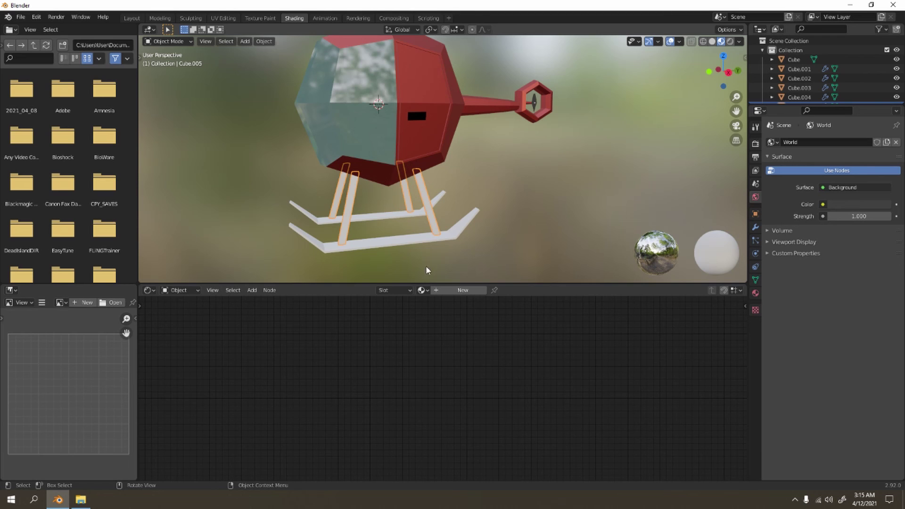
pyautogui.click(463, 290)
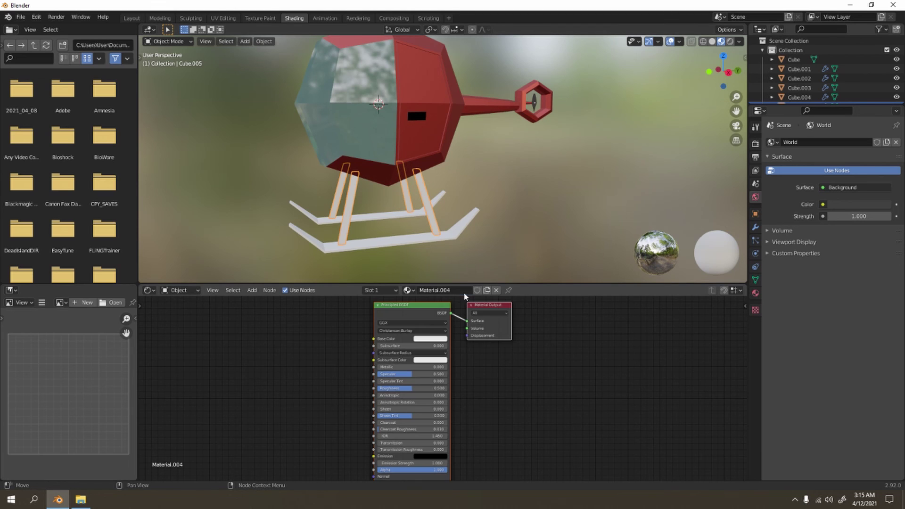
pyautogui.click(436, 337)
pyautogui.moveTo(469, 249); pyautogui.dragTo(470, 264)
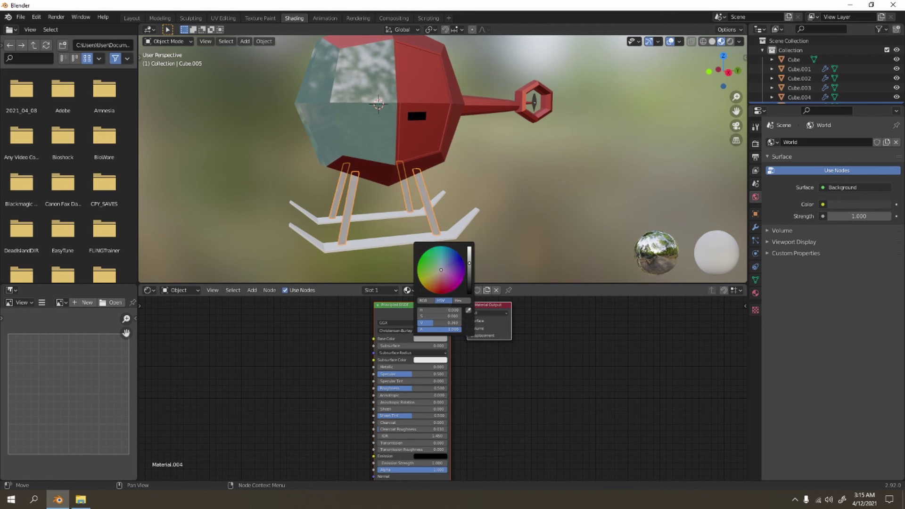
pyautogui.click(454, 203)
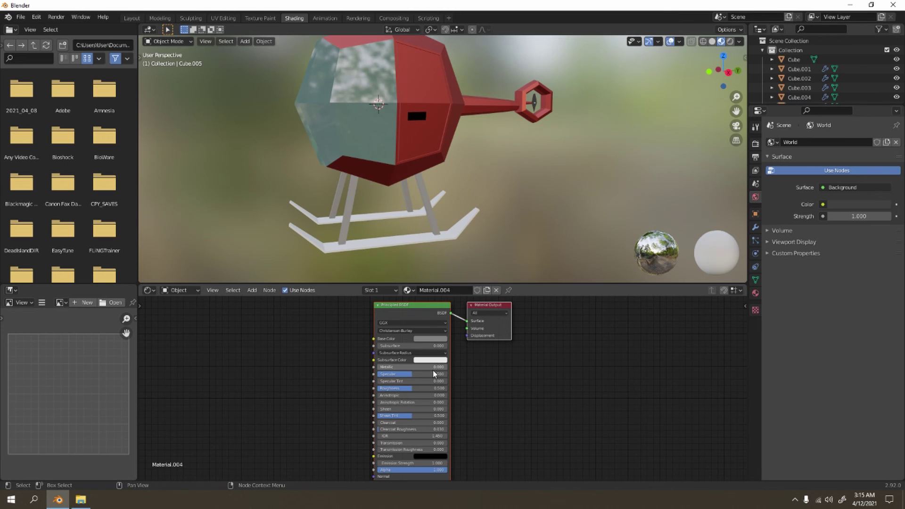
pyautogui.moveTo(409, 369)
pyautogui.mouseDown()
pyautogui.moveTo(478, 368)
pyautogui.moveTo(387, 373)
pyautogui.moveTo(414, 388)
pyautogui.moveTo(403, 389)
pyautogui.moveTo(447, 389)
pyautogui.moveTo(395, 374)
pyautogui.mouseUp()
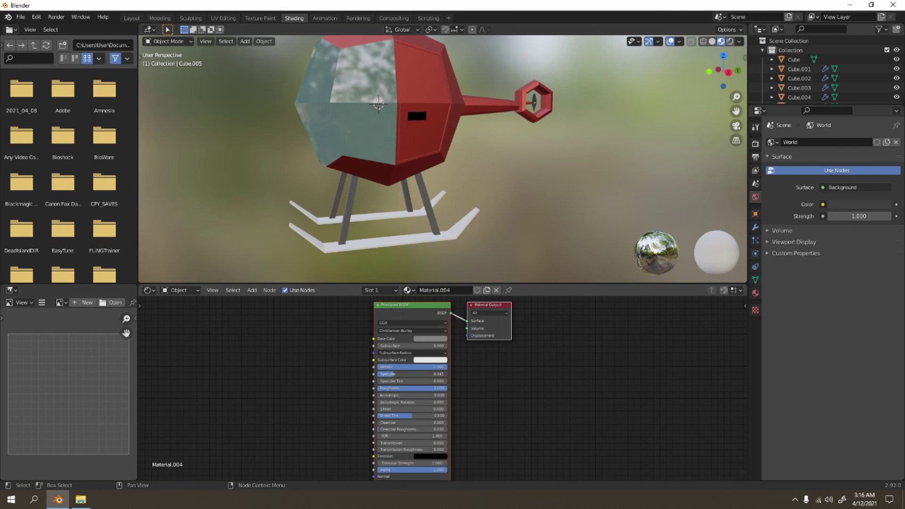
# Give the landing skids a new material with a bright yellow base color, Specular 0.000 and Roughness 1.000.
pyautogui.click(368, 244)
pyautogui.scroll(-4, 391, 276)
pyautogui.moveTo(394, 223); pyautogui.dragTo(313, 256, button='middle')
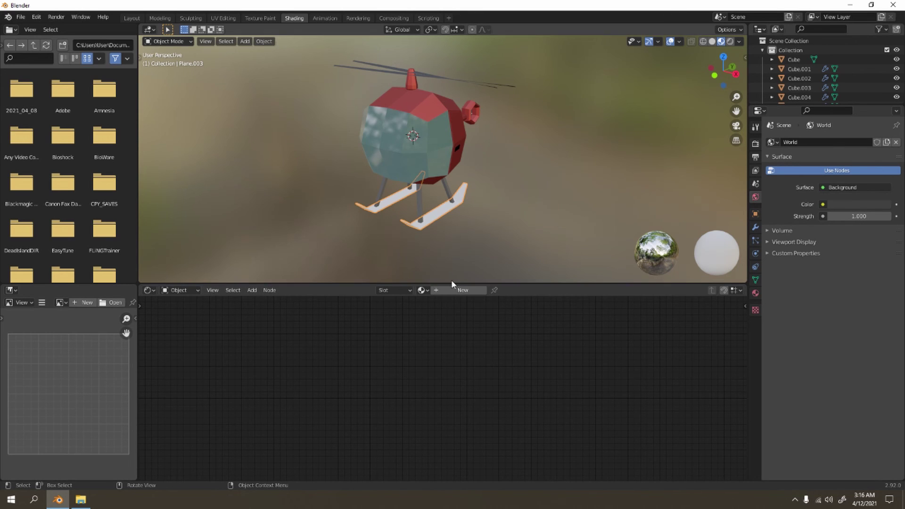
pyautogui.click(460, 290)
pyautogui.click(430, 339)
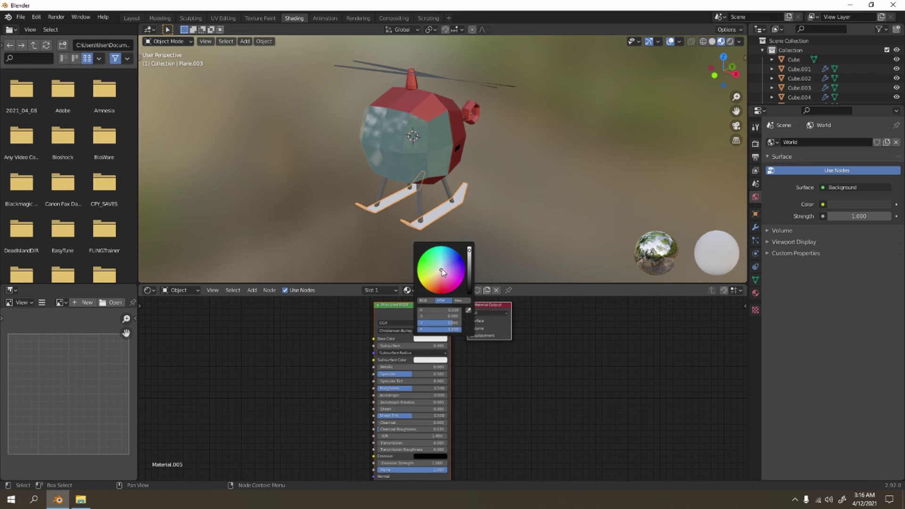
pyautogui.moveTo(443, 272); pyautogui.dragTo(421, 284)
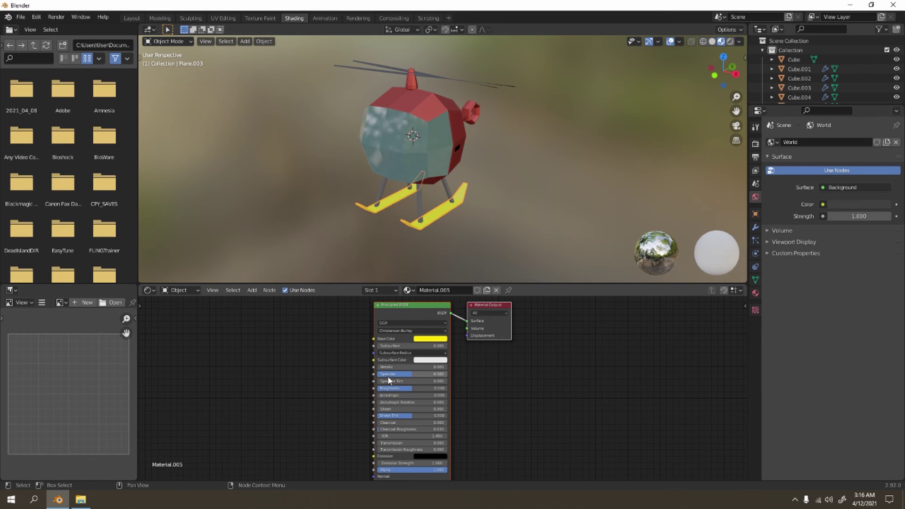
pyautogui.moveTo(407, 375); pyautogui.dragTo(424, 388)
# Examine the colored helicopter from the front, side and rear, including a close look at the tail ring and its rotor.
pyautogui.moveTo(517, 226); pyautogui.dragTo(515, 168, button='middle')
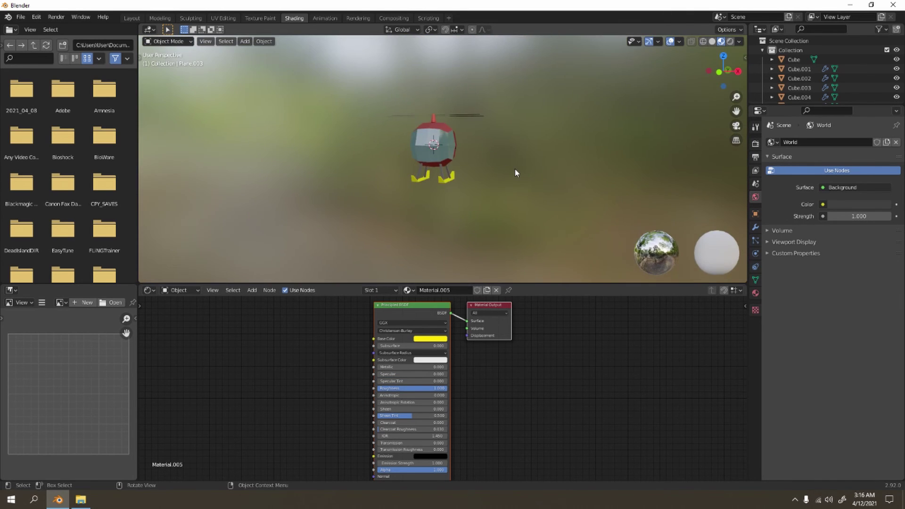
pyautogui.scroll(6, 515, 169)
pyautogui.moveTo(521, 127); pyautogui.dragTo(502, 140, button='middle')
pyautogui.scroll(-3, 494, 177)
pyautogui.scroll(3, 508, 160)
pyautogui.scroll(-3, 498, 113)
pyautogui.scroll(3, 508, 174)
pyautogui.scroll(-3, 509, 175)
pyautogui.moveTo(483, 132)
pyautogui.mouseDown(button='middle')
pyautogui.moveTo(451, 115)
pyautogui.moveTo(468, 112)
pyautogui.moveTo(478, 135)
pyautogui.mouseUp(button='middle')
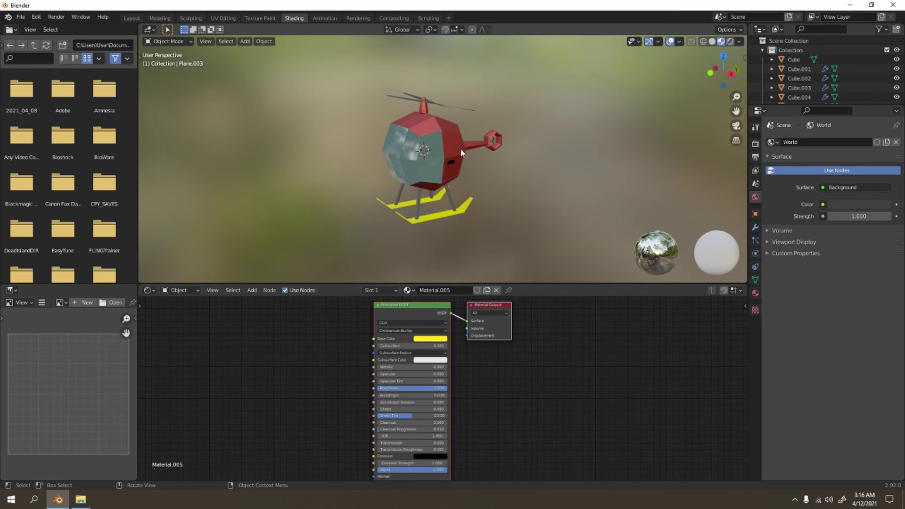
pyautogui.moveTo(461, 149)
pyautogui.mouseDown(button='middle')
pyautogui.moveTo(424, 142)
pyautogui.moveTo(507, 146)
pyautogui.moveTo(467, 149)
pyautogui.mouseUp(button='middle')
pyautogui.scroll(3, 510, 146)
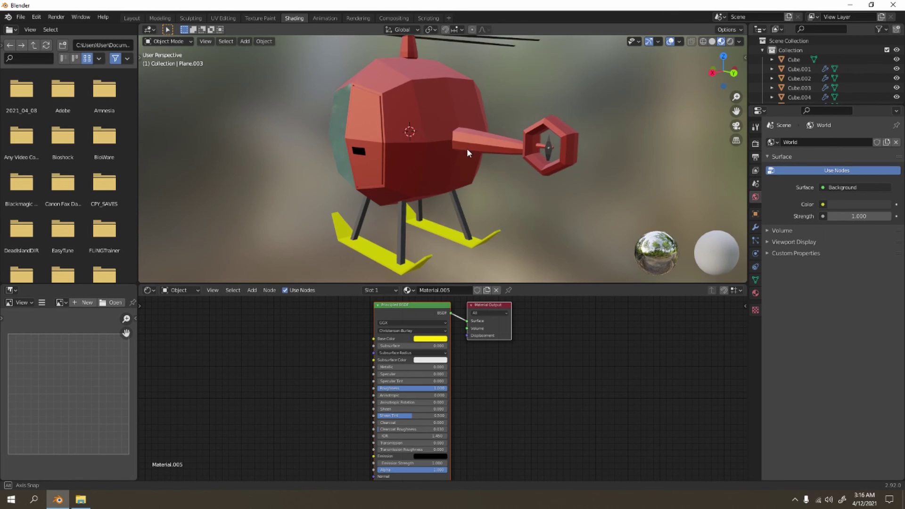
pyautogui.scroll(4, 599, 129)
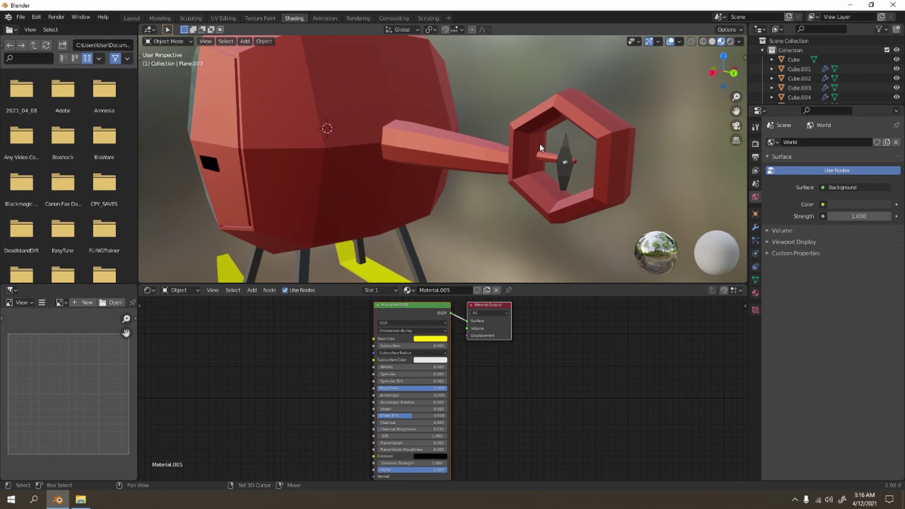
pyautogui.scroll(-5, 540, 148)
pyautogui.moveTo(317, 146); pyautogui.dragTo(315, 142, button='middle')
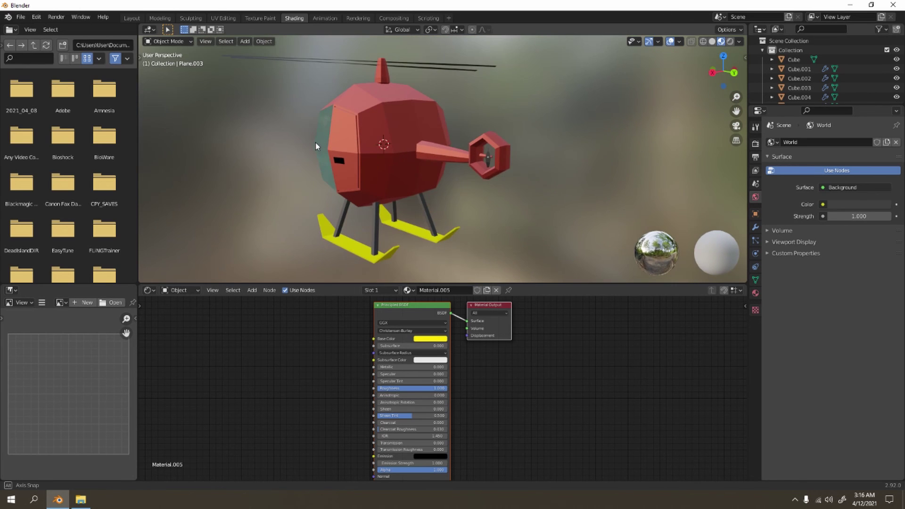
# Assign the red Material to the small uncolored hub piece at the center of the tail rotor.
pyautogui.scroll(5, 602, 134)
pyautogui.keyDown('shift'); pyautogui.moveTo(602, 134); pyautogui.dragTo(558, 137, button='middle'); pyautogui.keyUp('shift')
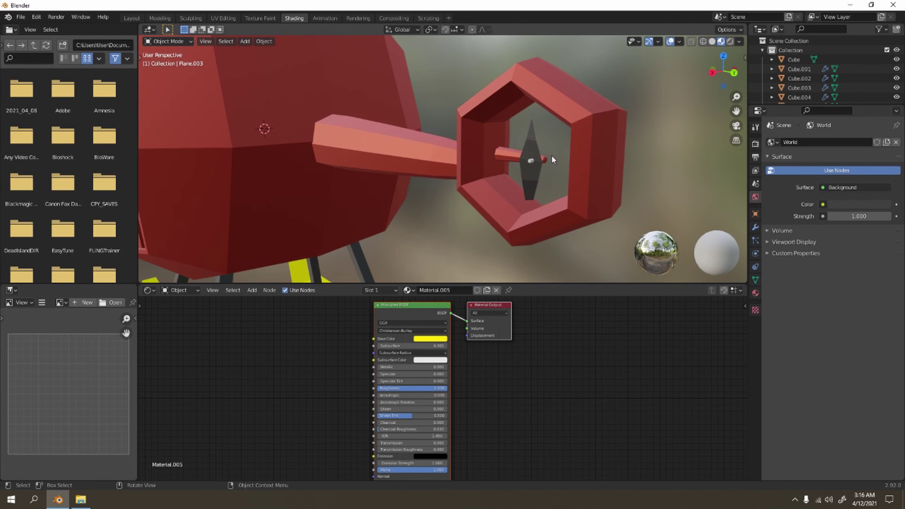
pyautogui.click(532, 160)
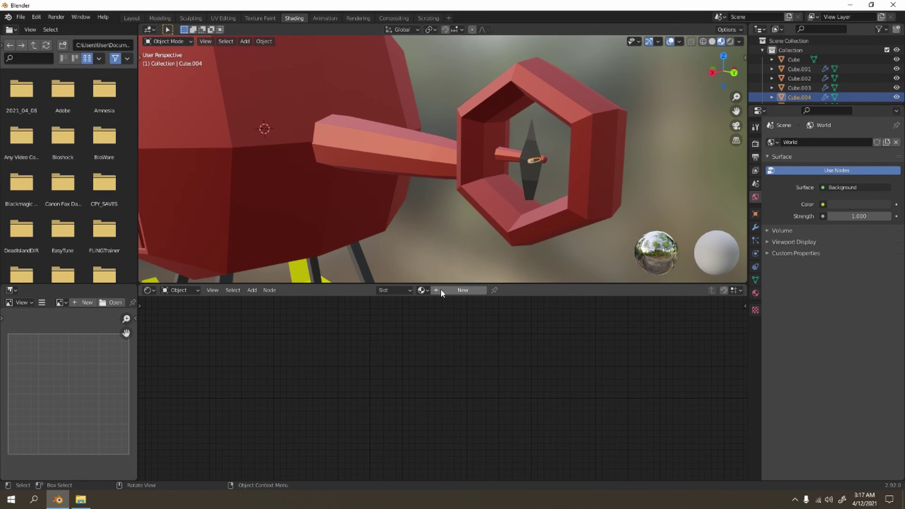
pyautogui.click(422, 290)
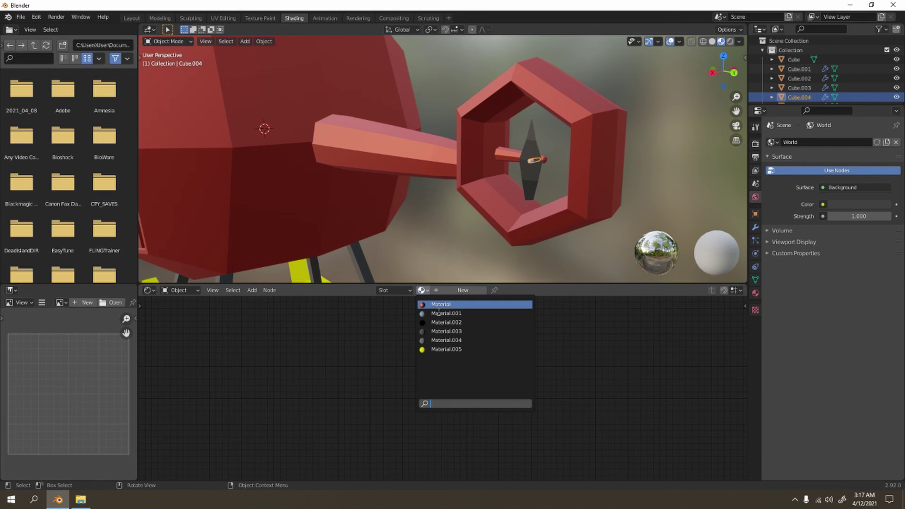
pyautogui.click(448, 305)
pyautogui.click(436, 80)
pyautogui.scroll(-9, 401, 119)
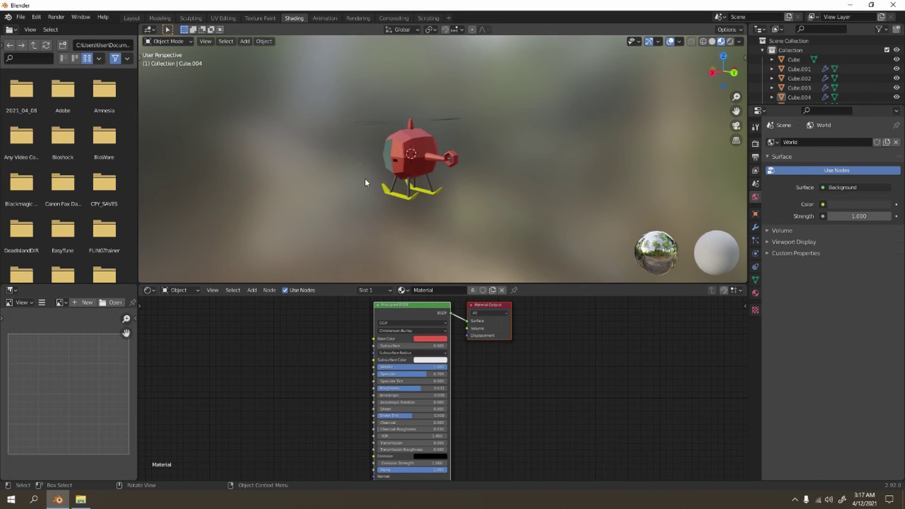
pyautogui.moveTo(365, 181); pyautogui.dragTo(469, 138, button='middle')
pyautogui.scroll(2, 461, 188)
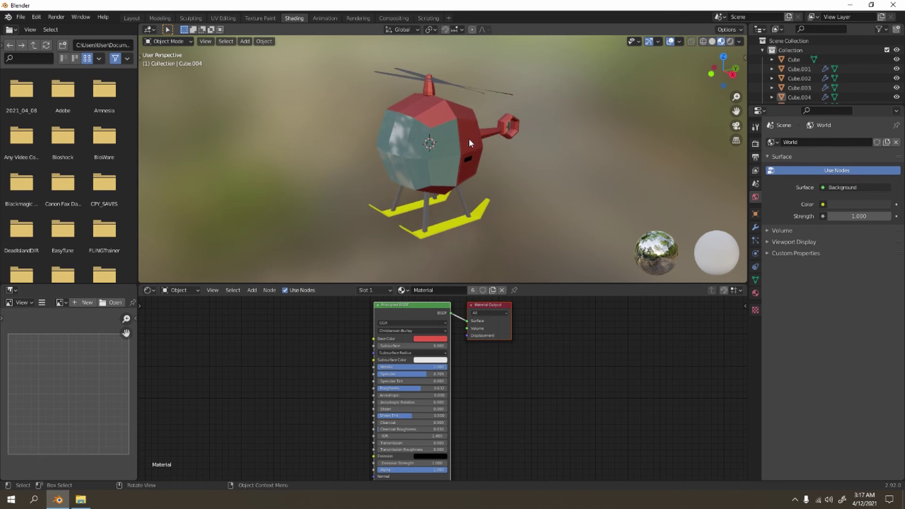